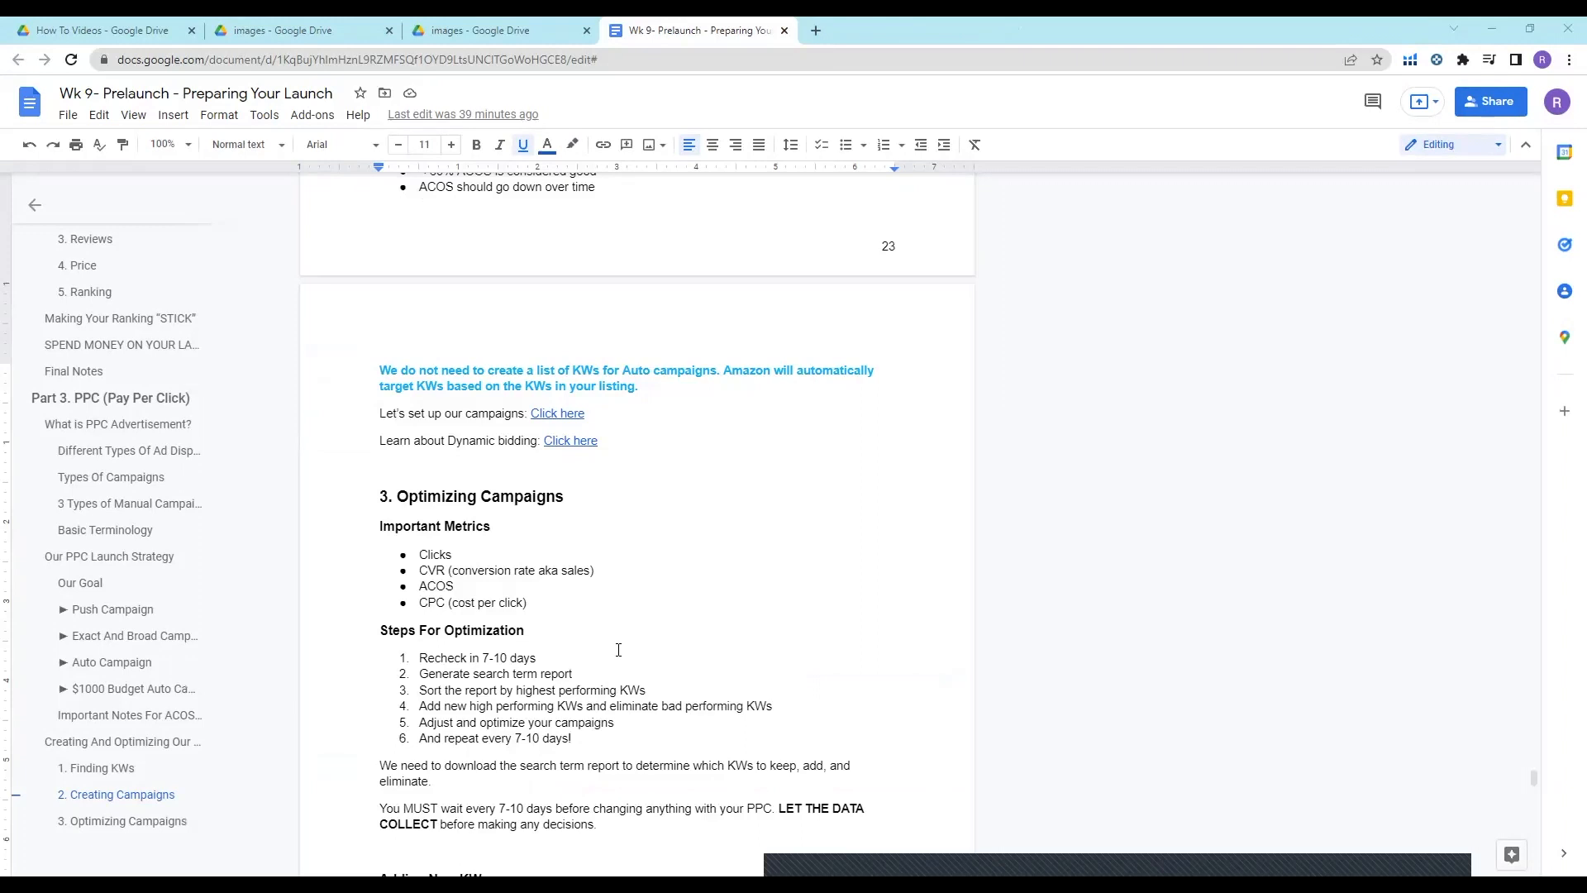
Review the Optimizing Campaigns and Adding New KWs sections of the document, covering the search term report and the 7-10 day wait
{"action": "scroll", "coordinate": [608, 633], "scroll_direction": "down", "scroll_amount": 2}
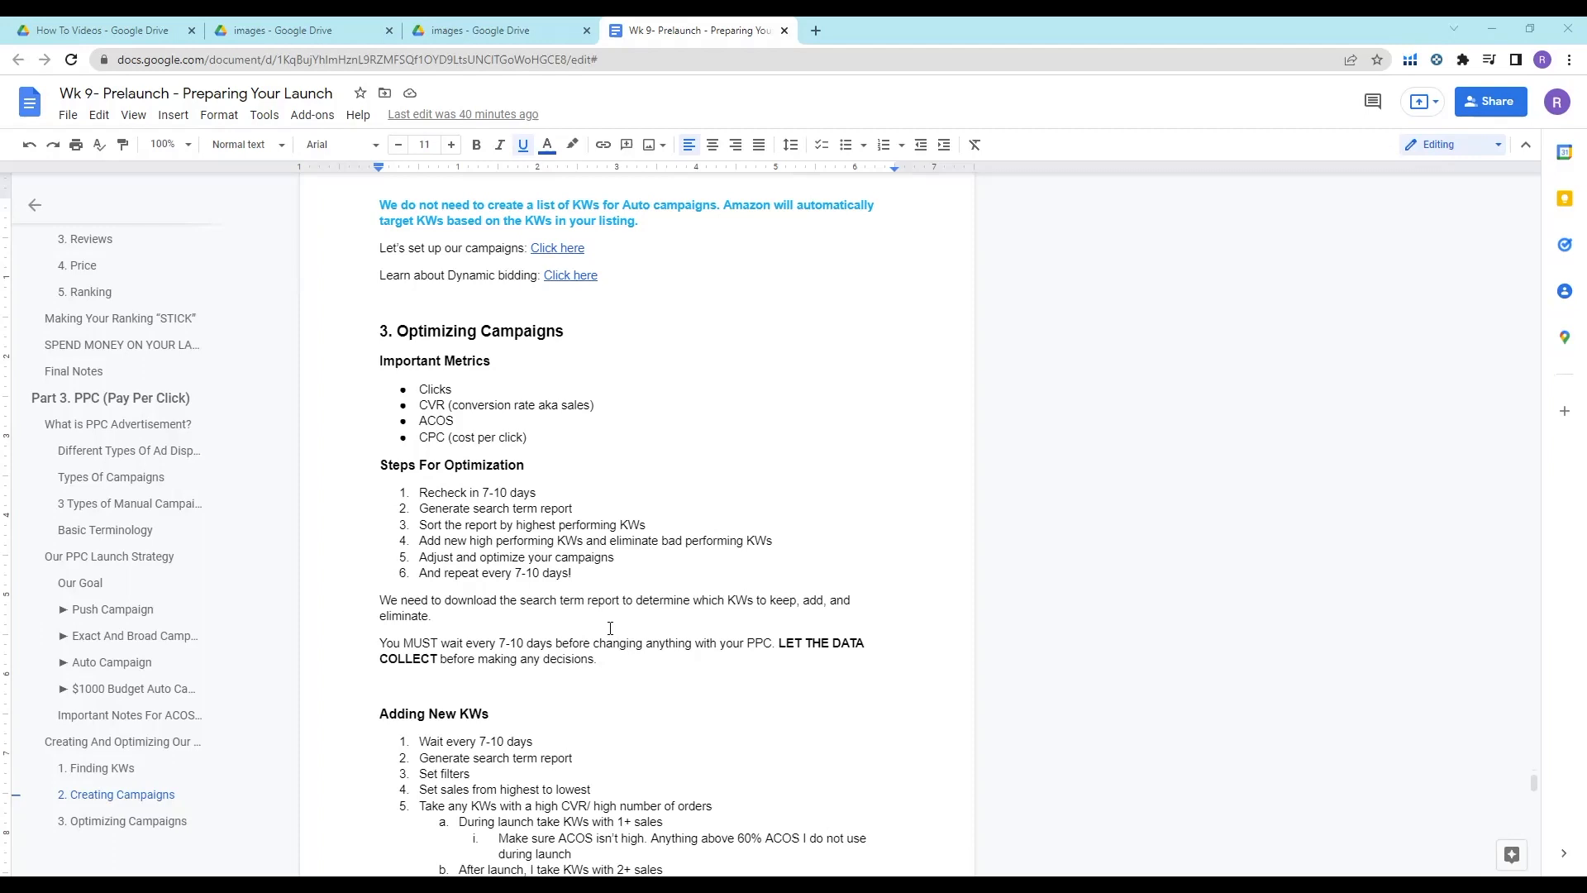
{"action": "triple_click", "coordinate": [397, 610]}
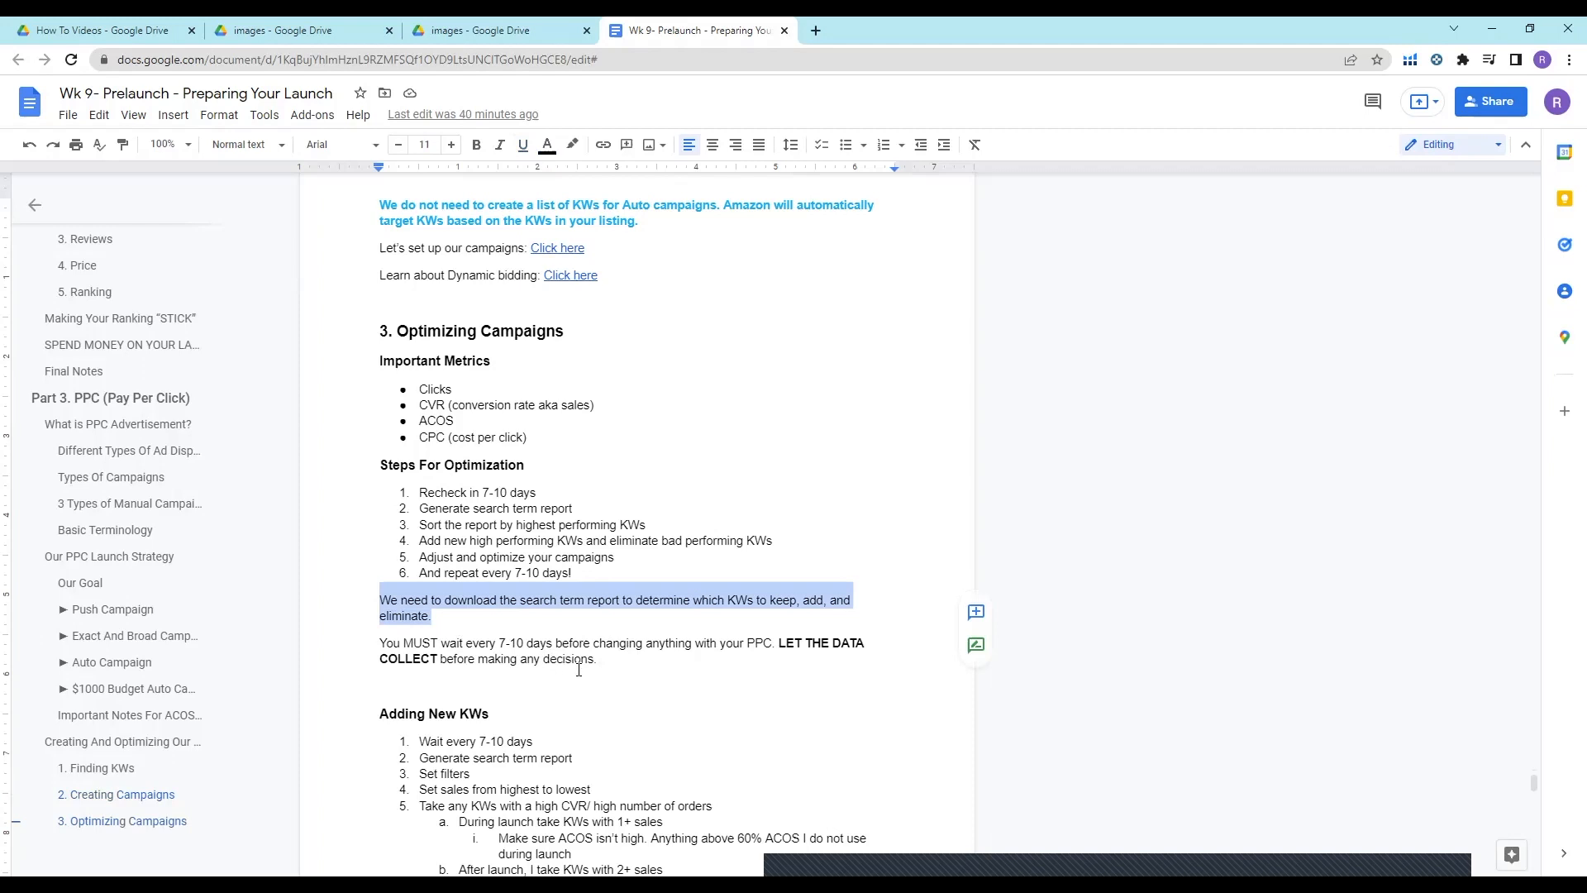
{"action": "left_click_drag", "start_coordinate": [597, 658], "coordinate": [349, 643]}
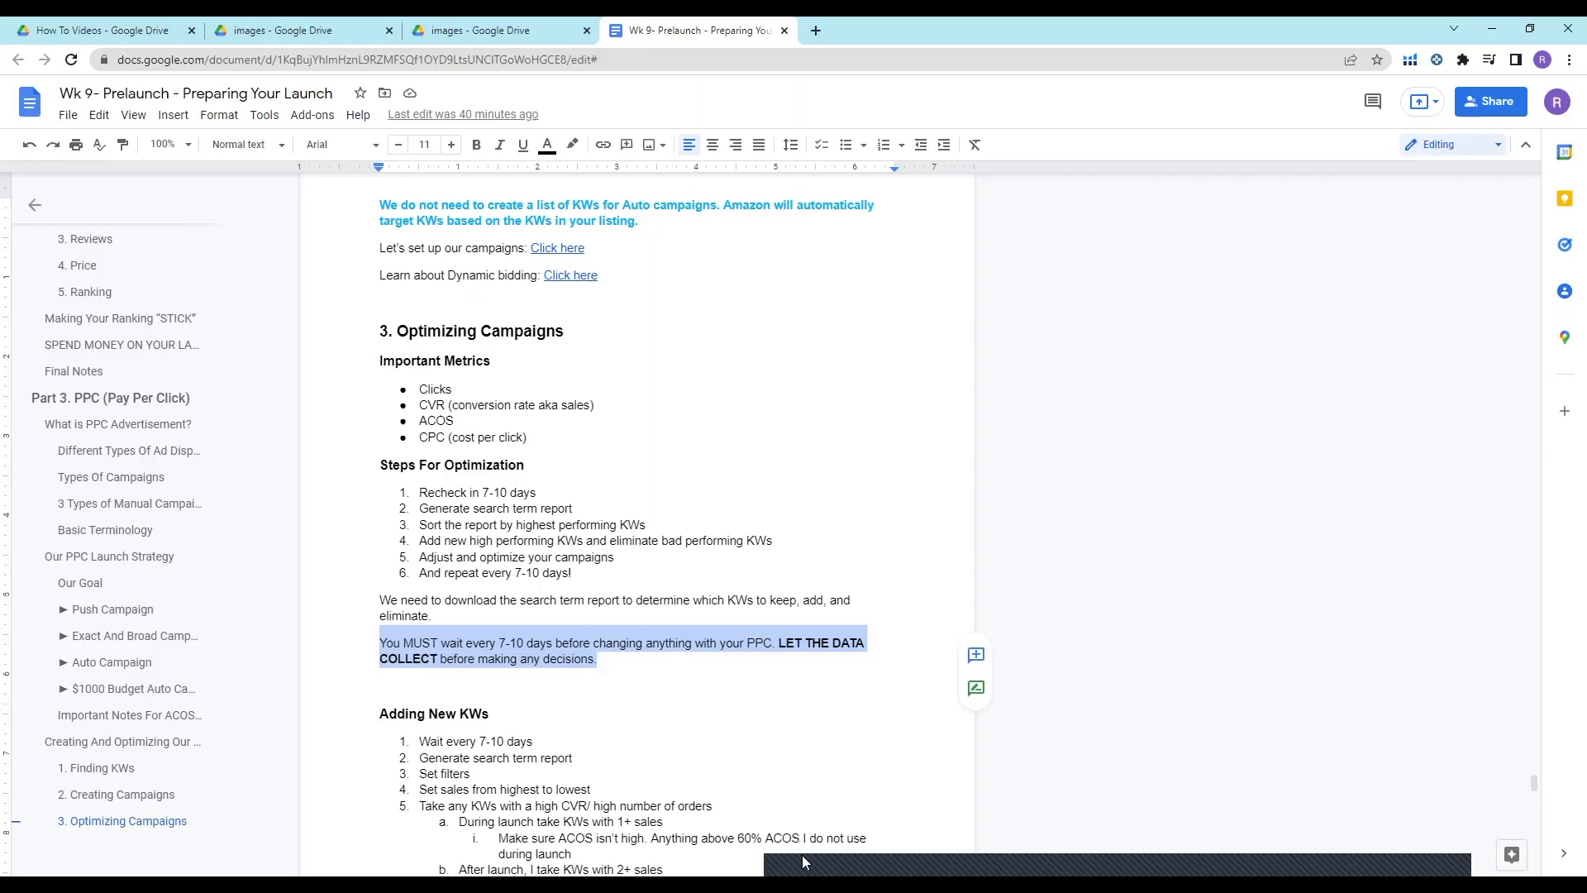
{"action": "mouse_move", "coordinate": [841, 866]}
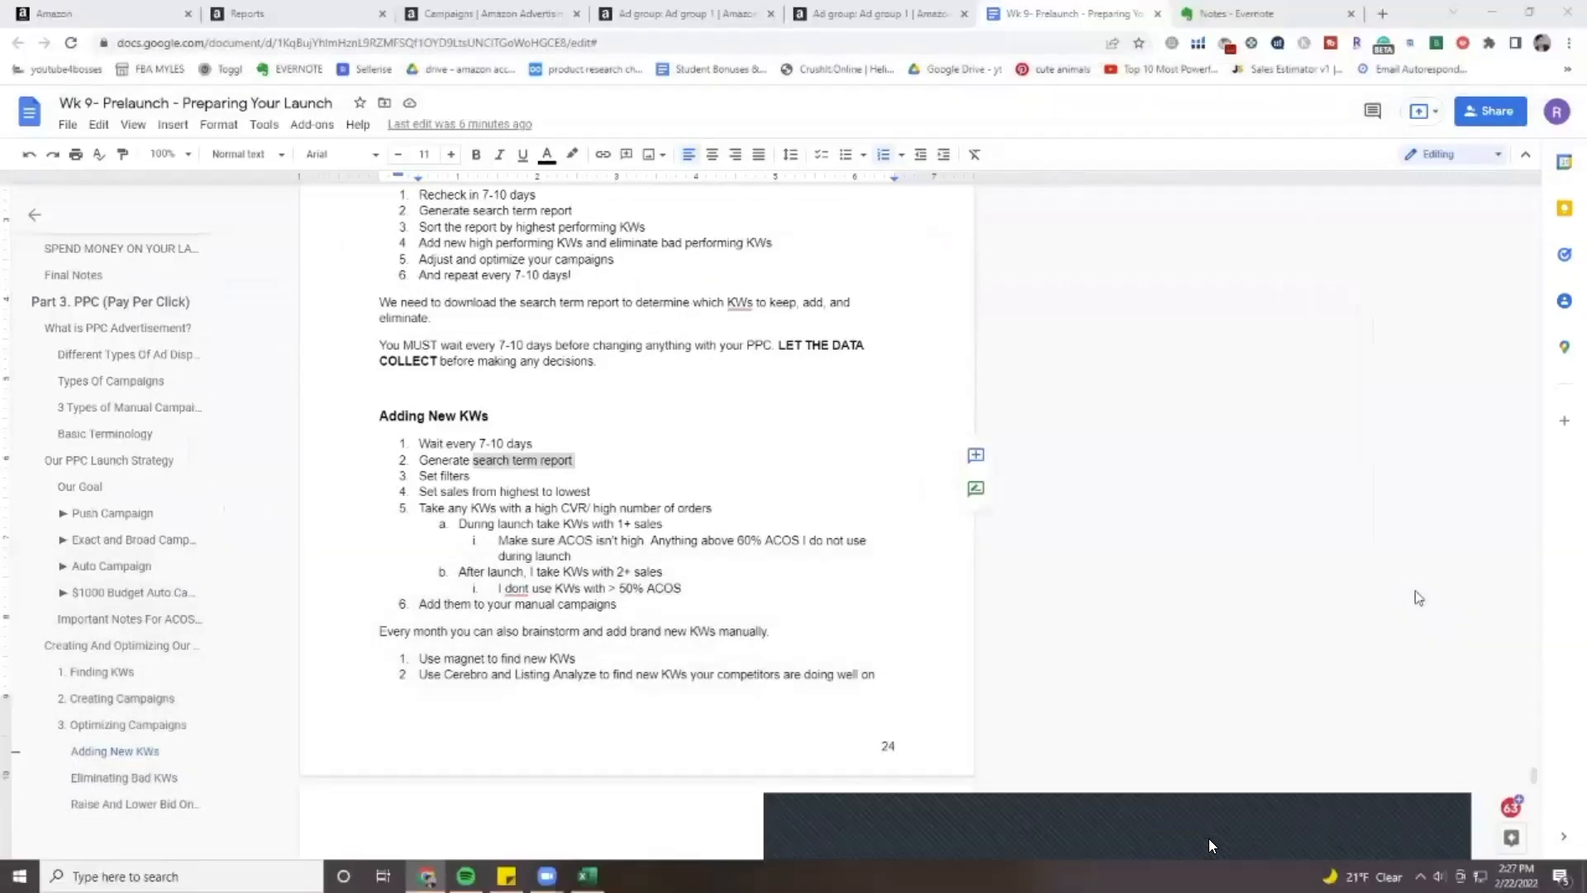
{"action": "left_click", "coordinate": [1169, 849]}
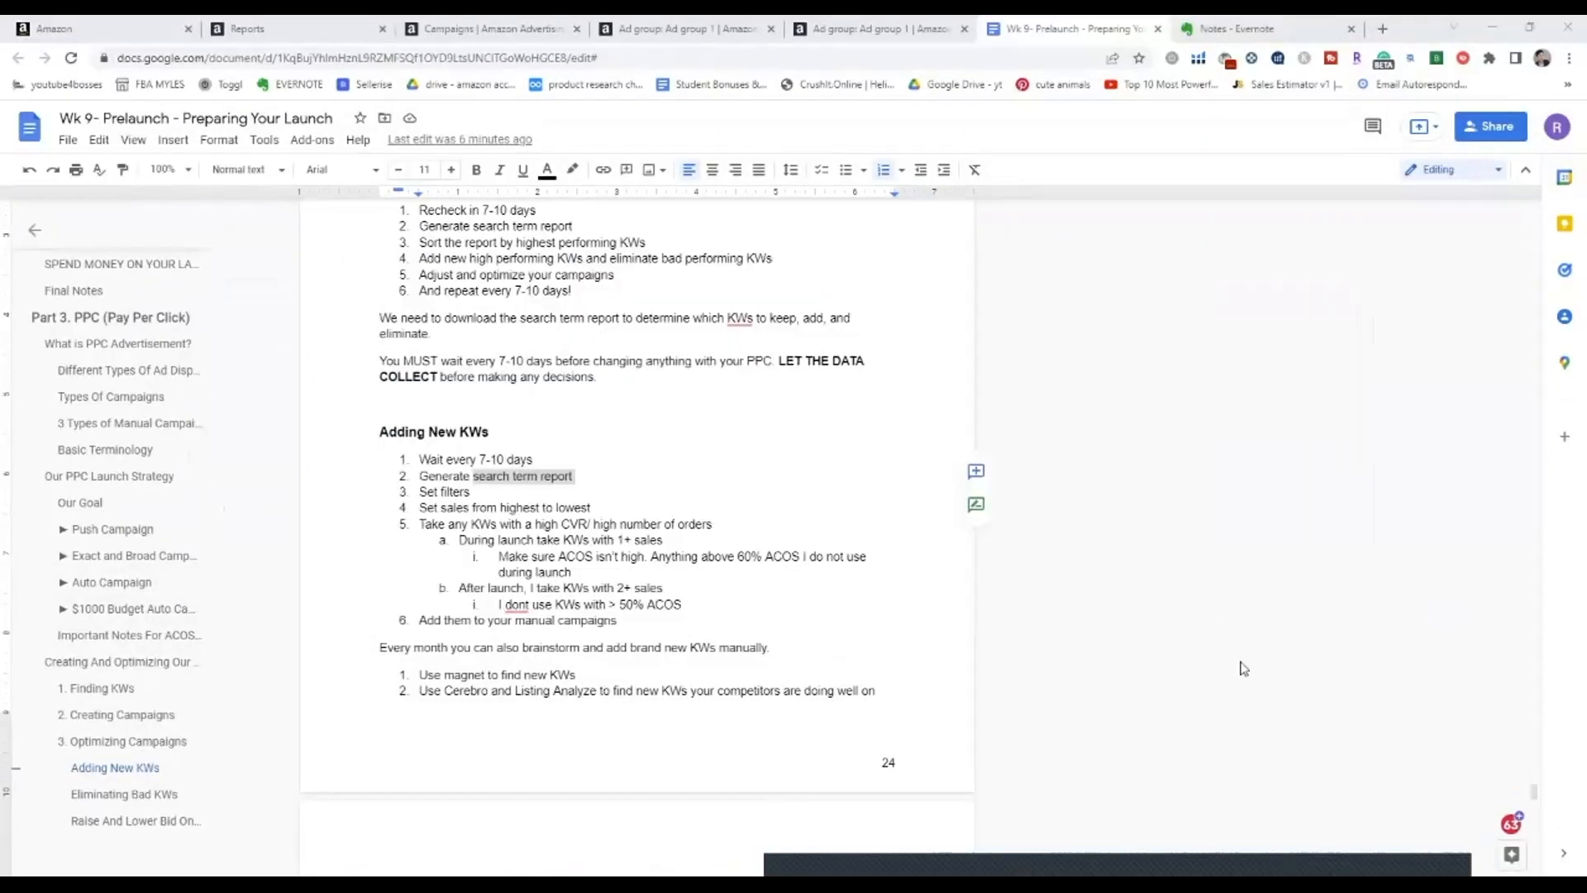
{"action": "left_click_drag", "start_coordinate": [534, 461], "coordinate": [412, 464]}
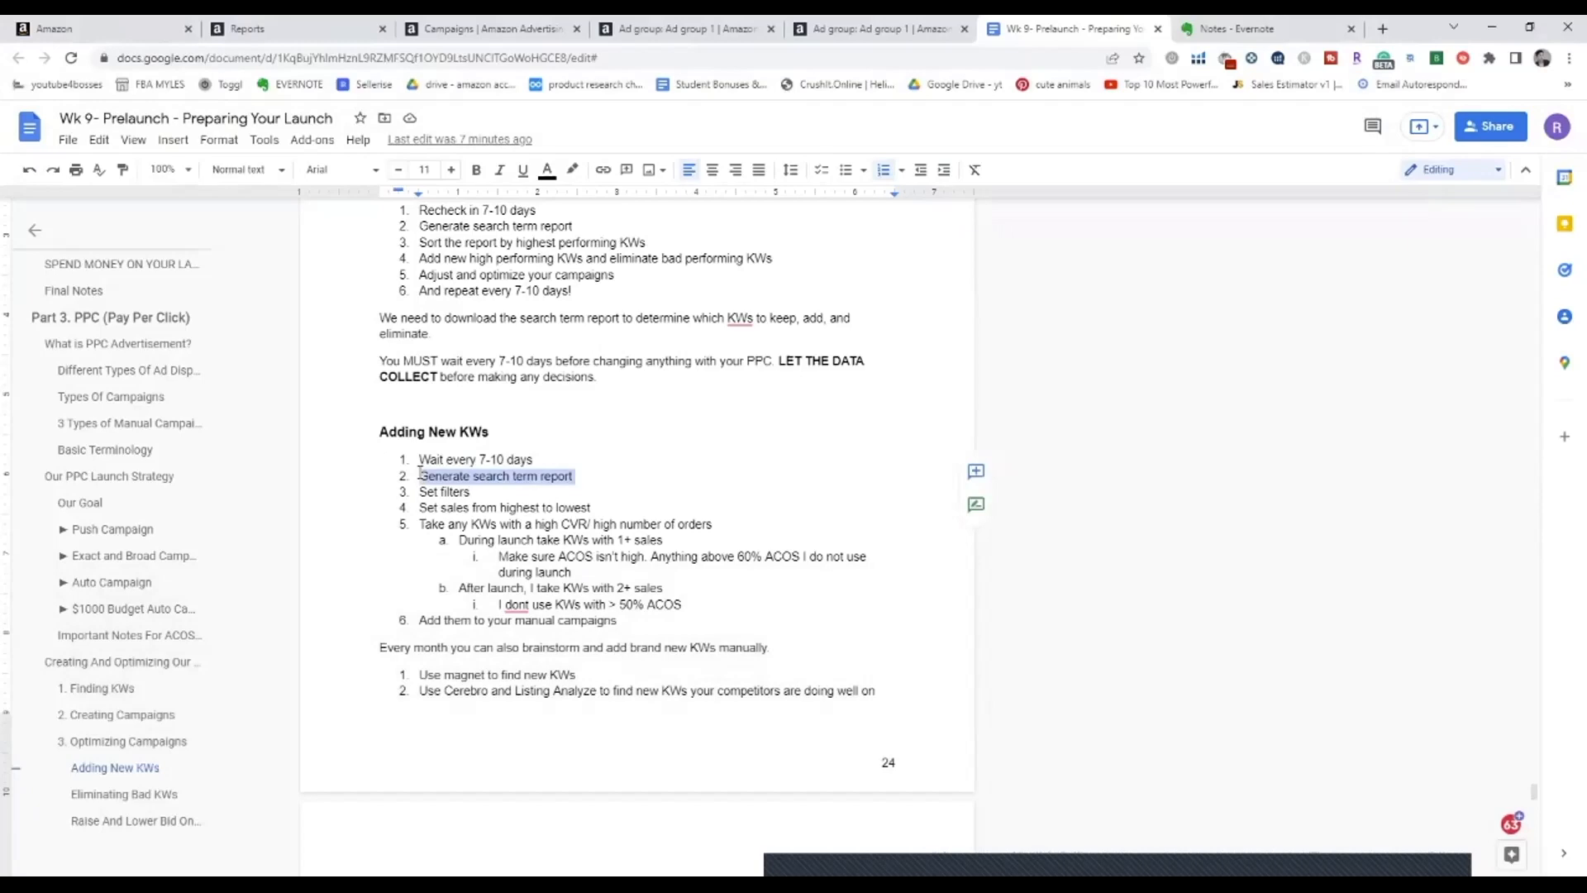
Go from the Seller Central home page to the Amazon Ads advertising reports list
{"action": "left_click", "coordinate": [121, 22]}
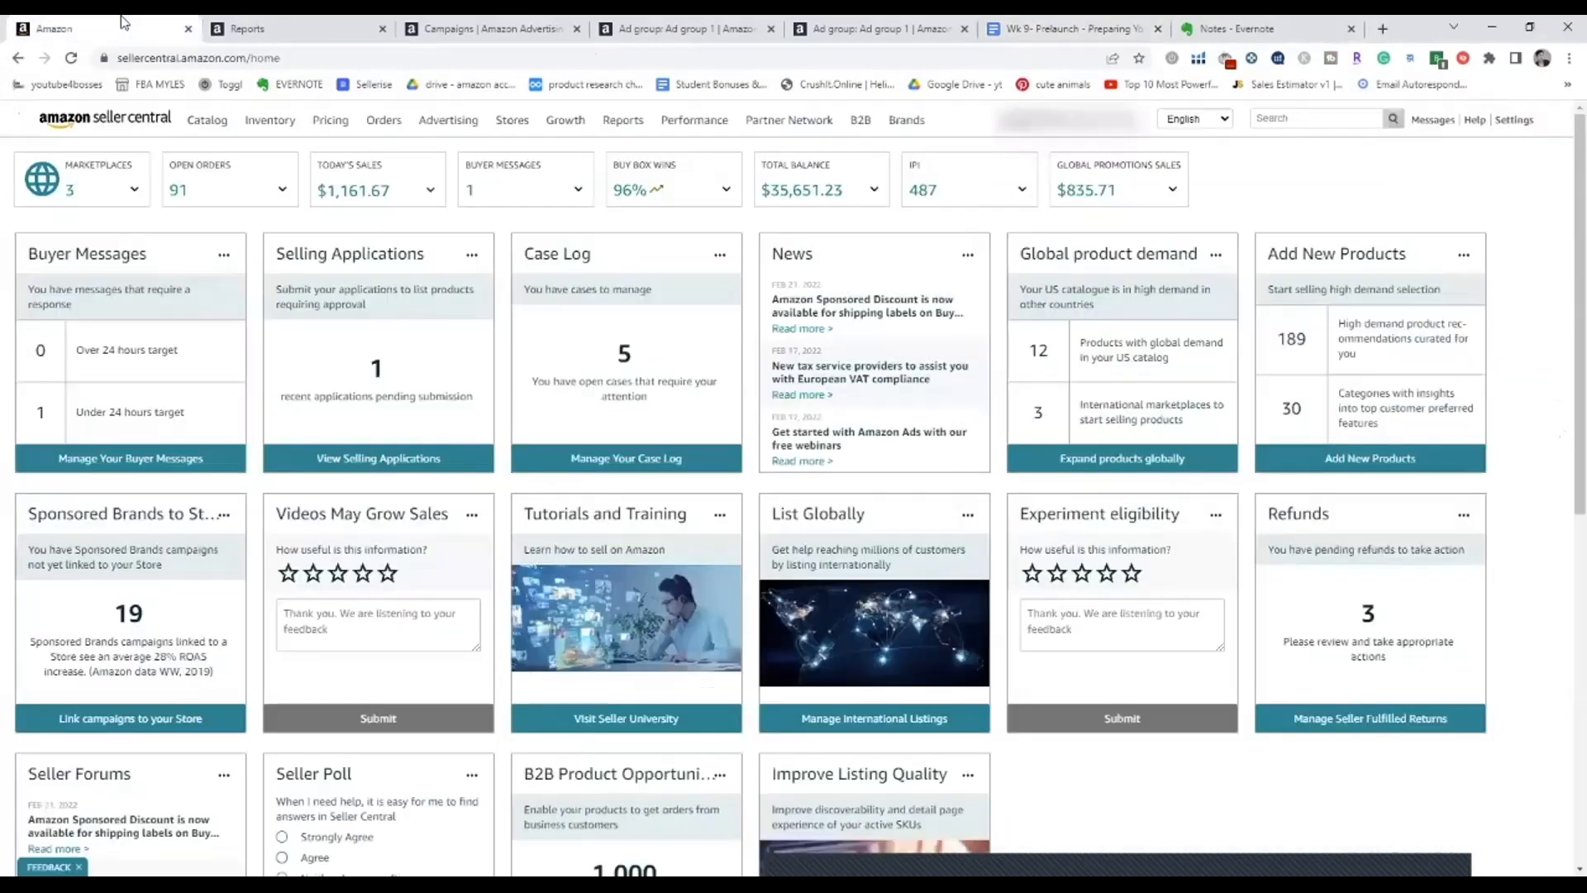
{"action": "mouse_move", "coordinate": [632, 136]}
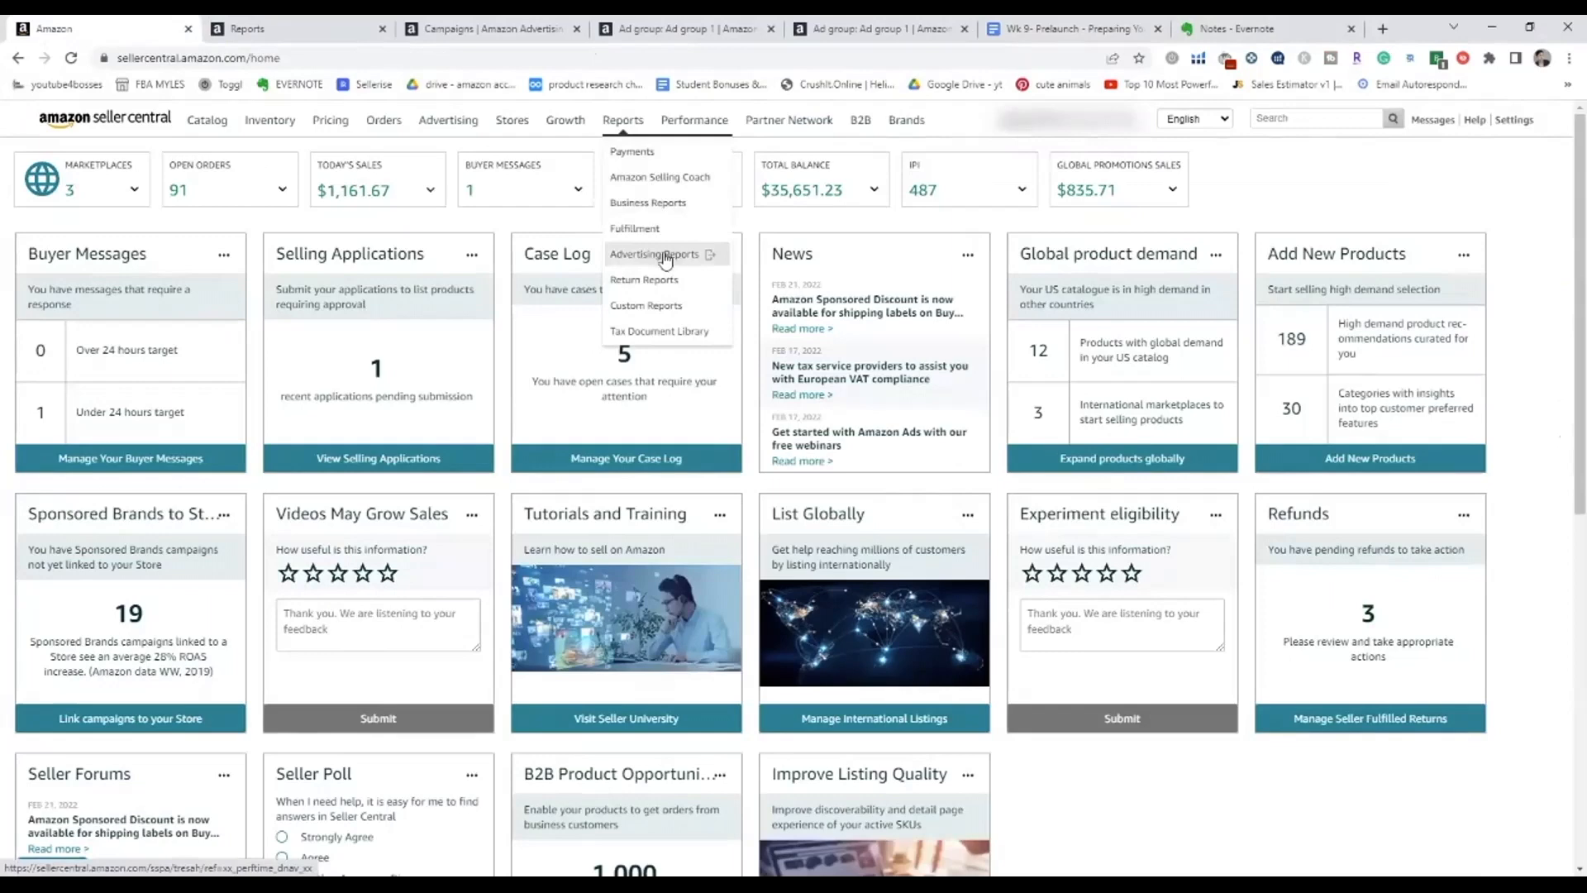
{"action": "left_click", "coordinate": [322, 26]}
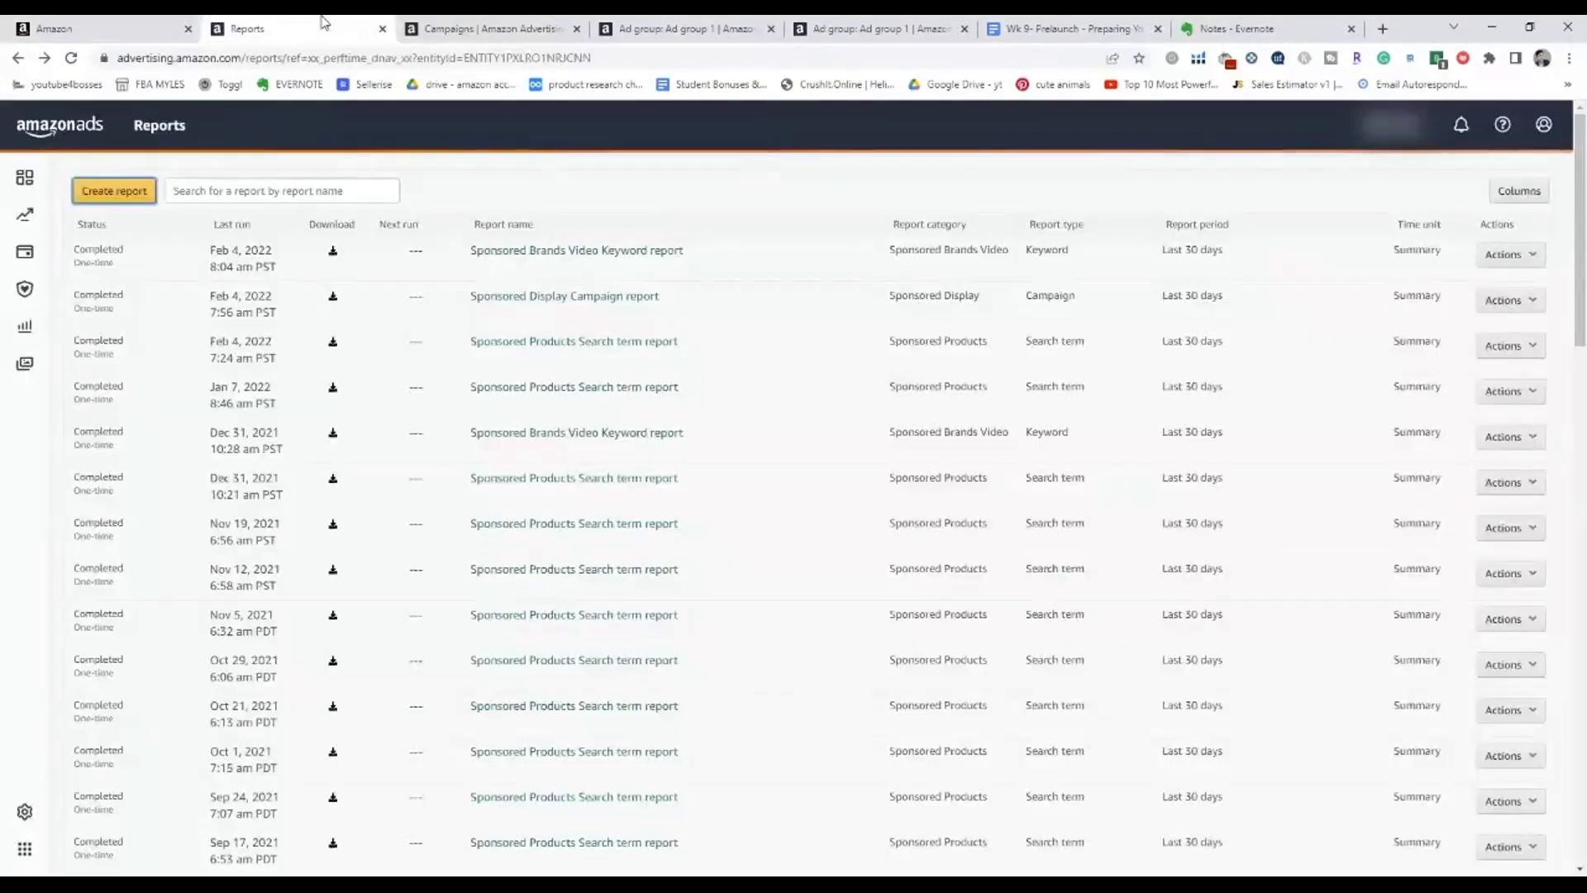
Create and run a Sponsored Products Search term report with Summary time unit for the last 30 days
{"action": "left_click", "coordinate": [114, 191]}
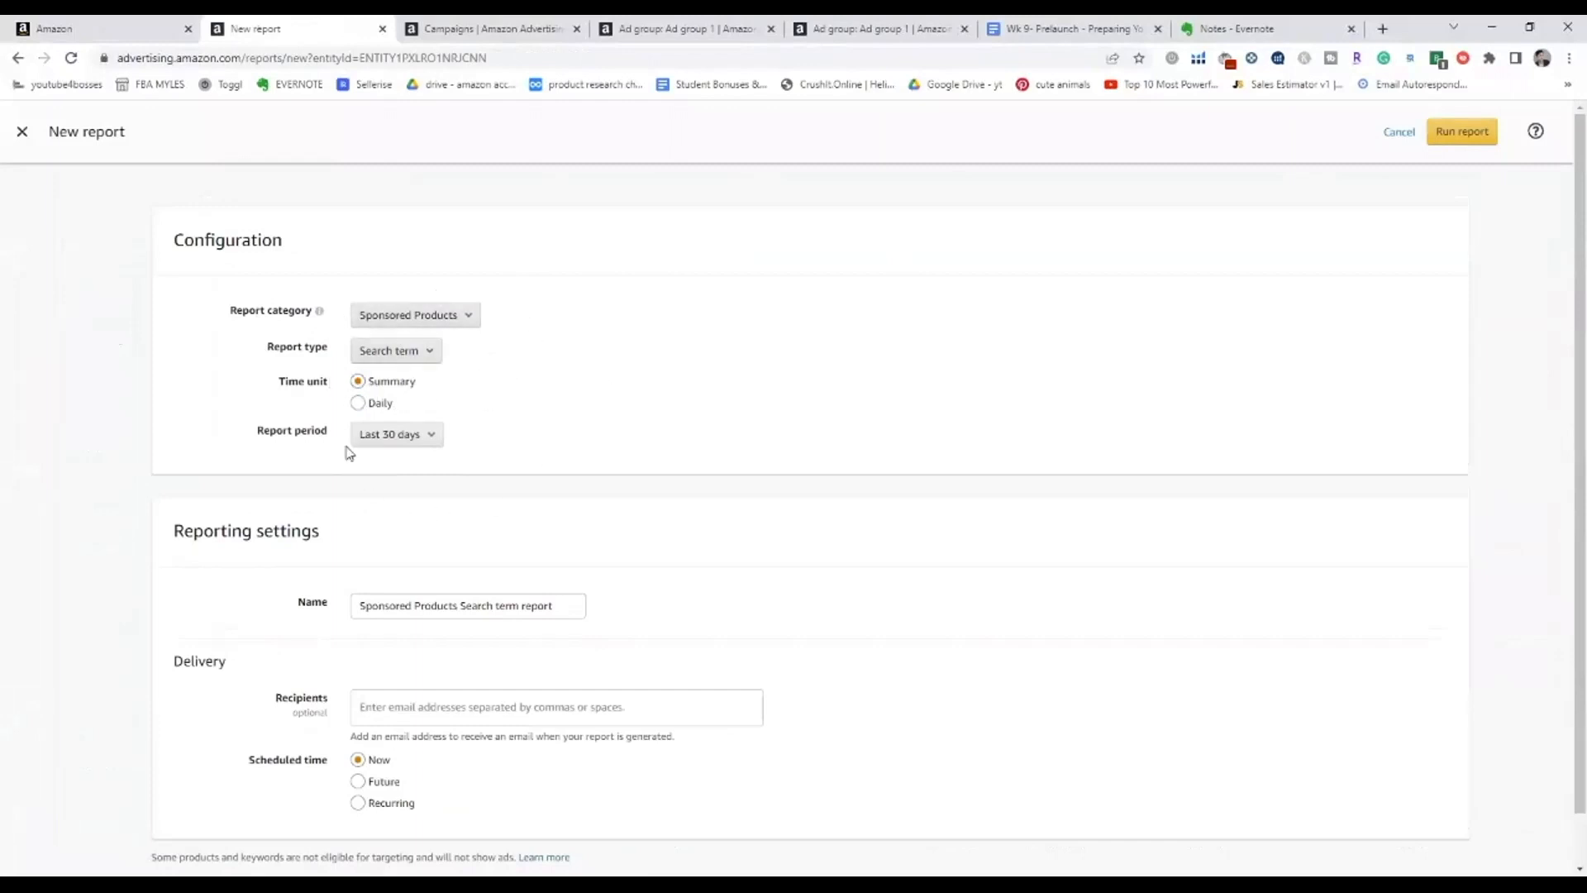
{"action": "left_click", "coordinate": [419, 434]}
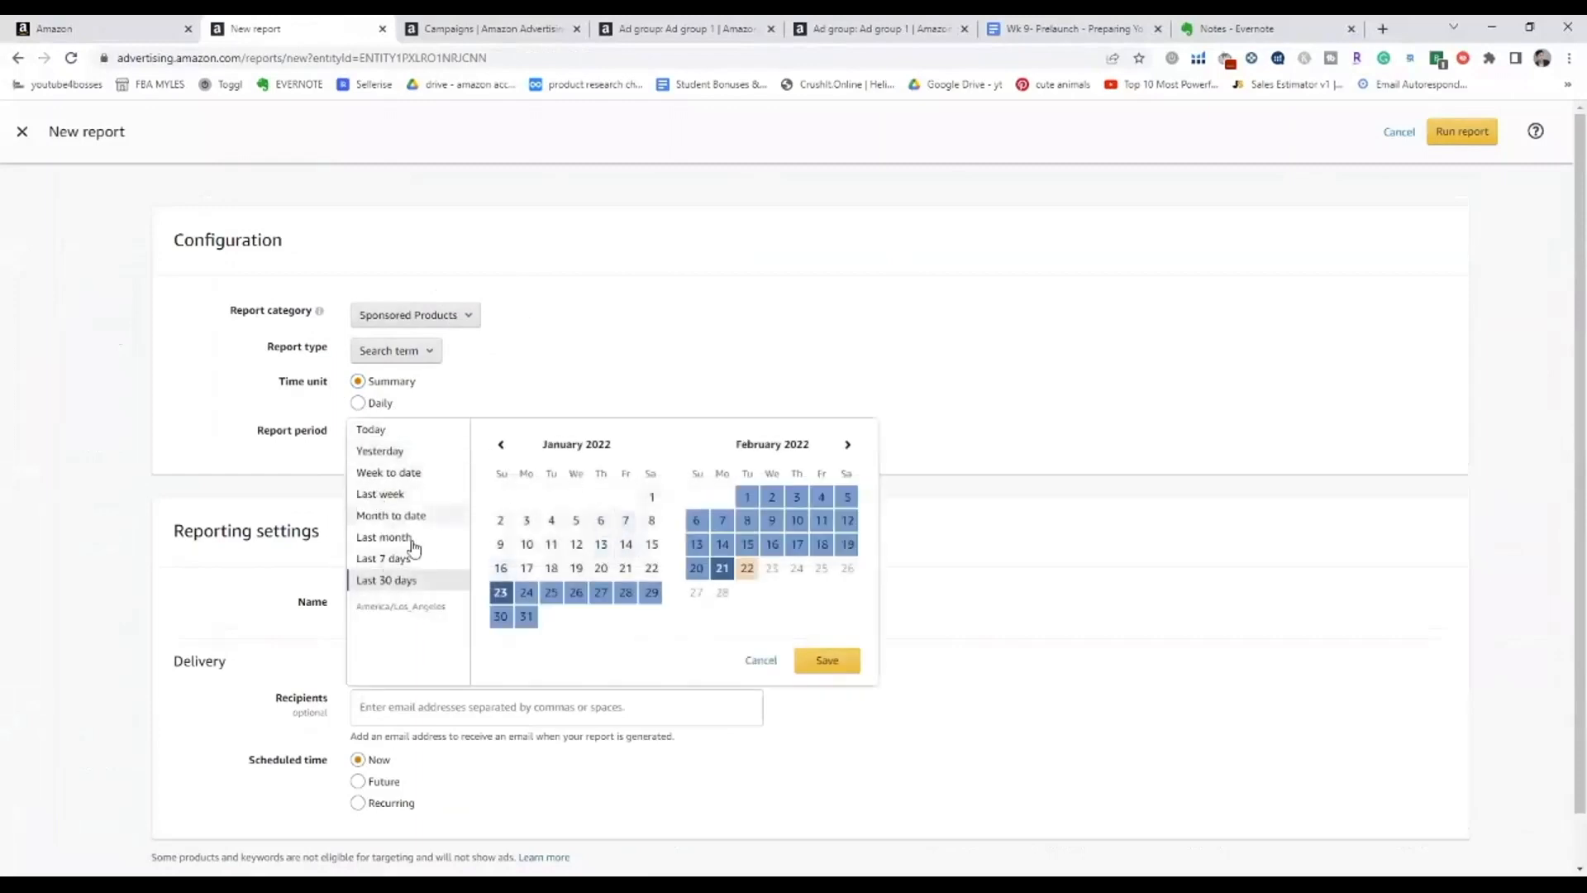
{"action": "left_click", "coordinate": [758, 659]}
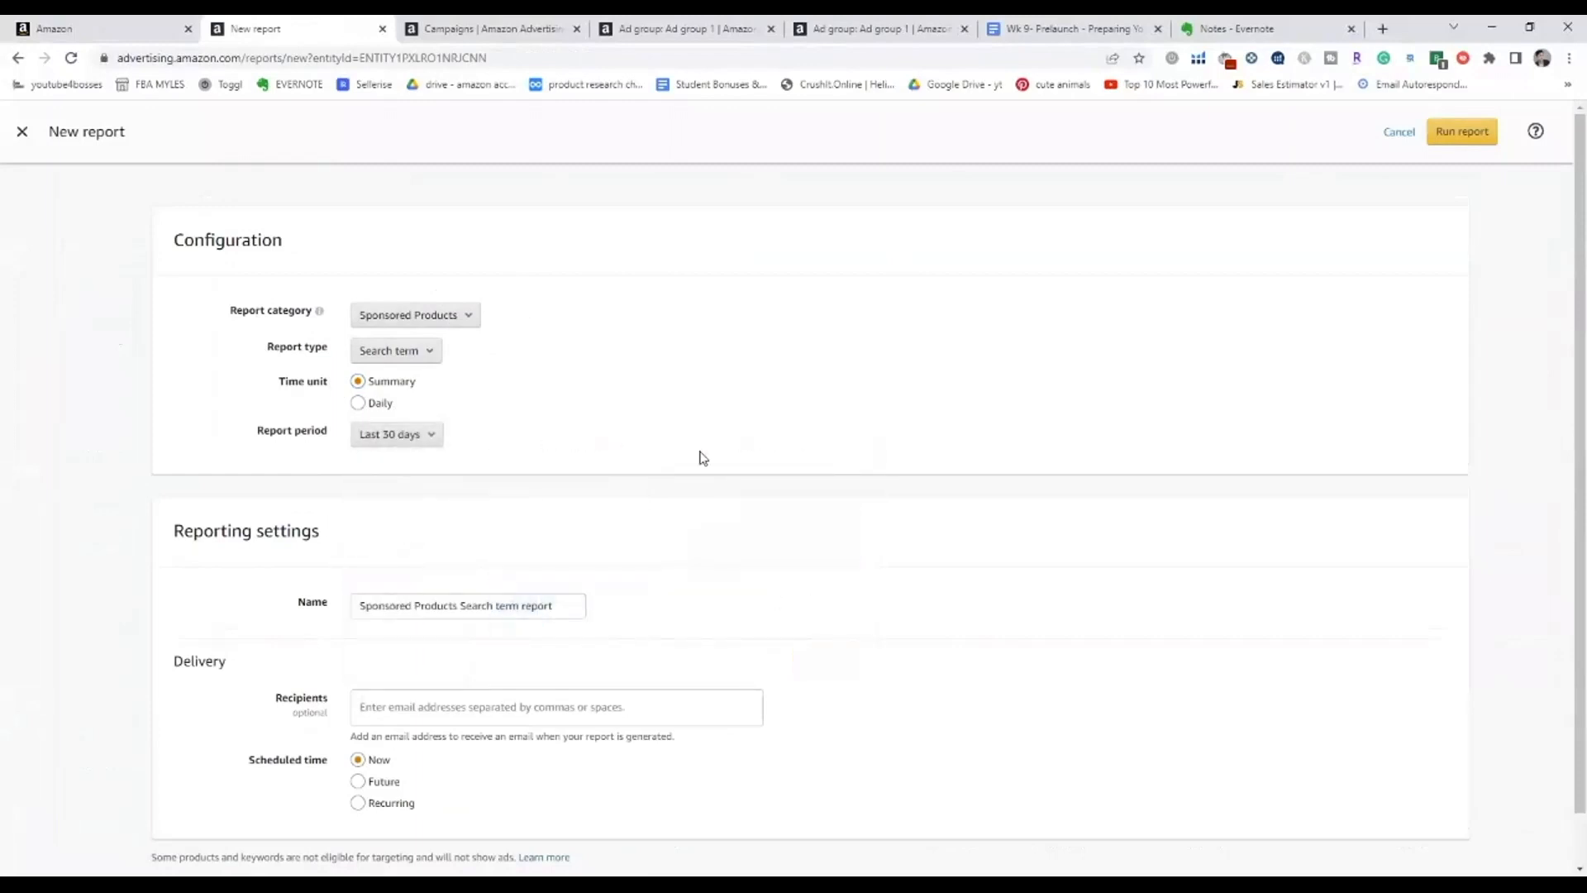
{"action": "left_click", "coordinate": [1462, 132]}
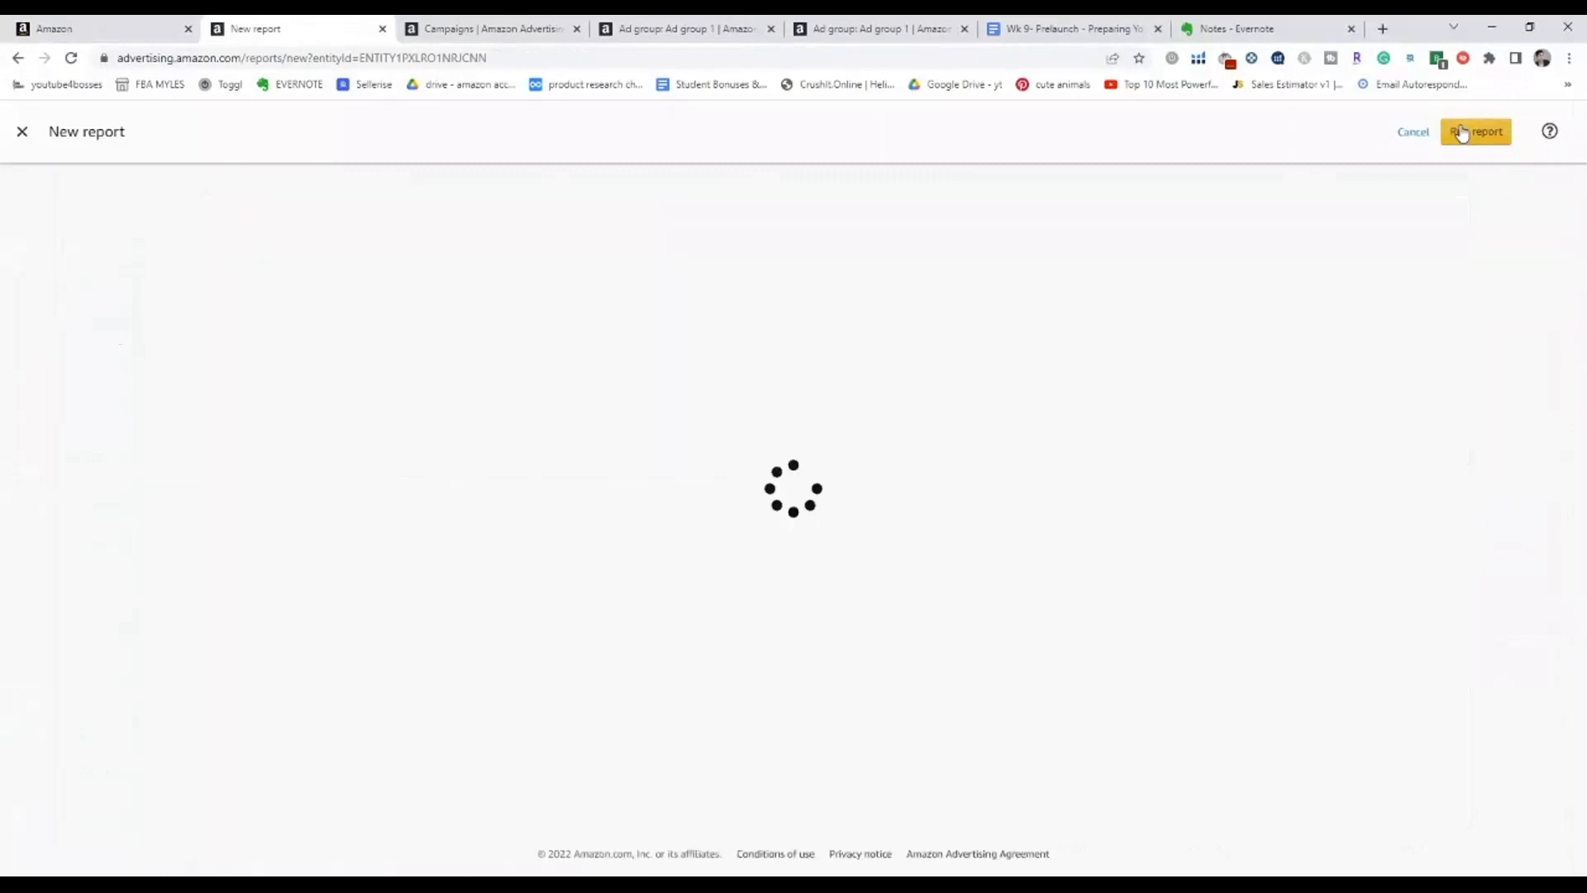
{"action": "left_click_drag", "start_coordinate": [254, 348], "coordinate": [1511, 344]}
{"action": "left_click", "coordinate": [450, 413]}
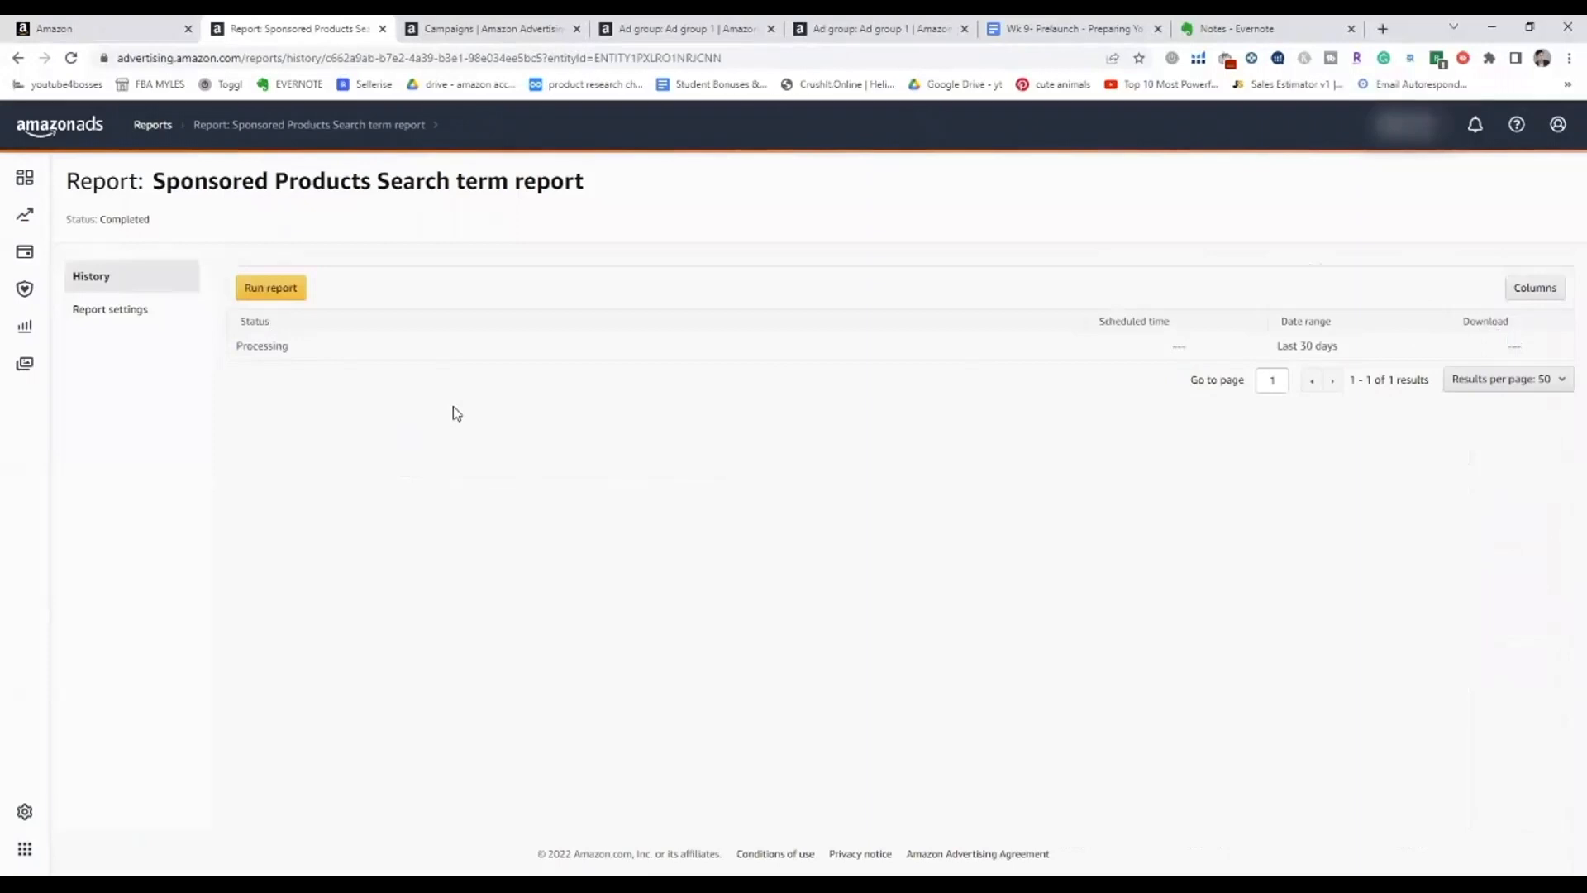
Run the Sponsored Products Search term report again and download the completed report
{"action": "left_click_drag", "start_coordinate": [1508, 354], "coordinate": [1158, 348]}
{"action": "left_click", "coordinate": [1157, 348]}
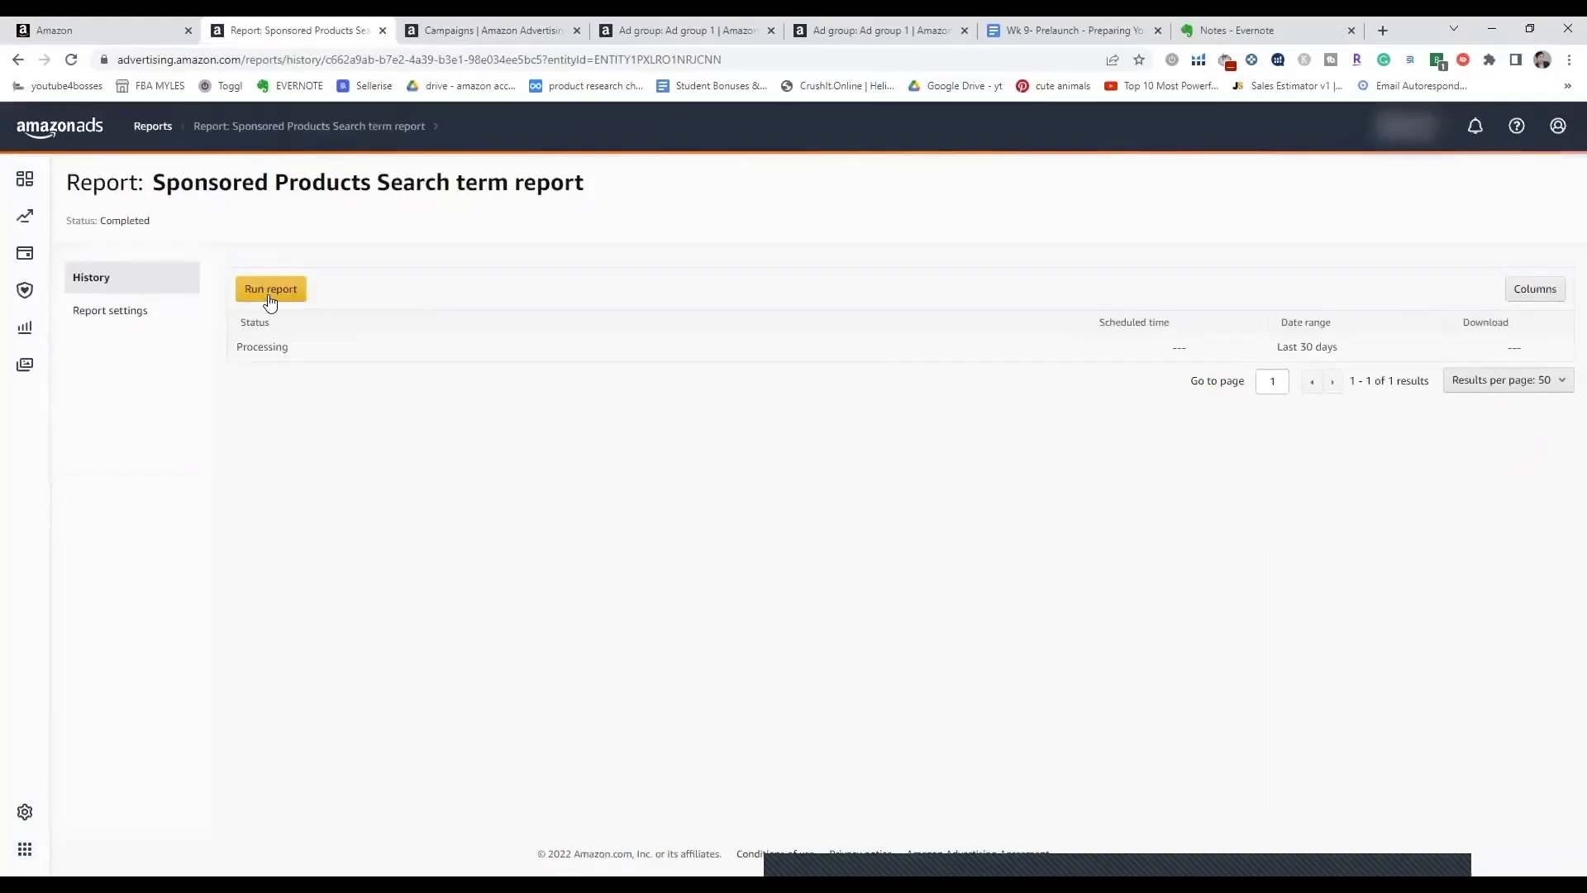
{"action": "left_click", "coordinate": [271, 291]}
{"action": "left_click_drag", "start_coordinate": [236, 376], "coordinate": [409, 384]}
{"action": "left_click", "coordinate": [333, 309]}
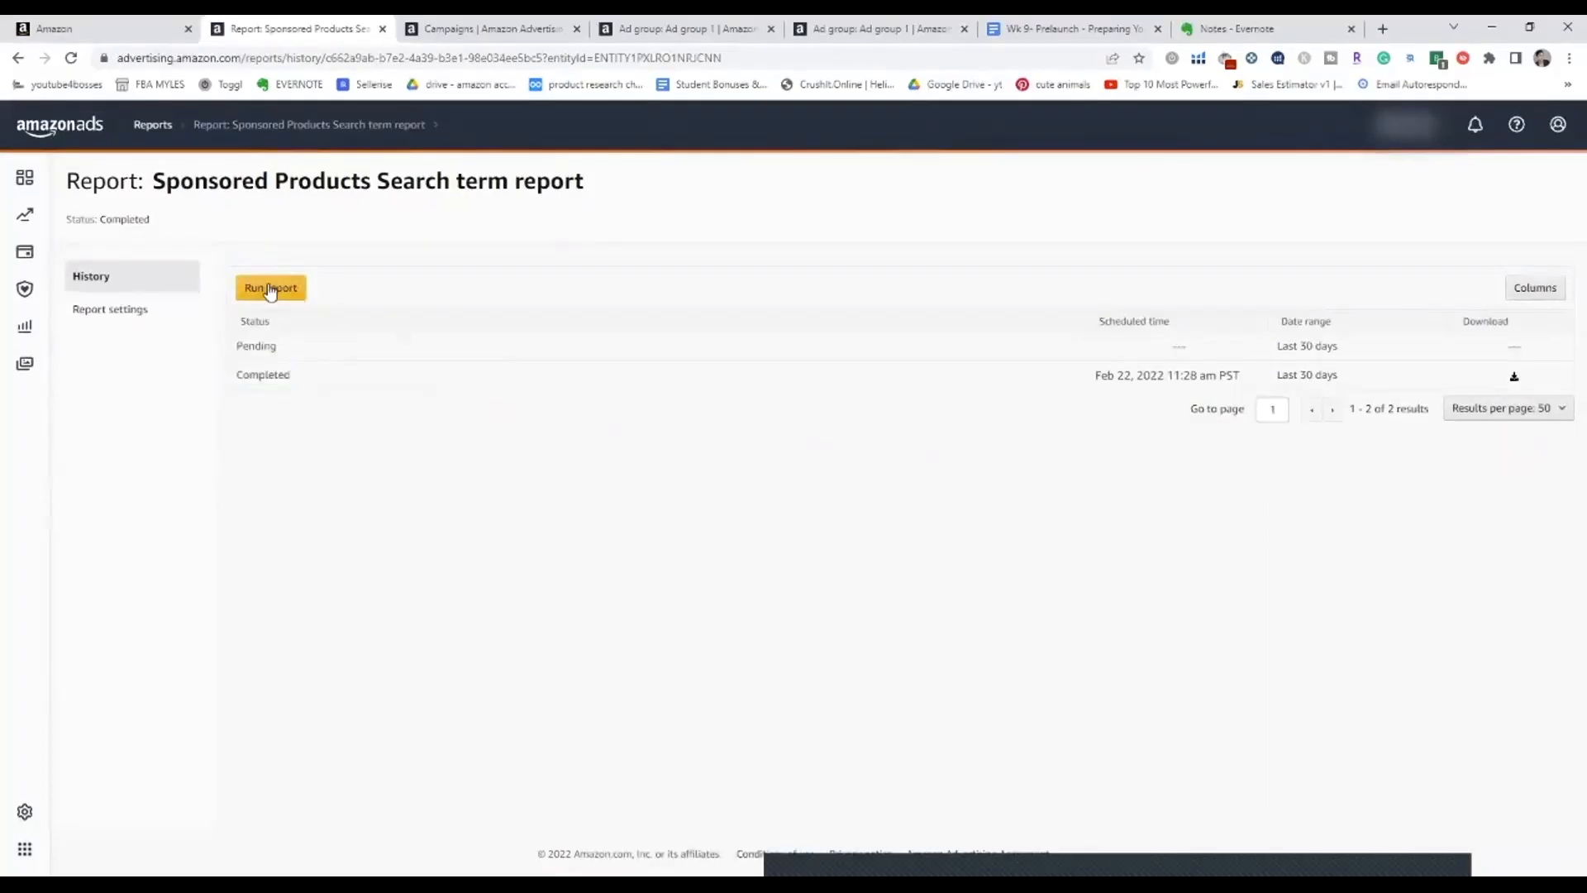
{"action": "left_click", "coordinate": [1515, 378]}
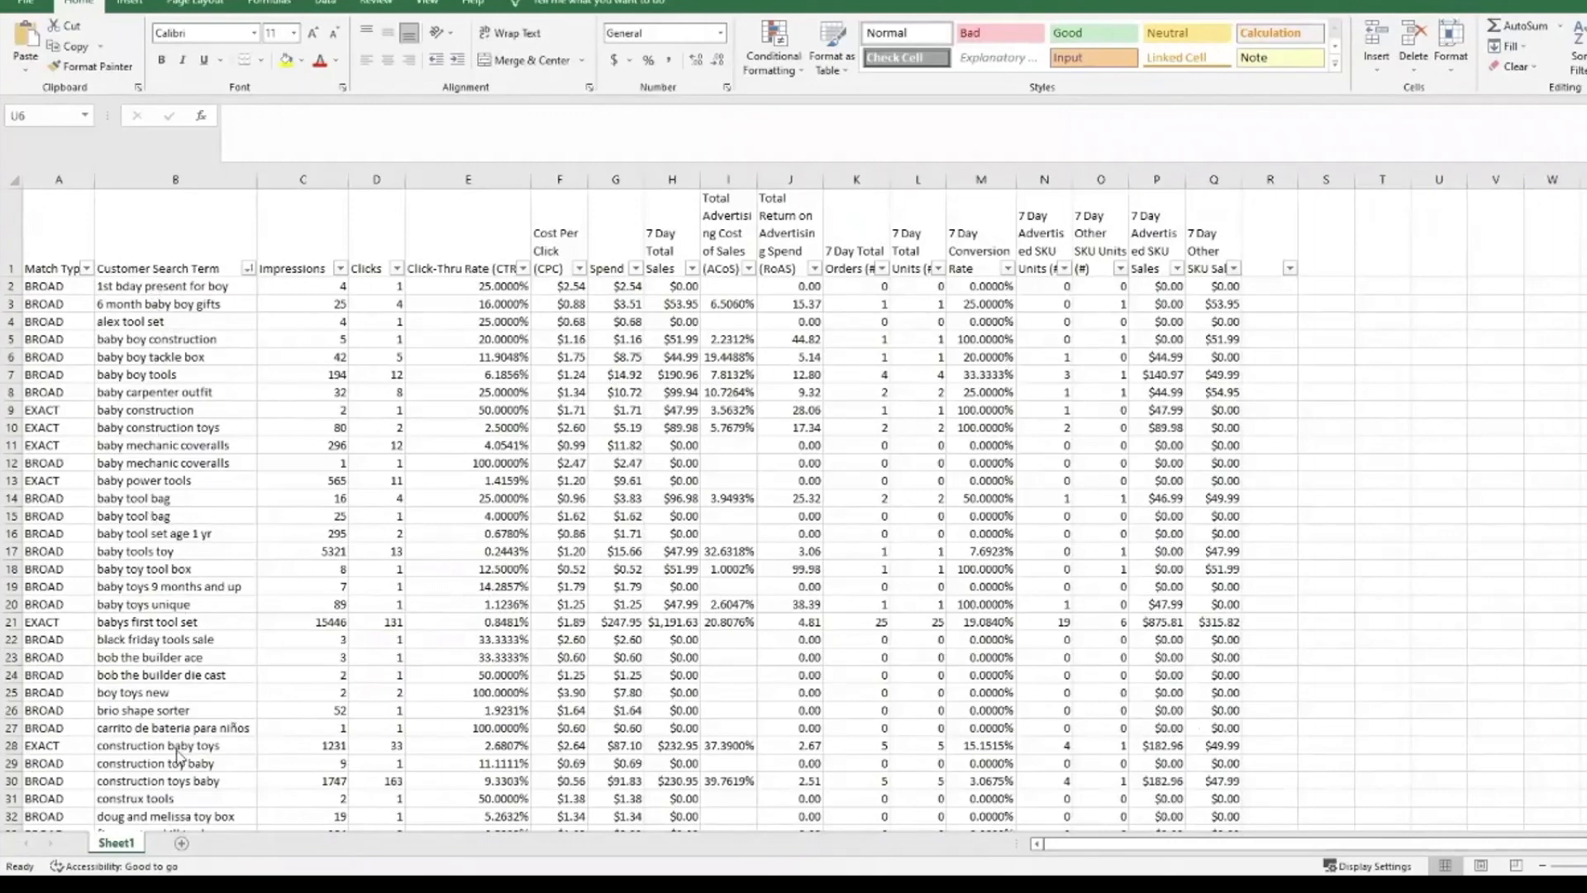
In the Excel search term report, select the whole sheet and turn its column filters off and on again
{"action": "scroll", "coordinate": [167, 525], "scroll_direction": "down", "scroll_amount": 7}
{"action": "scroll", "coordinate": [151, 713], "scroll_direction": "up", "scroll_amount": 7}
{"action": "left_click", "coordinate": [11, 181]}
{"action": "left_click", "coordinate": [11, 181]}
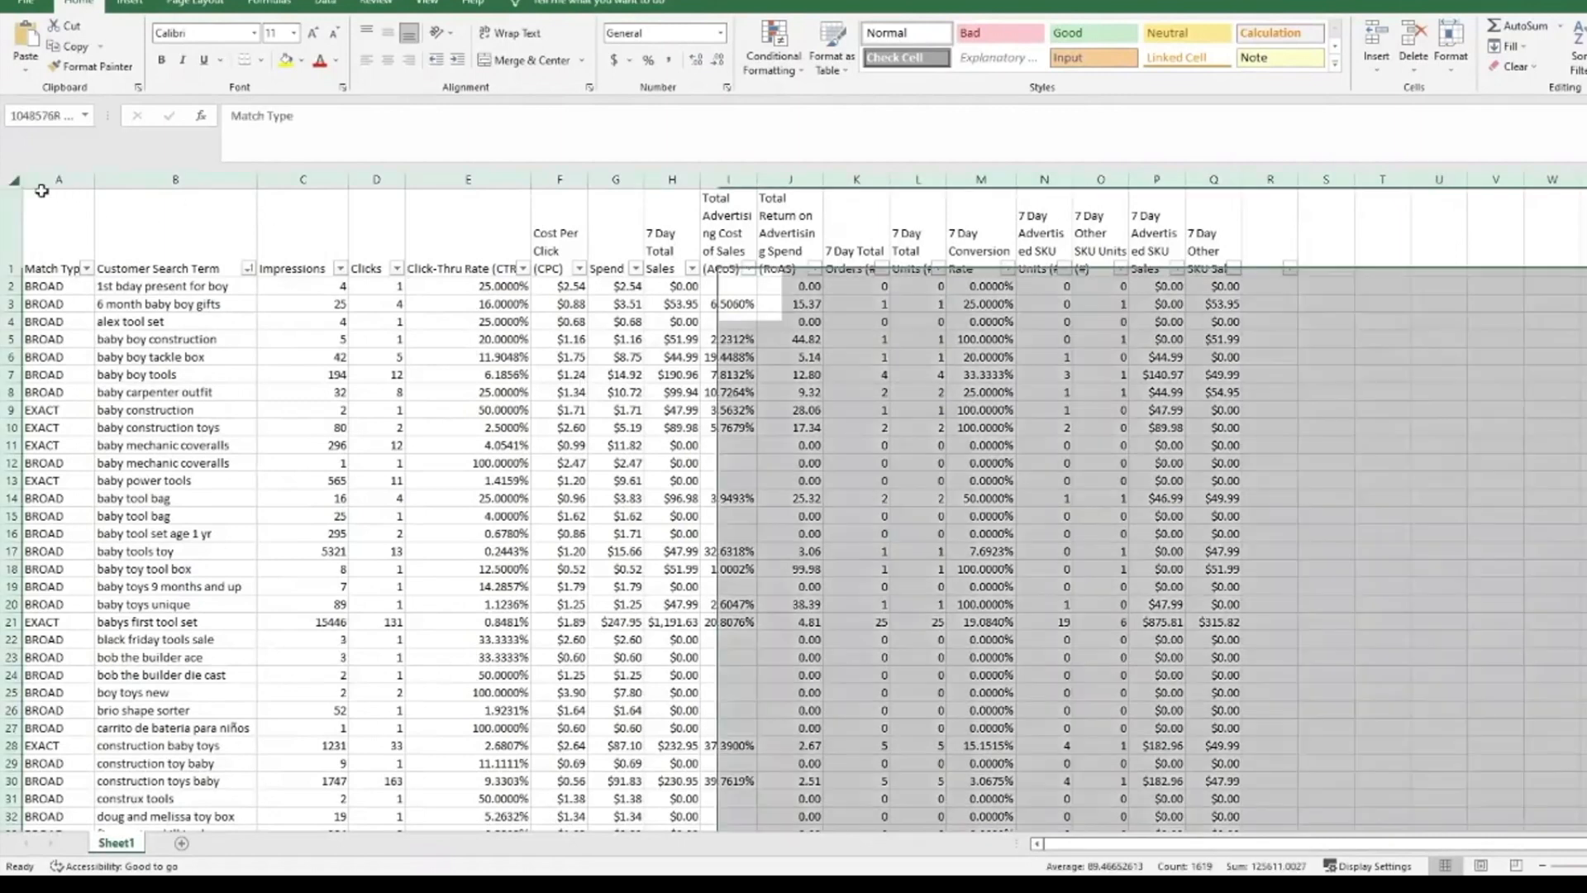
{"action": "left_click", "coordinate": [324, 4]}
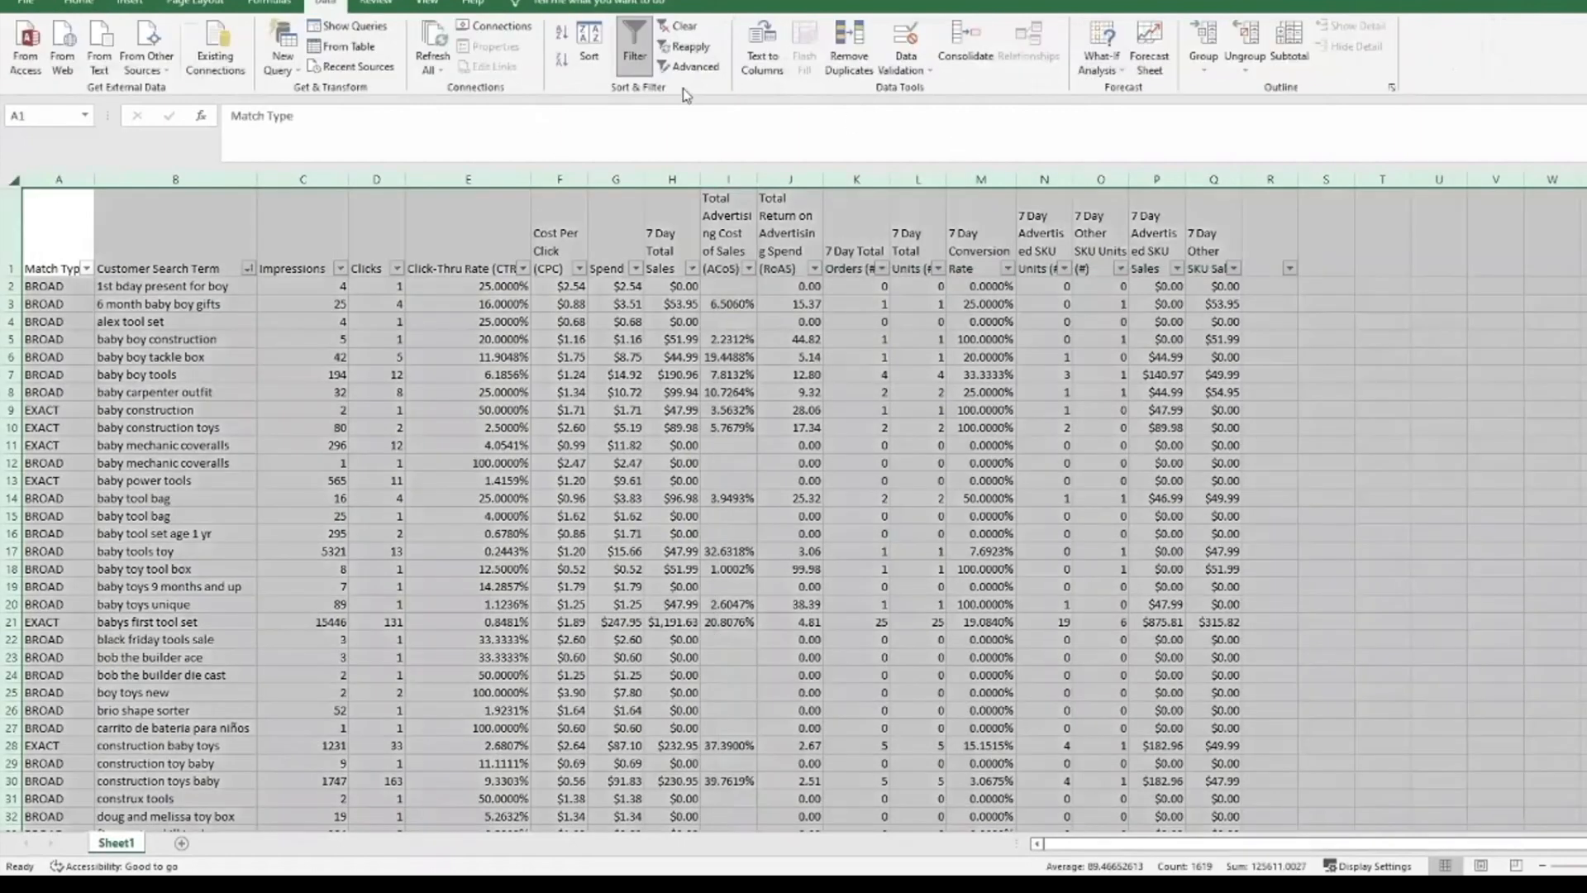
{"action": "left_click", "coordinate": [633, 54]}
{"action": "left_click", "coordinate": [633, 56]}
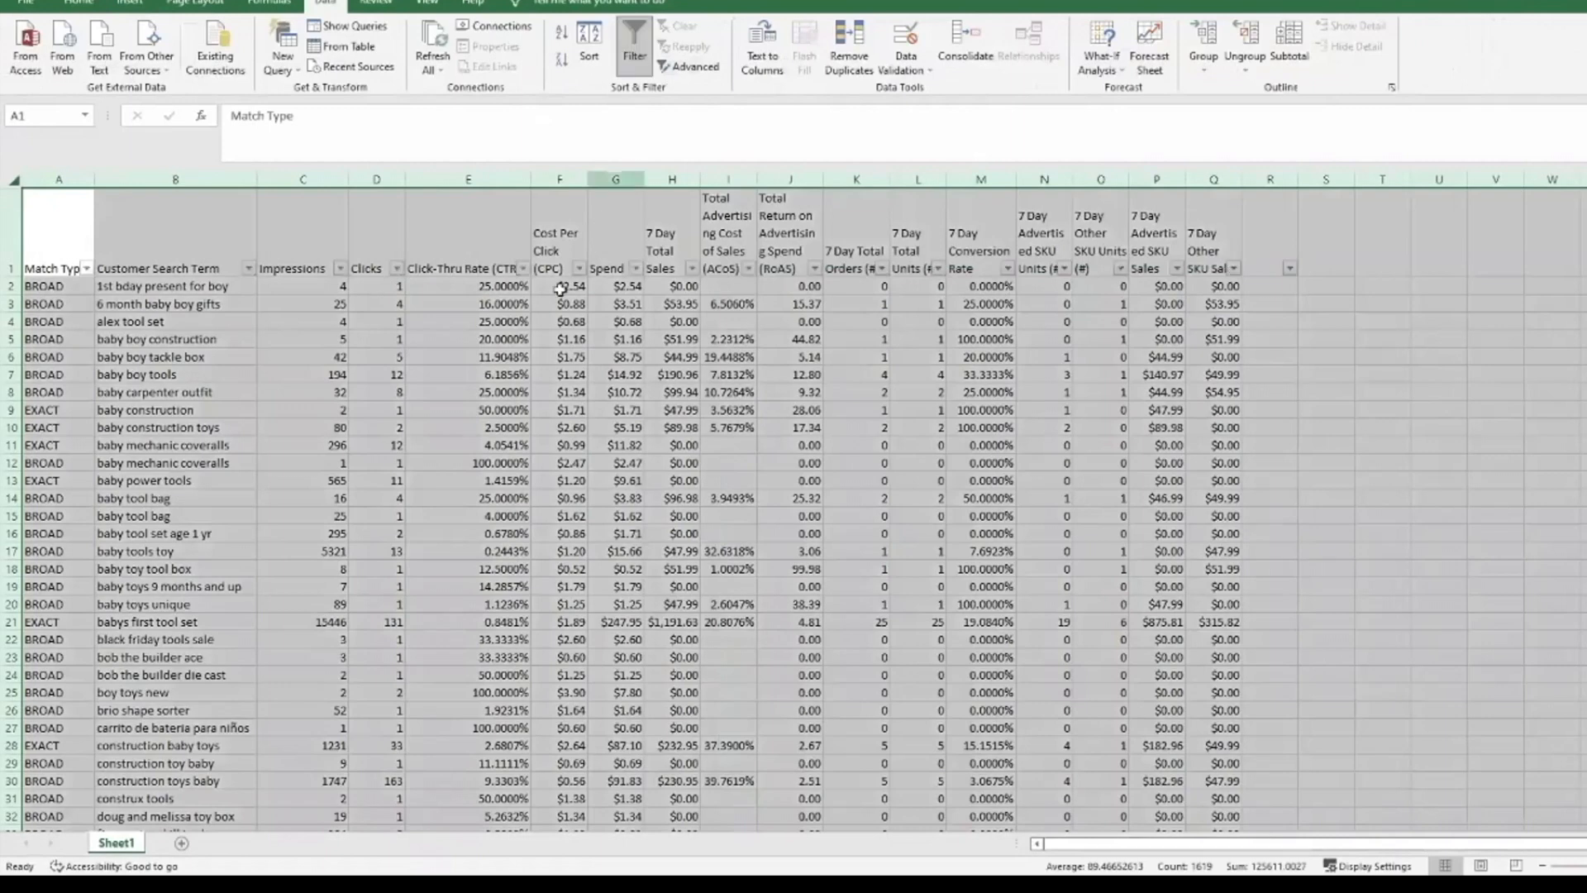
{"action": "left_click", "coordinate": [446, 390]}
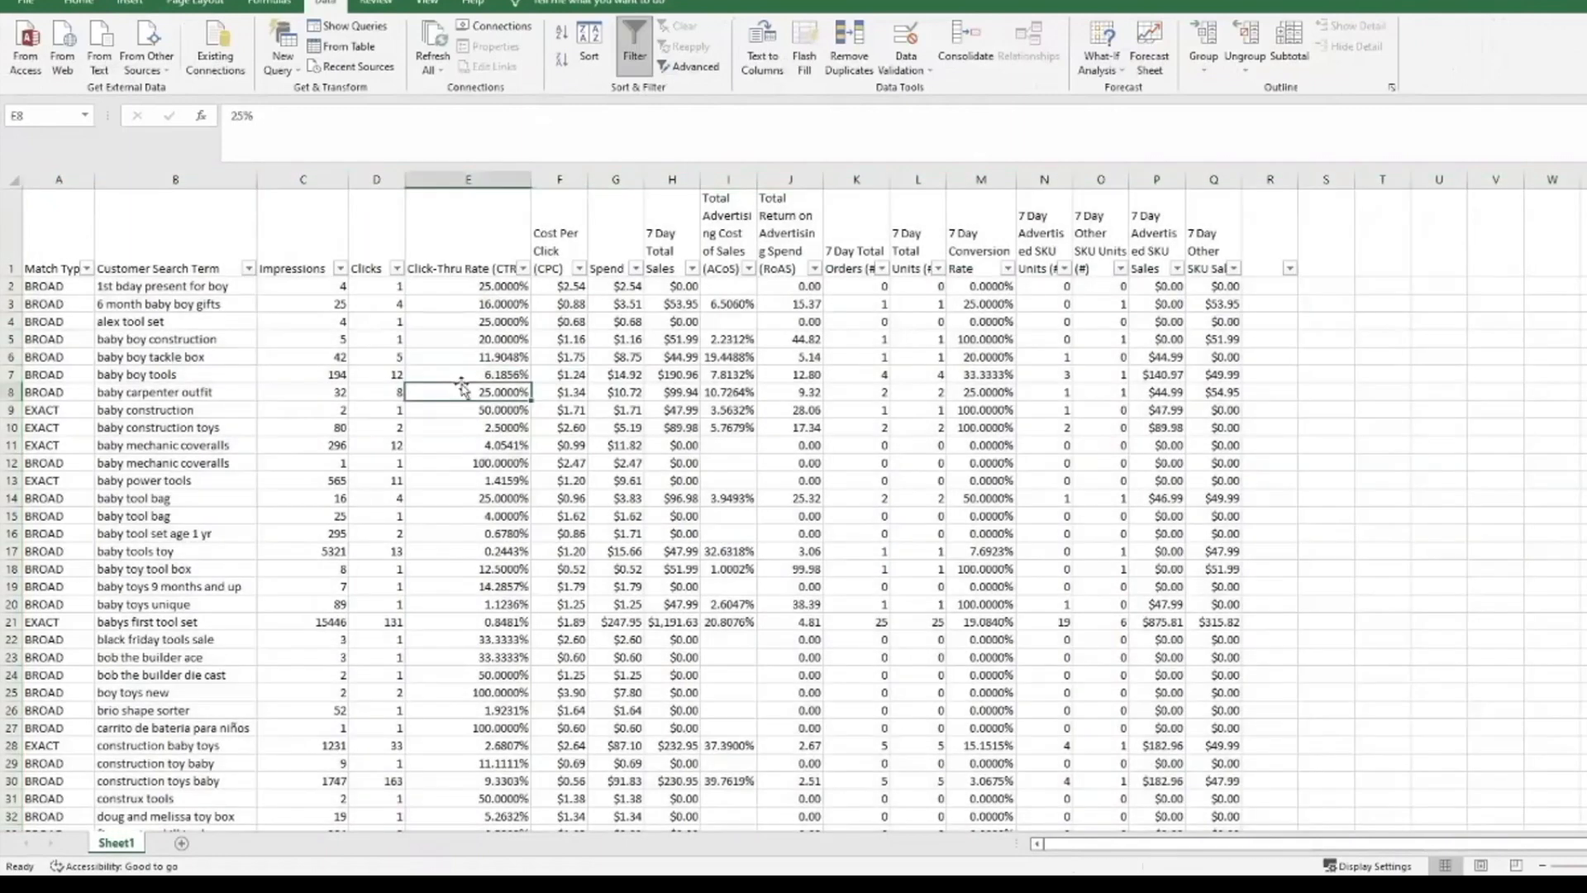
View the filter options of the 7 Day Total Orders column and close them without applying any
{"action": "left_click", "coordinate": [882, 268]}
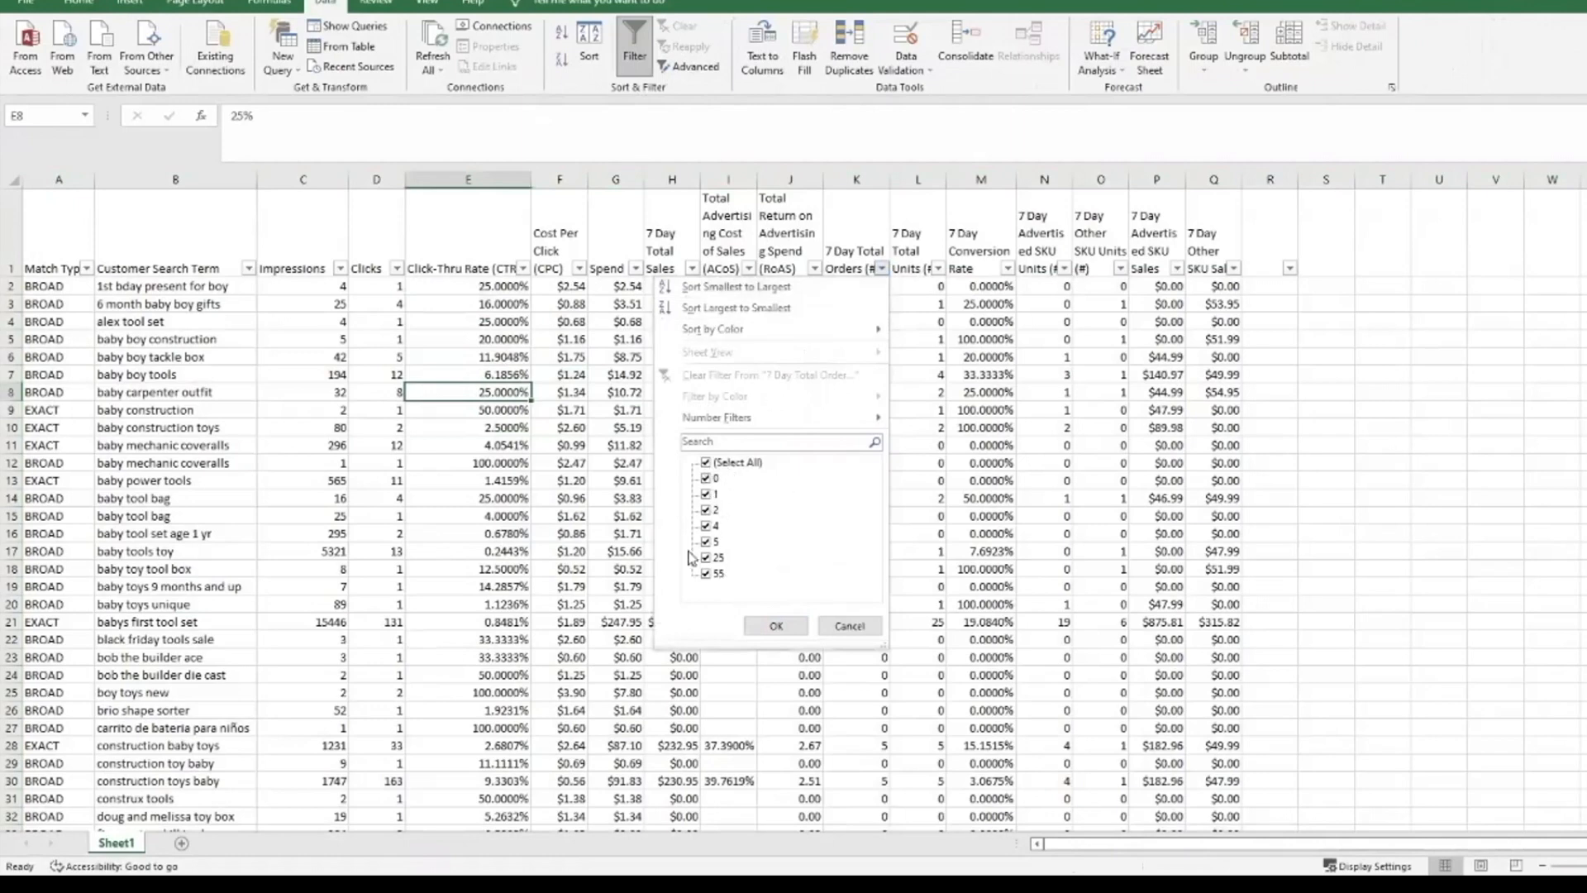
{"action": "left_click", "coordinate": [837, 625]}
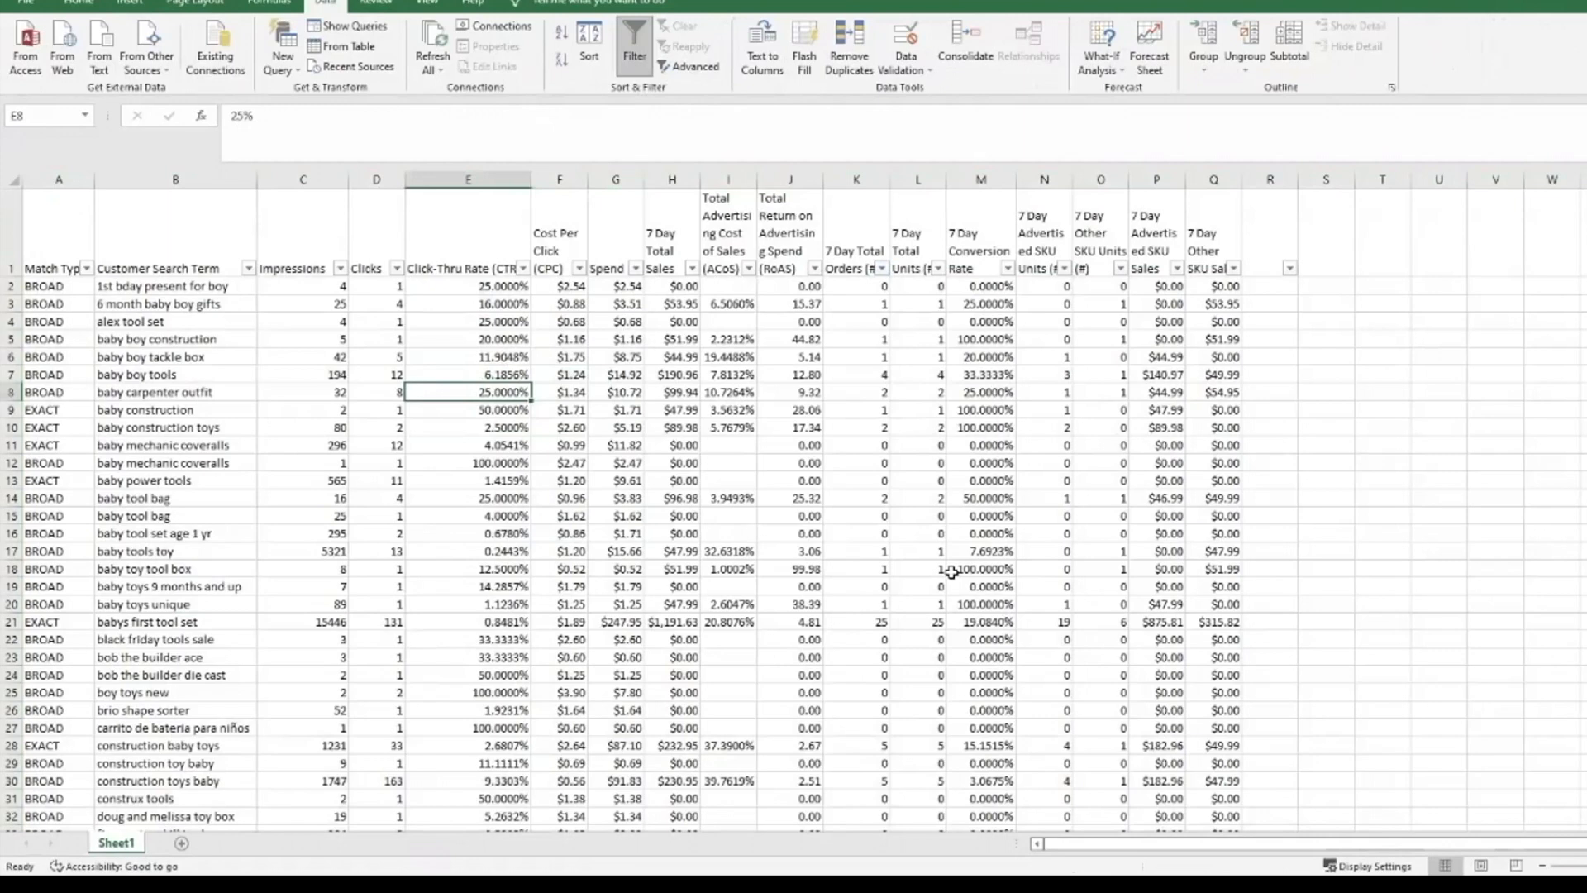
{"action": "left_click", "coordinate": [1031, 413]}
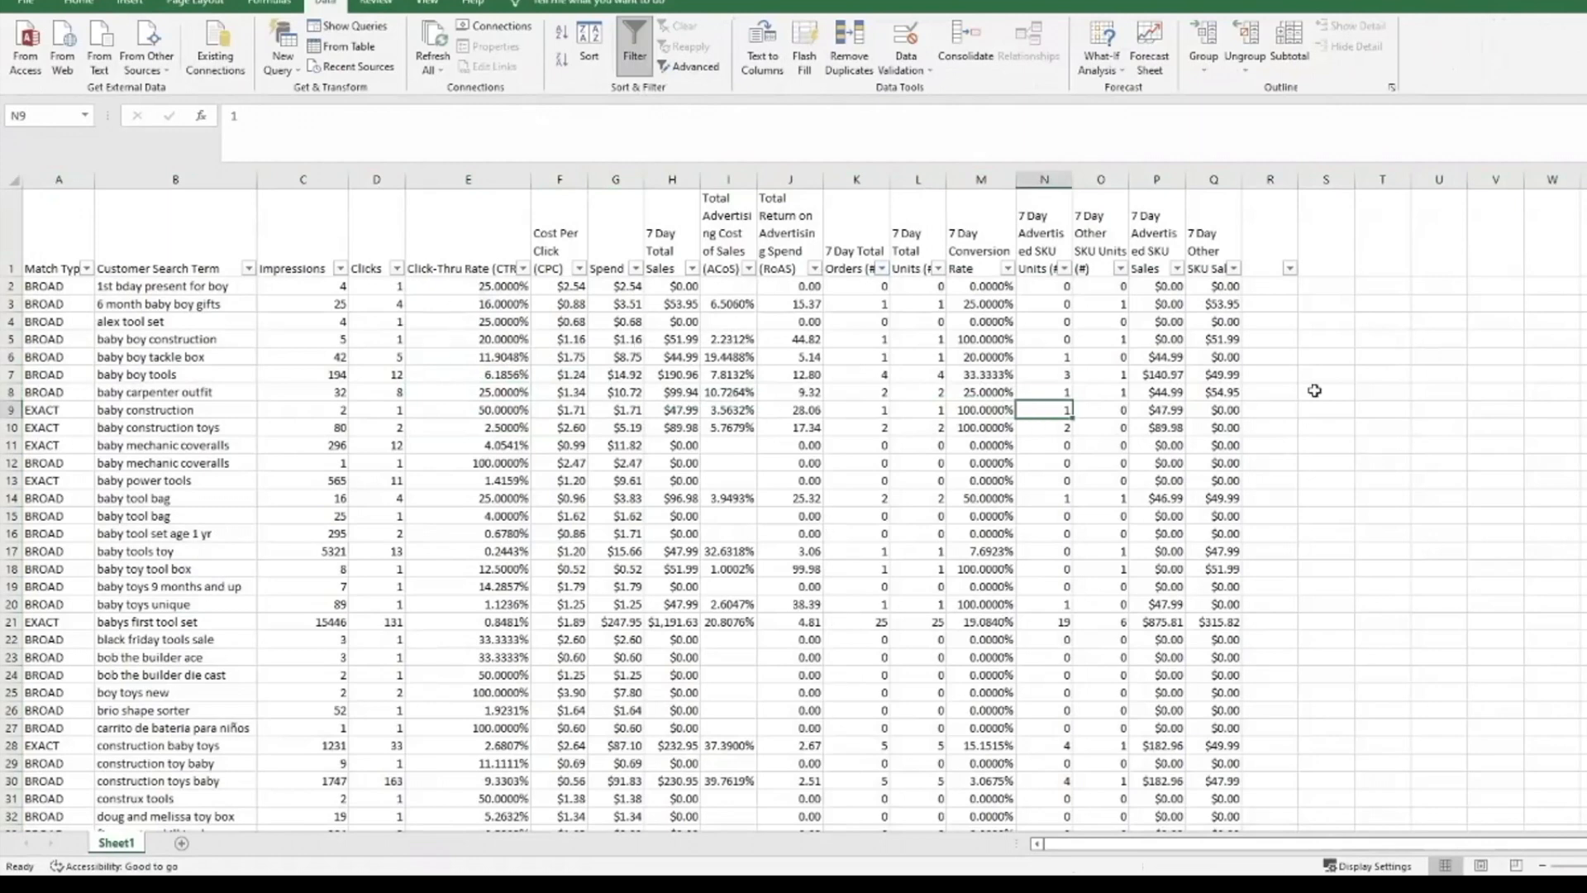
{"action": "left_click", "coordinate": [1315, 390]}
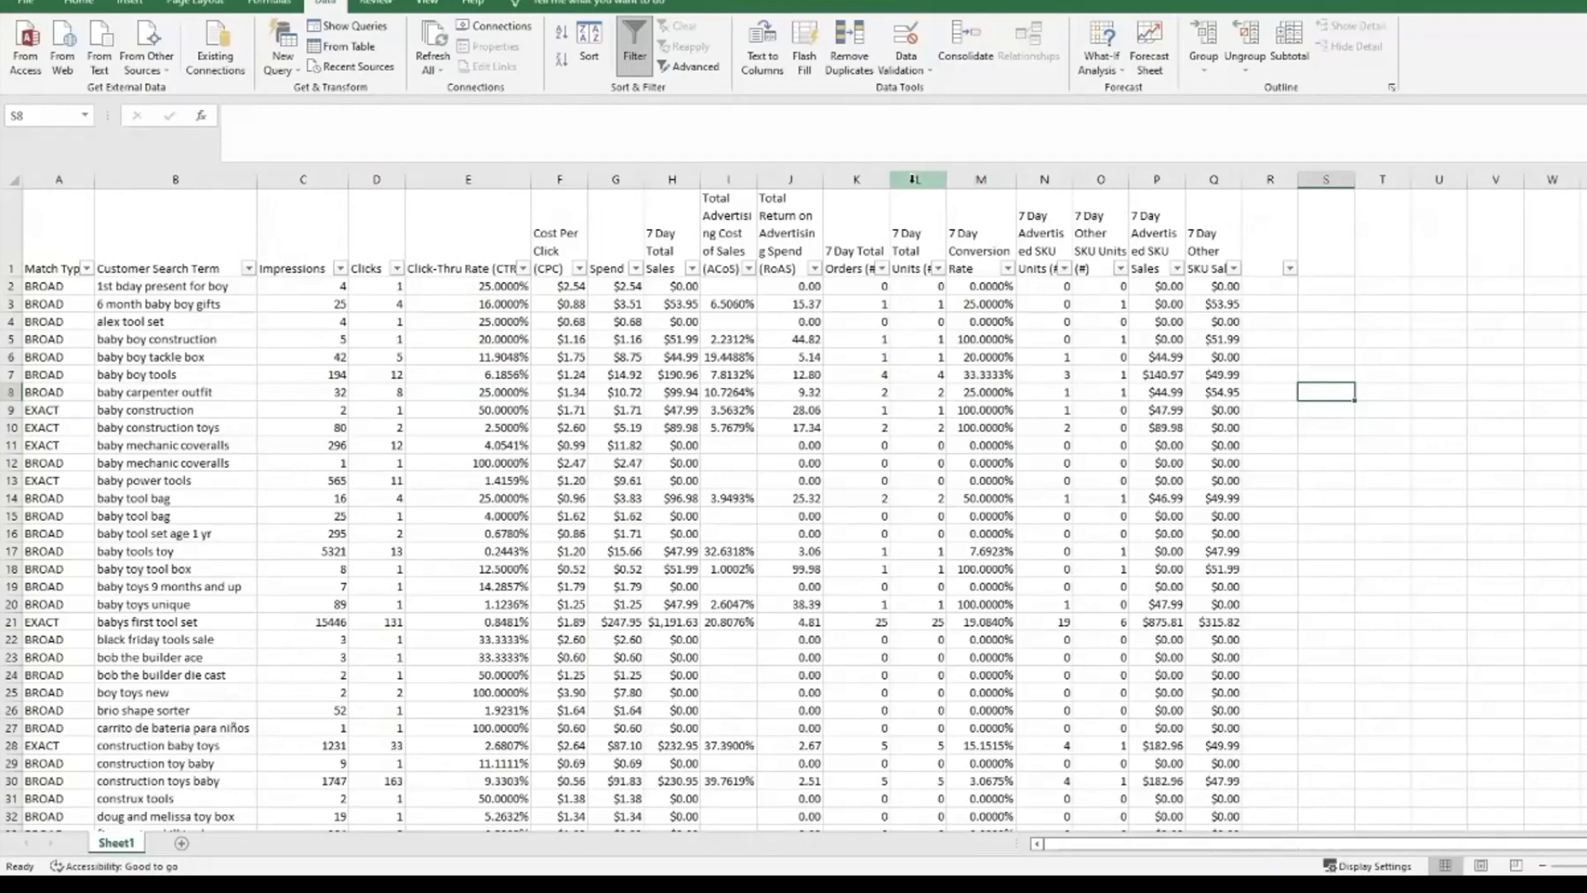
Delete columns L through T, starting with 7 Day Total Units
{"action": "left_click_drag", "start_coordinate": [913, 179], "coordinate": [981, 179]}
{"action": "left_click_drag", "start_coordinate": [1228, 180], "coordinate": [1383, 179]}
{"action": "right_click", "coordinate": [981, 184]}
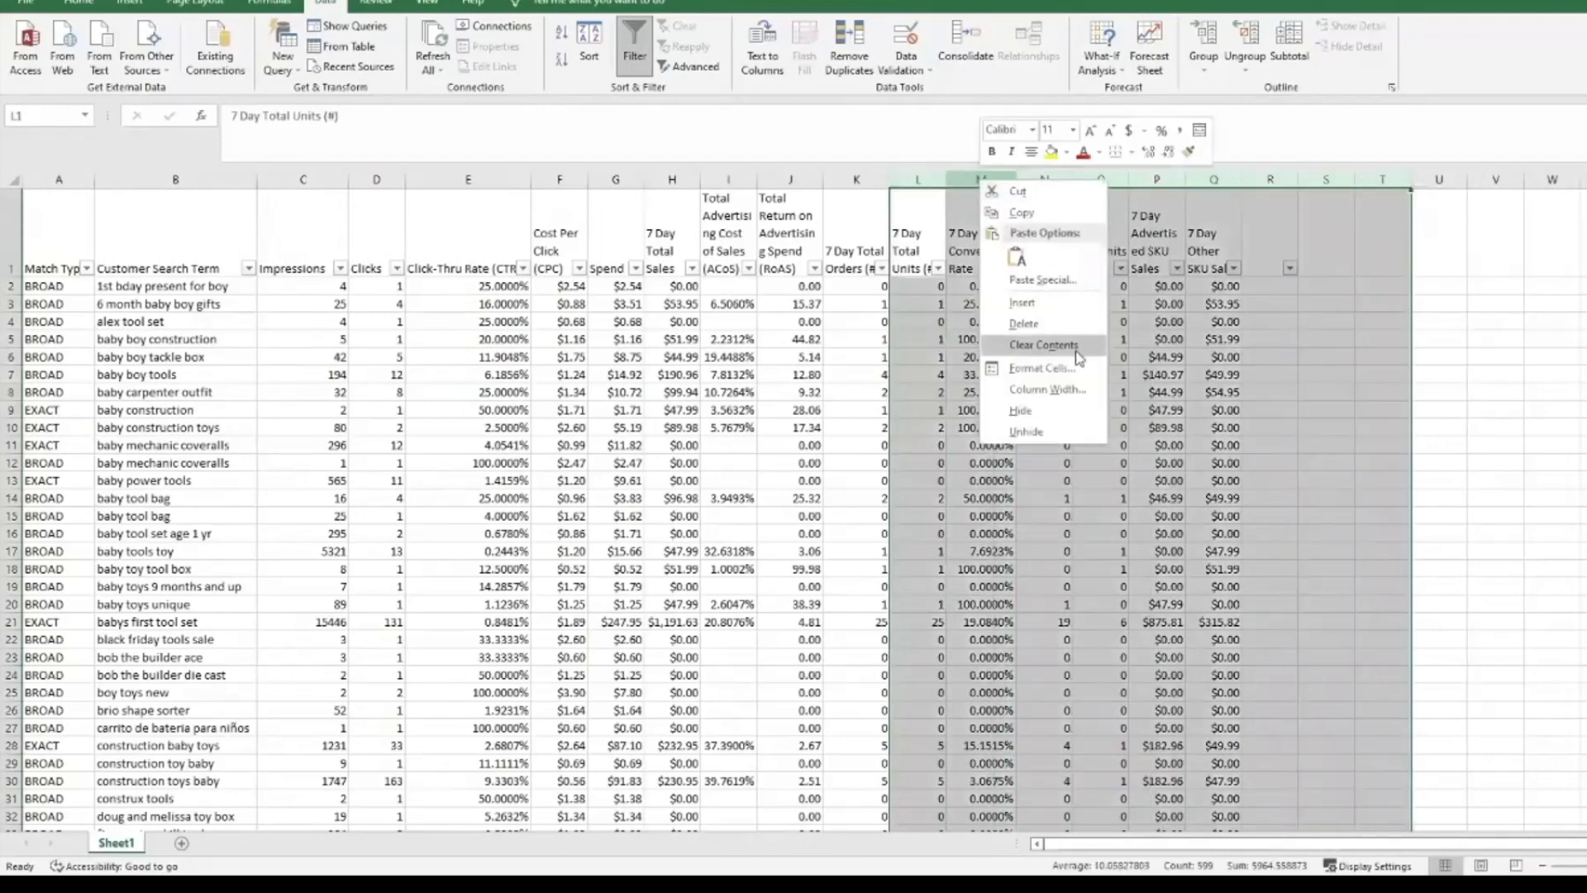
{"action": "left_click", "coordinate": [1023, 323]}
{"action": "left_click", "coordinate": [910, 337]}
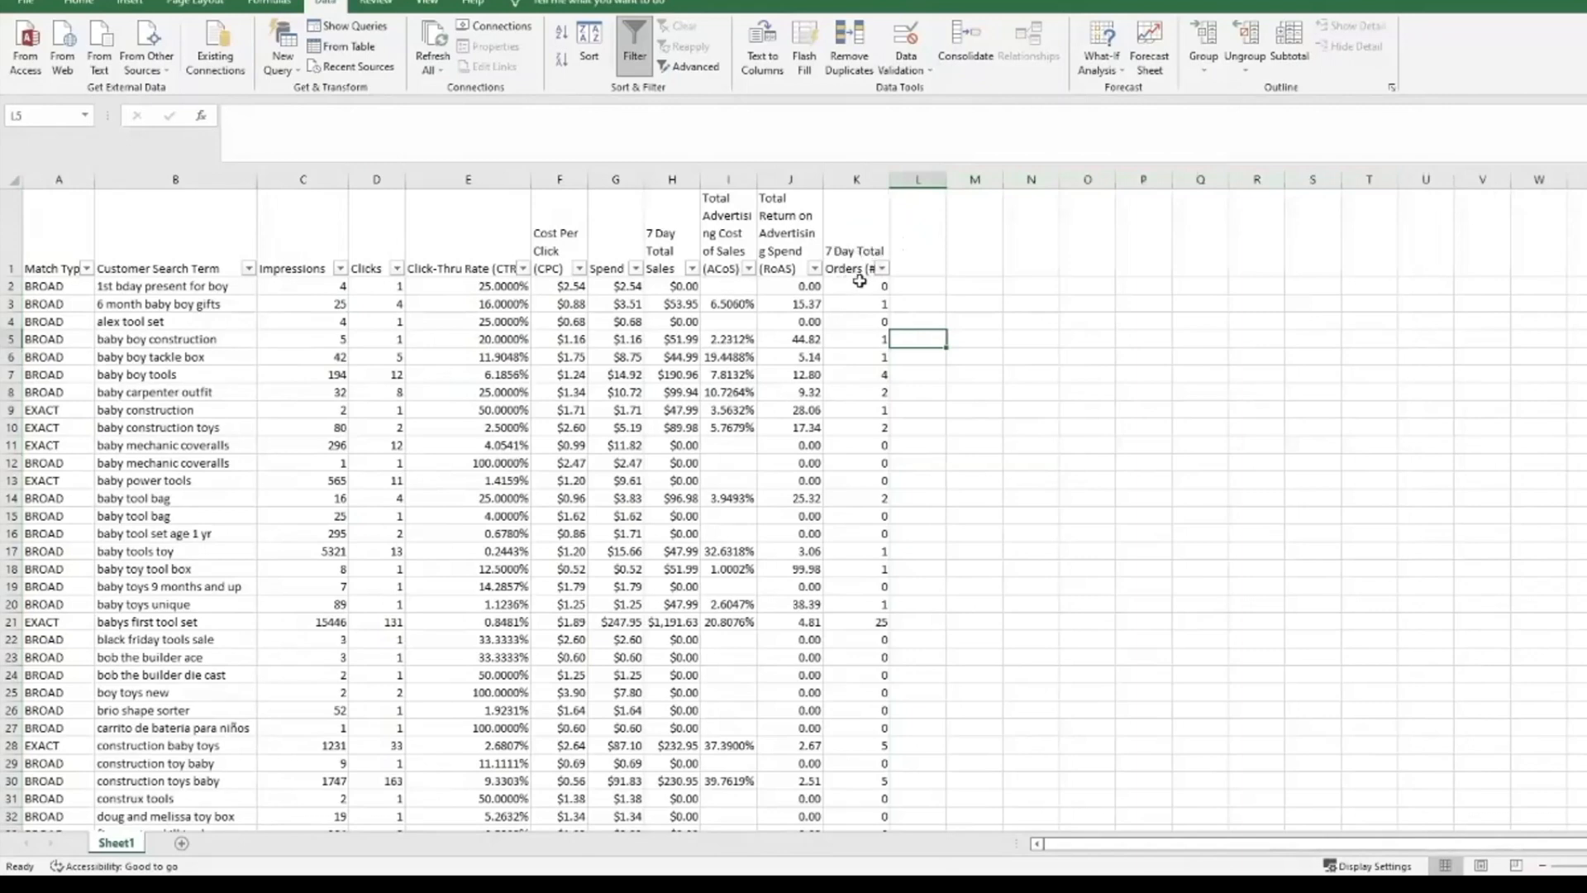
Delete the Total Return on Advertising Spend (RoAS) column and the Click-Thru Rate (CTR) column
{"action": "right_click", "coordinate": [792, 181]}
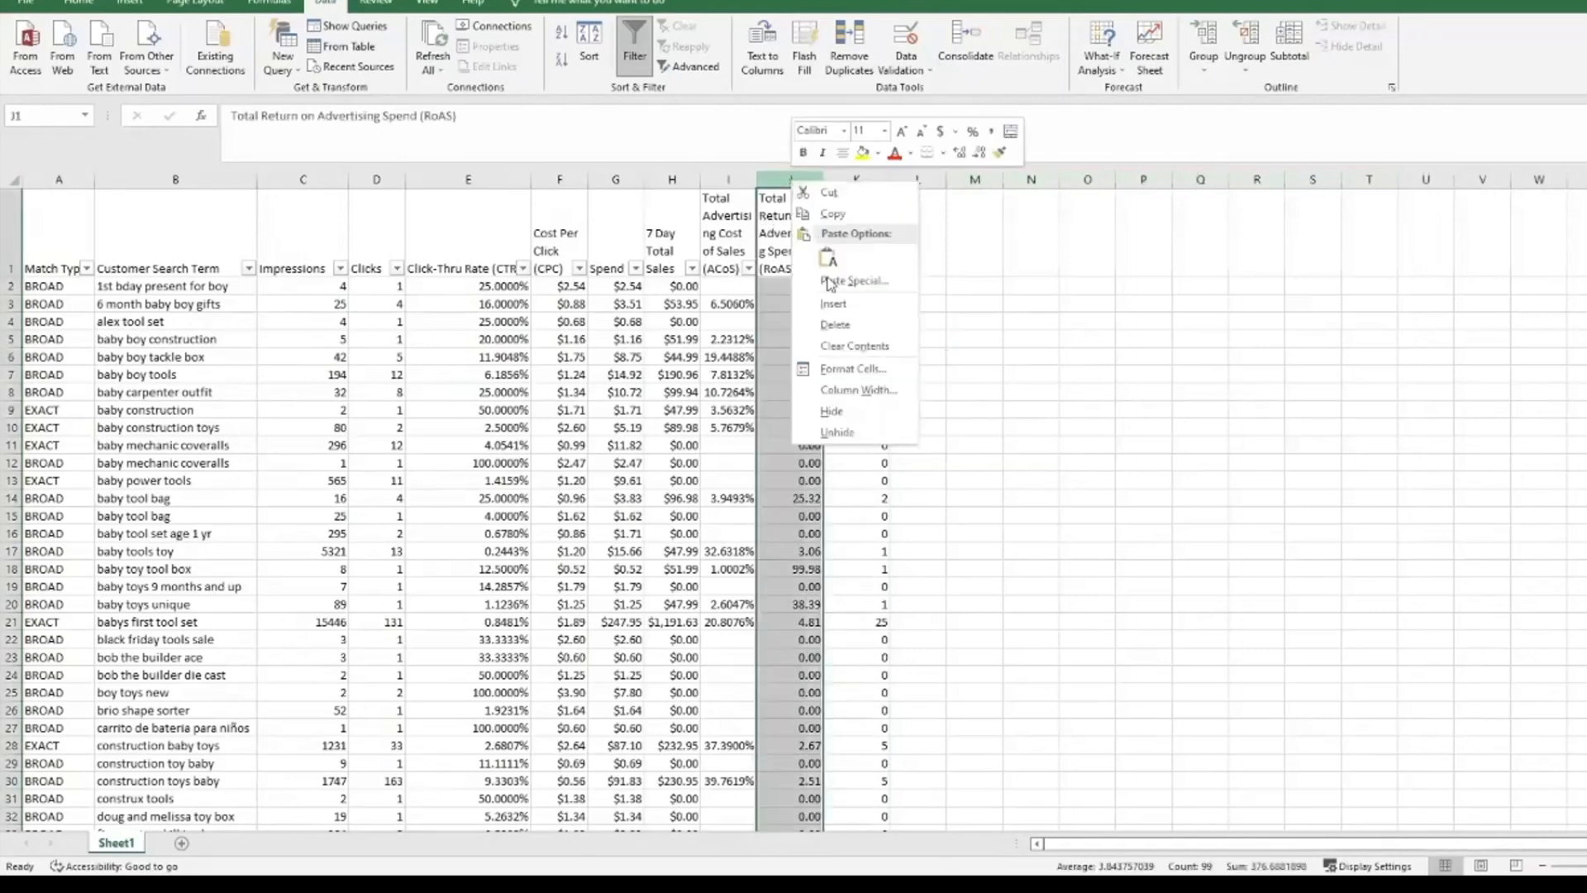
{"action": "left_click", "coordinate": [835, 324]}
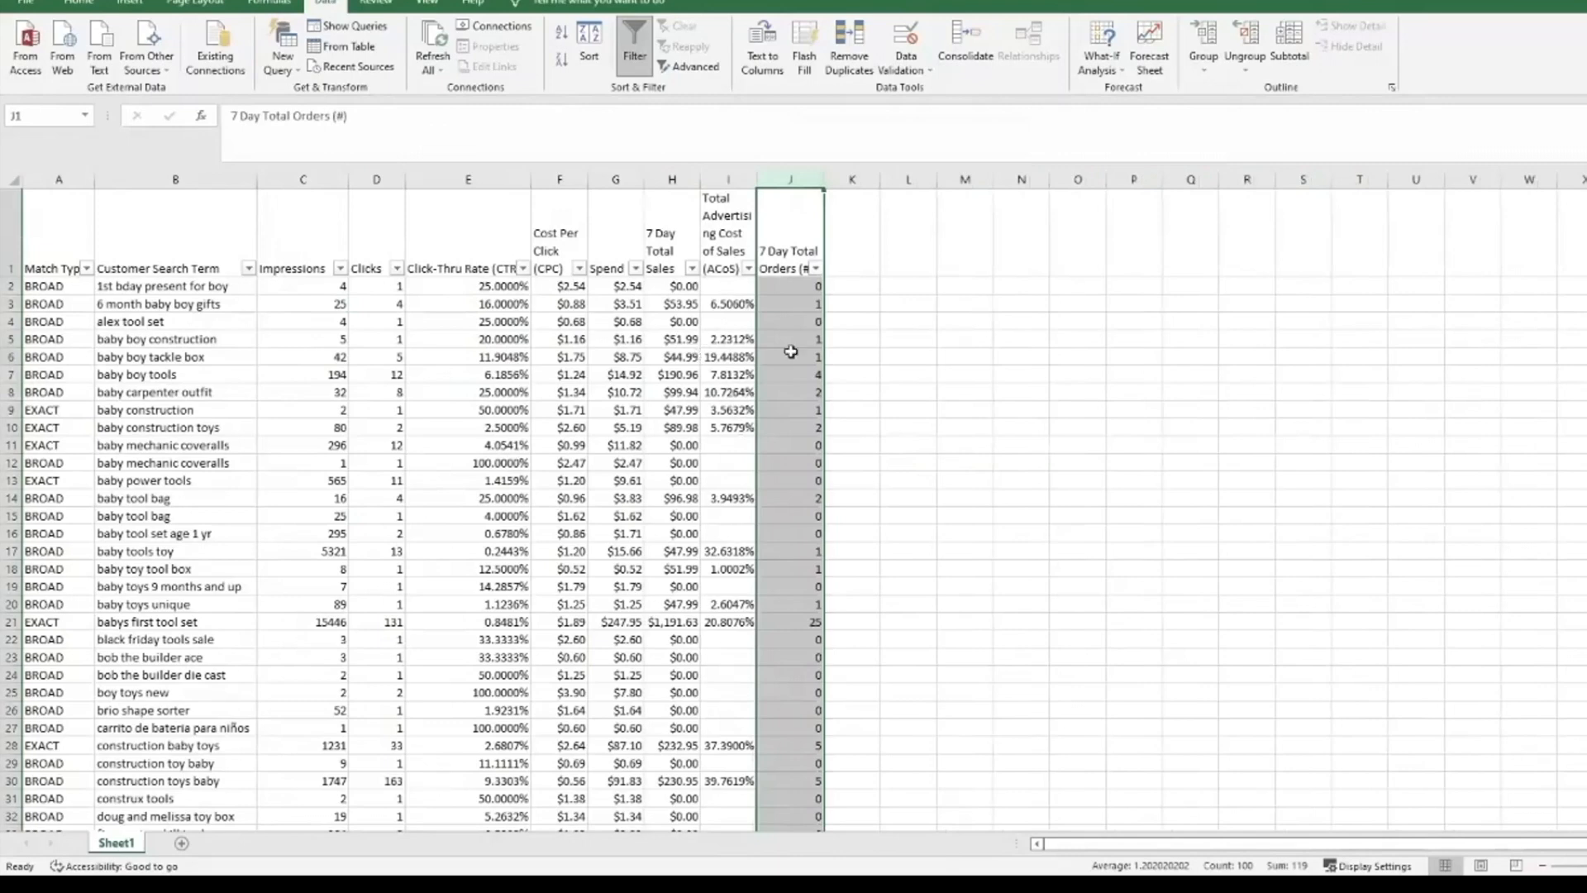
{"action": "left_click", "coordinate": [905, 352]}
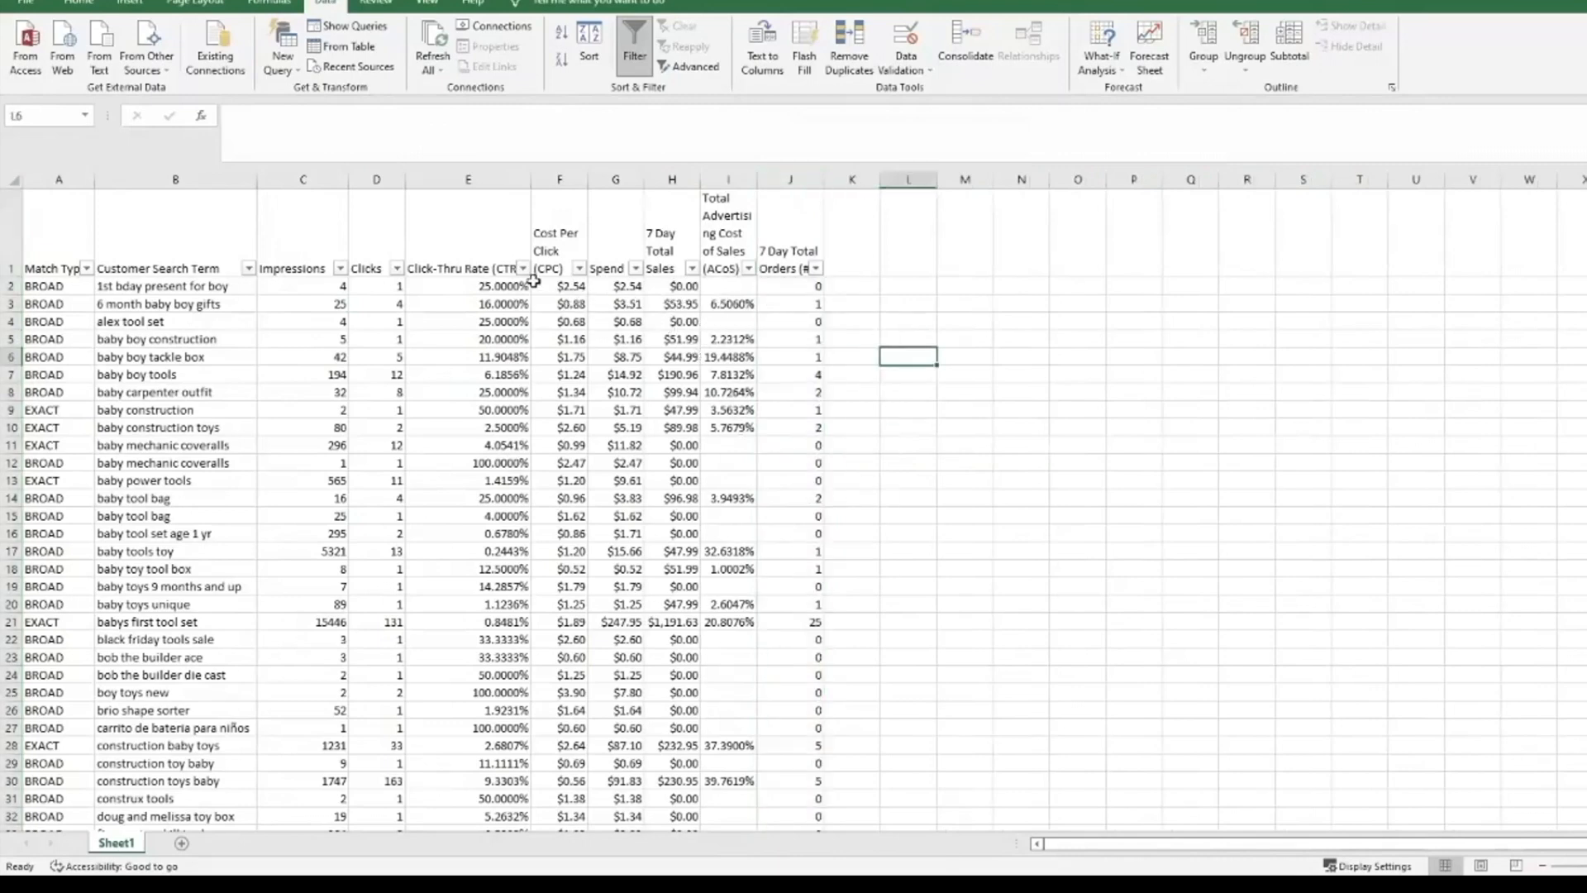
{"action": "right_click", "coordinate": [466, 177]}
{"action": "left_click", "coordinate": [552, 324]}
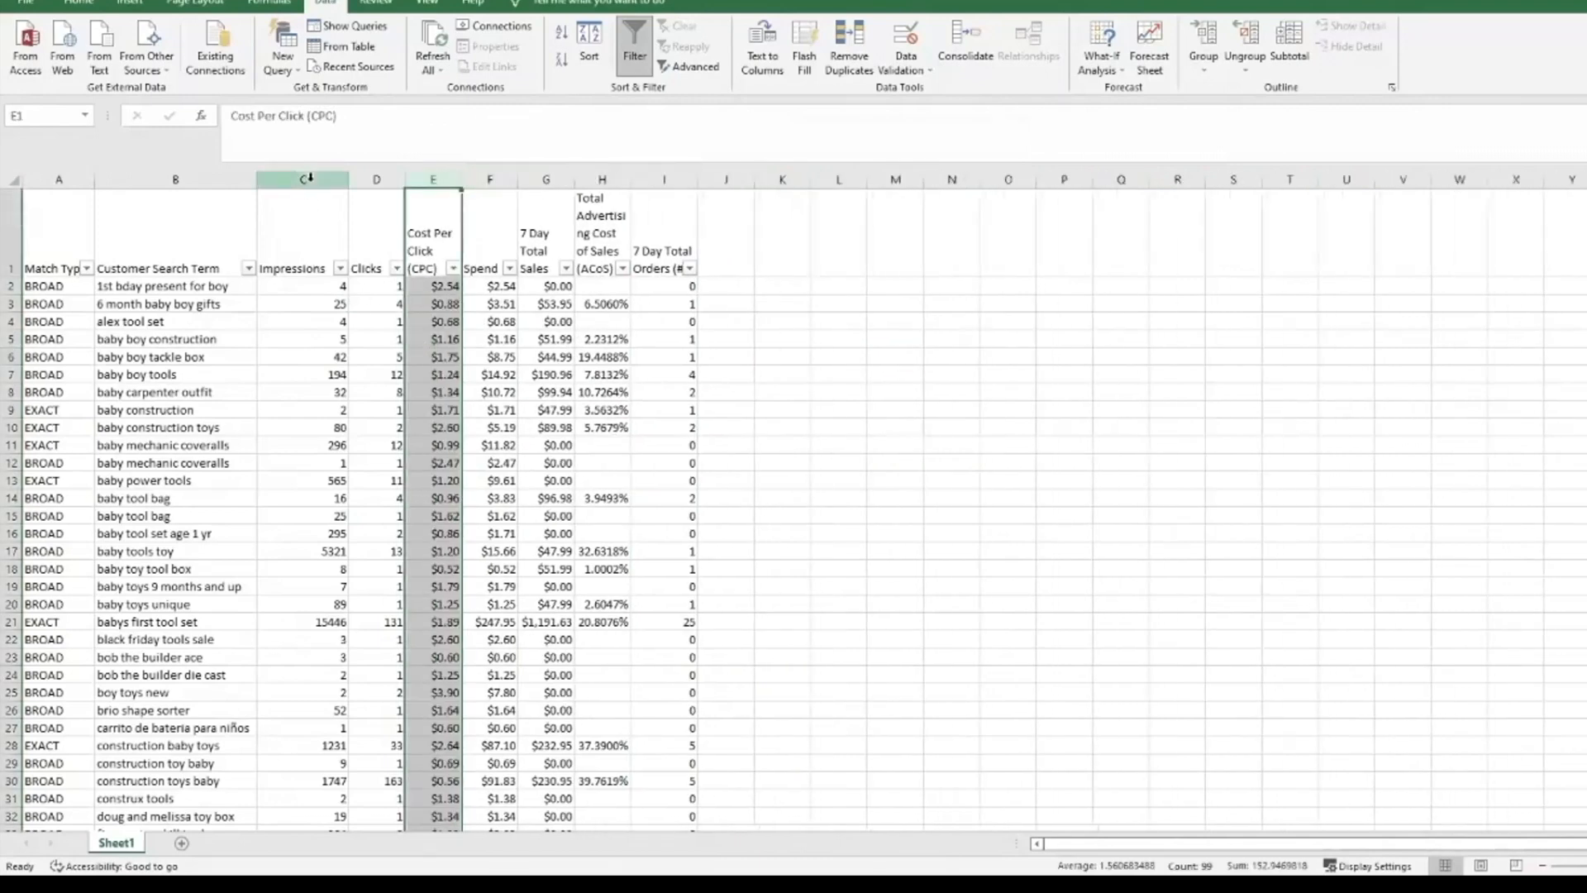
{"action": "left_click", "coordinate": [934, 476]}
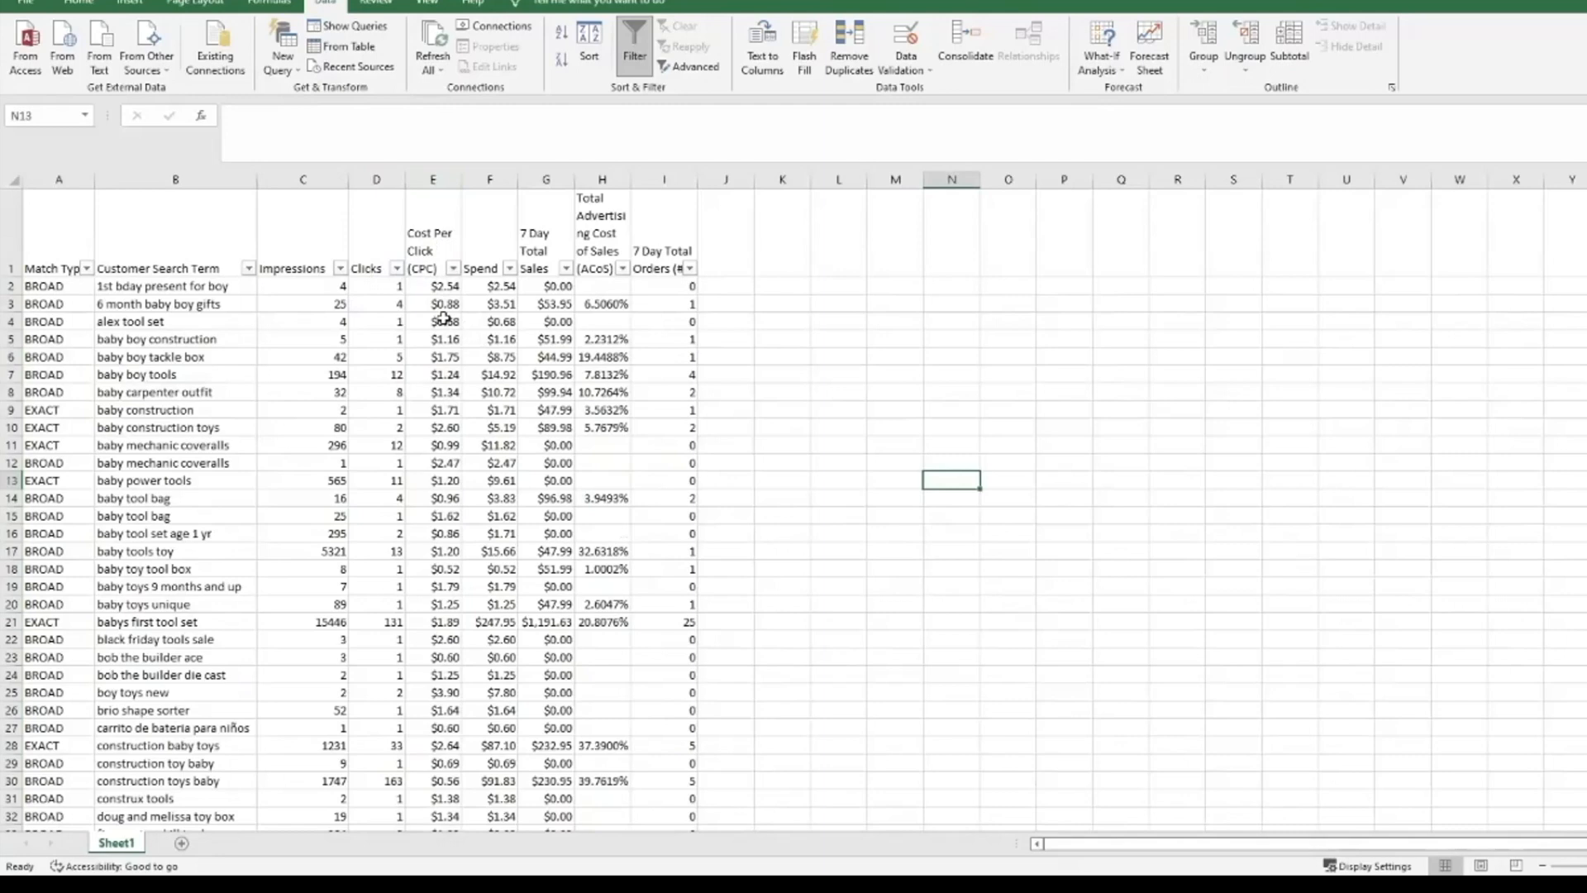
Examine the Spend, 7 Day Total Sales and ACoS values of the first search terms
{"action": "left_click", "coordinate": [499, 288]}
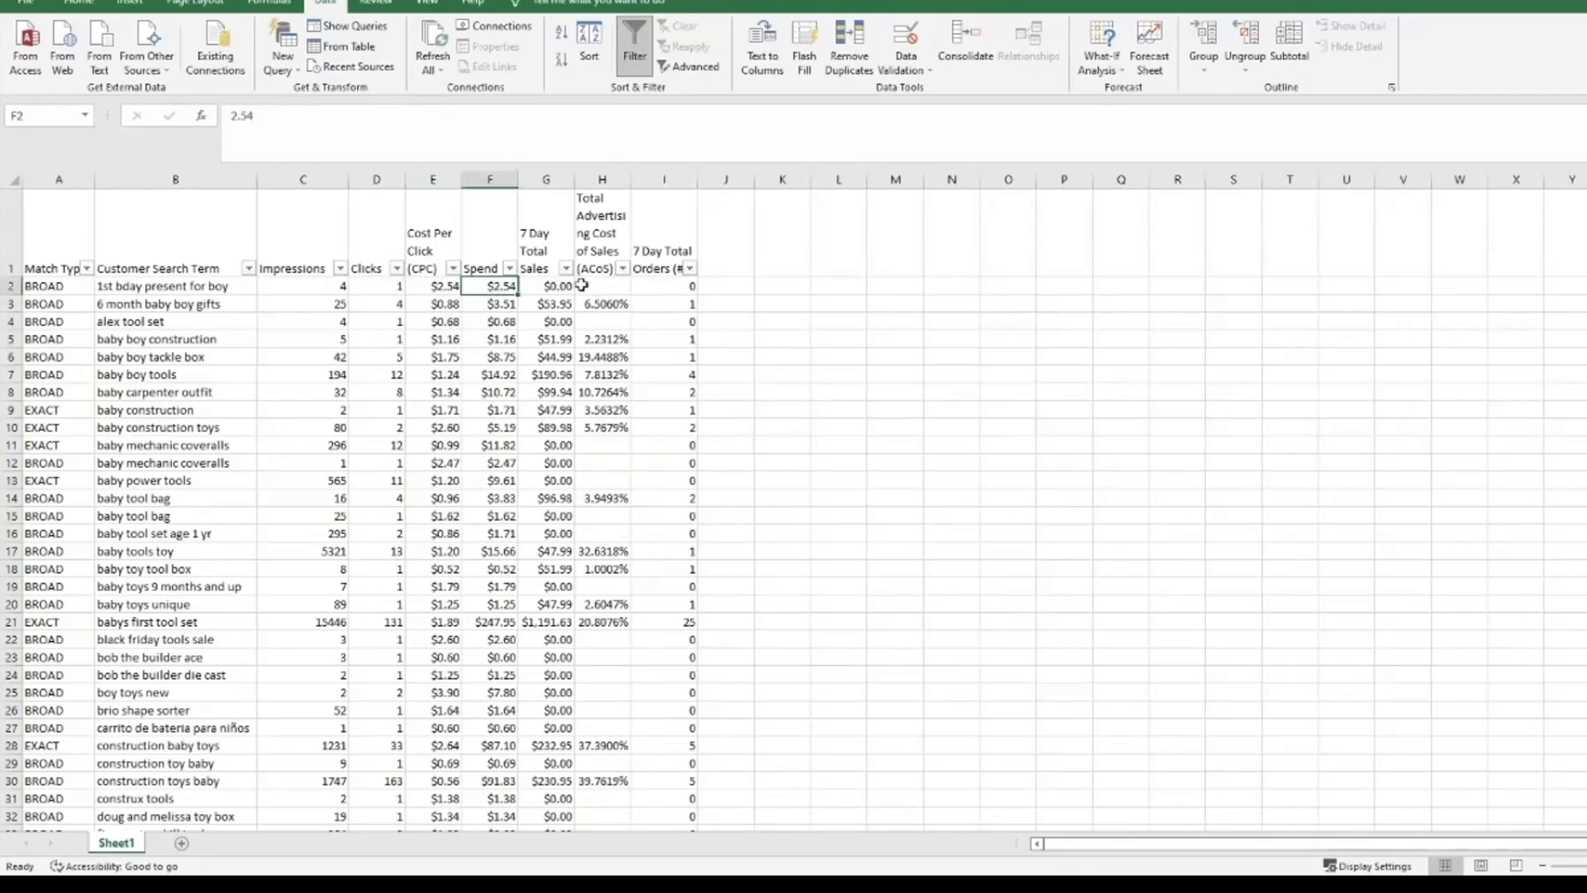
{"action": "left_click", "coordinate": [553, 283]}
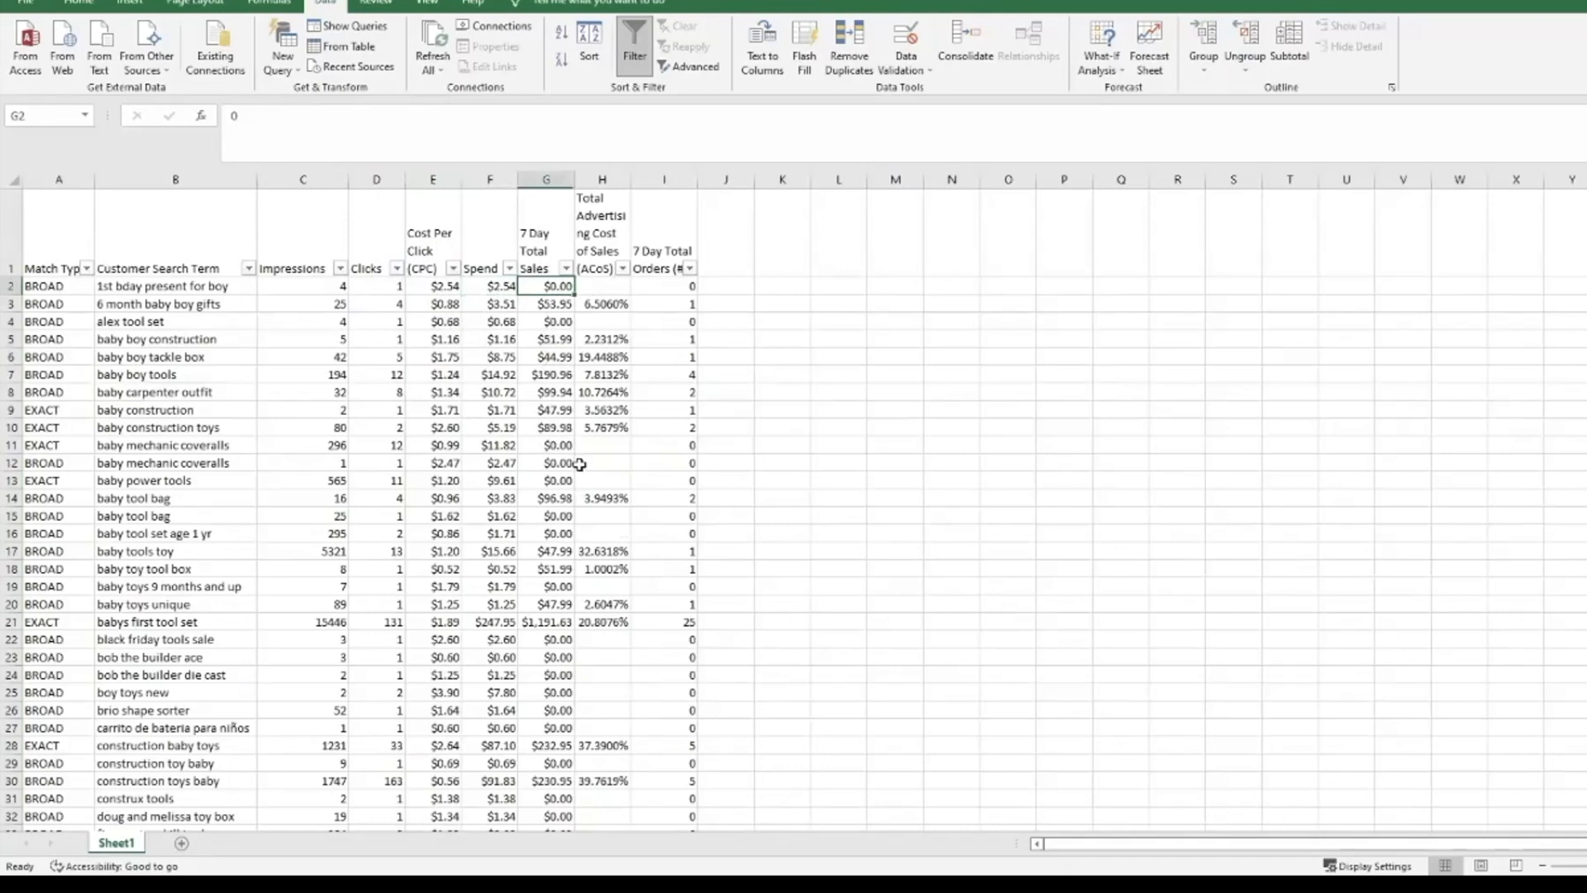
{"action": "left_click", "coordinate": [612, 333]}
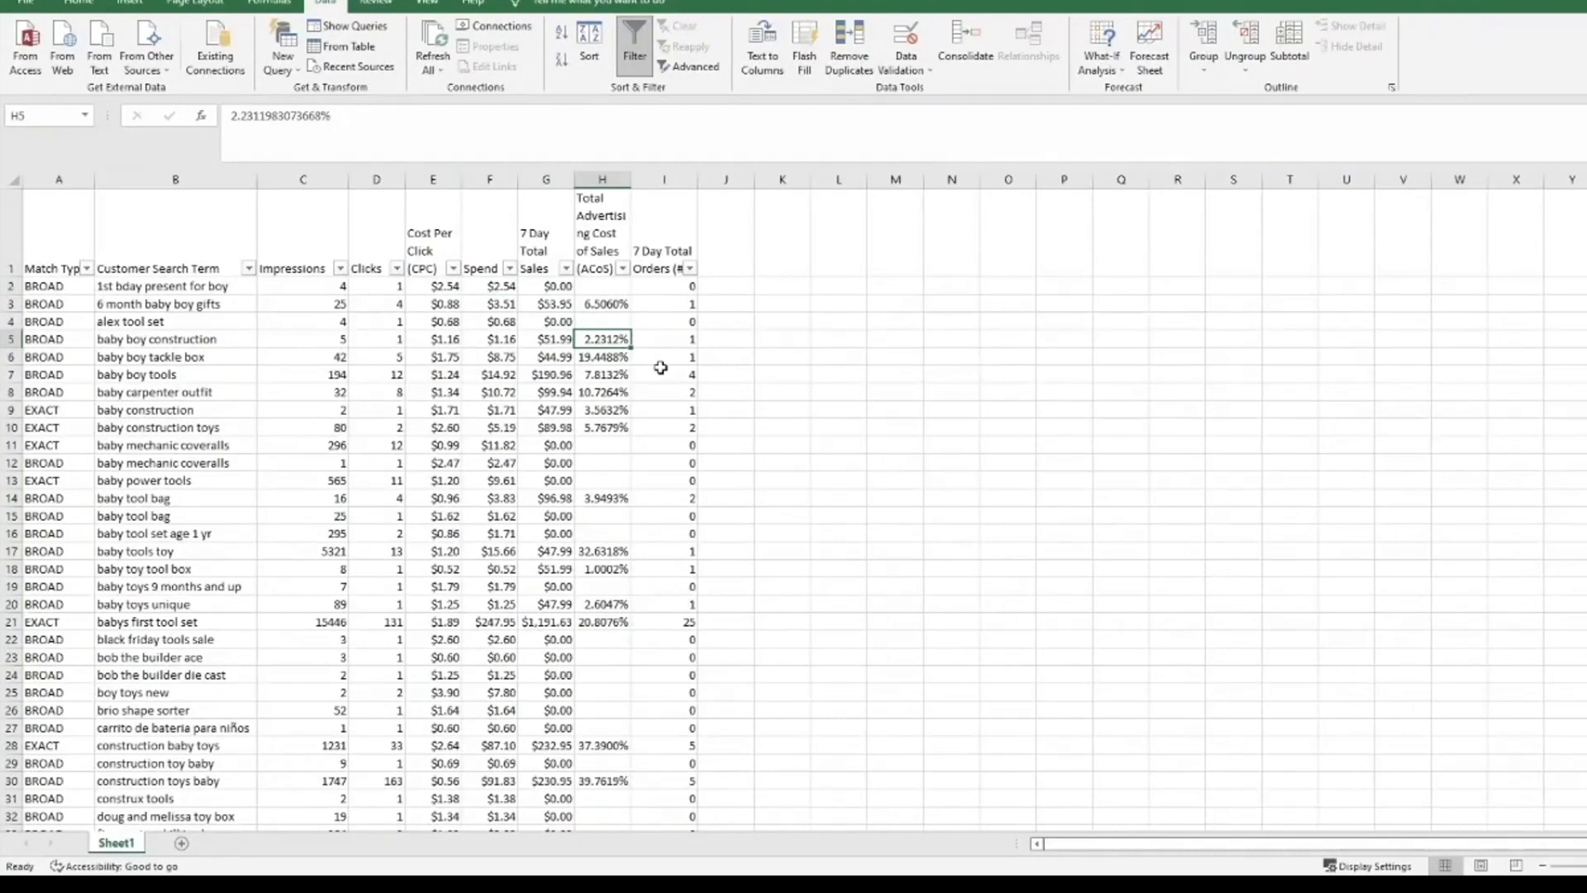
Check the Adding New KWs instructions in the launch document, and sort the report by 7 Day Total Orders from largest to smallest
{"action": "left_click", "coordinate": [529, 887]}
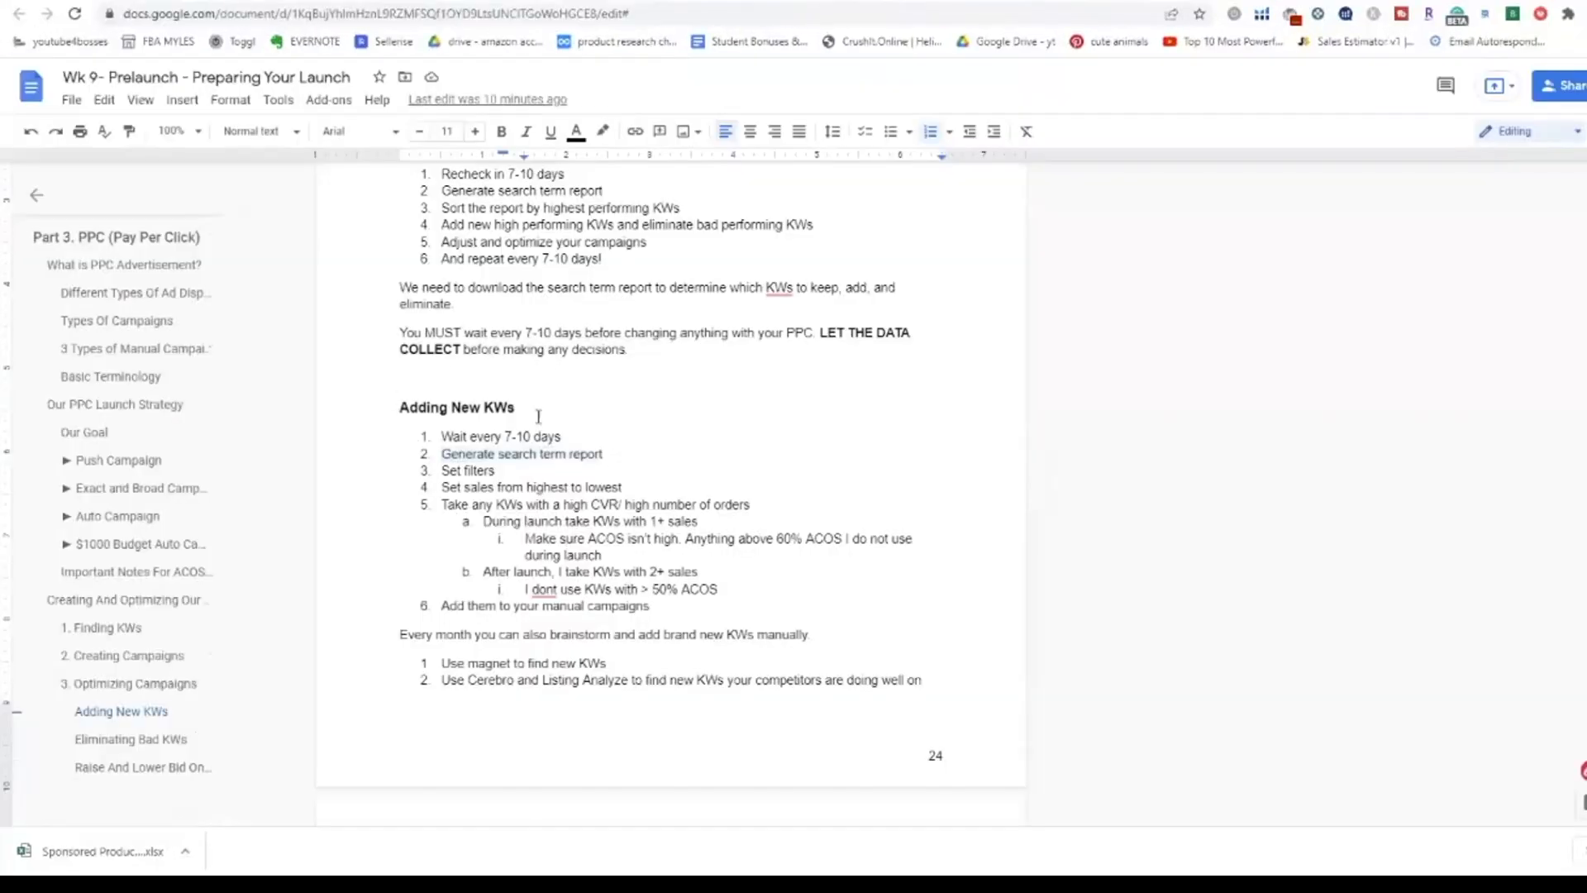
{"action": "left_click", "coordinate": [625, 887]}
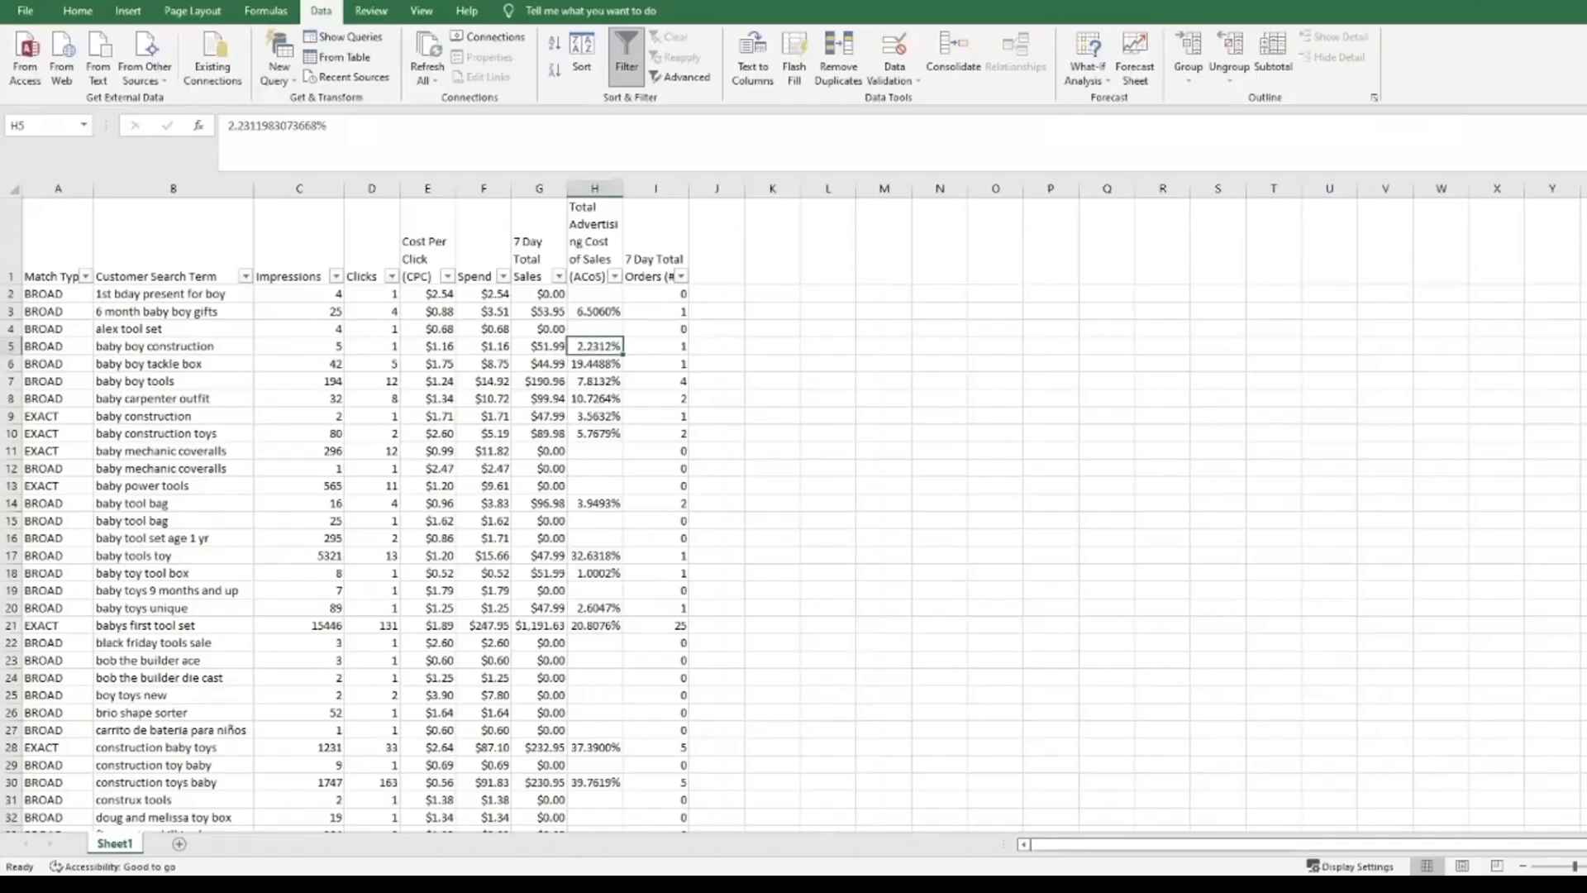
{"action": "left_click", "coordinate": [743, 466]}
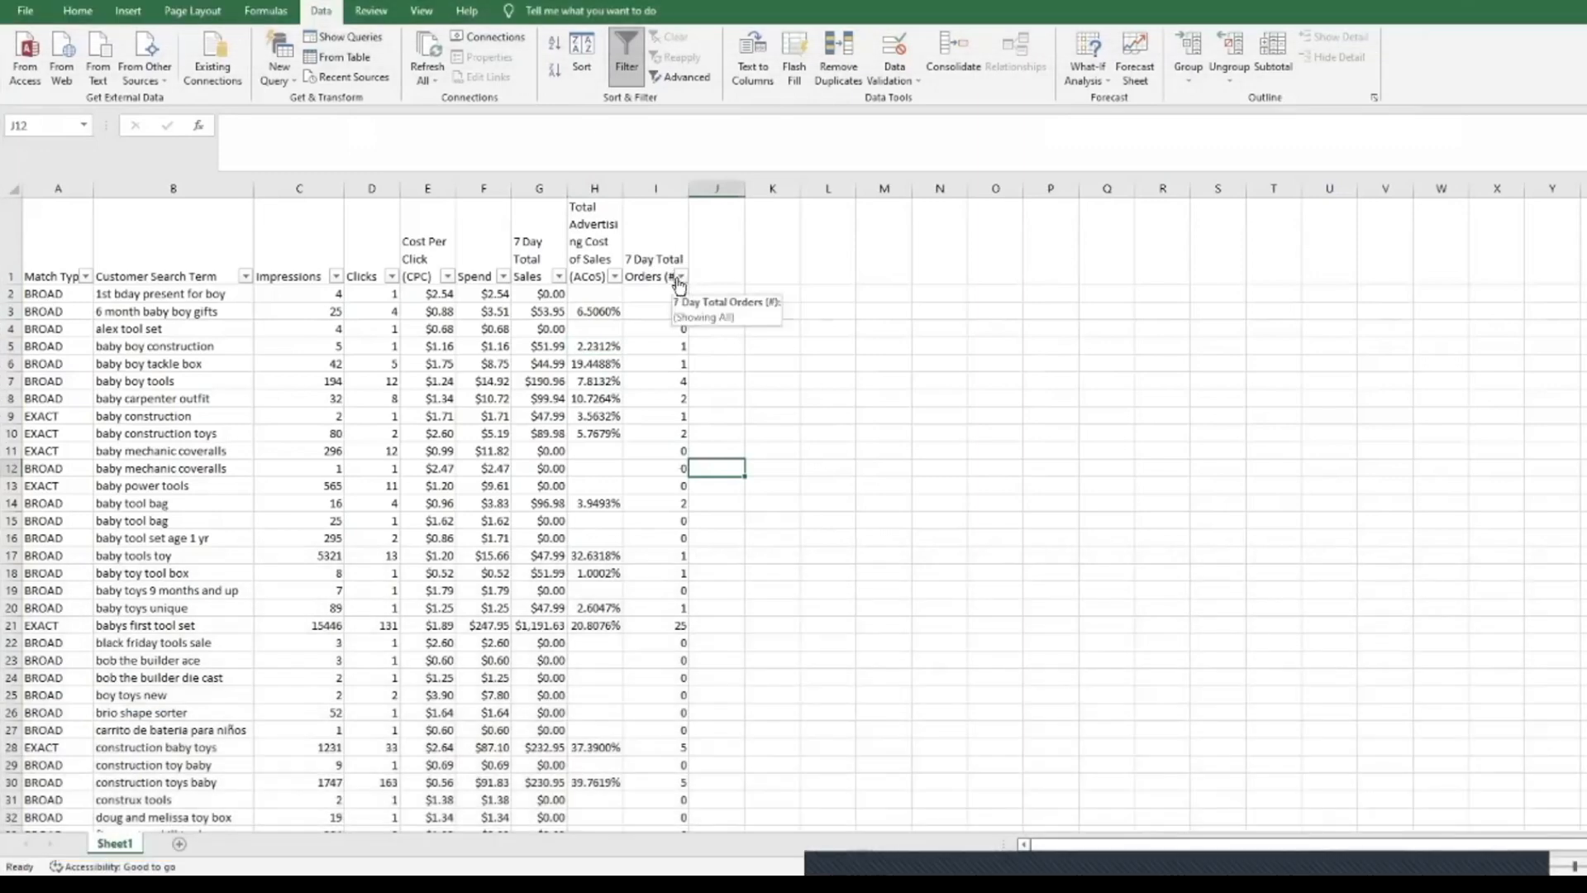
{"action": "left_click", "coordinate": [679, 277]}
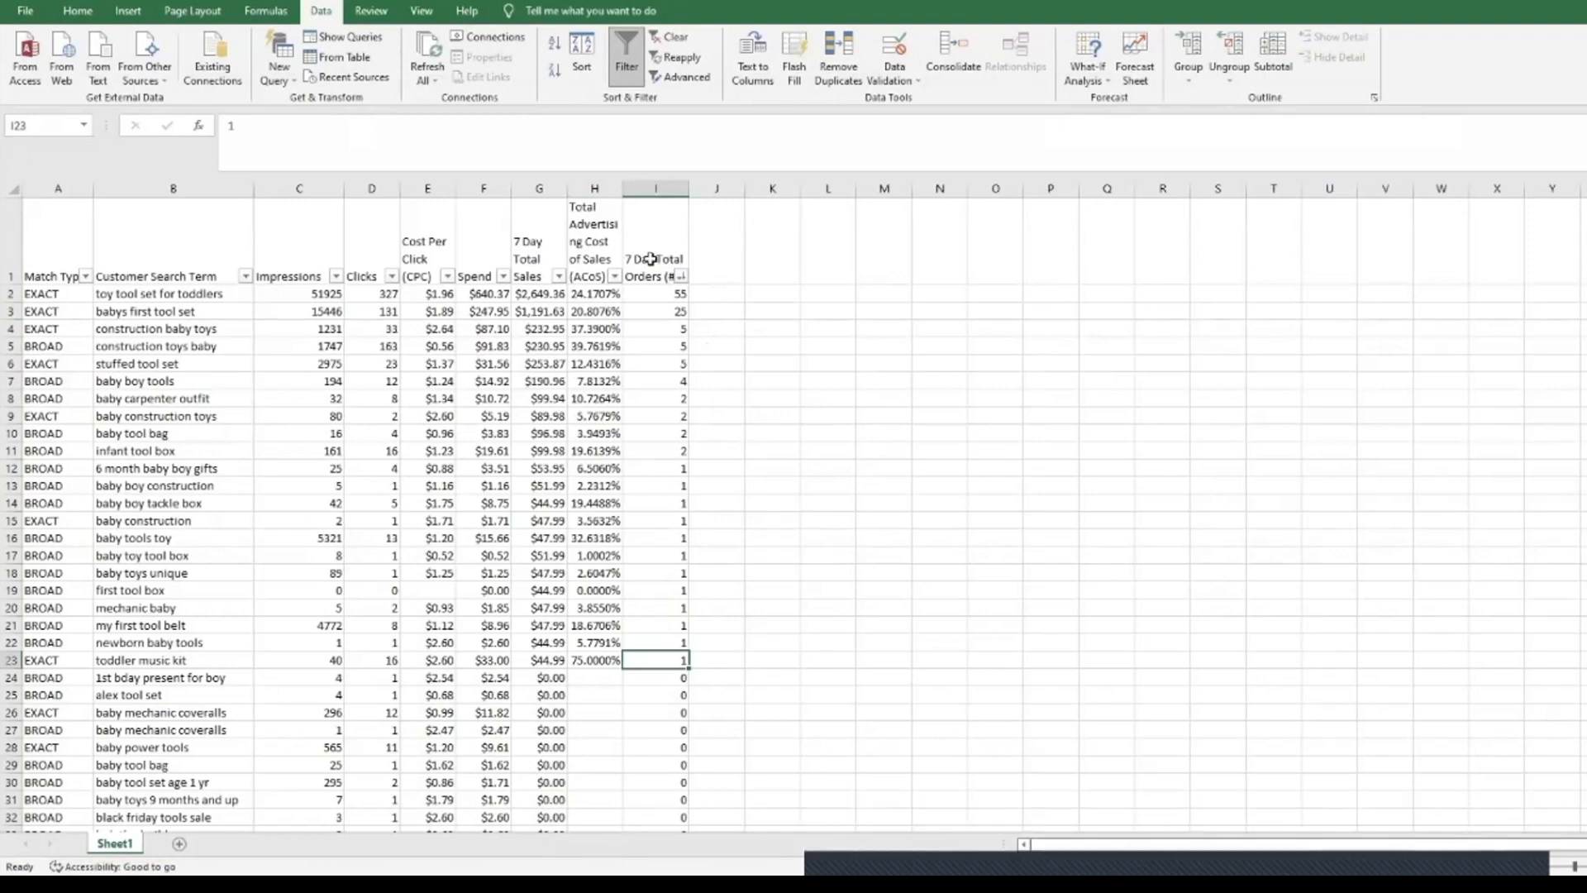
Apply the Good cell style to B2:I23, covering every search term with at least one order
{"action": "left_click_drag", "start_coordinate": [680, 659], "coordinate": [207, 660]}
{"action": "scroll", "coordinate": [637, 711], "scroll_direction": "down", "scroll_amount": 4}
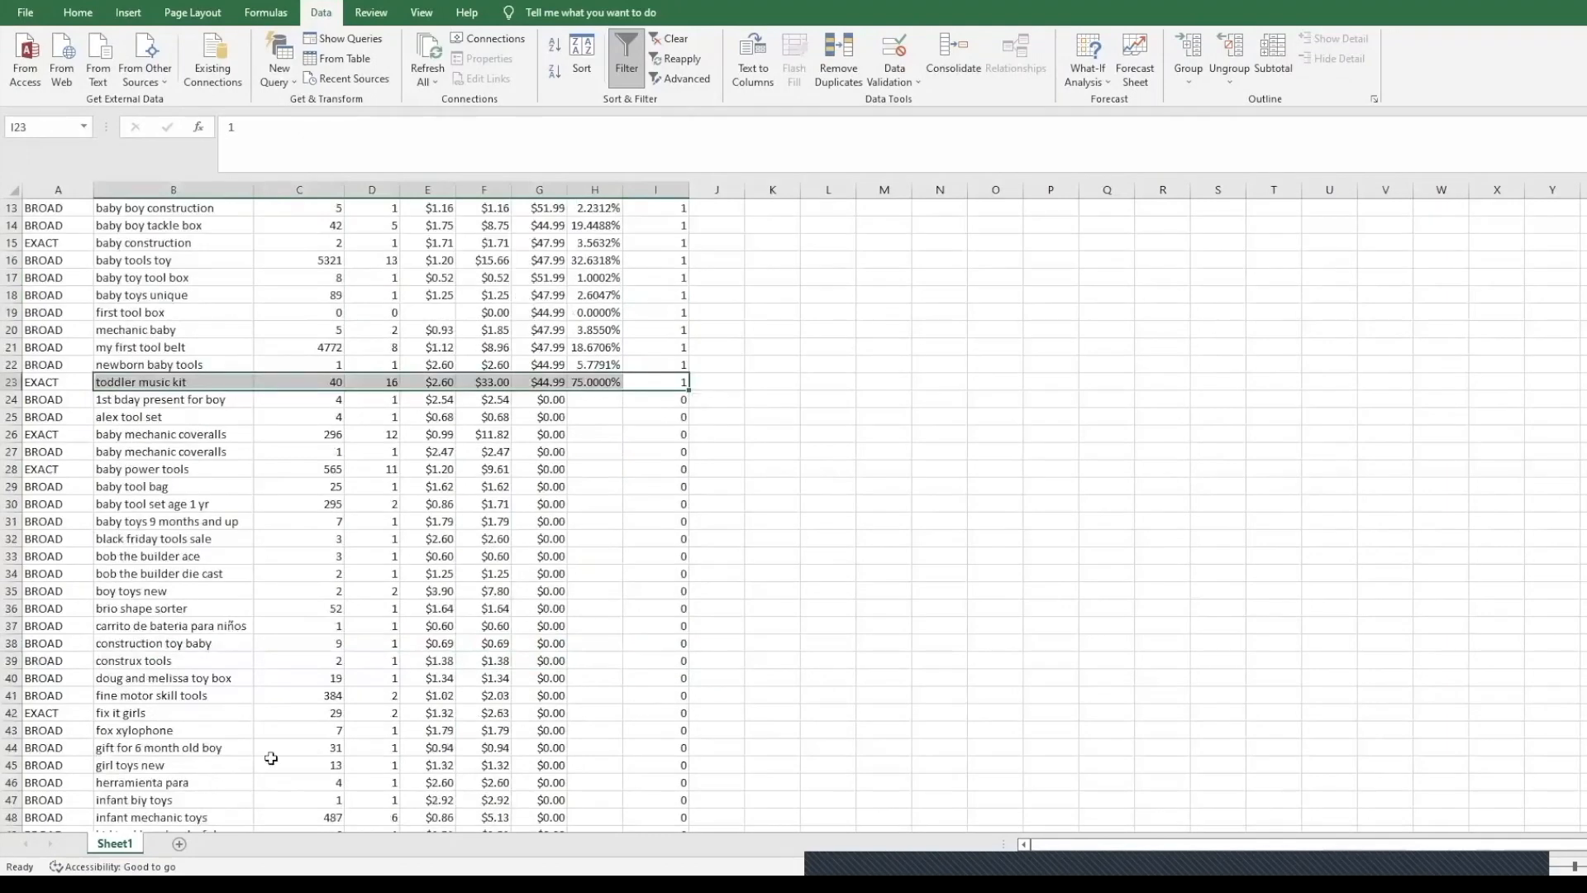
{"action": "scroll", "coordinate": [645, 654], "scroll_direction": "up", "scroll_amount": 4}
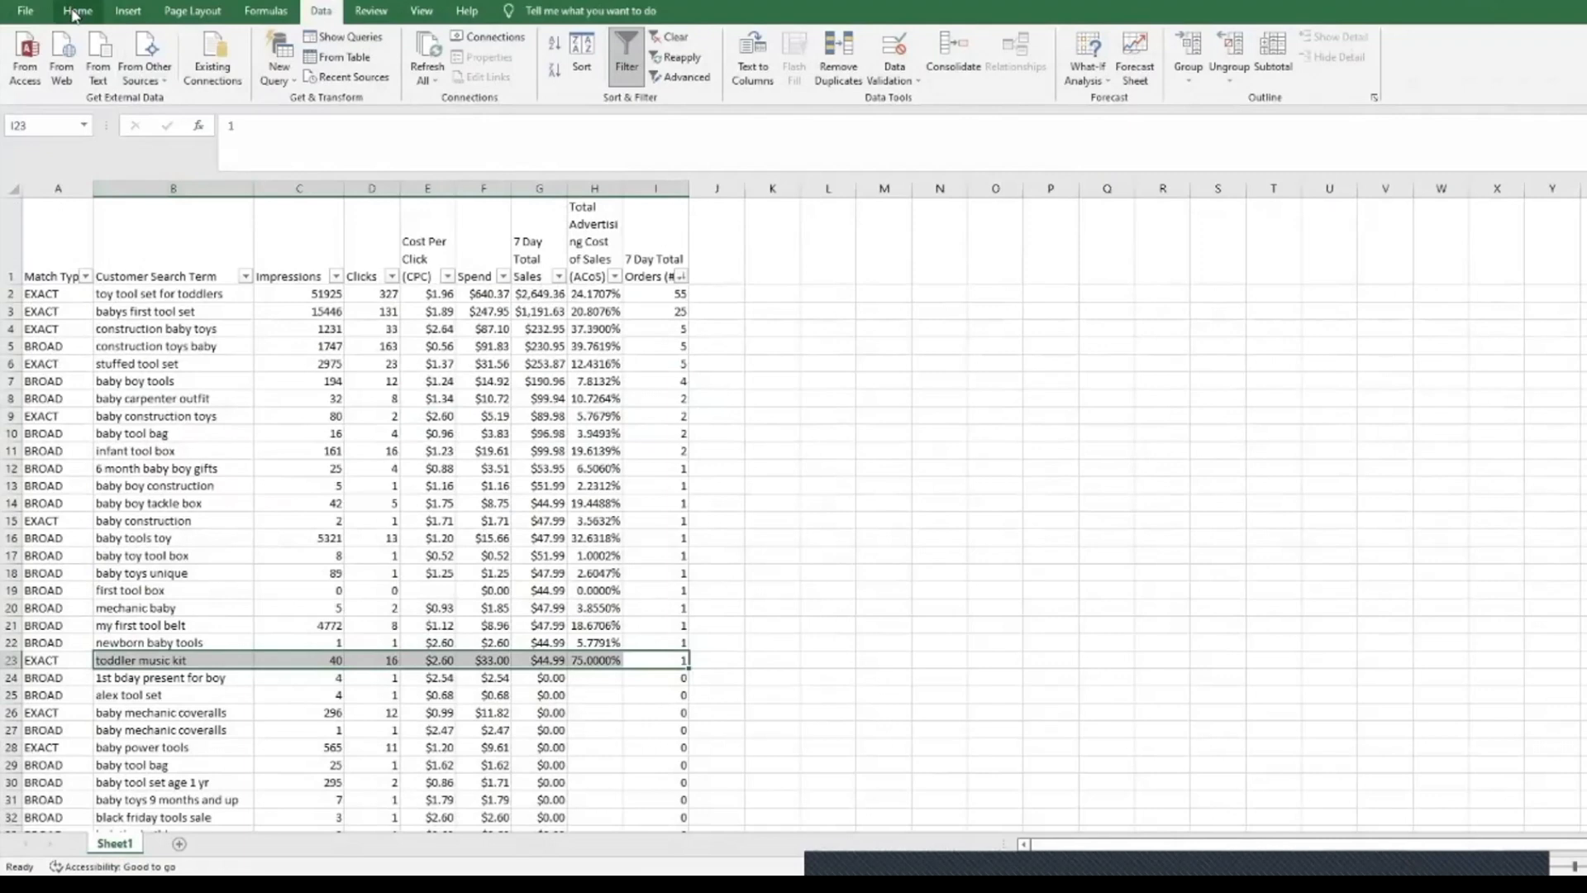
{"action": "key", "text": "alt+h"}
{"action": "left_click_drag", "start_coordinate": [661, 659], "coordinate": [276, 293]}
{"action": "left_click", "coordinate": [1074, 43]}
{"action": "left_click", "coordinate": [644, 535]}
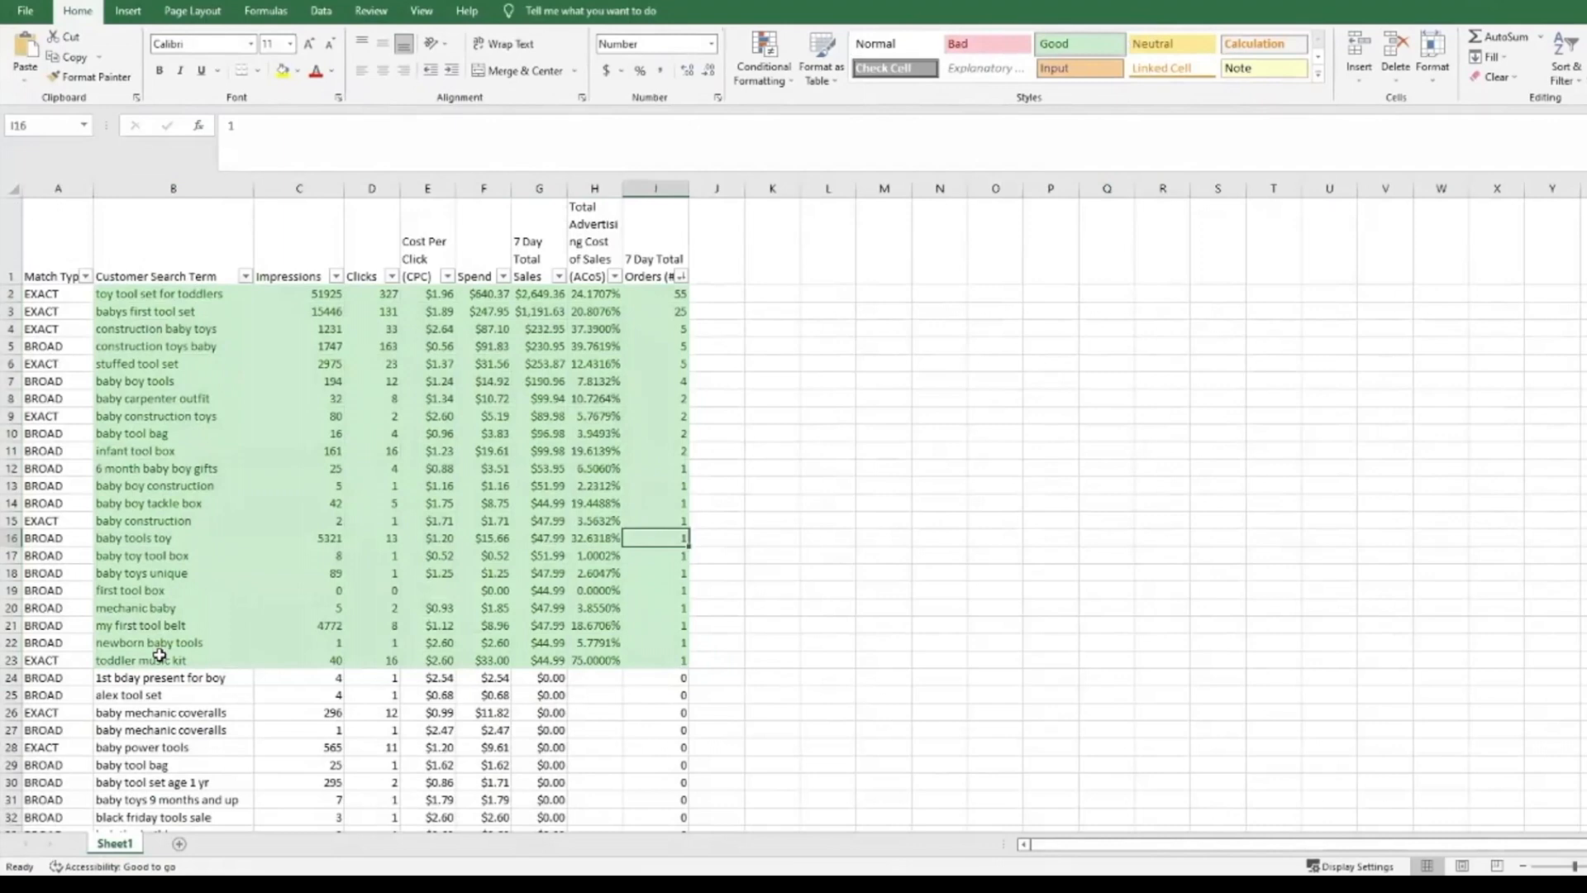
Examine the green search terms and compare the ACoS of "toddler music kit" with that of the other terms
{"action": "left_click", "coordinate": [293, 539]}
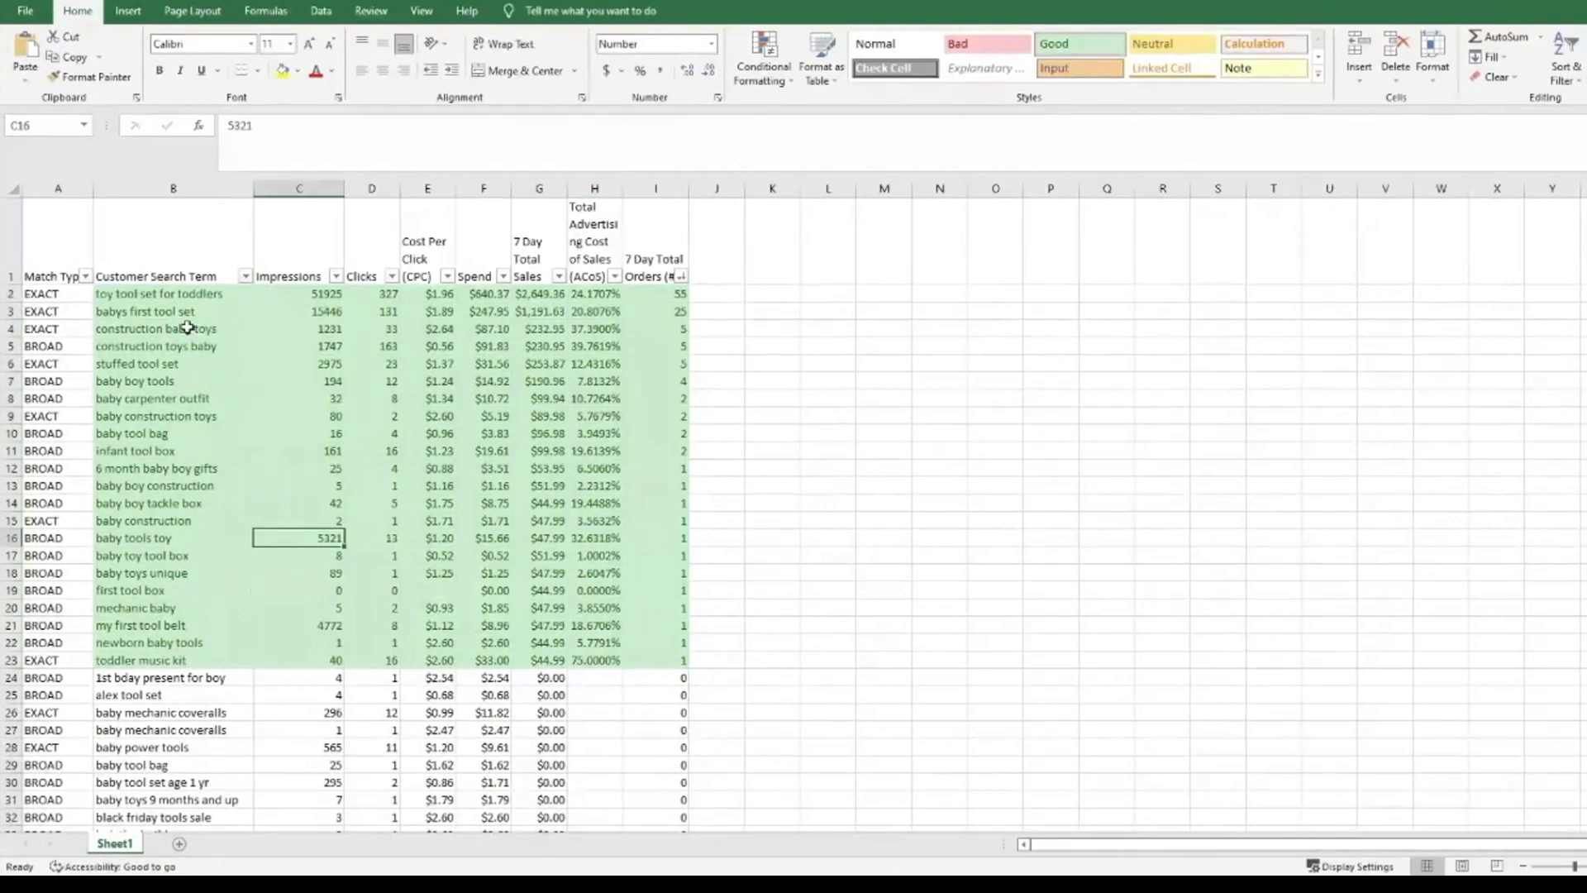
{"action": "left_click", "coordinate": [179, 291]}
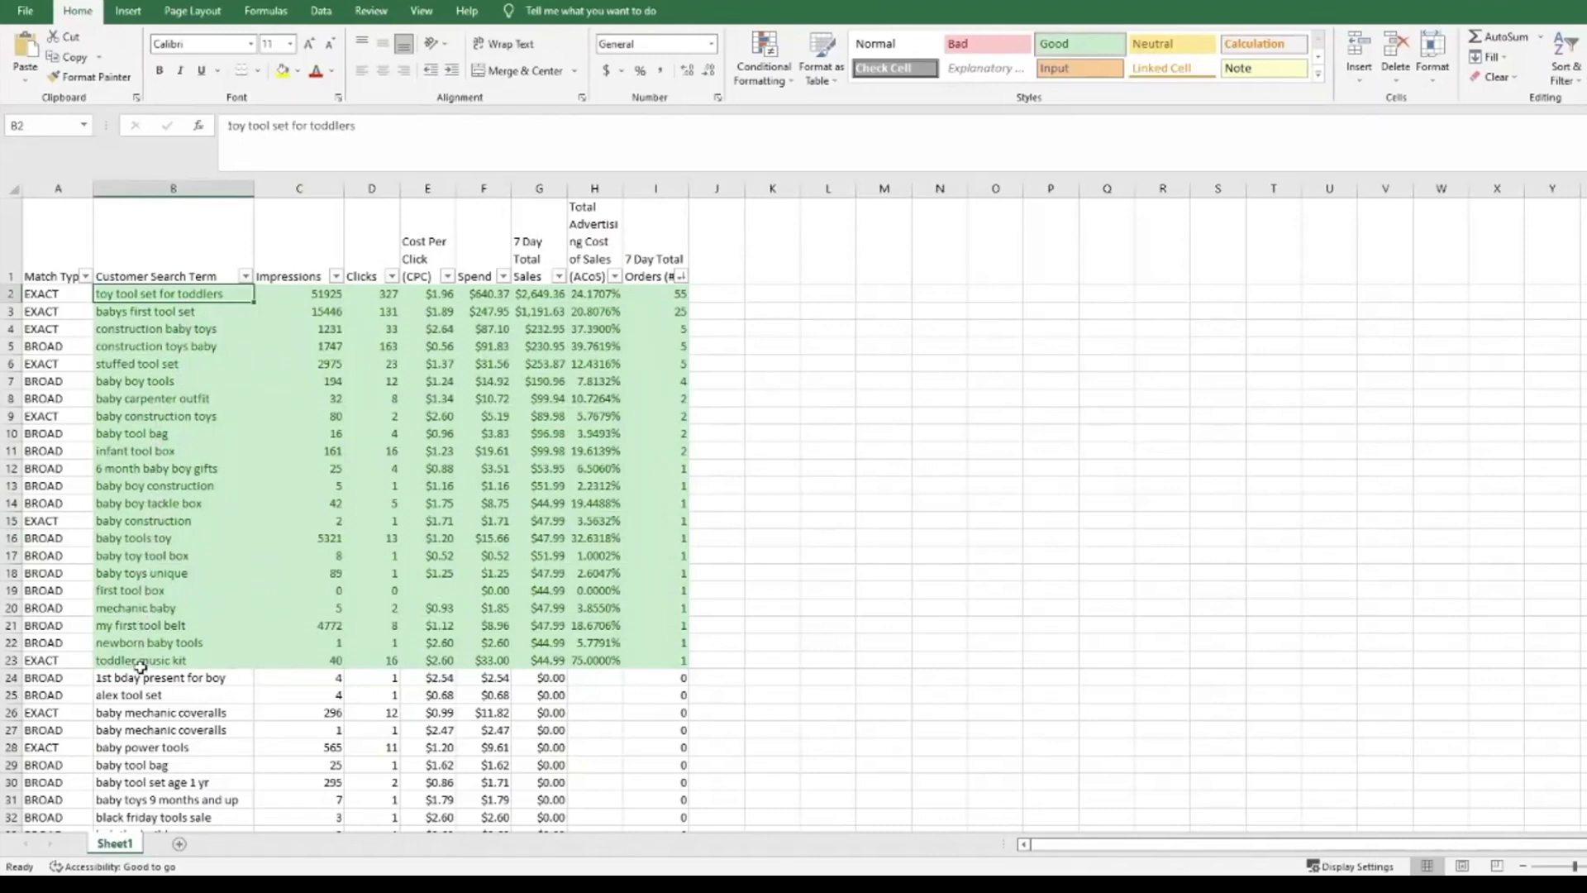
{"action": "left_click", "coordinate": [129, 607]}
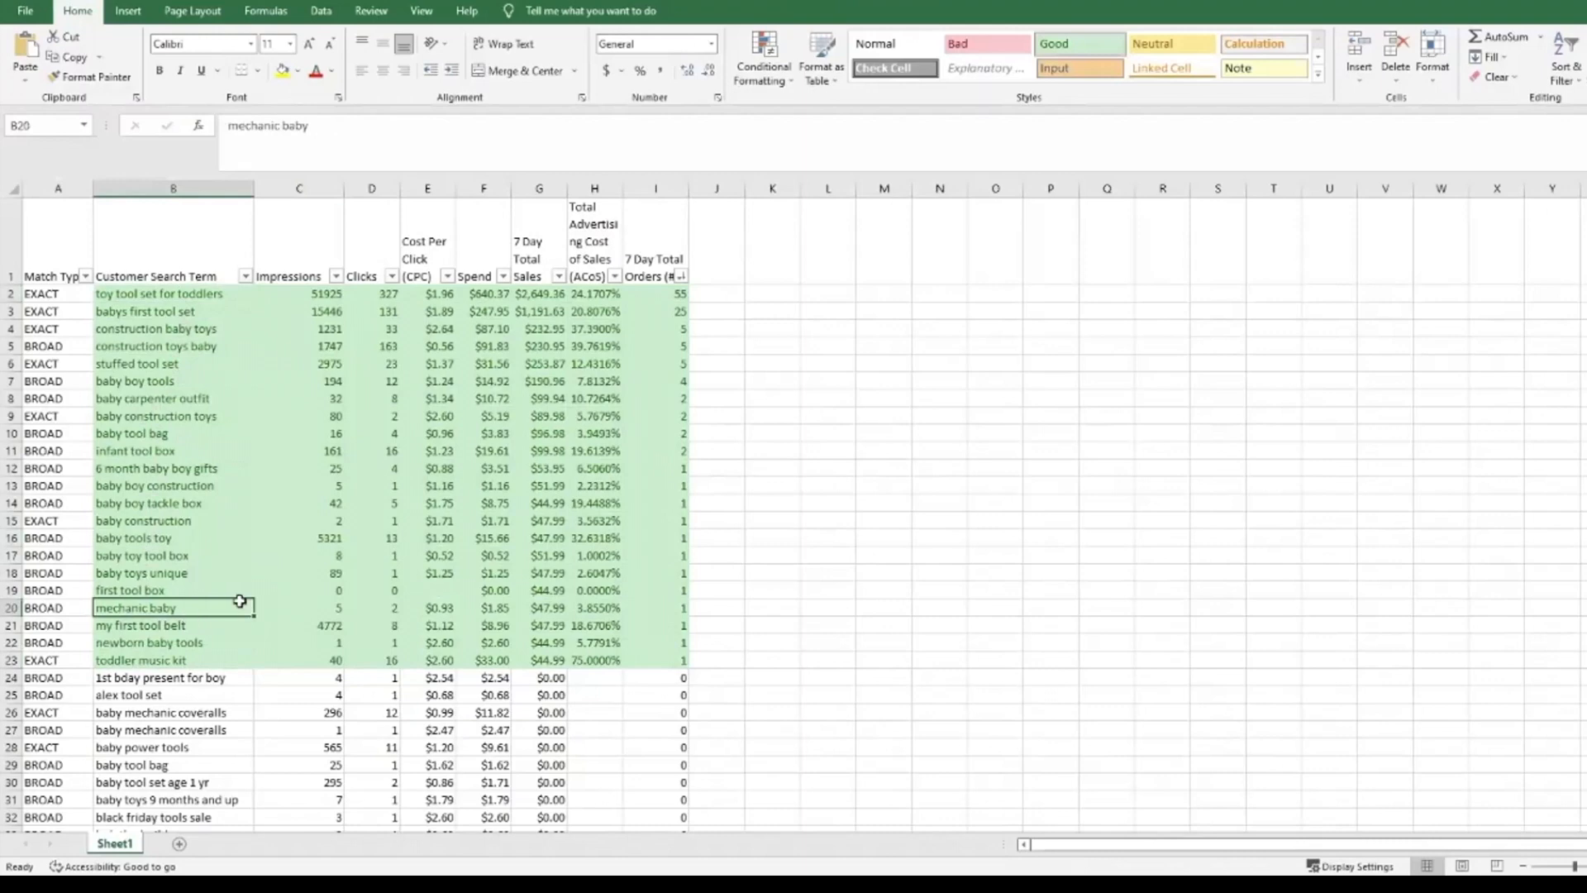
{"action": "left_click", "coordinate": [189, 665]}
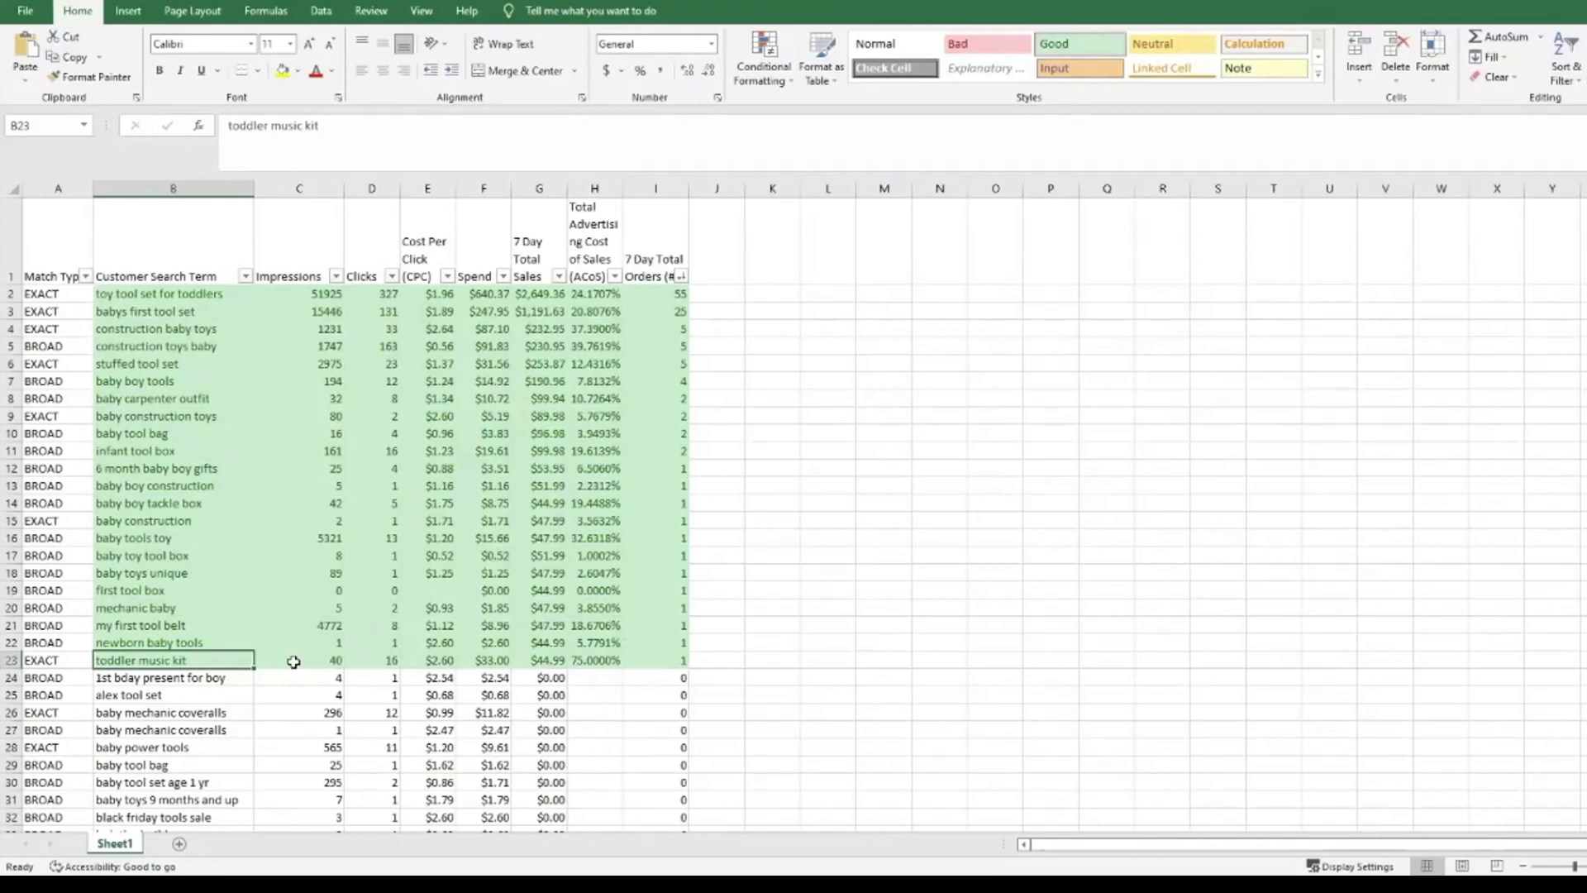
{"action": "left_click", "coordinate": [294, 662]}
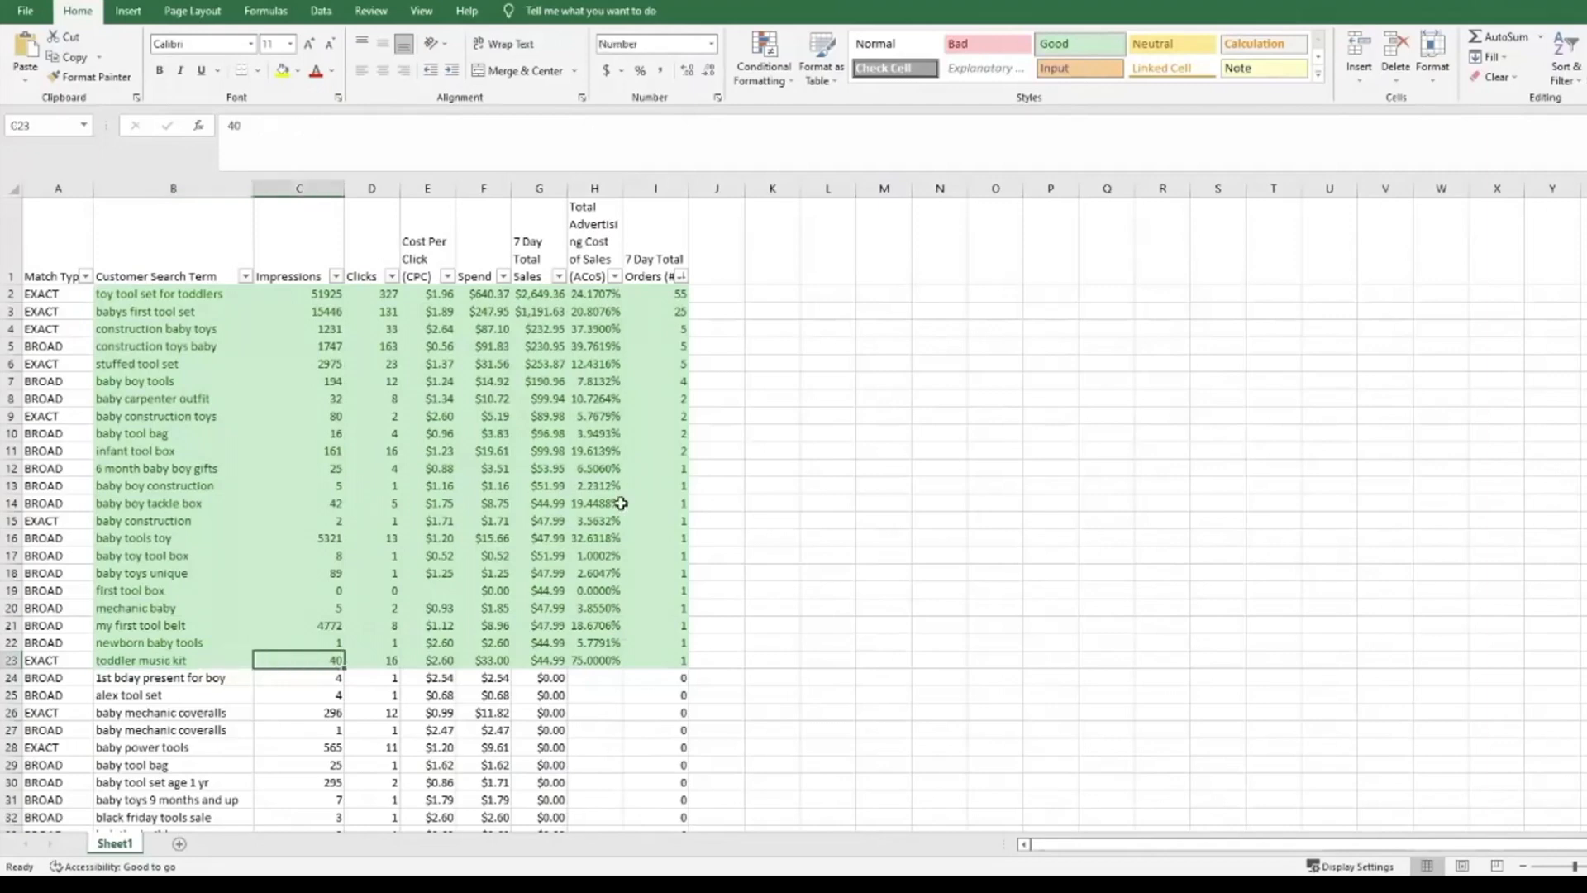
{"action": "left_click", "coordinate": [595, 659]}
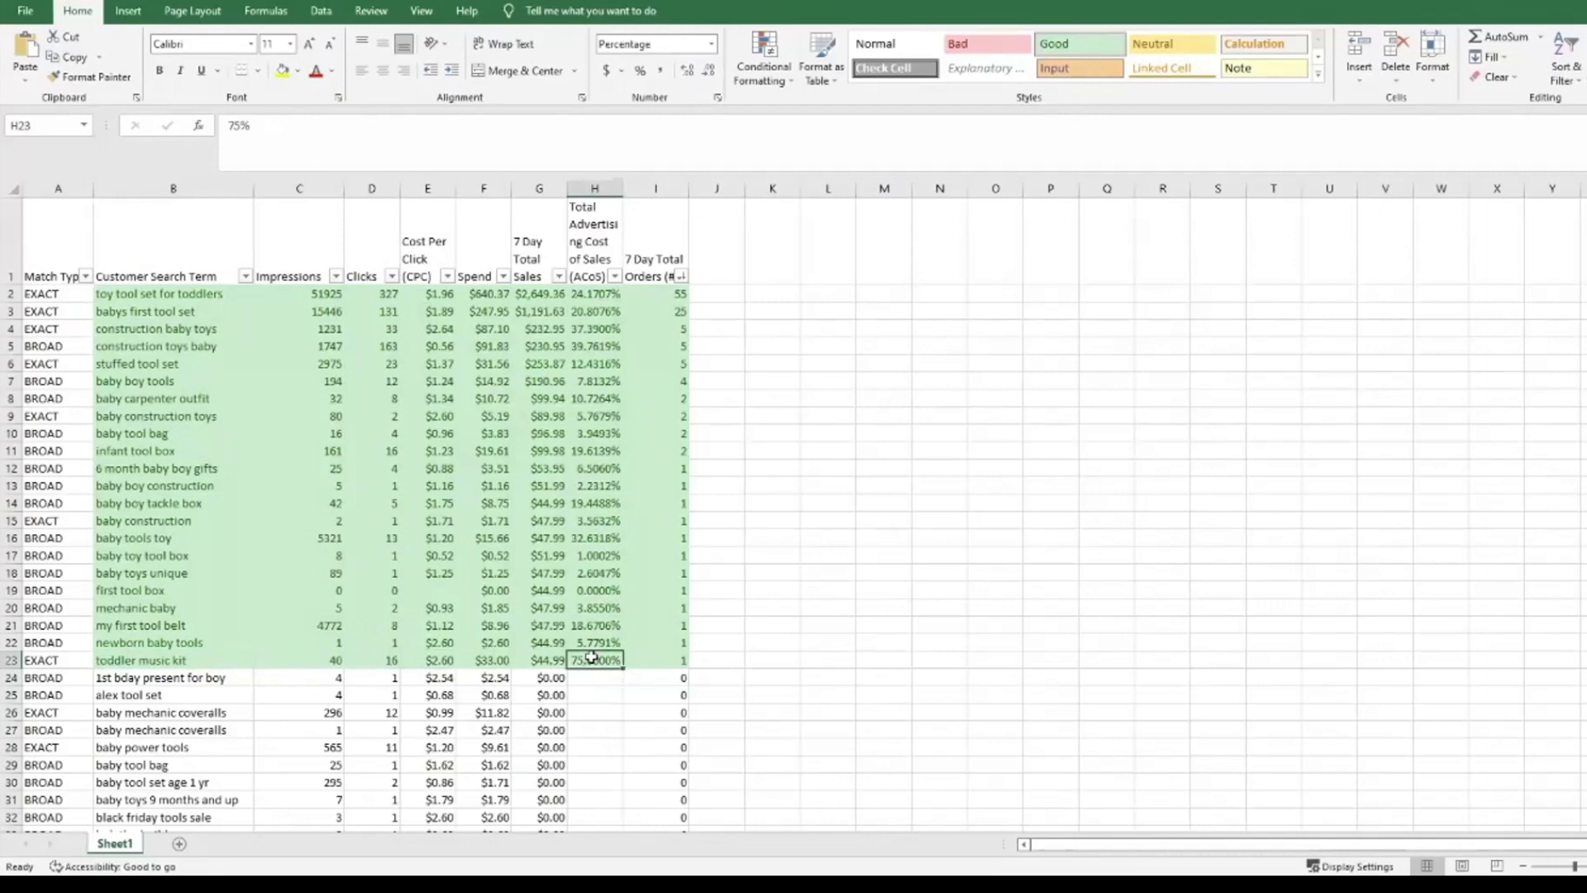
{"action": "left_click", "coordinate": [180, 664]}
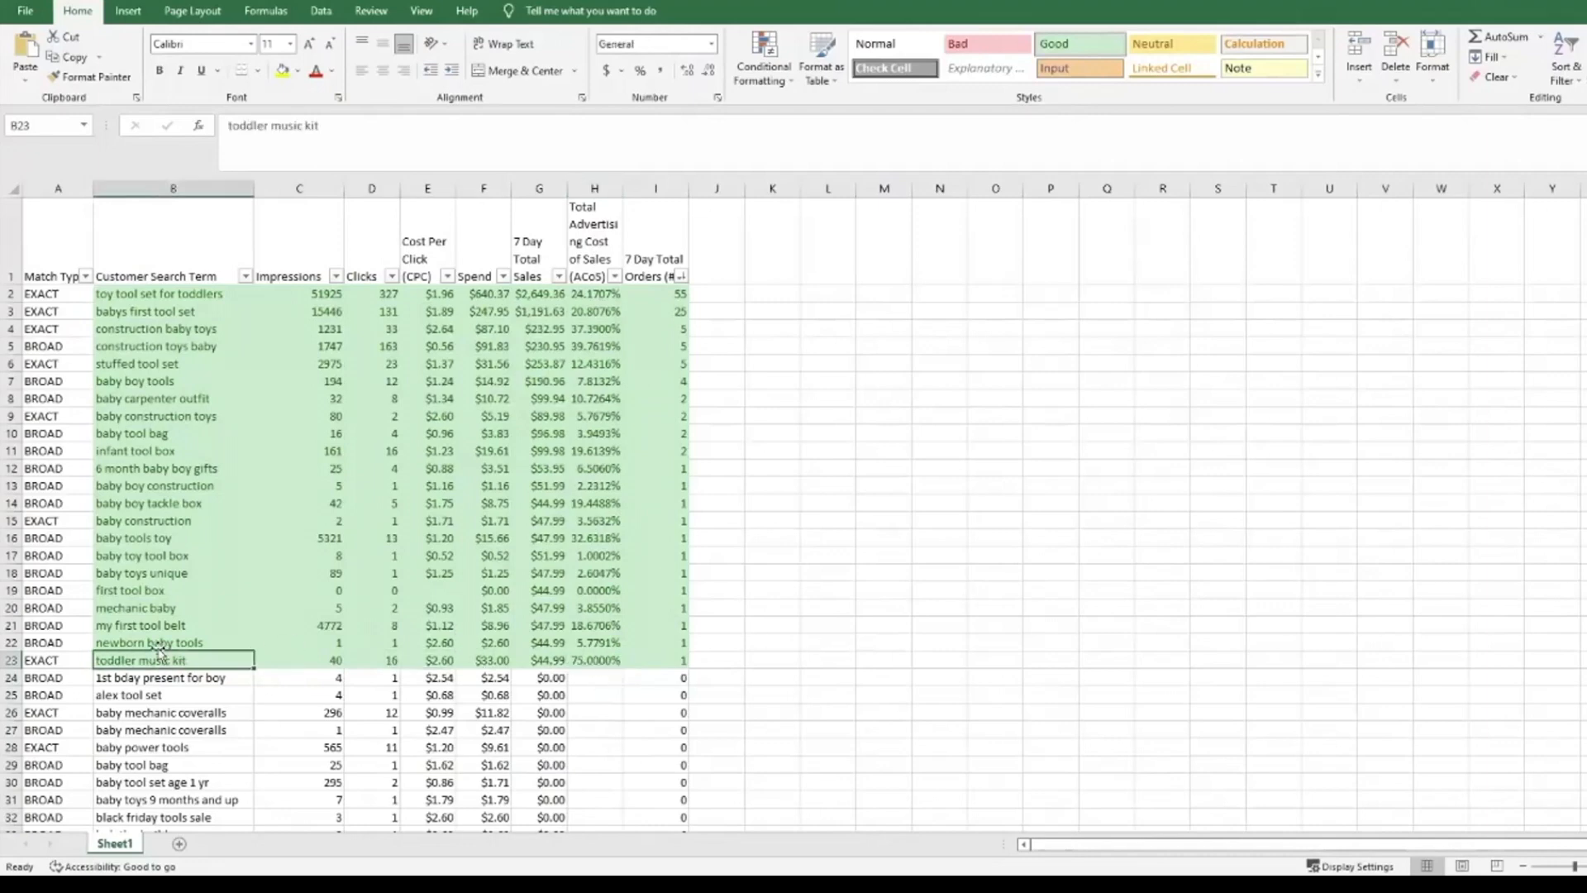
{"action": "left_click", "coordinate": [612, 661]}
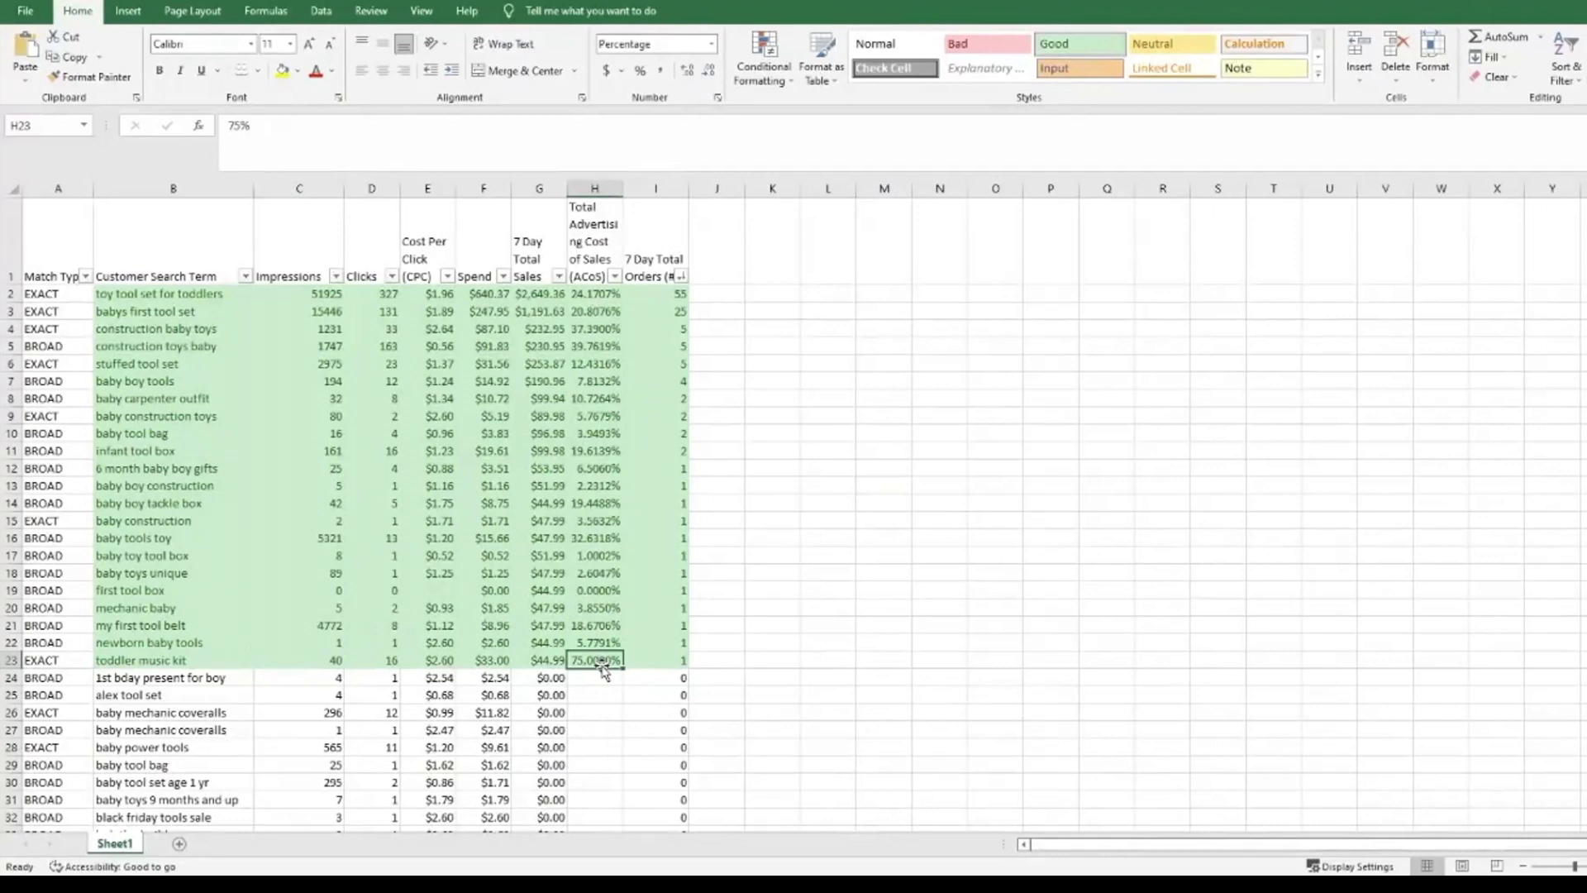
{"action": "left_click", "coordinate": [603, 312]}
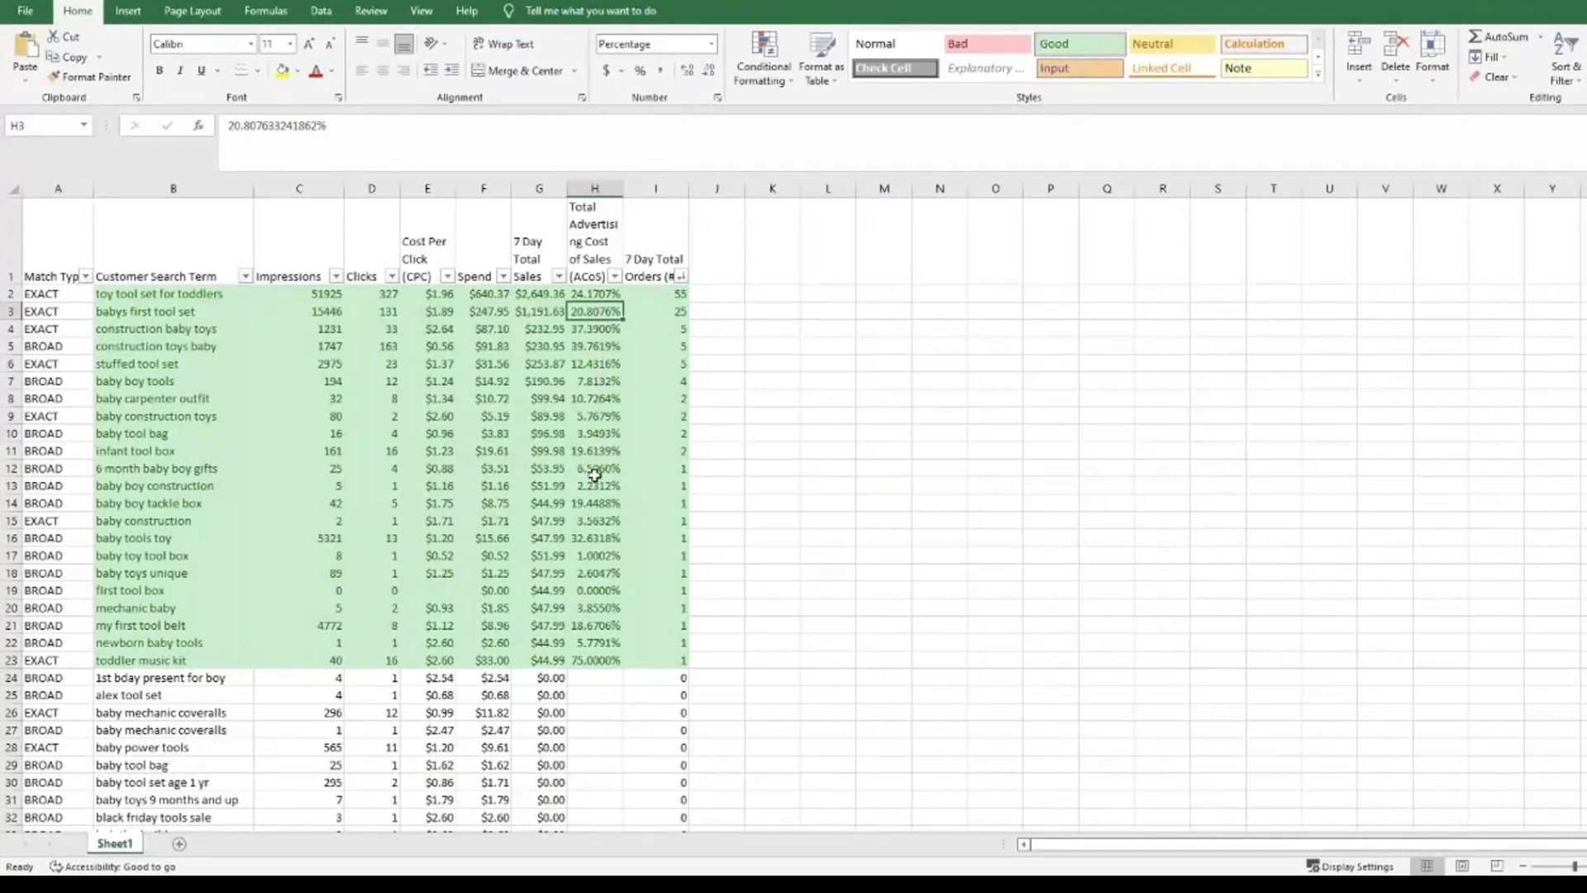
{"action": "left_click", "coordinate": [601, 662]}
{"action": "left_click_drag", "start_coordinate": [178, 662], "coordinate": [659, 655]}
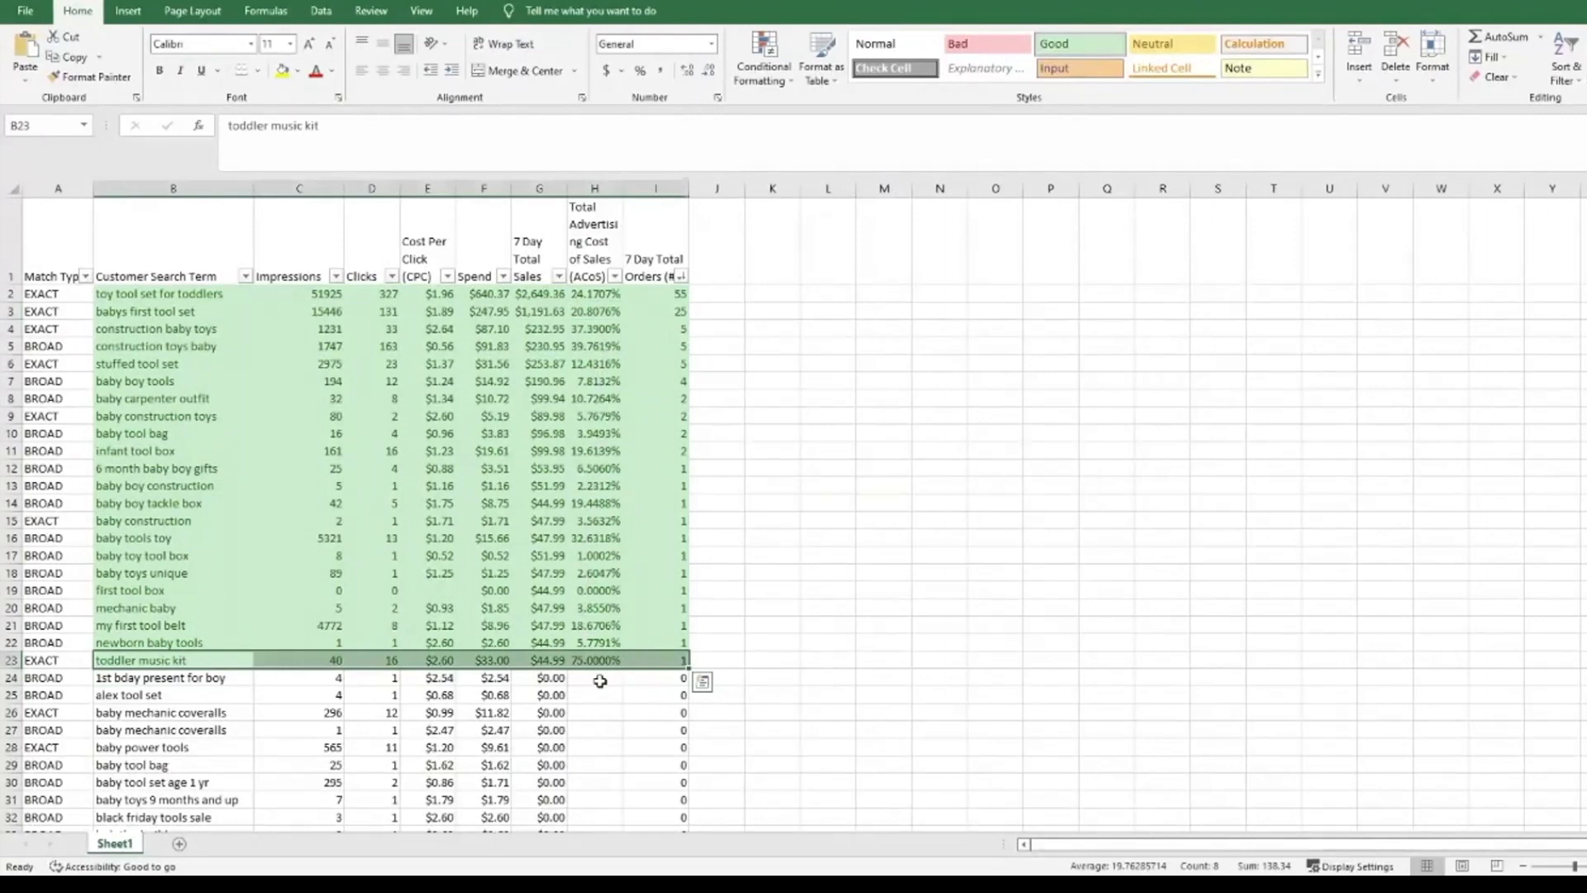
Apply the Bad cell style to the "toddler music kit" search term and select the good search terms above it
{"action": "left_click", "coordinate": [203, 659]}
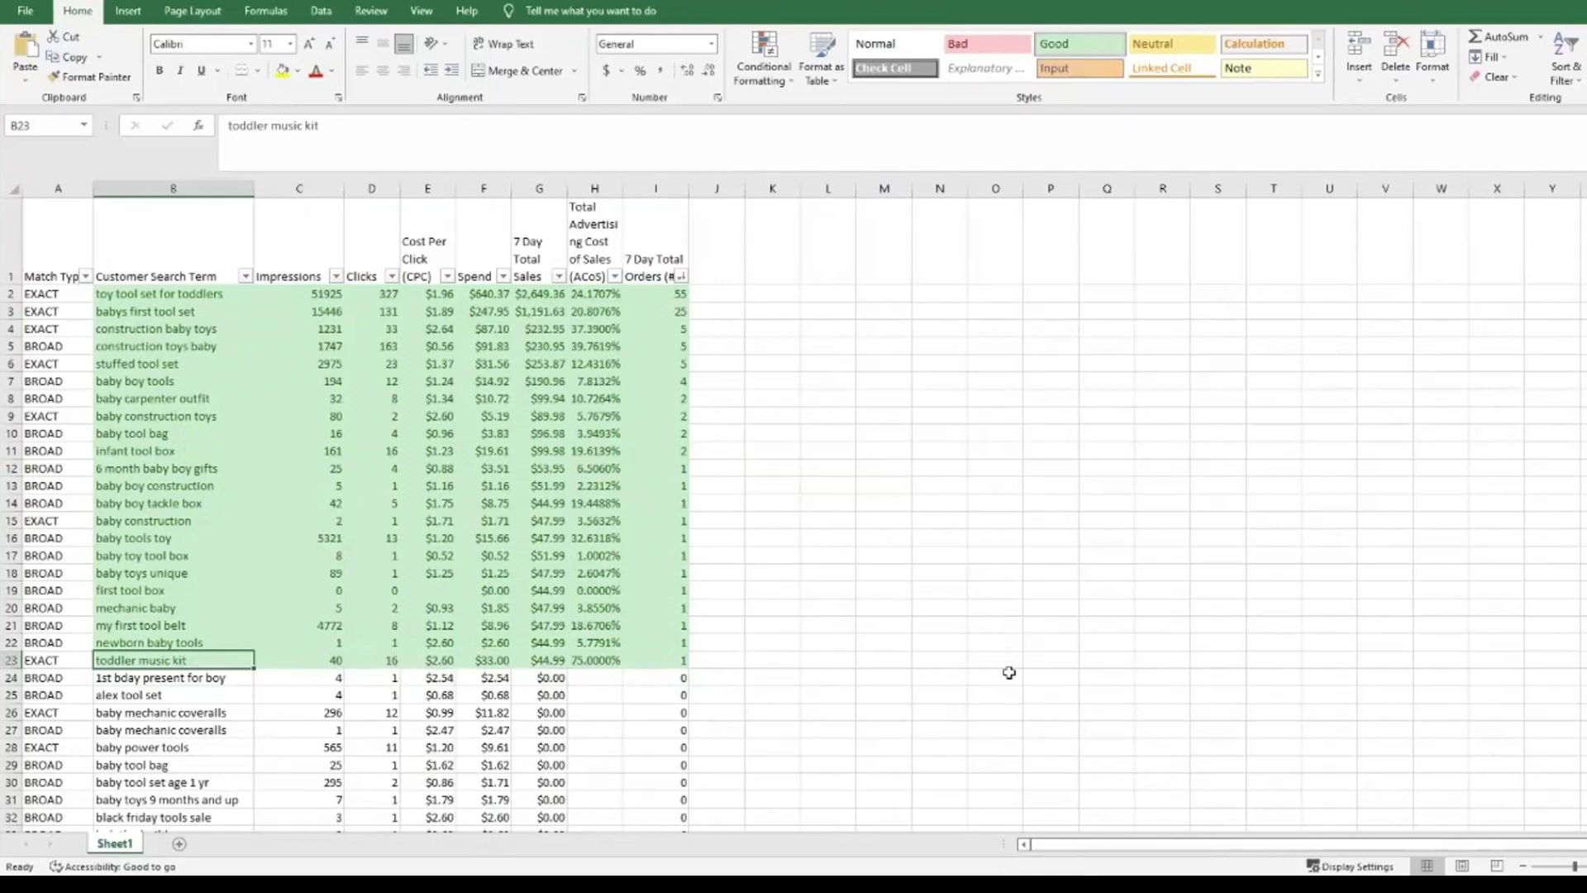
{"action": "left_click", "coordinate": [984, 45]}
{"action": "left_click", "coordinate": [335, 678]}
{"action": "left_click_drag", "start_coordinate": [170, 641], "coordinate": [136, 304]}
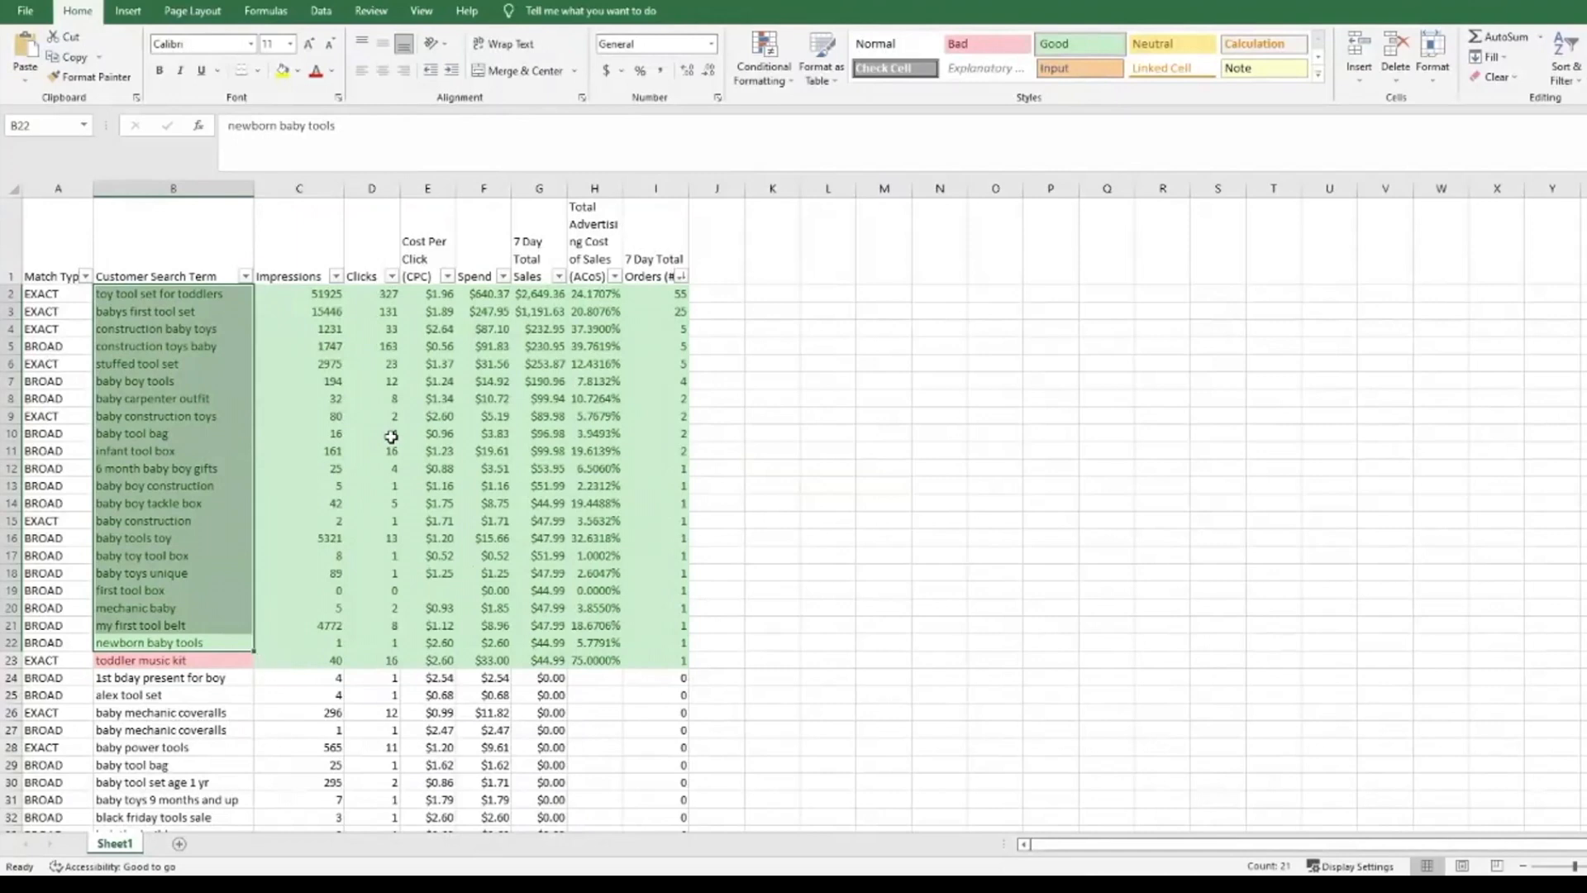
Filter 7 Day Total Orders to show only 0, and sort the remaining rows by Clicks from largest to smallest
{"action": "left_click", "coordinate": [647, 432]}
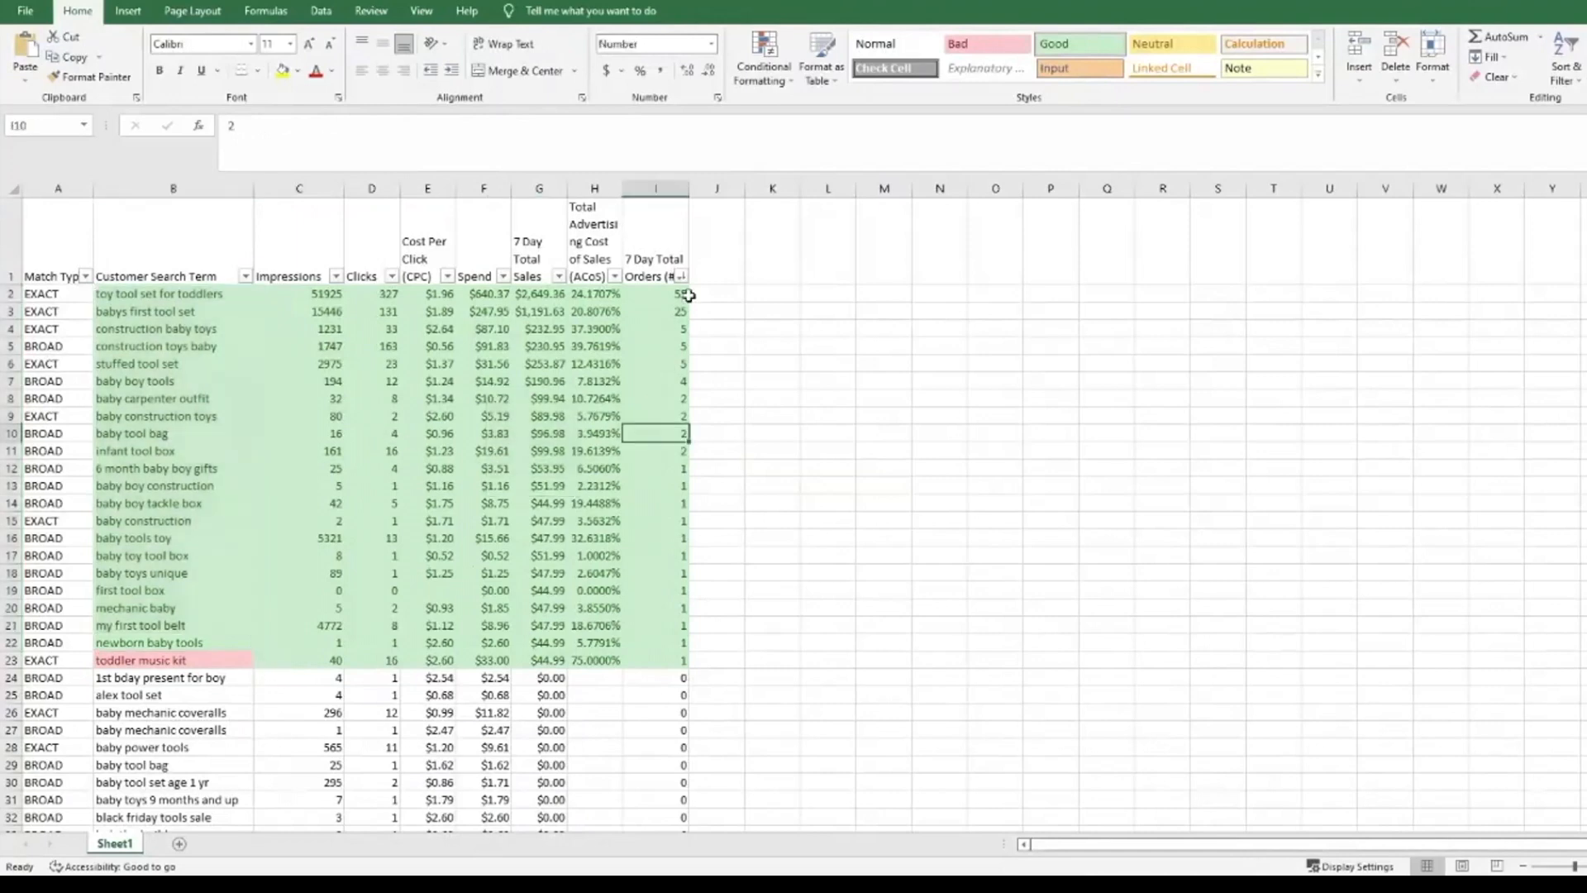
{"action": "left_click", "coordinate": [682, 277]}
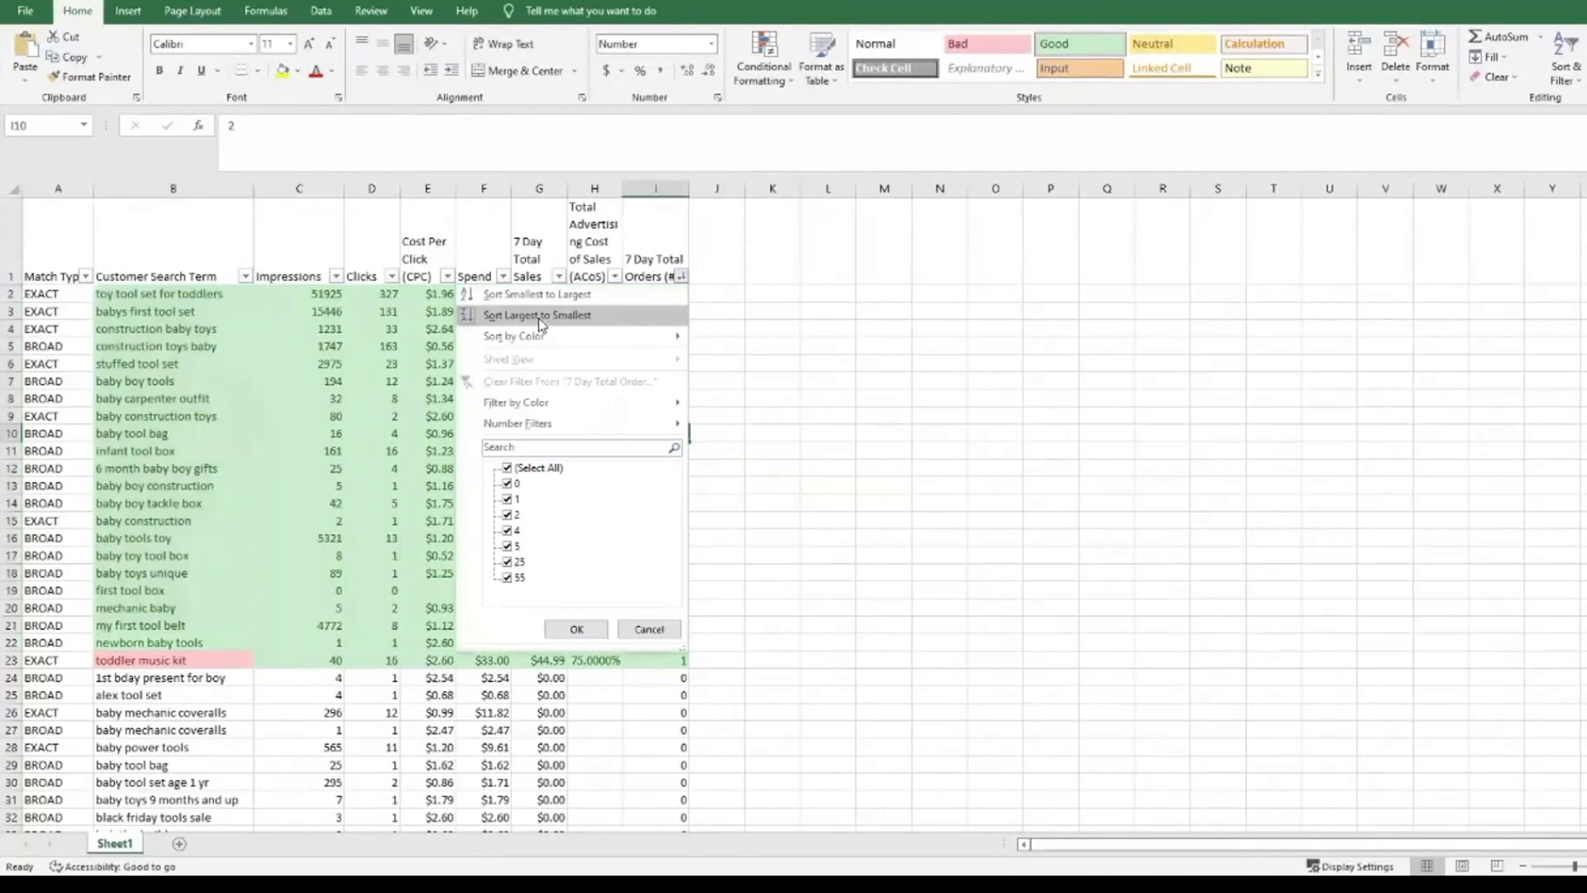
{"action": "left_click", "coordinate": [539, 468]}
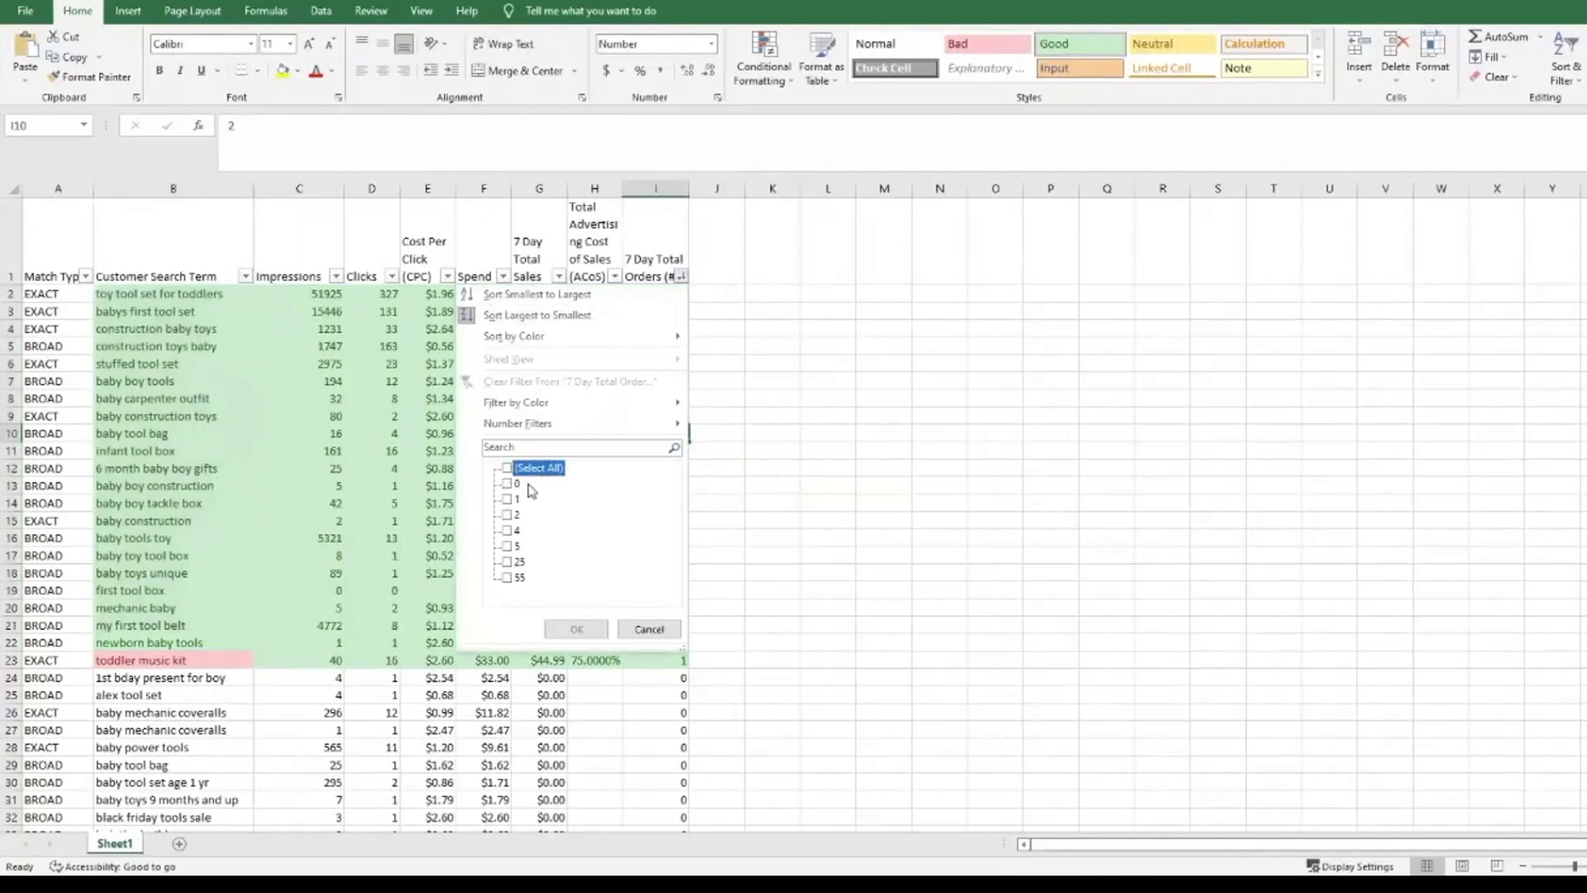
{"action": "left_click", "coordinate": [509, 484]}
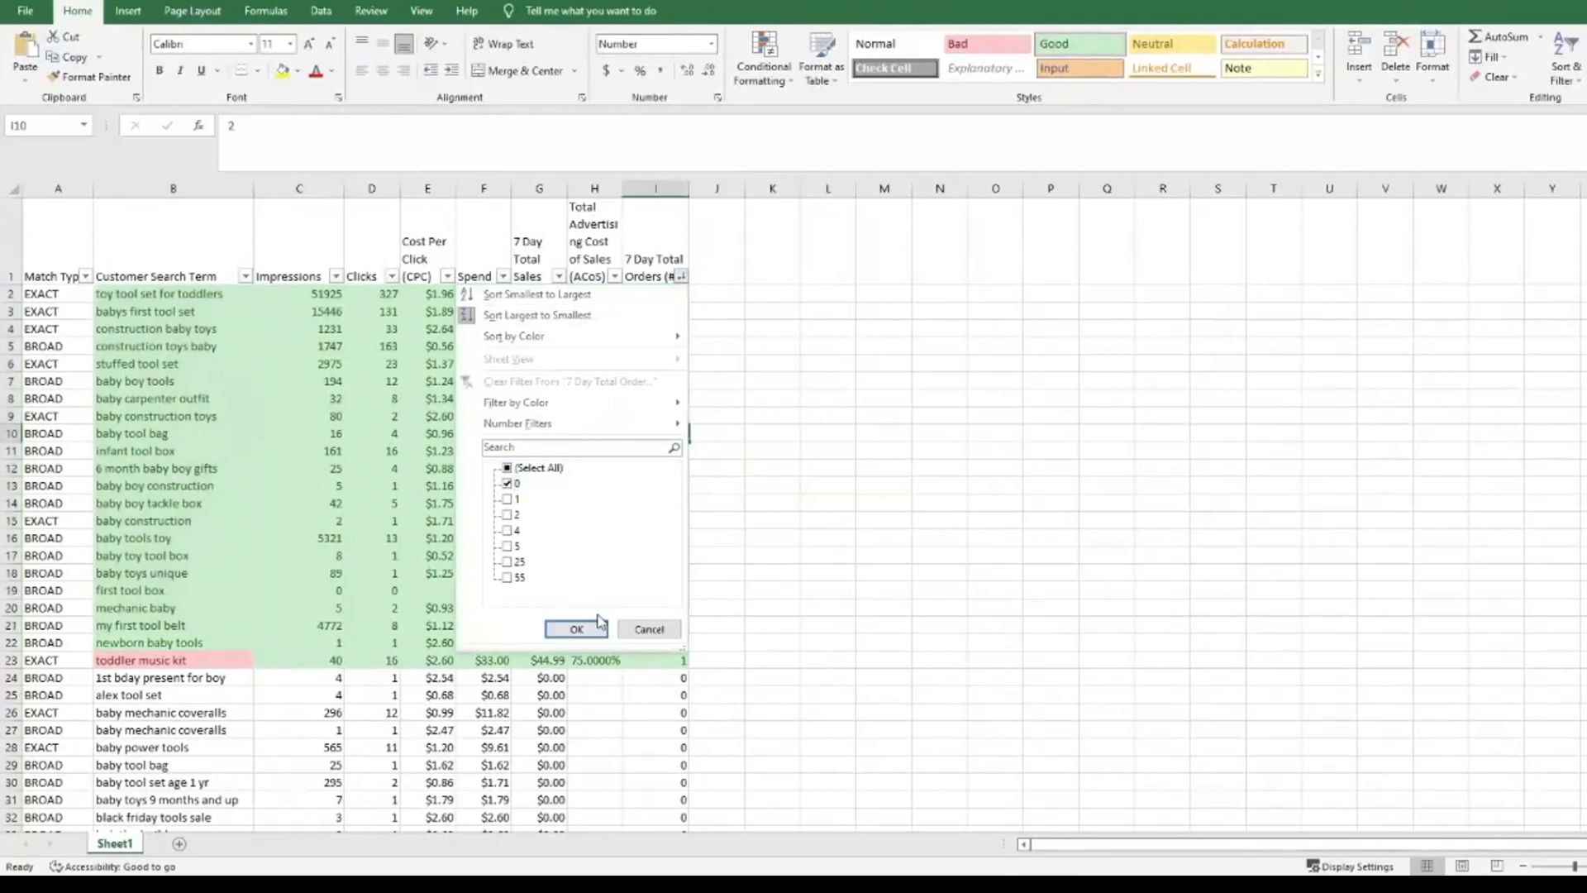
{"action": "left_click", "coordinate": [599, 631]}
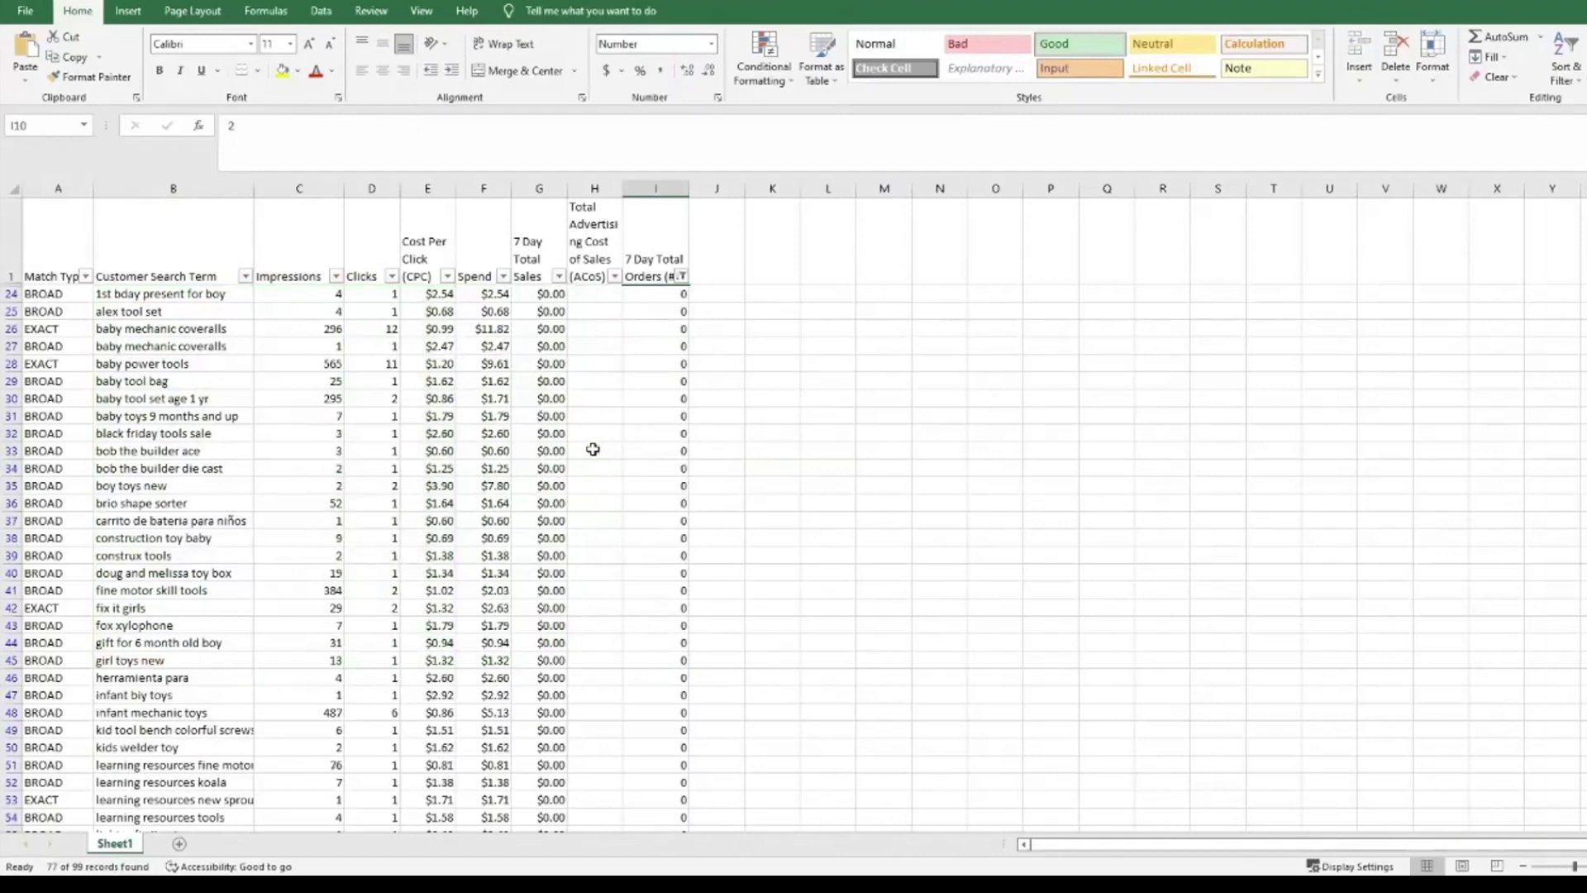
{"action": "left_click", "coordinate": [392, 278]}
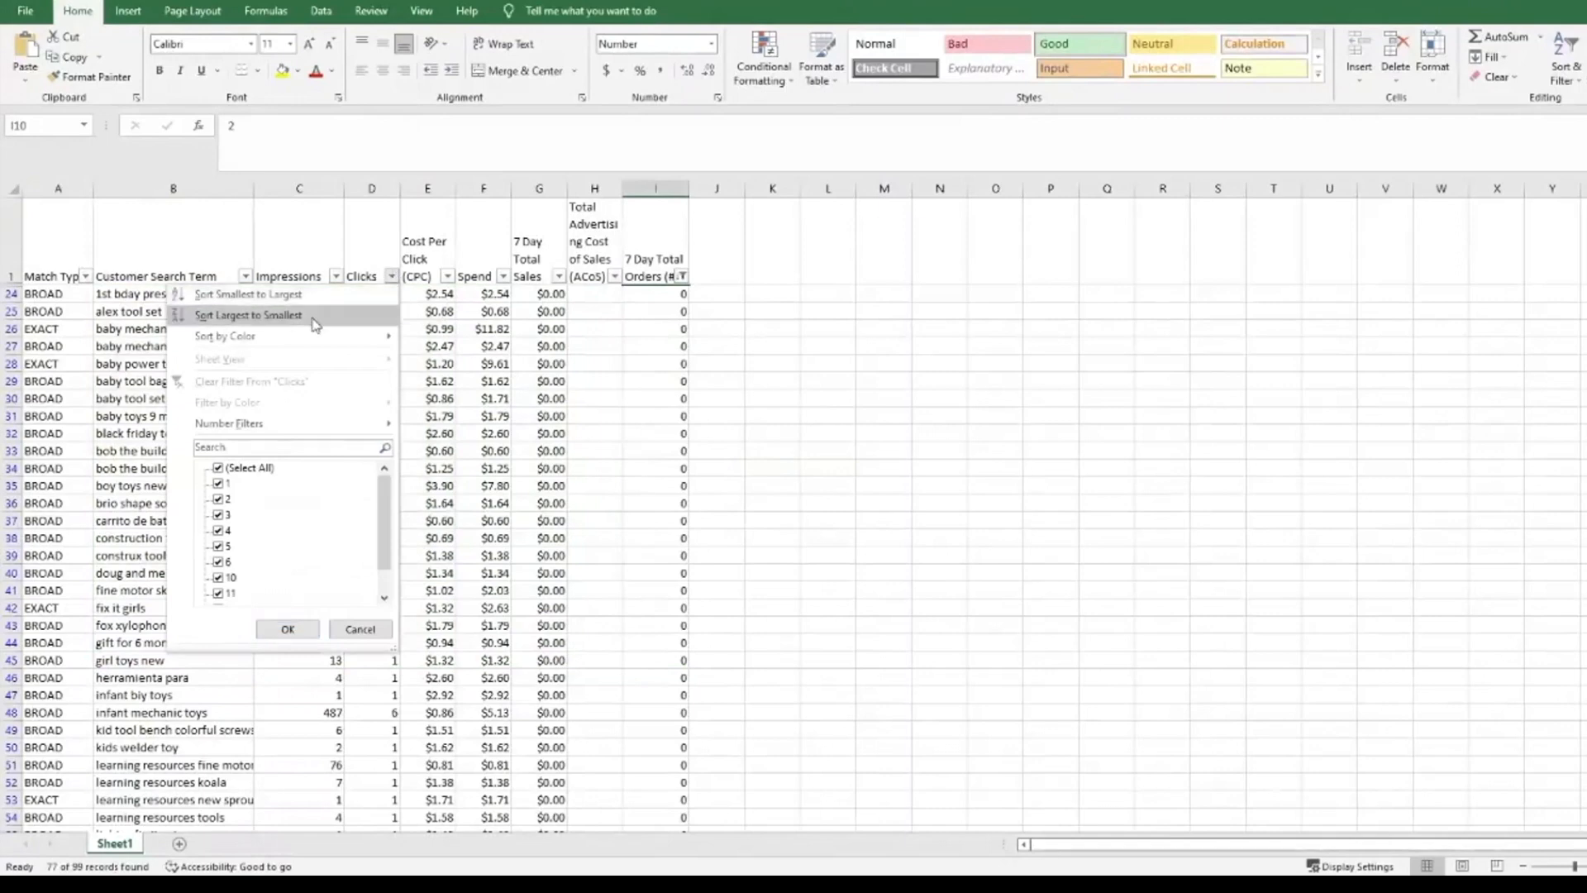
{"action": "left_click", "coordinate": [248, 315]}
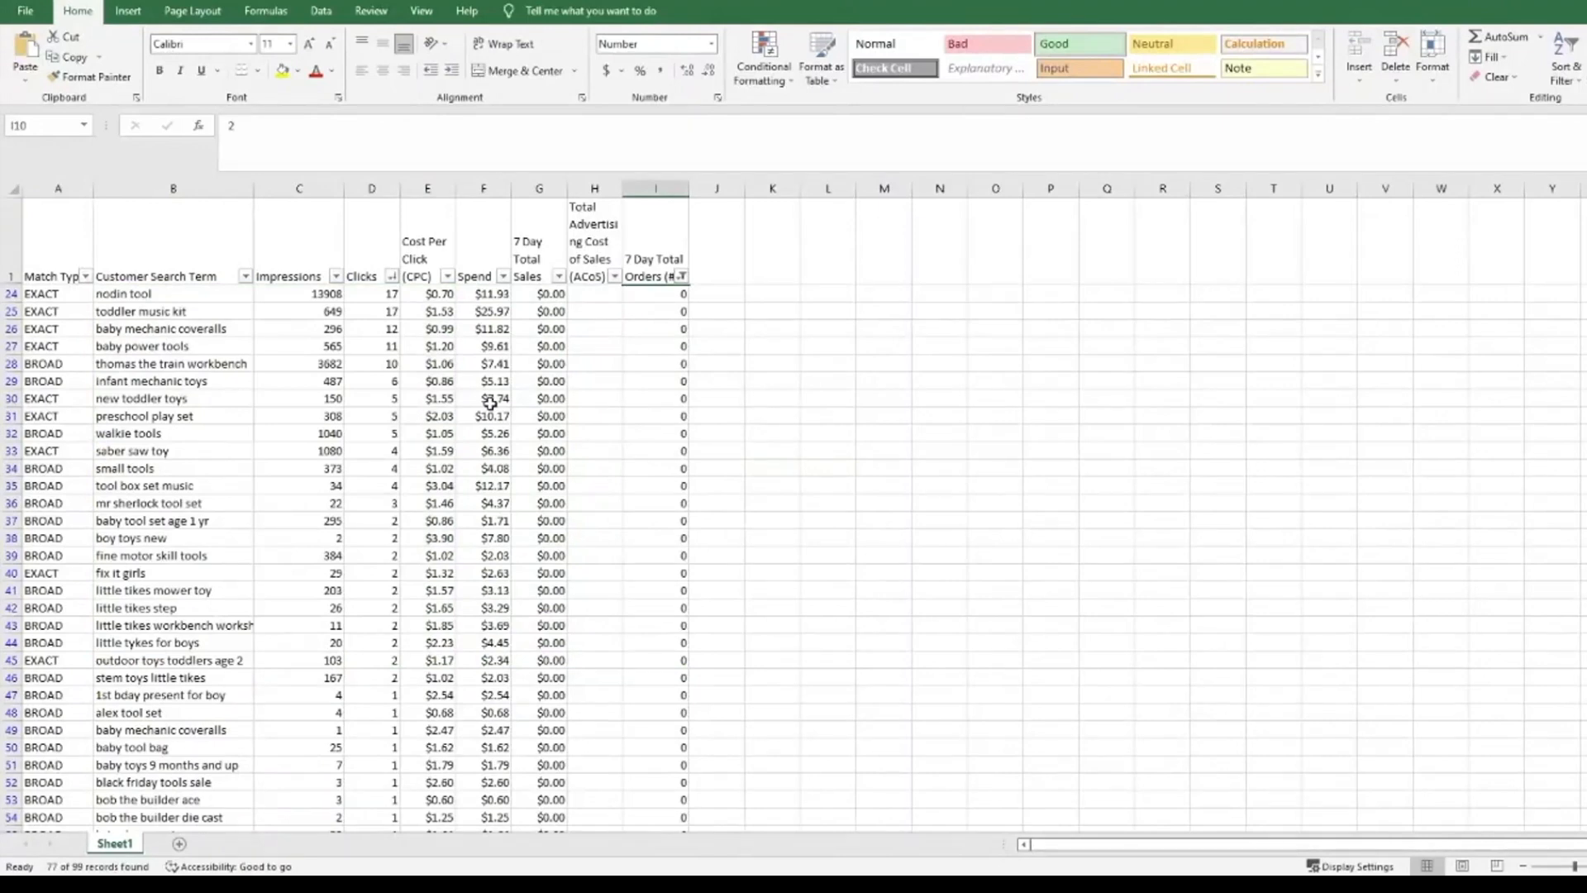
Apply the Bad cell style to B24:I28, the search terms with 10 or more clicks and no orders
{"action": "left_click", "coordinate": [396, 364]}
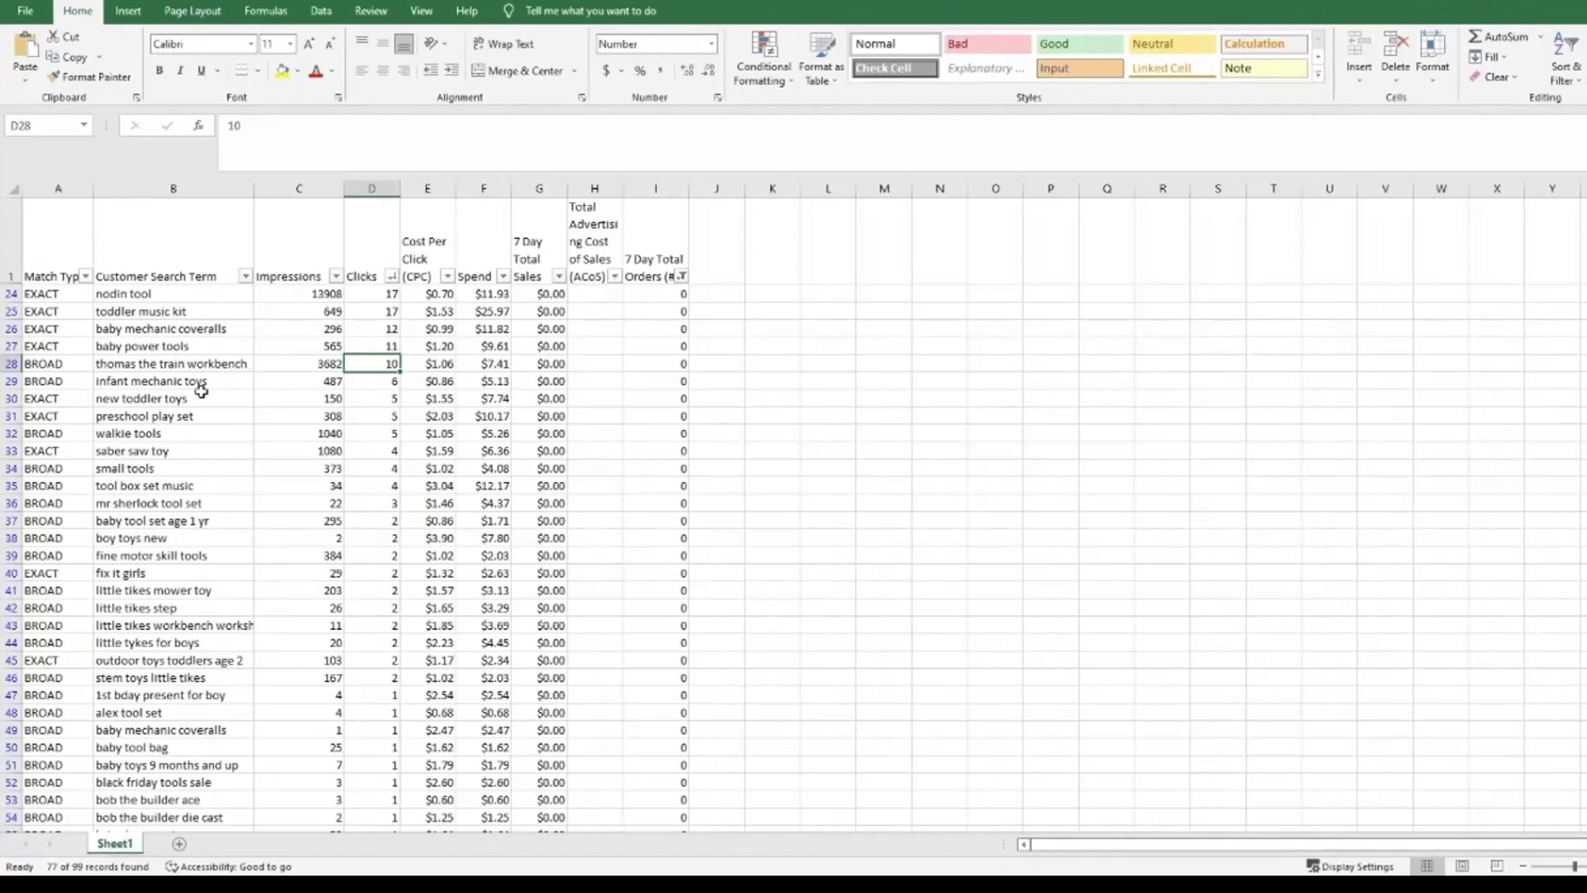
{"action": "left_click_drag", "start_coordinate": [167, 365], "coordinate": [654, 295]}
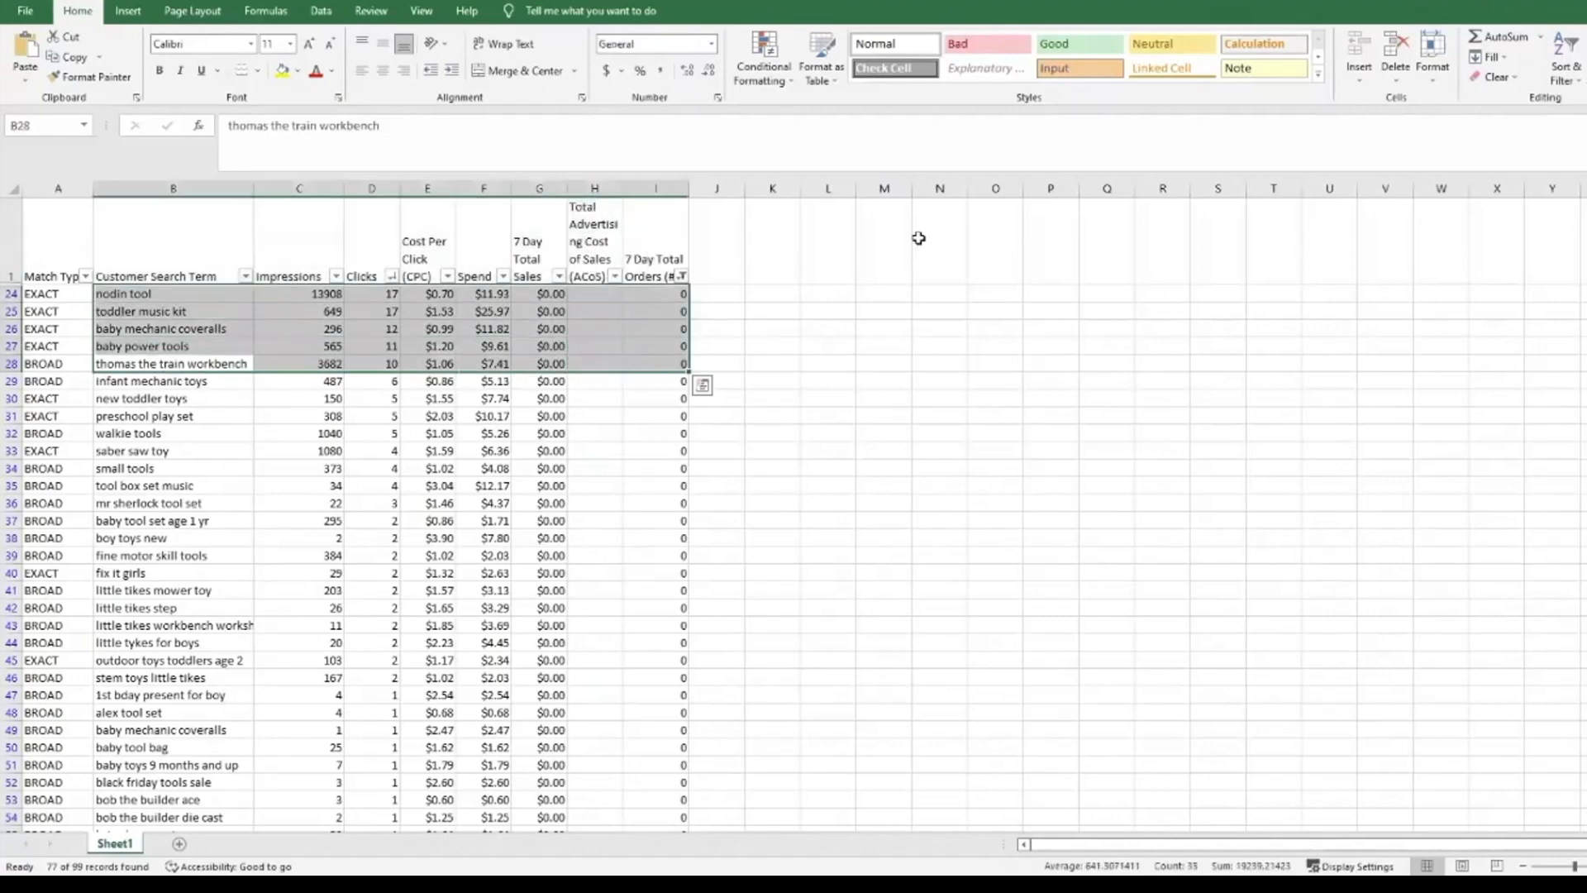
{"action": "left_click", "coordinate": [986, 44]}
{"action": "left_click", "coordinate": [350, 396]}
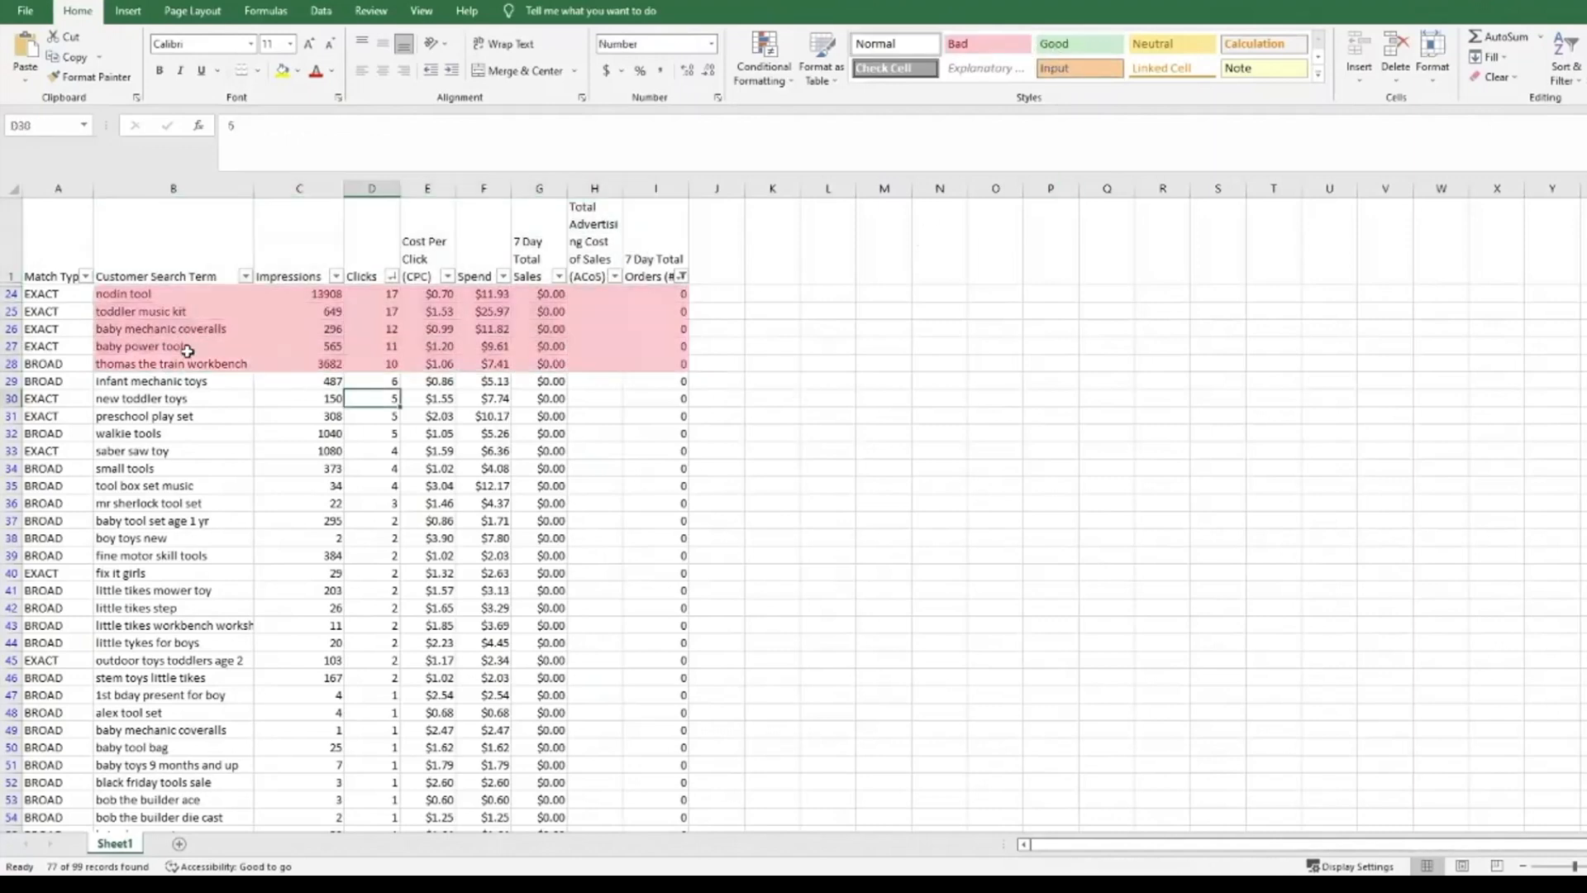
Examine the clicks and spend of "thomas the train workbench" against the neighbouring terms without orders
{"action": "left_click", "coordinate": [386, 367]}
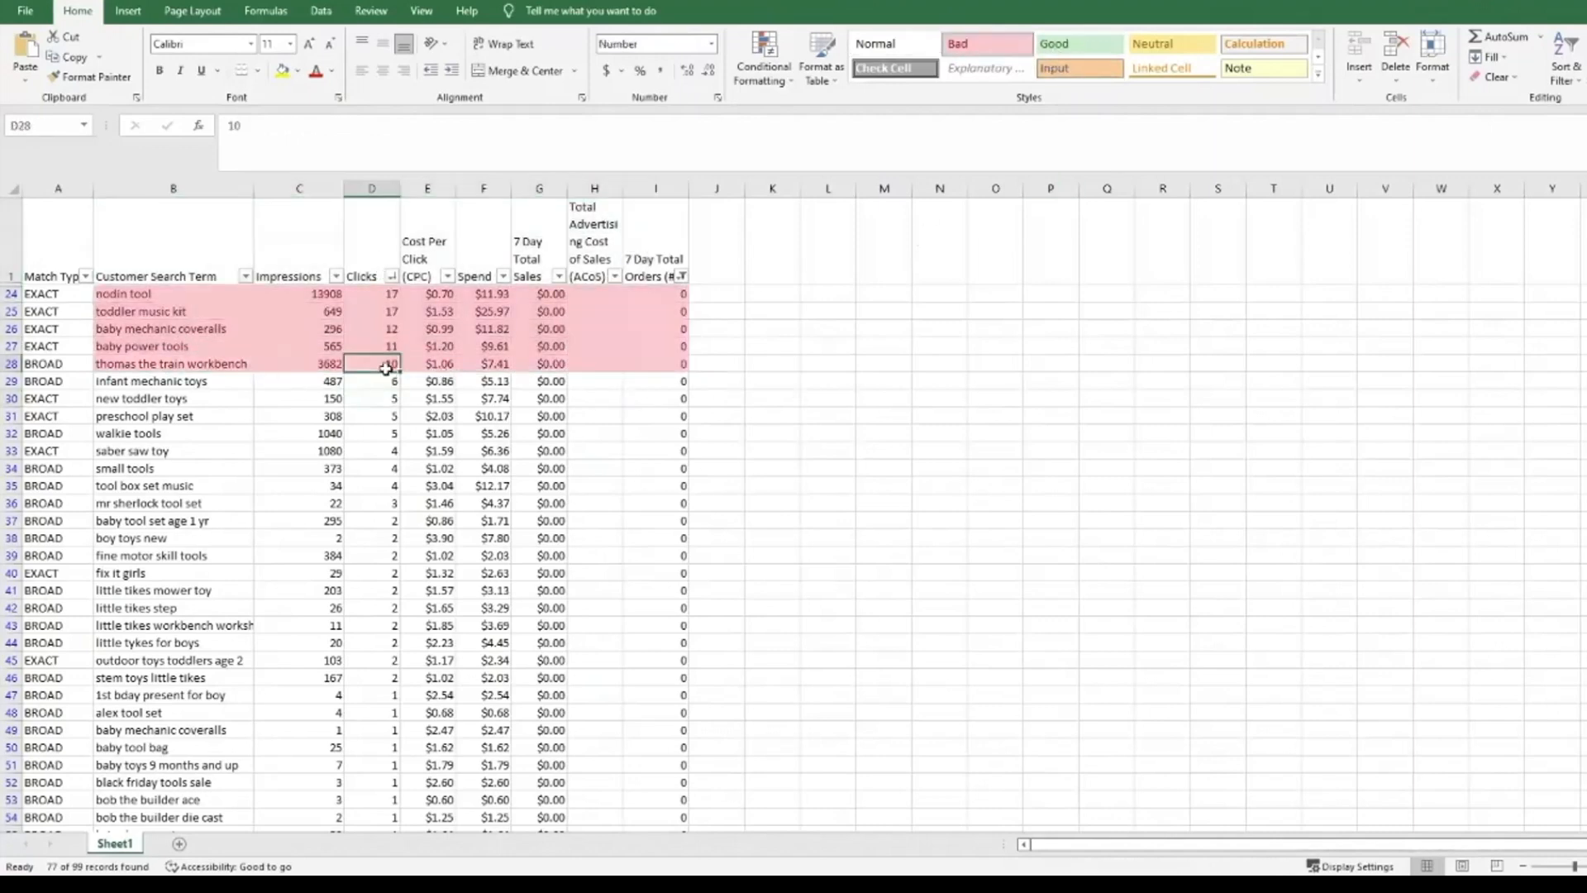
{"action": "left_click", "coordinate": [501, 361]}
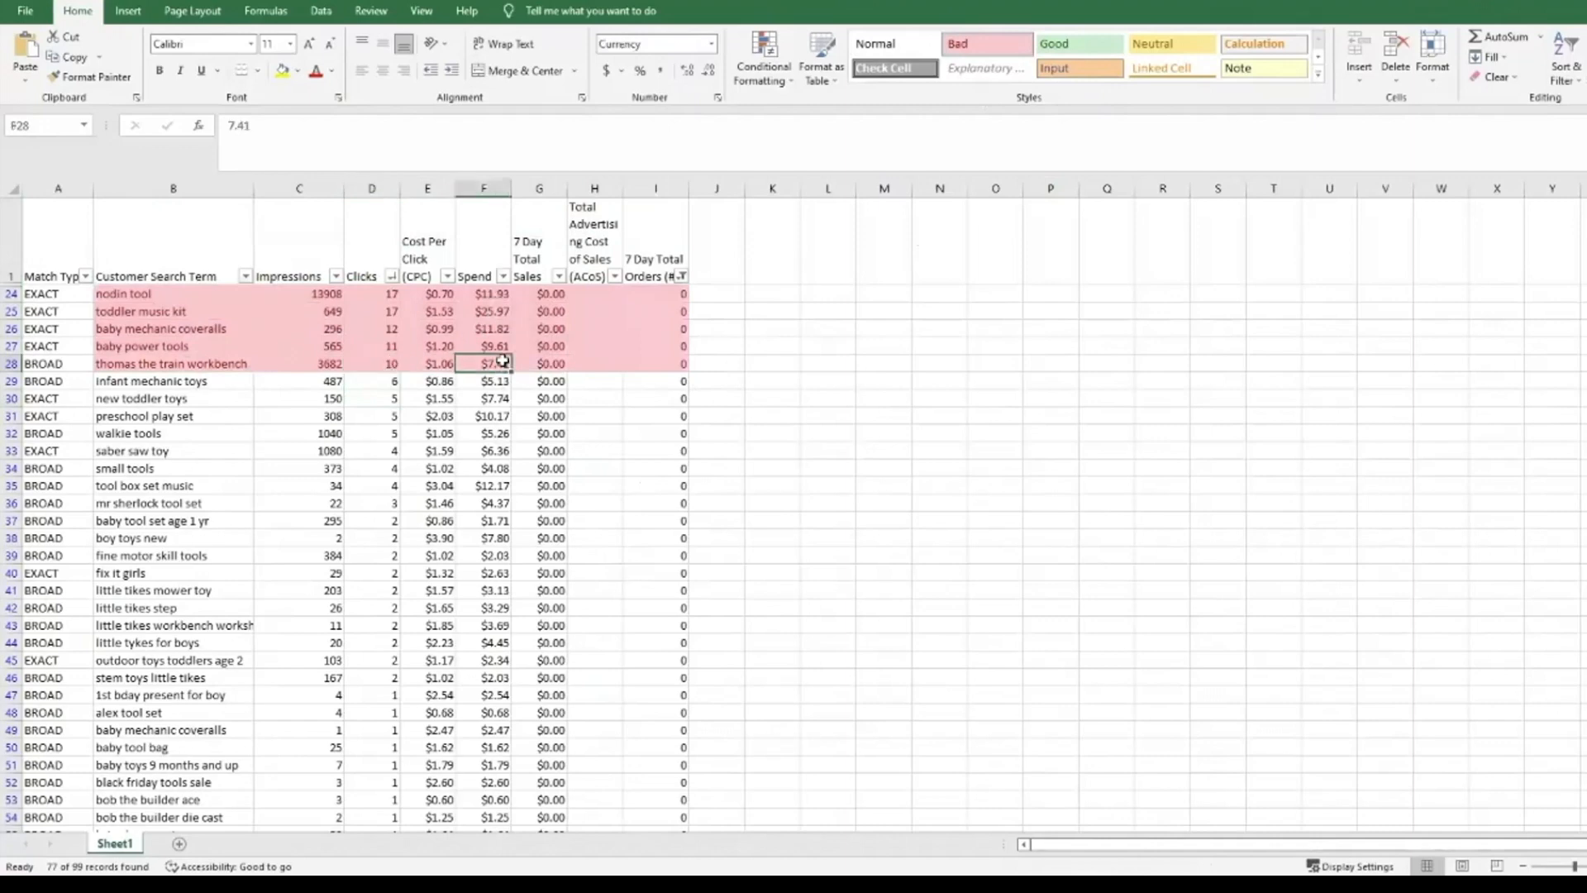
{"action": "left_click_drag", "start_coordinate": [110, 365], "coordinate": [577, 354]}
{"action": "left_click", "coordinate": [438, 376]}
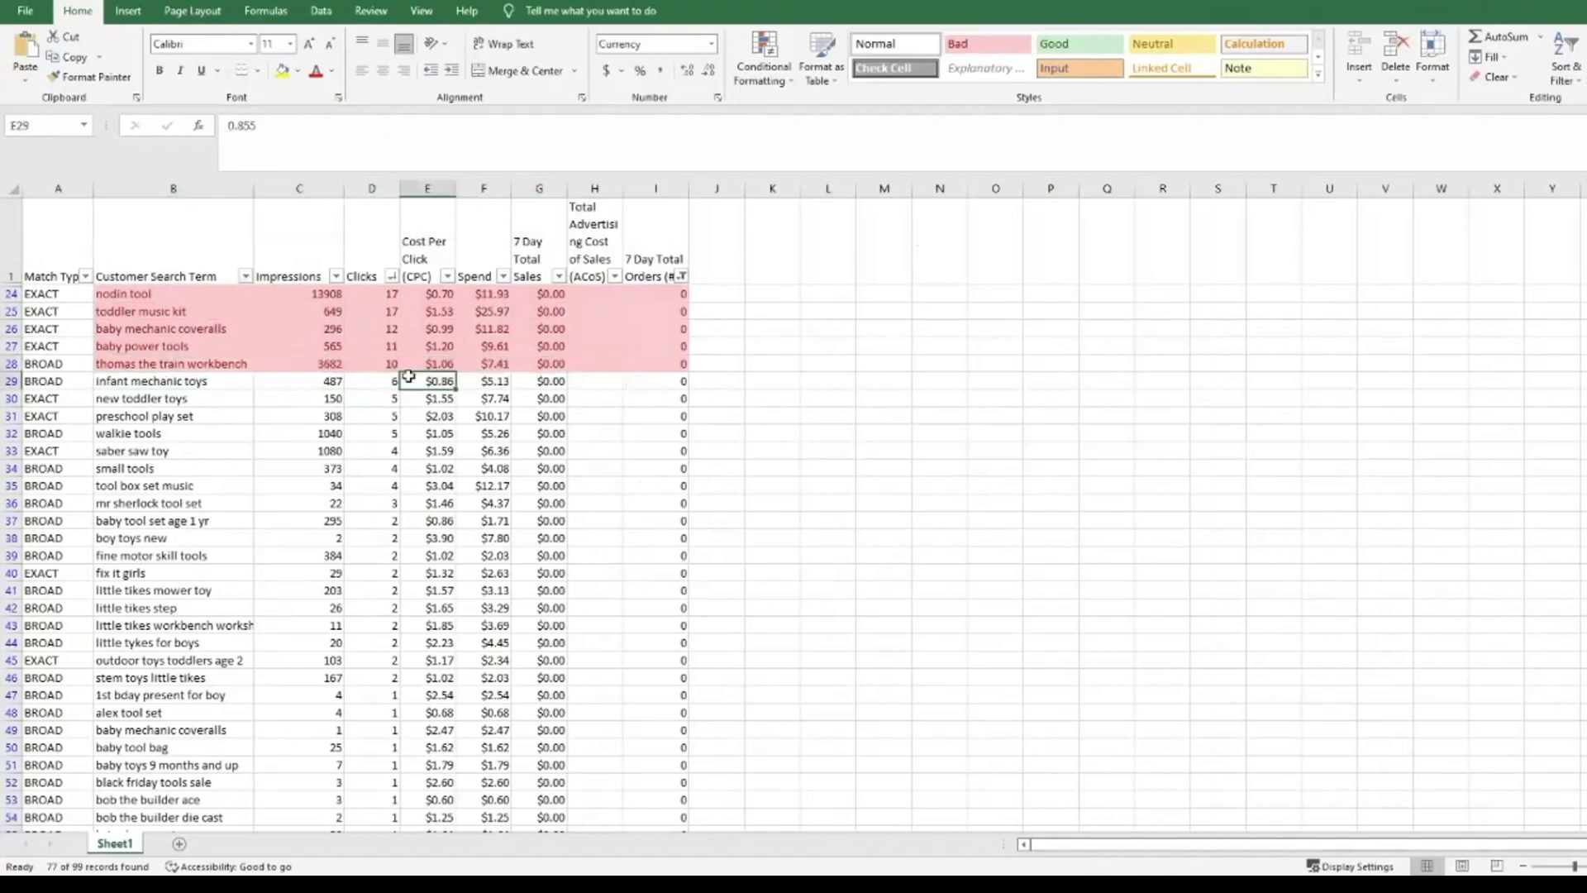
{"action": "left_click", "coordinate": [377, 361]}
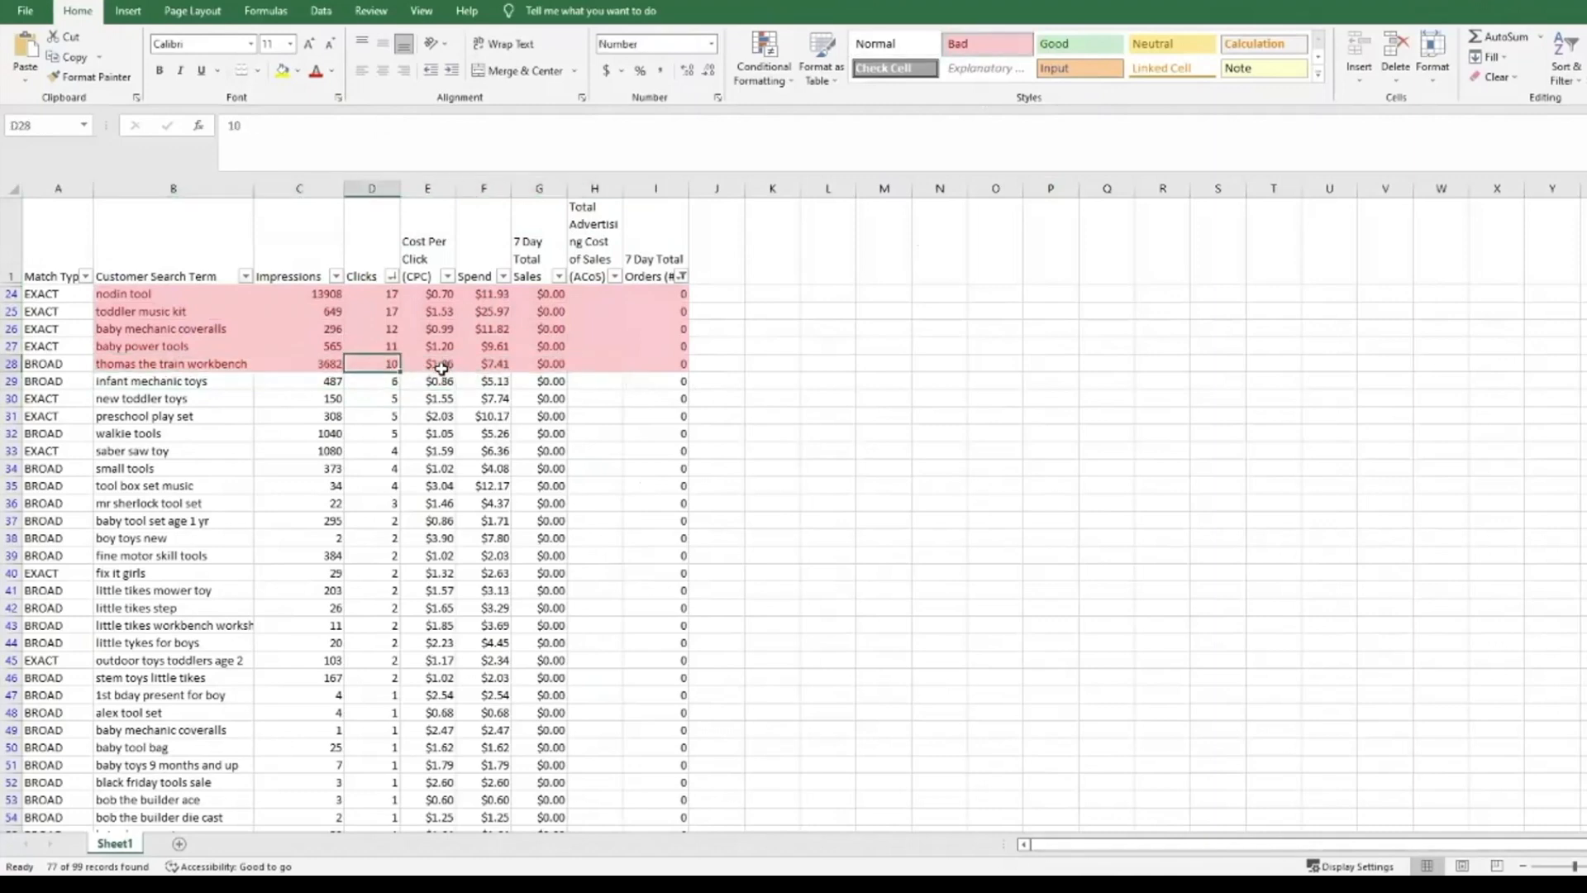
{"action": "left_click", "coordinate": [501, 364]}
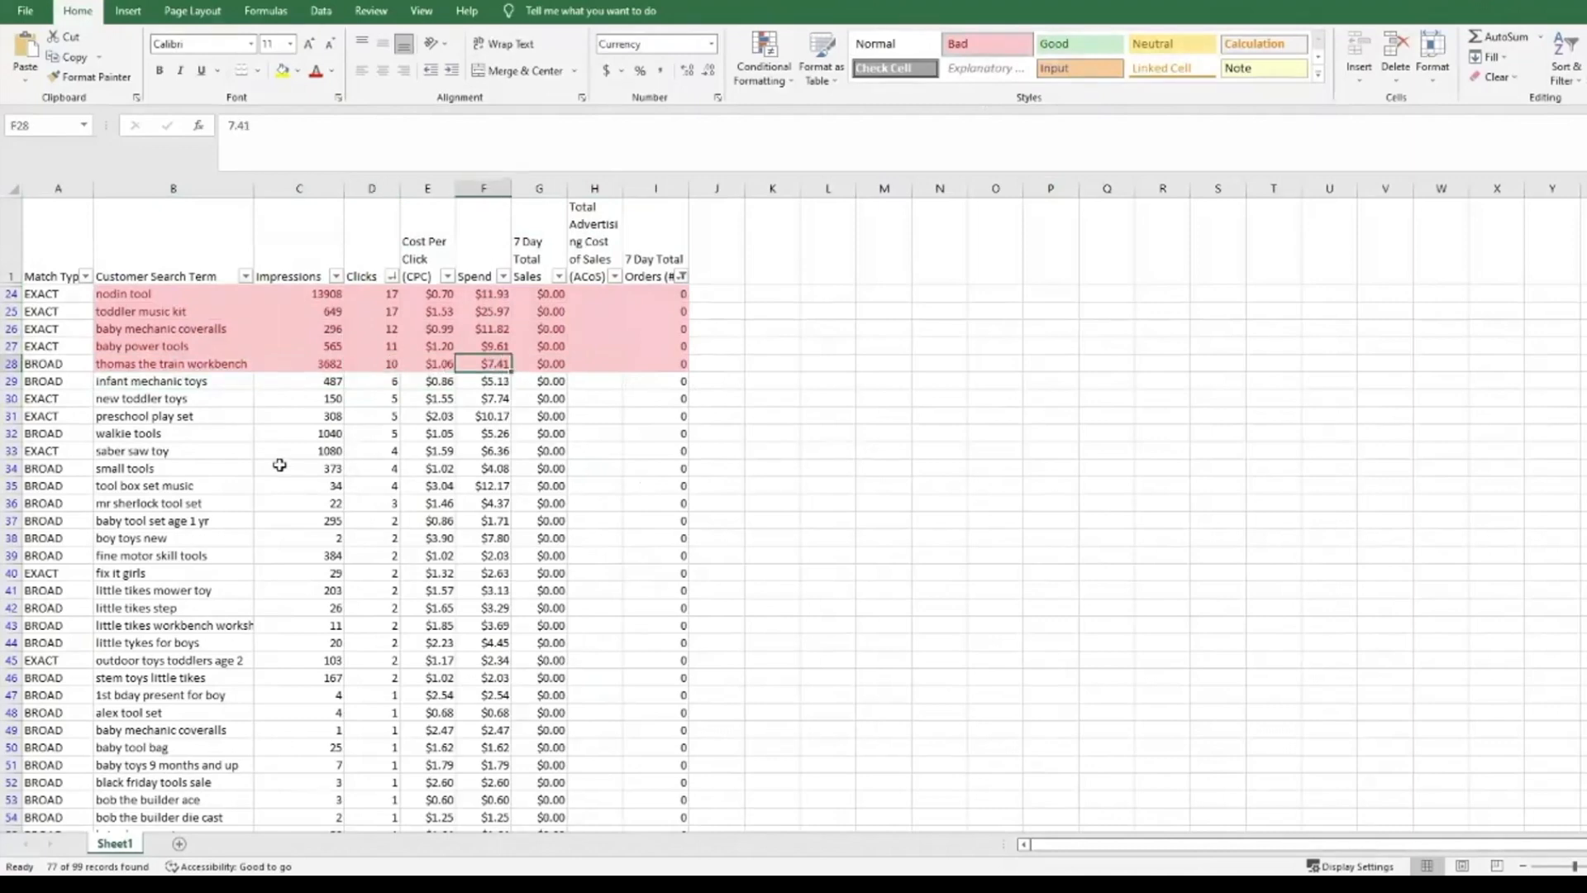
{"action": "left_click", "coordinate": [180, 376]}
{"action": "left_click", "coordinate": [214, 365]}
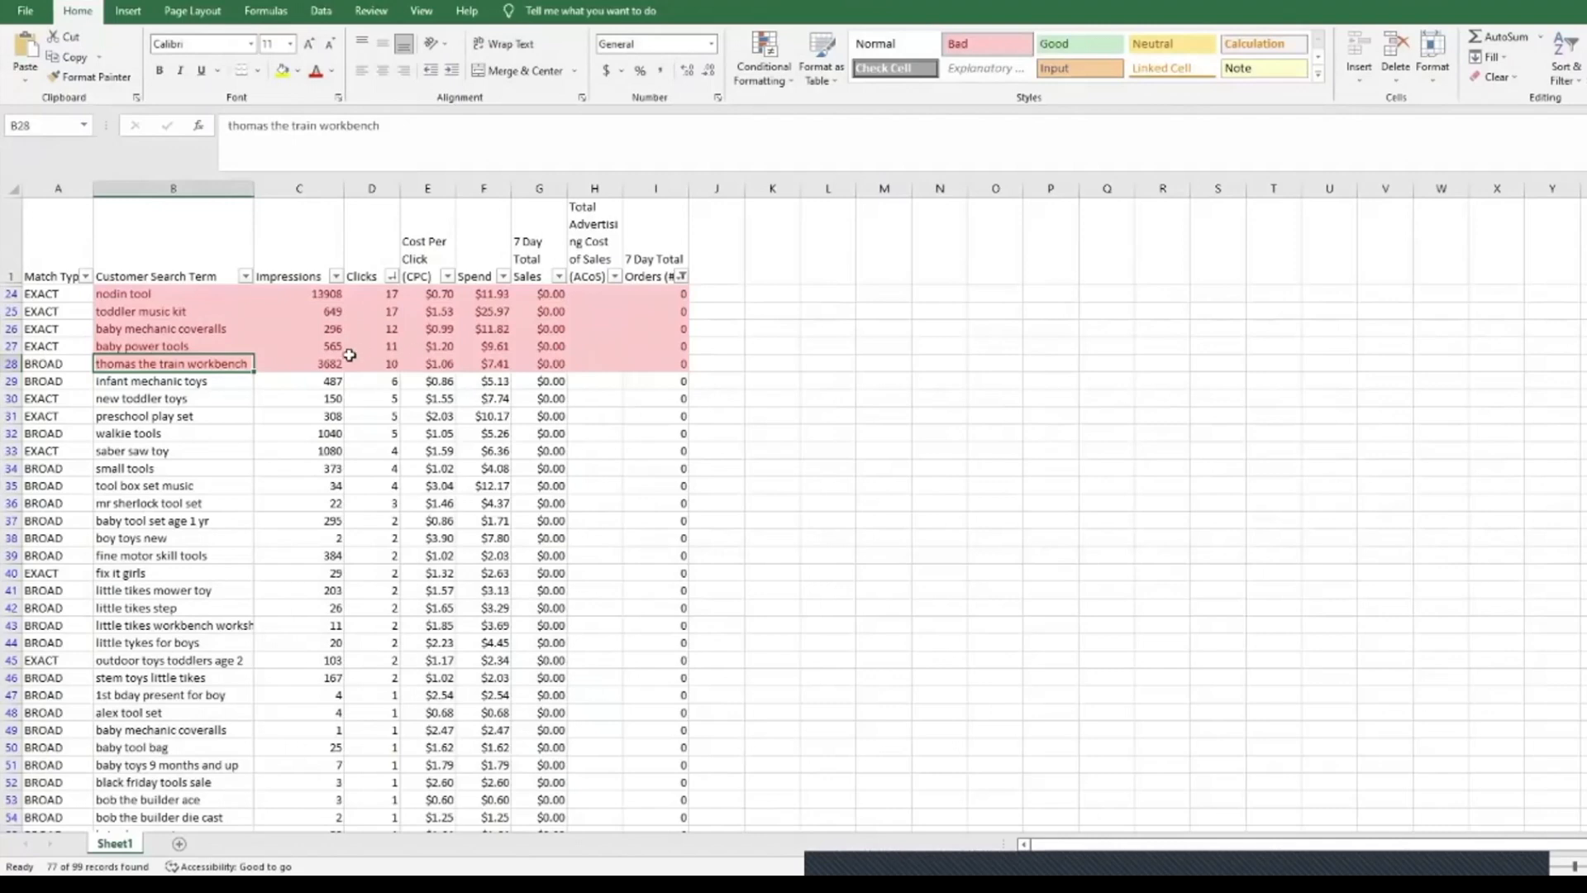
Apply the Normal cell style to the "baby power tools" and "thomas the train workbench" search terms
{"action": "left_click", "coordinate": [259, 340]}
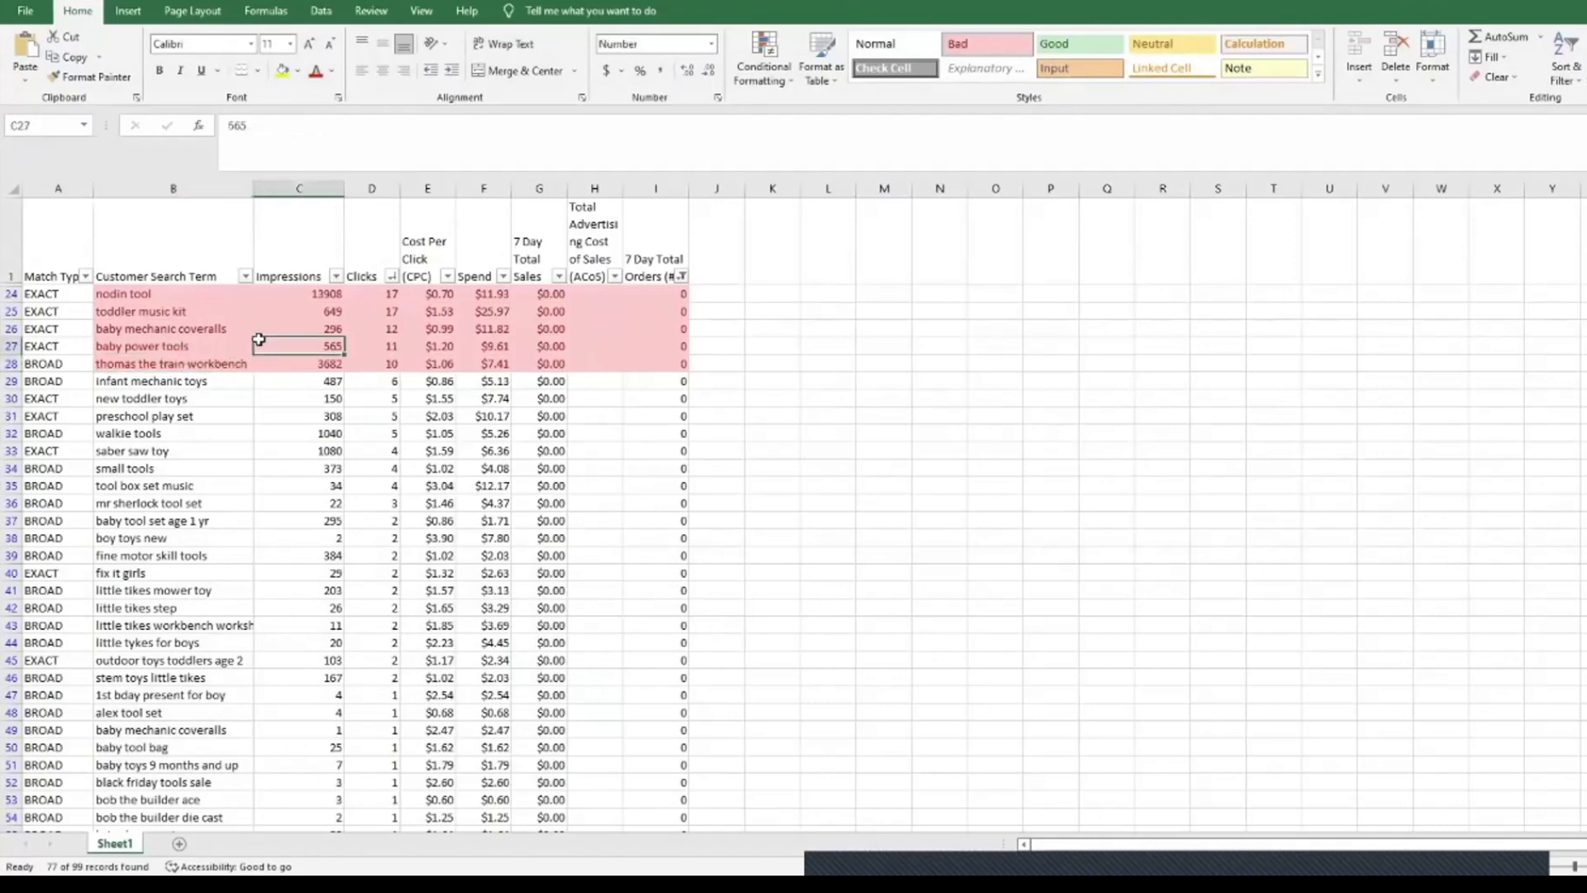
{"action": "left_click", "coordinate": [157, 291]}
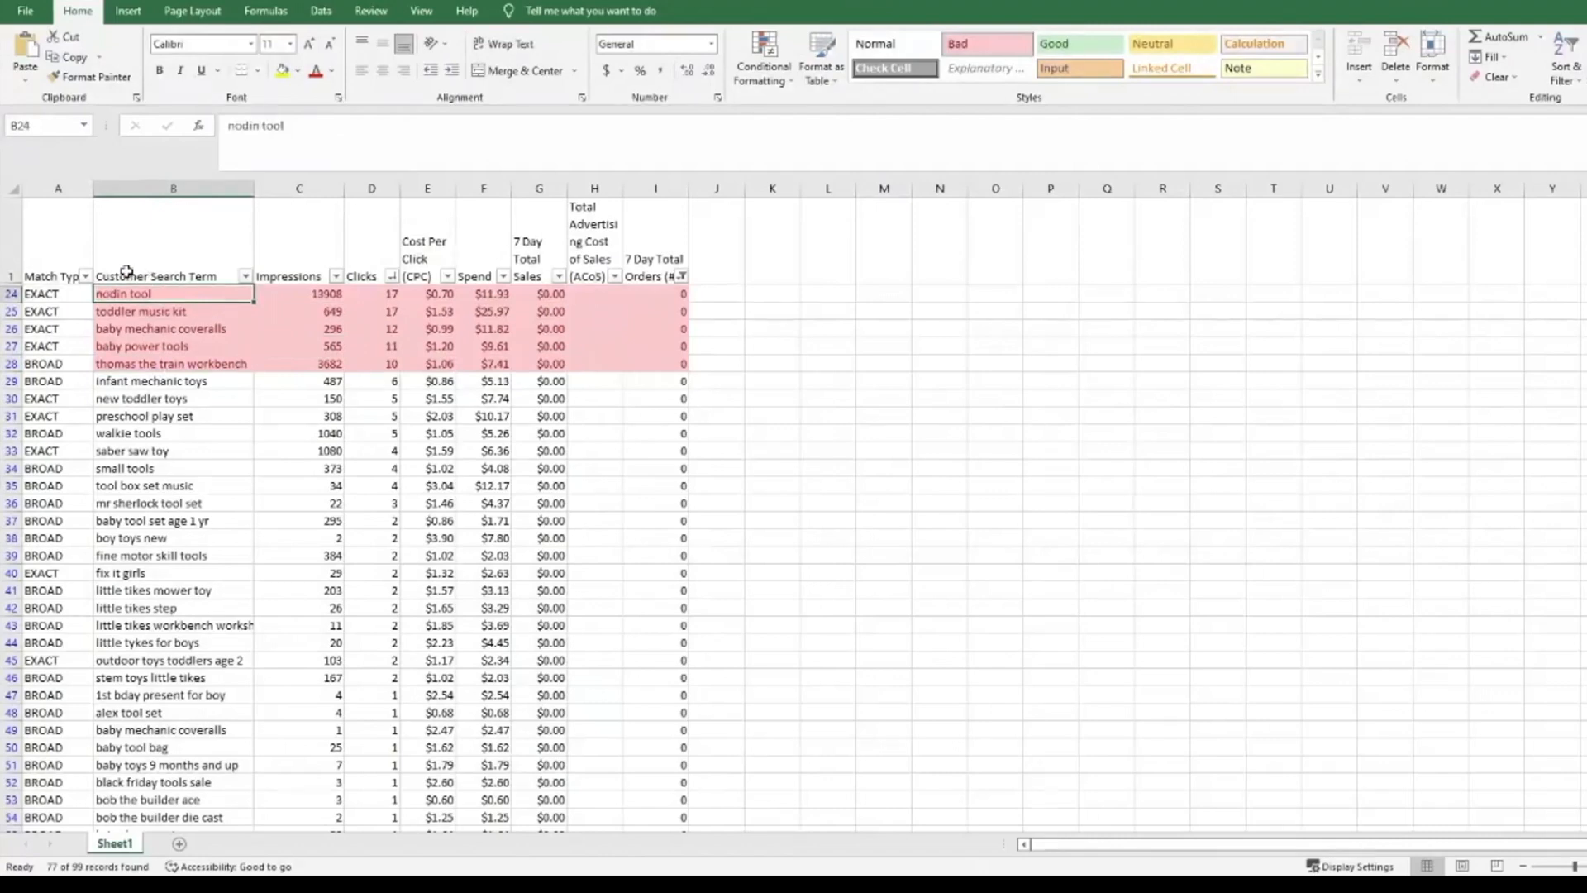
{"action": "left_click", "coordinate": [132, 345]}
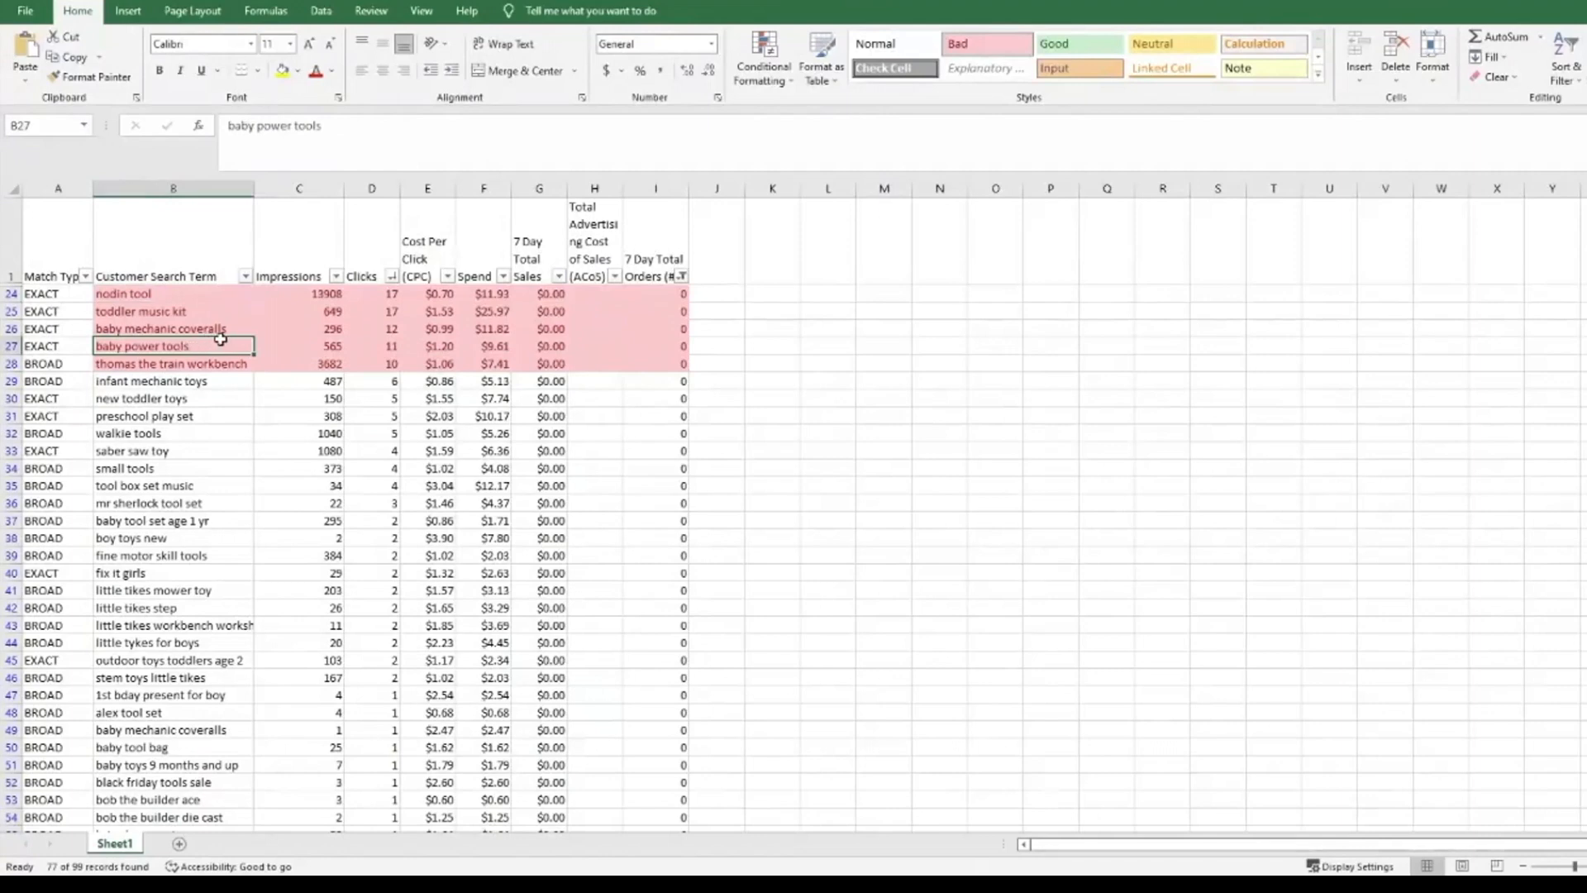
{"action": "left_click", "coordinate": [382, 346]}
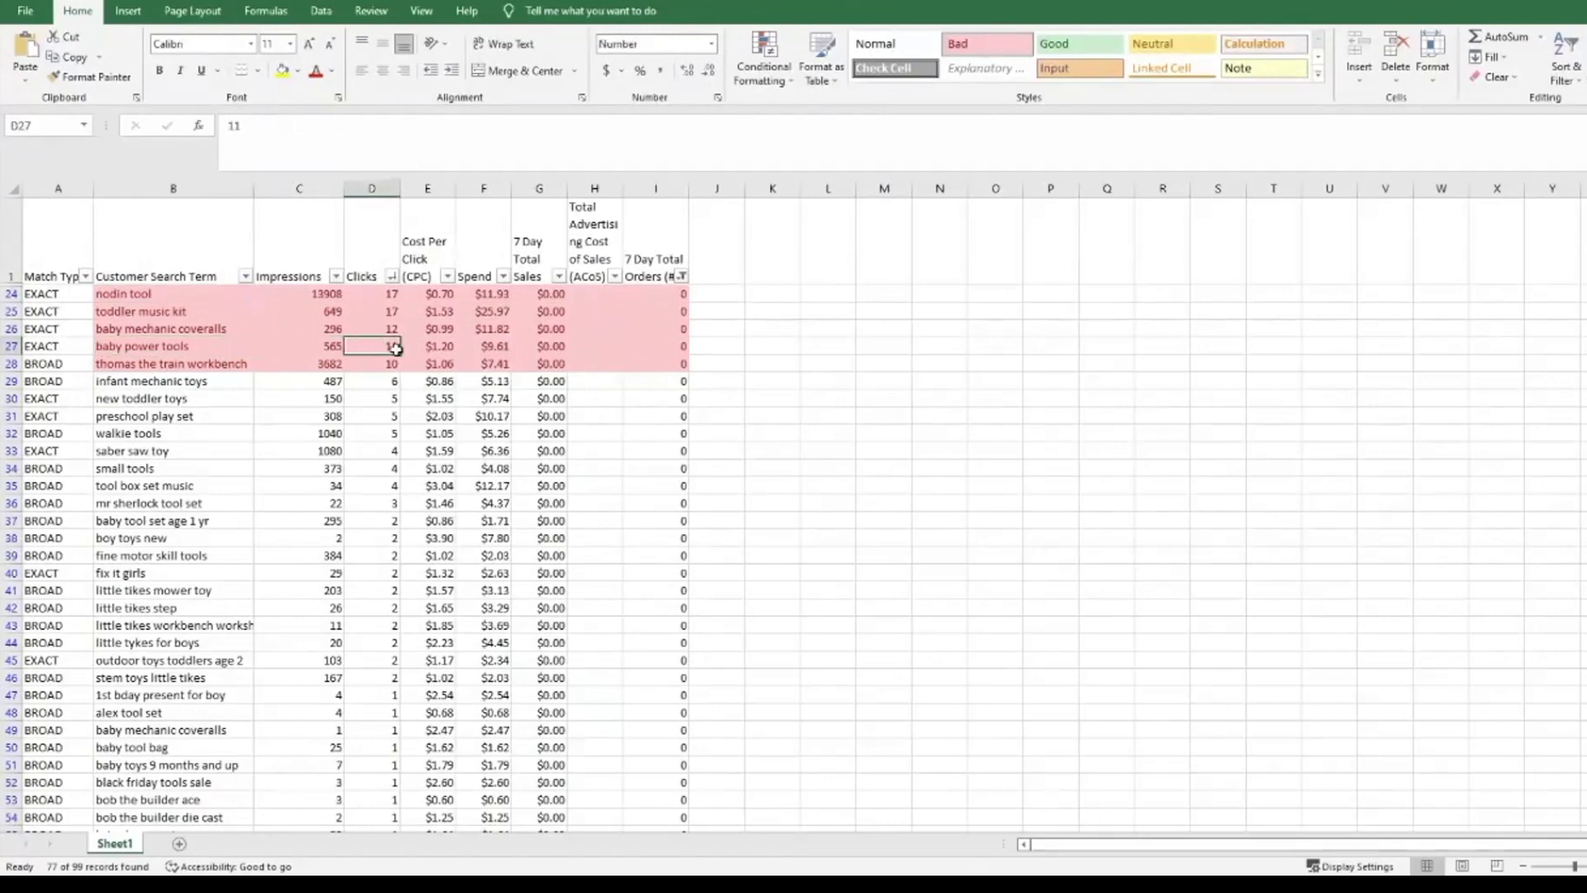
{"action": "left_click", "coordinate": [501, 348]}
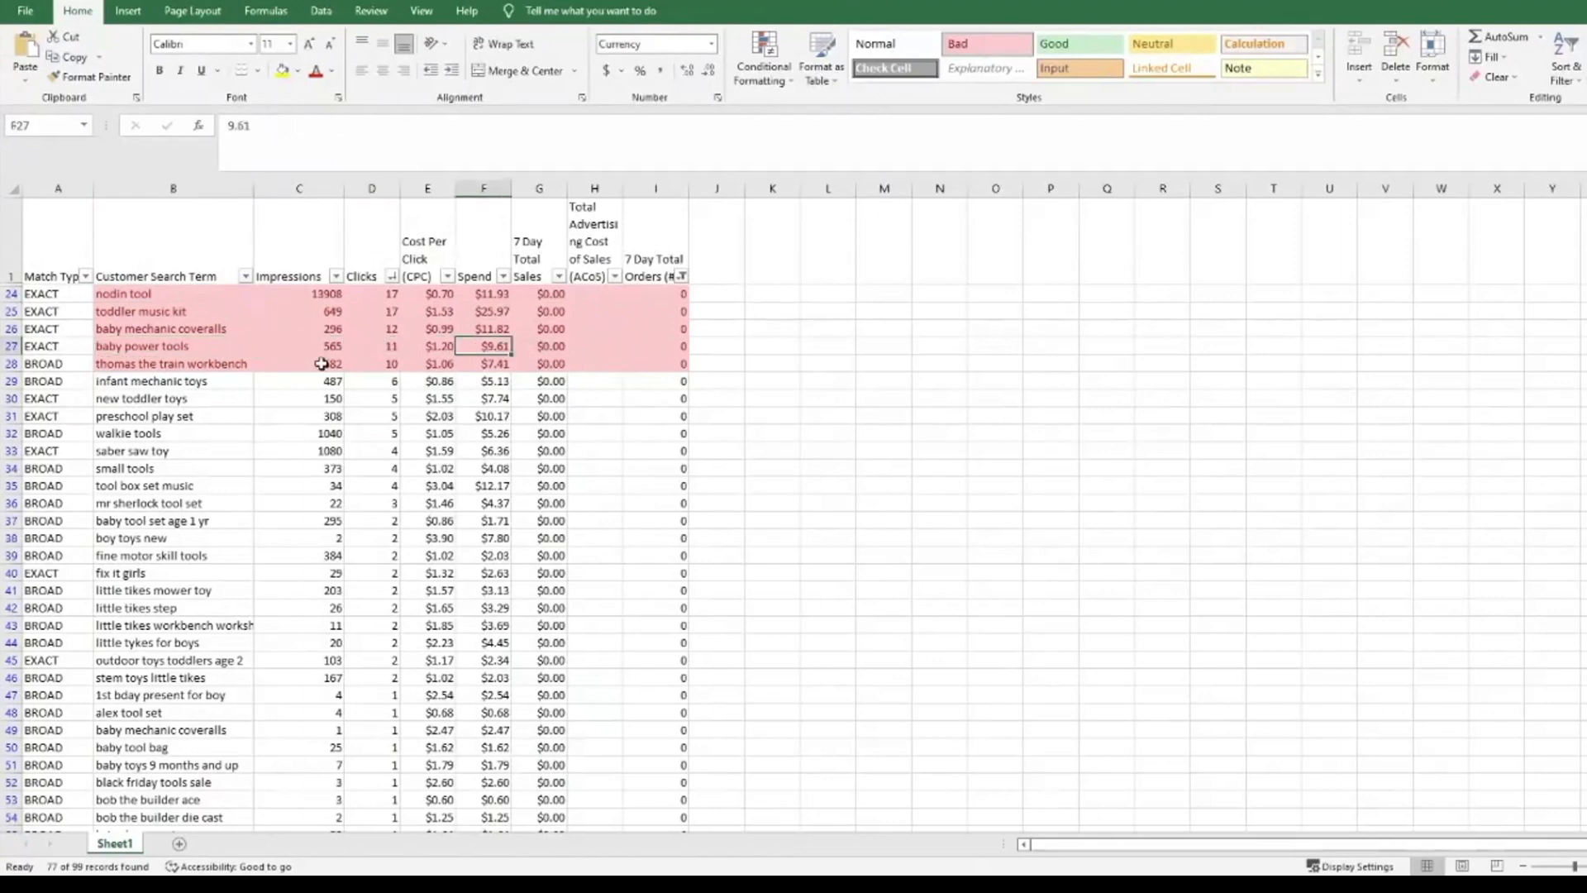
{"action": "left_click", "coordinate": [140, 353]}
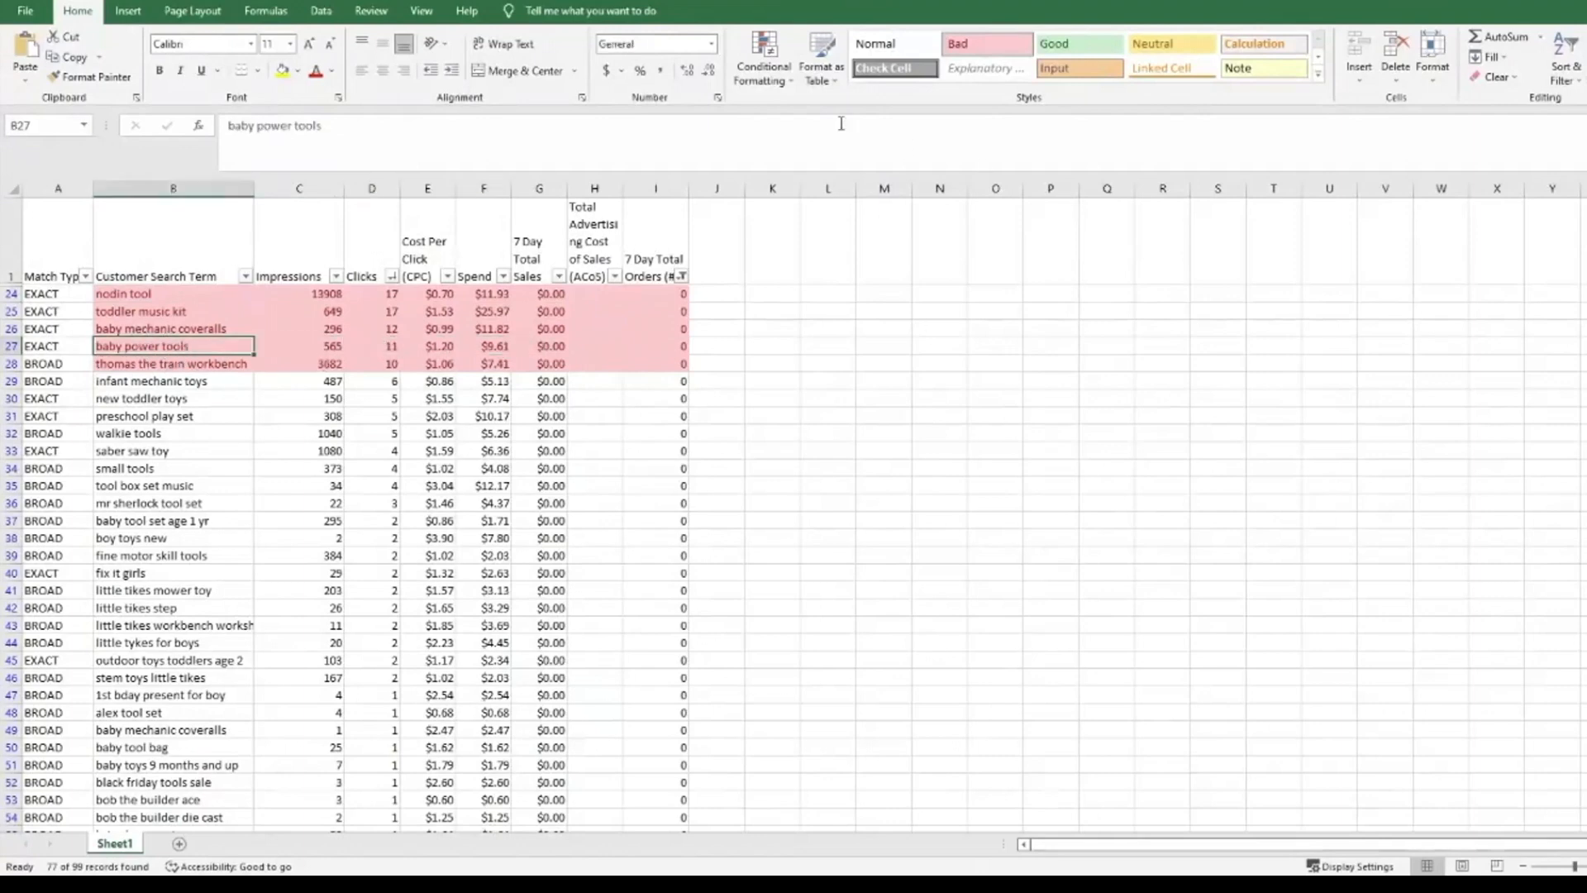
{"action": "left_click", "coordinate": [881, 45]}
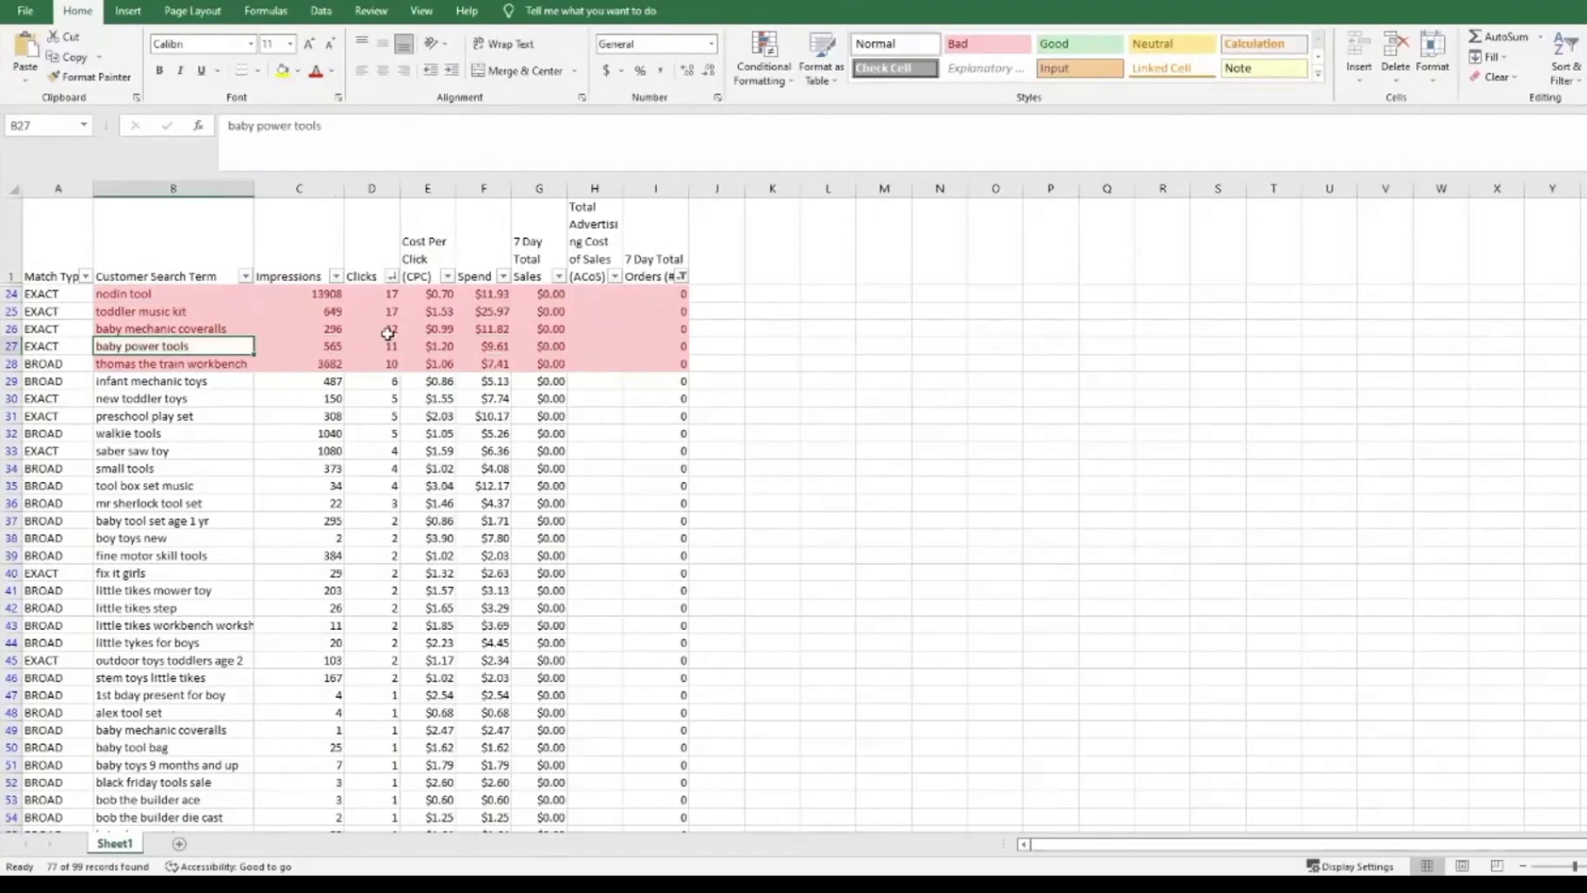
{"action": "left_click", "coordinate": [193, 360]}
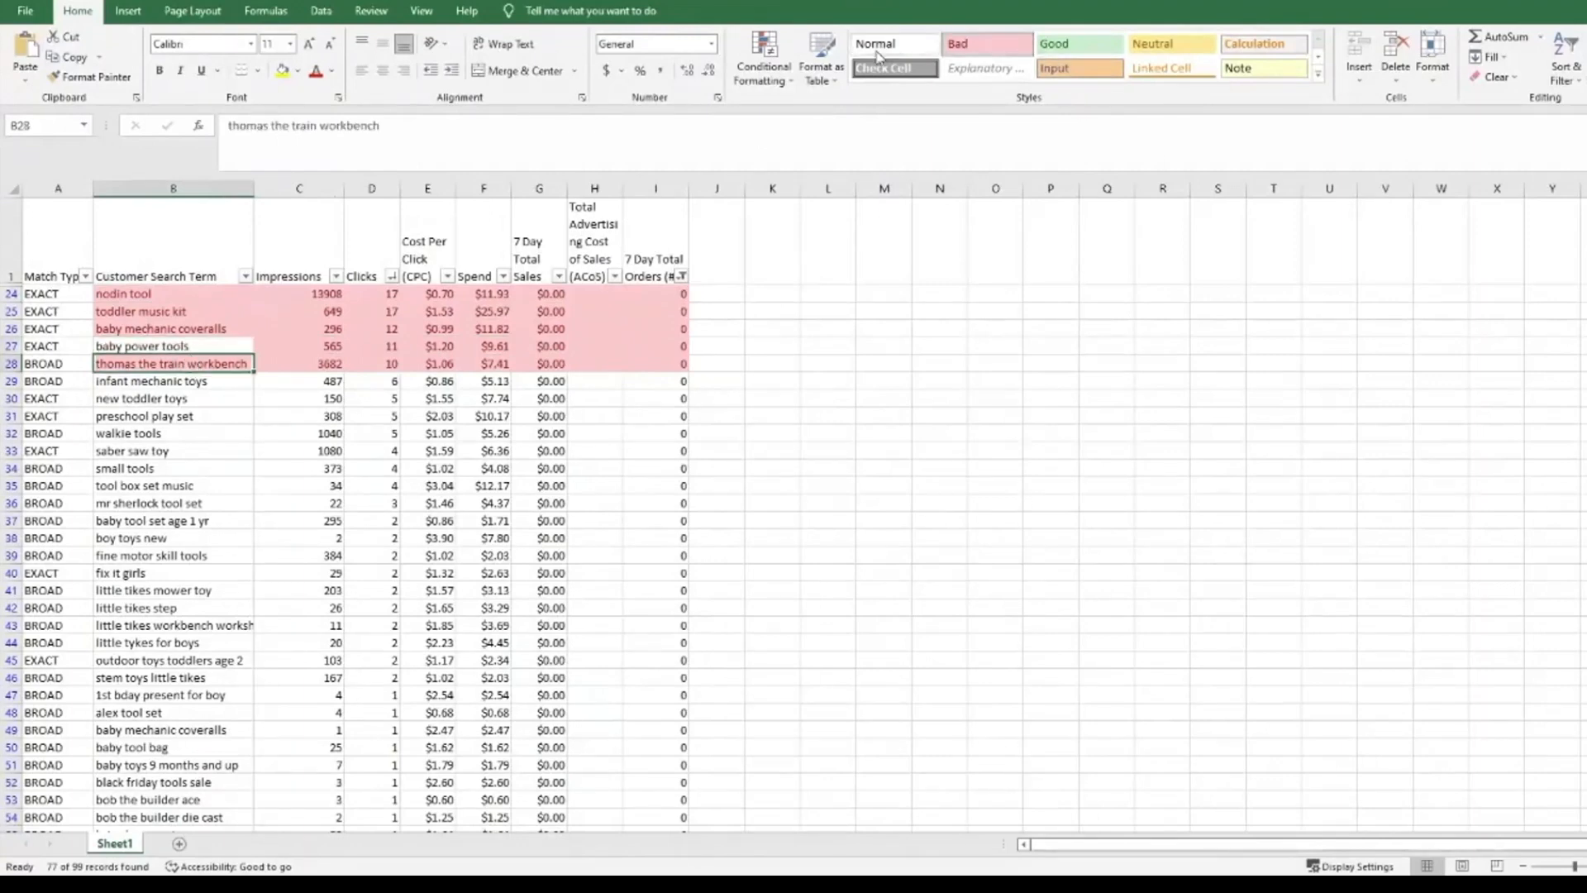
Compare the impressions, clicks and spend of "baby power tools" with the search terms still marked bad above it
{"action": "left_click_drag", "start_coordinate": [166, 346], "coordinate": [498, 345]}
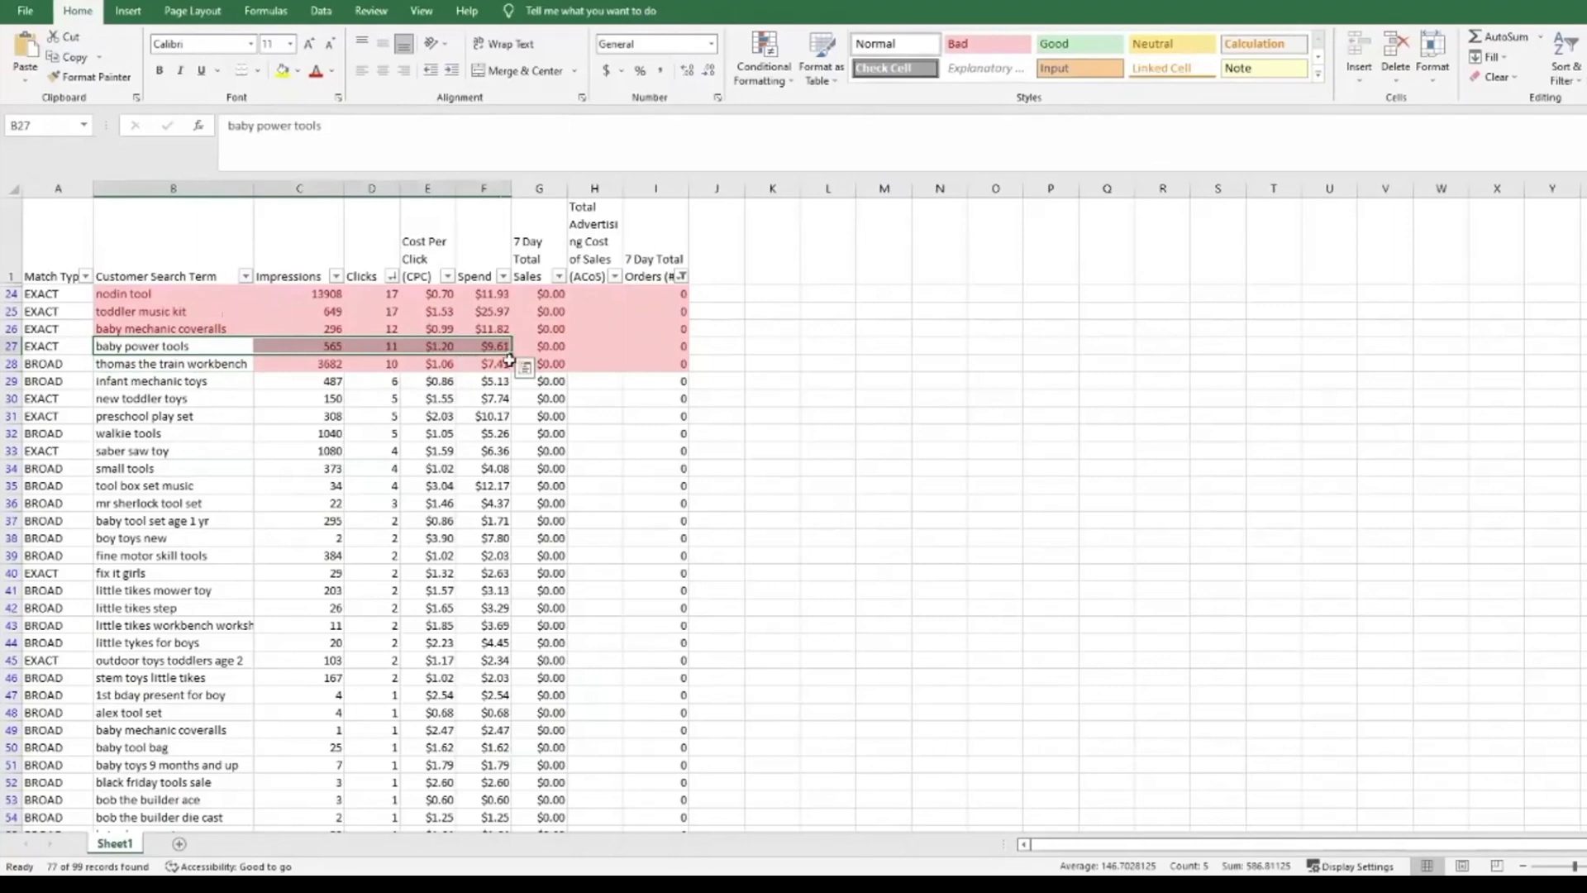
{"action": "left_click", "coordinate": [331, 335]}
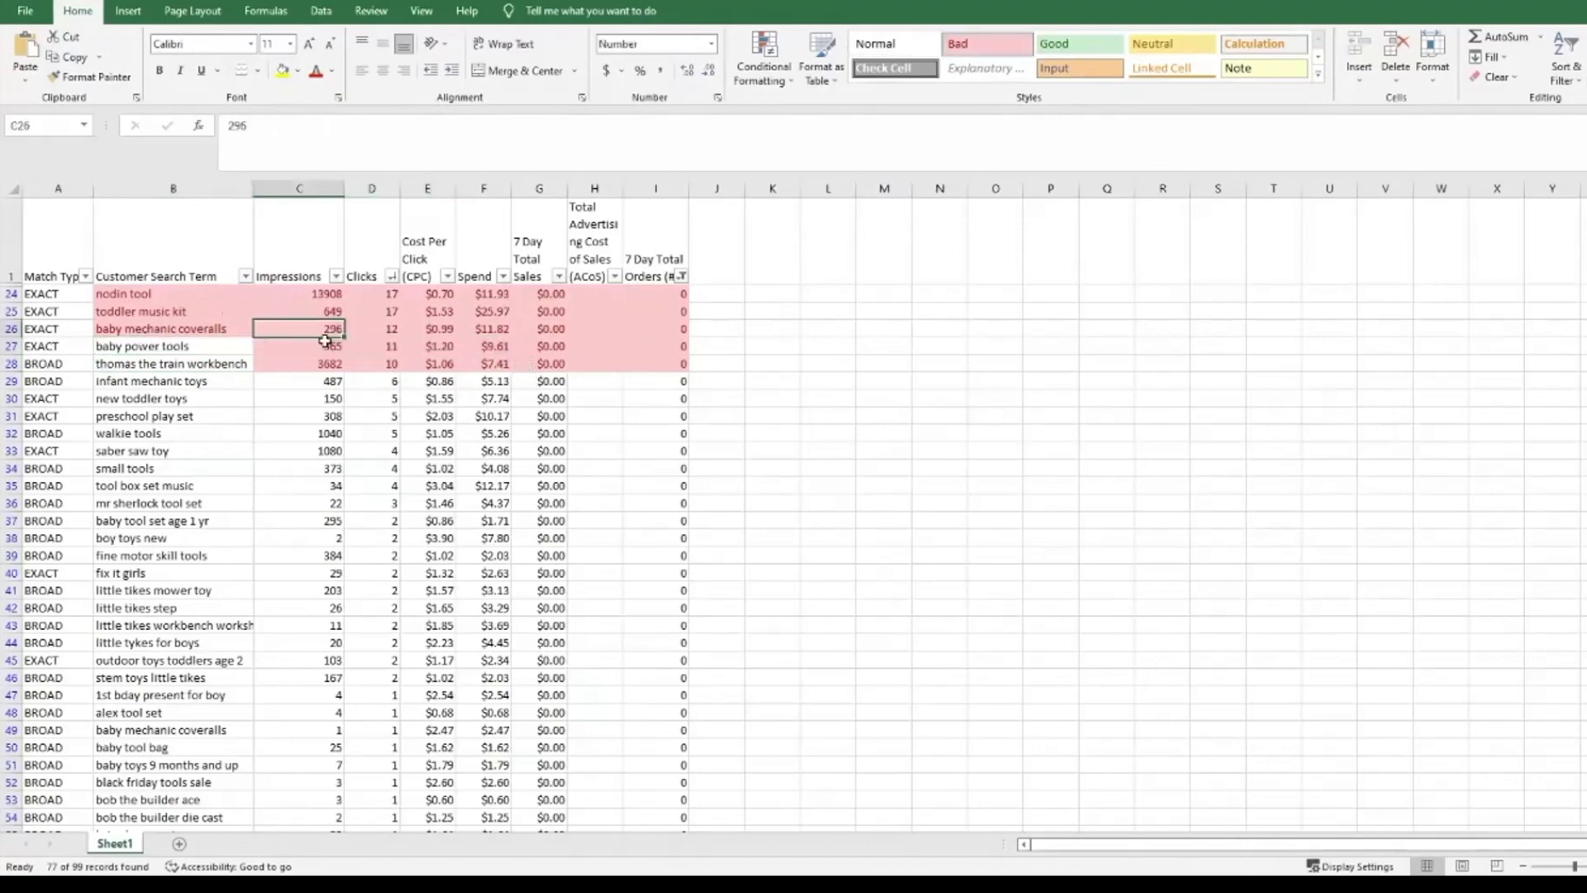
{"action": "left_click_drag", "start_coordinate": [162, 349], "coordinate": [393, 349]}
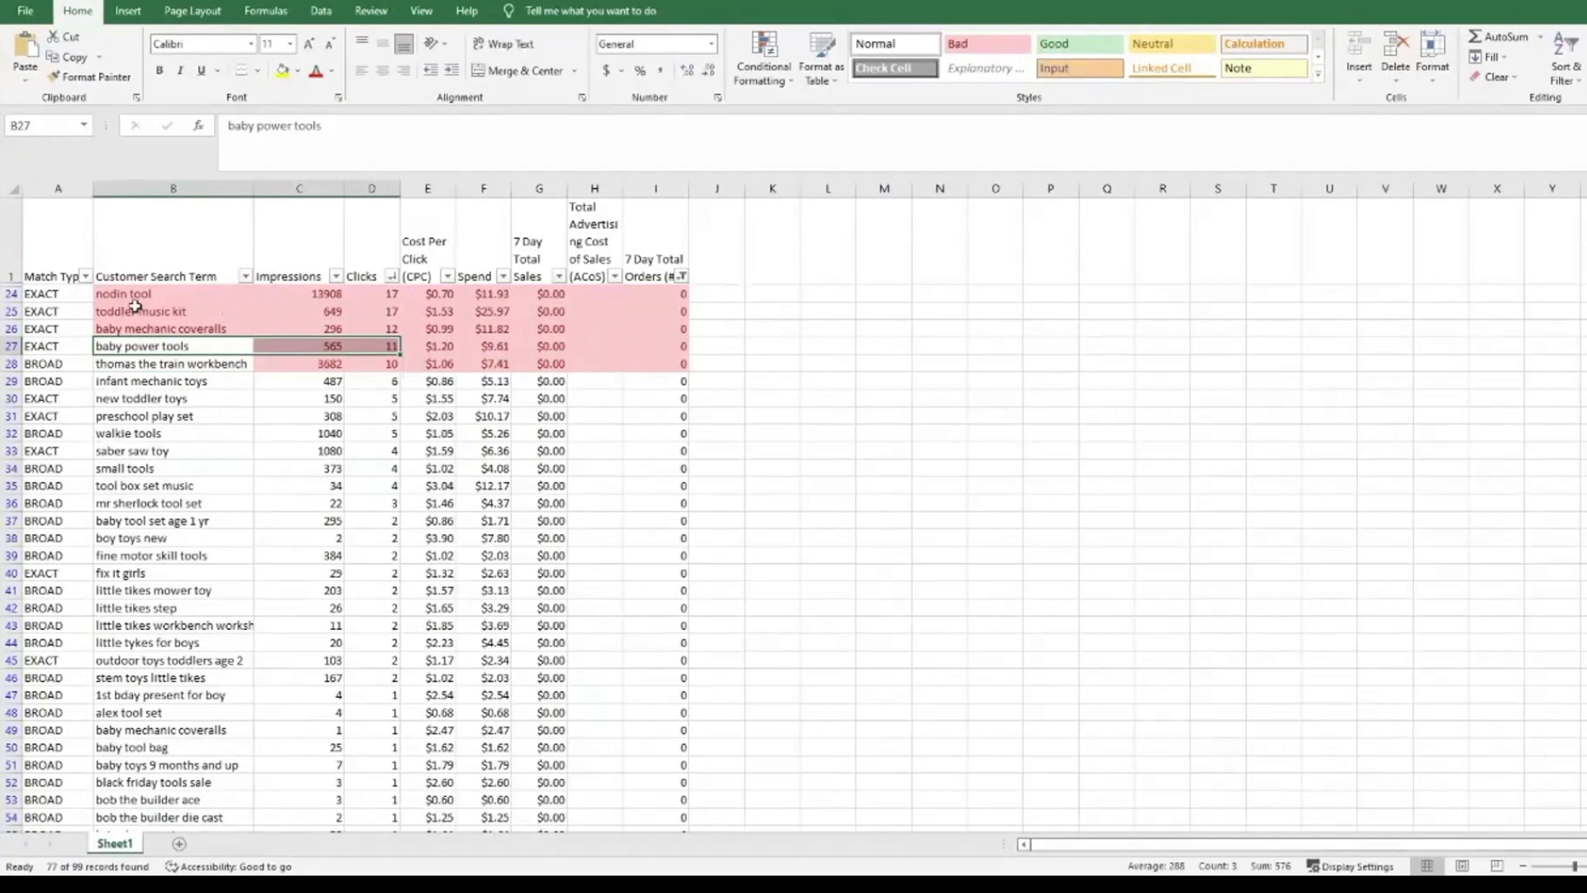
{"action": "left_click_drag", "start_coordinate": [141, 295], "coordinate": [152, 331]}
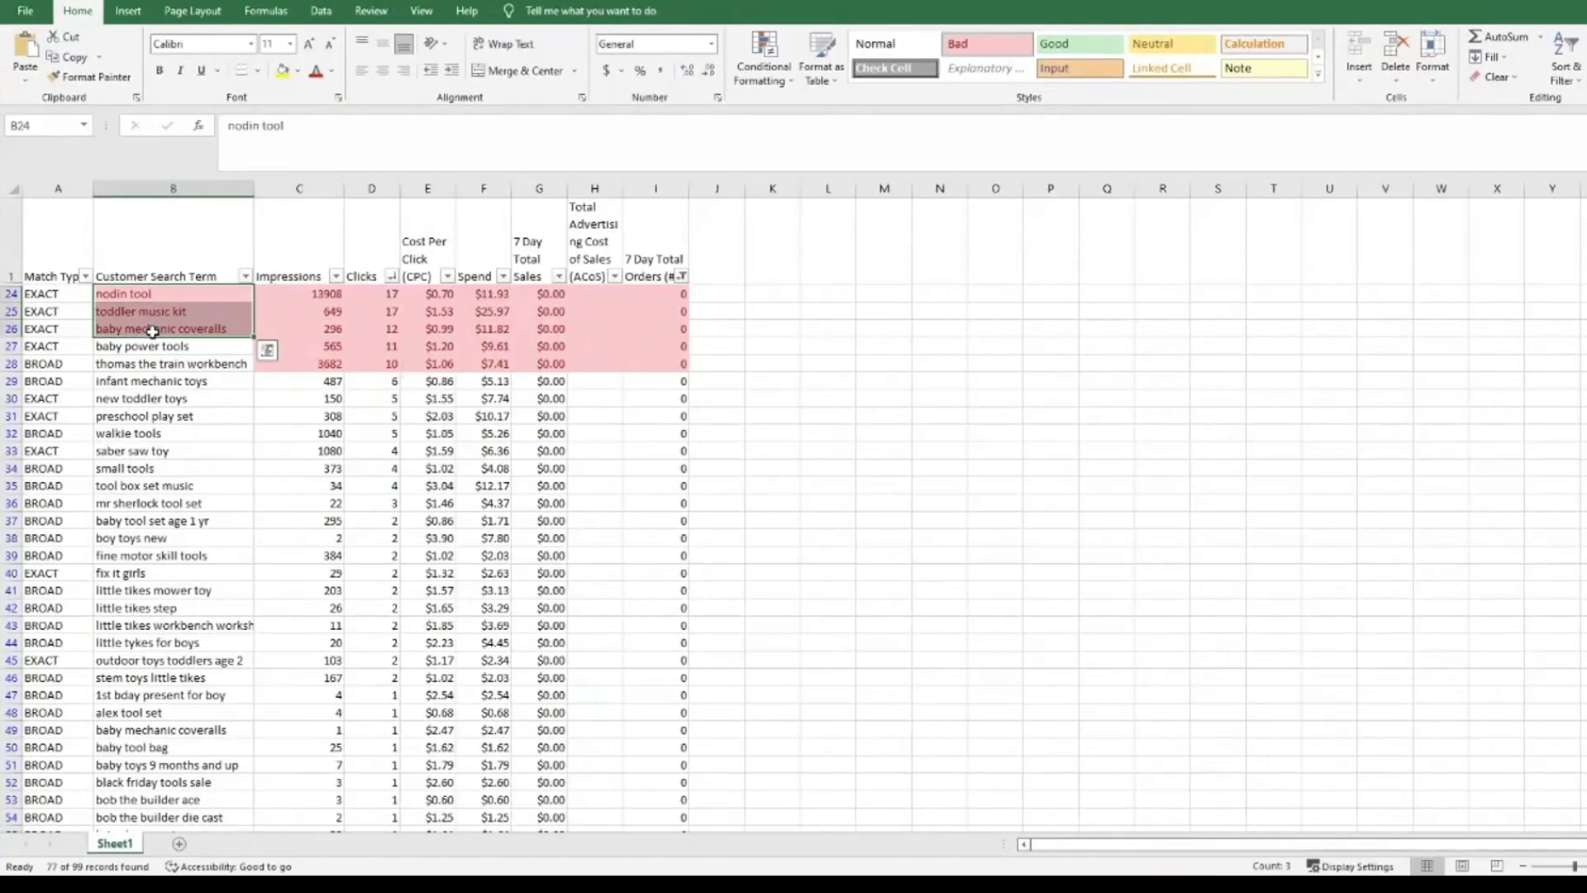
Switch to Amazon Seller Central in the browser and open the Campaign Manager
{"action": "key", "text": "alt+Tab"}
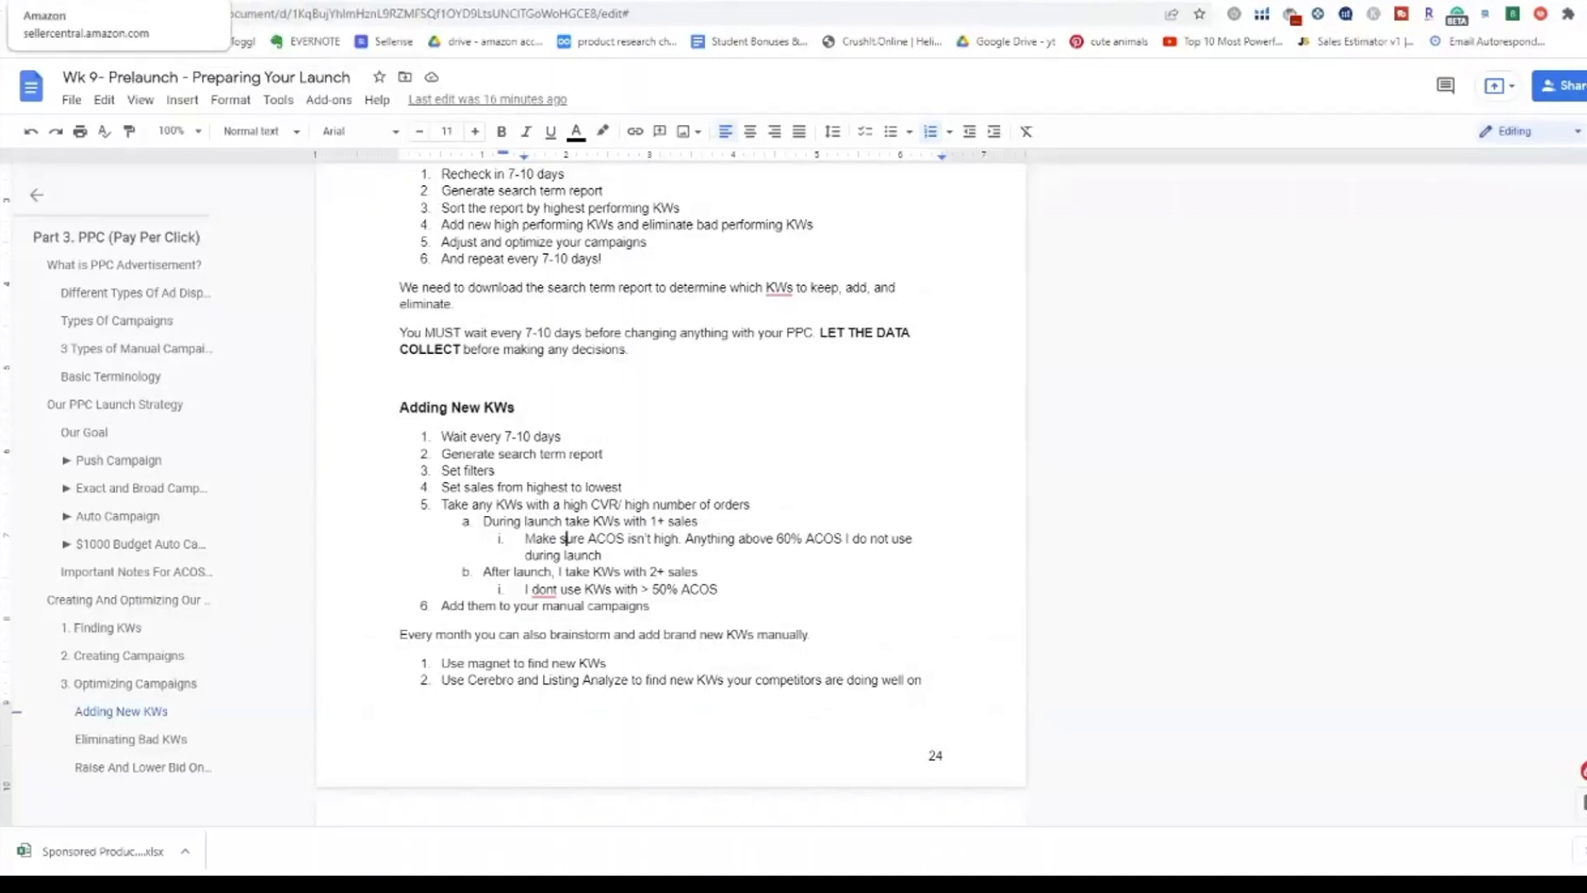
{"action": "left_click", "coordinate": [58, 2]}
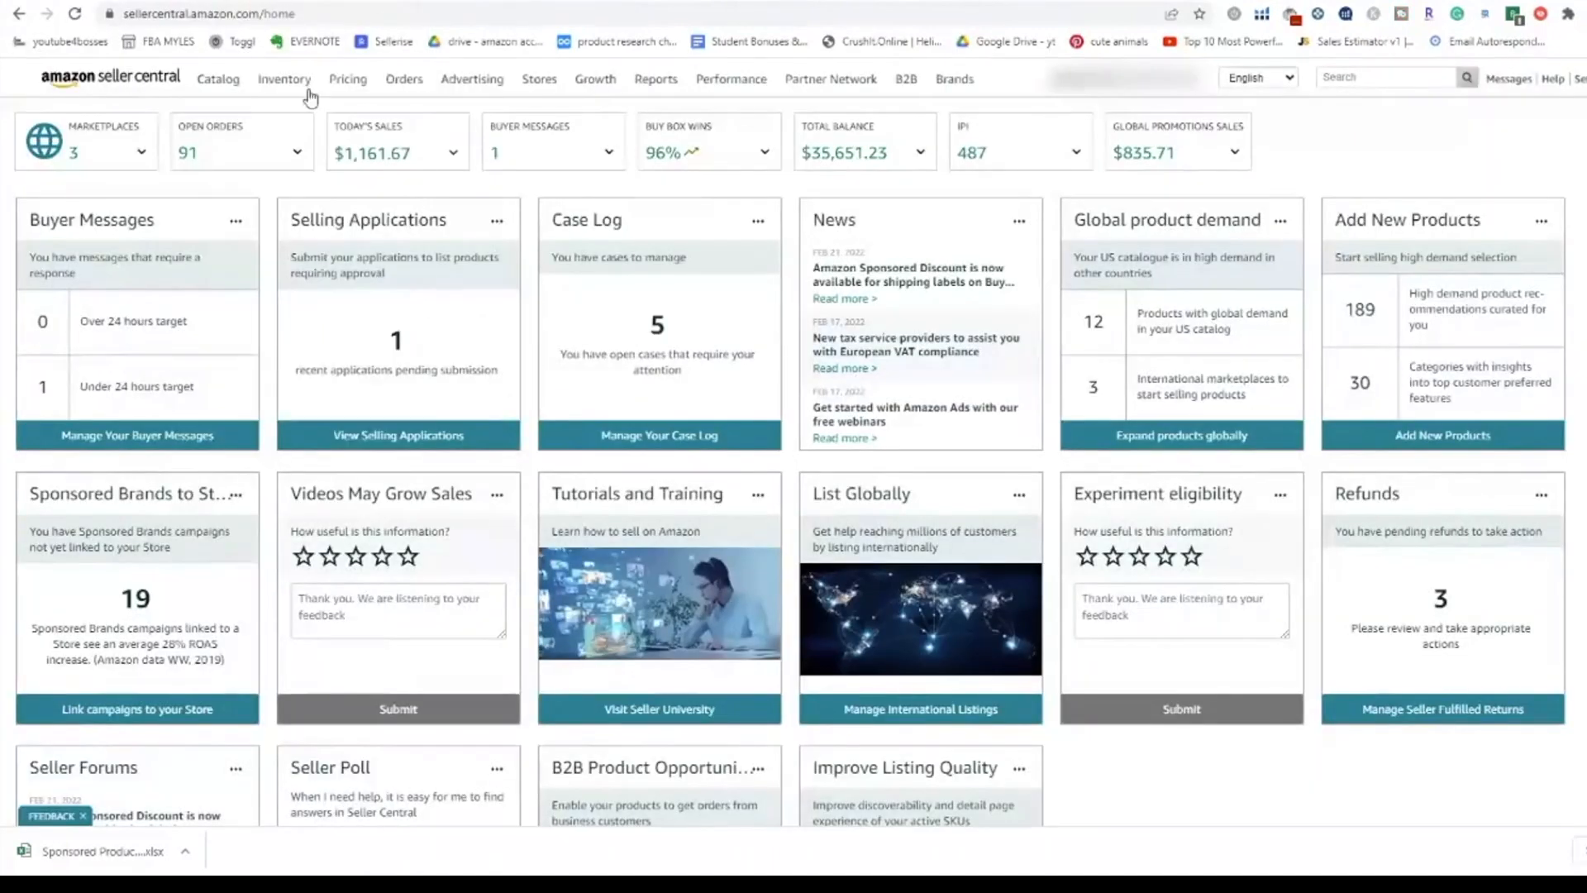
{"action": "mouse_move", "coordinate": [459, 82]}
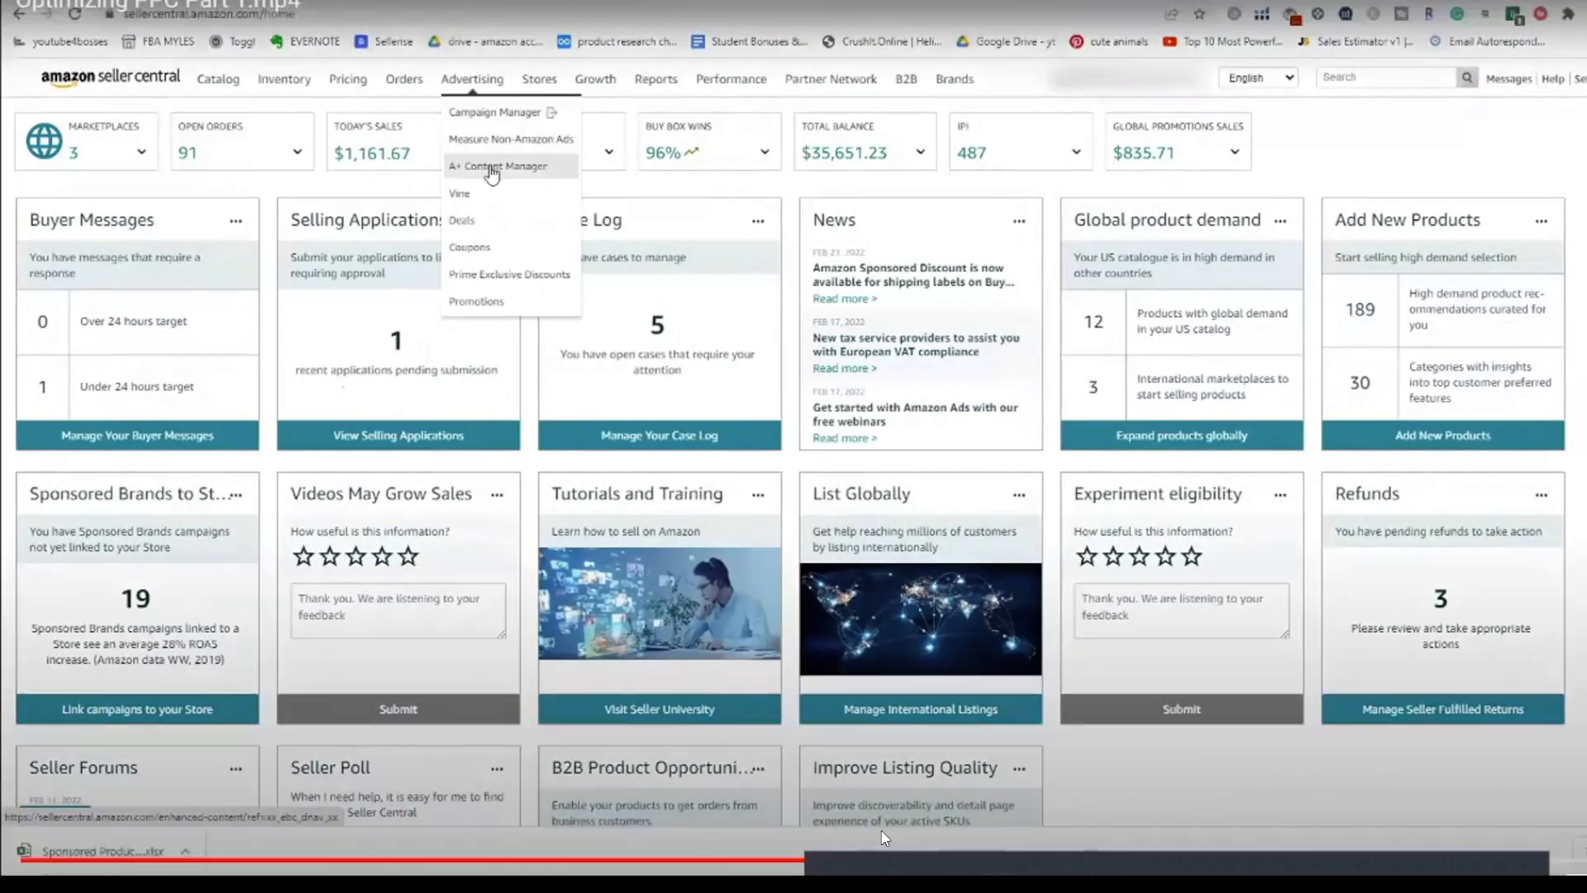
{"action": "left_click", "coordinate": [500, 116]}
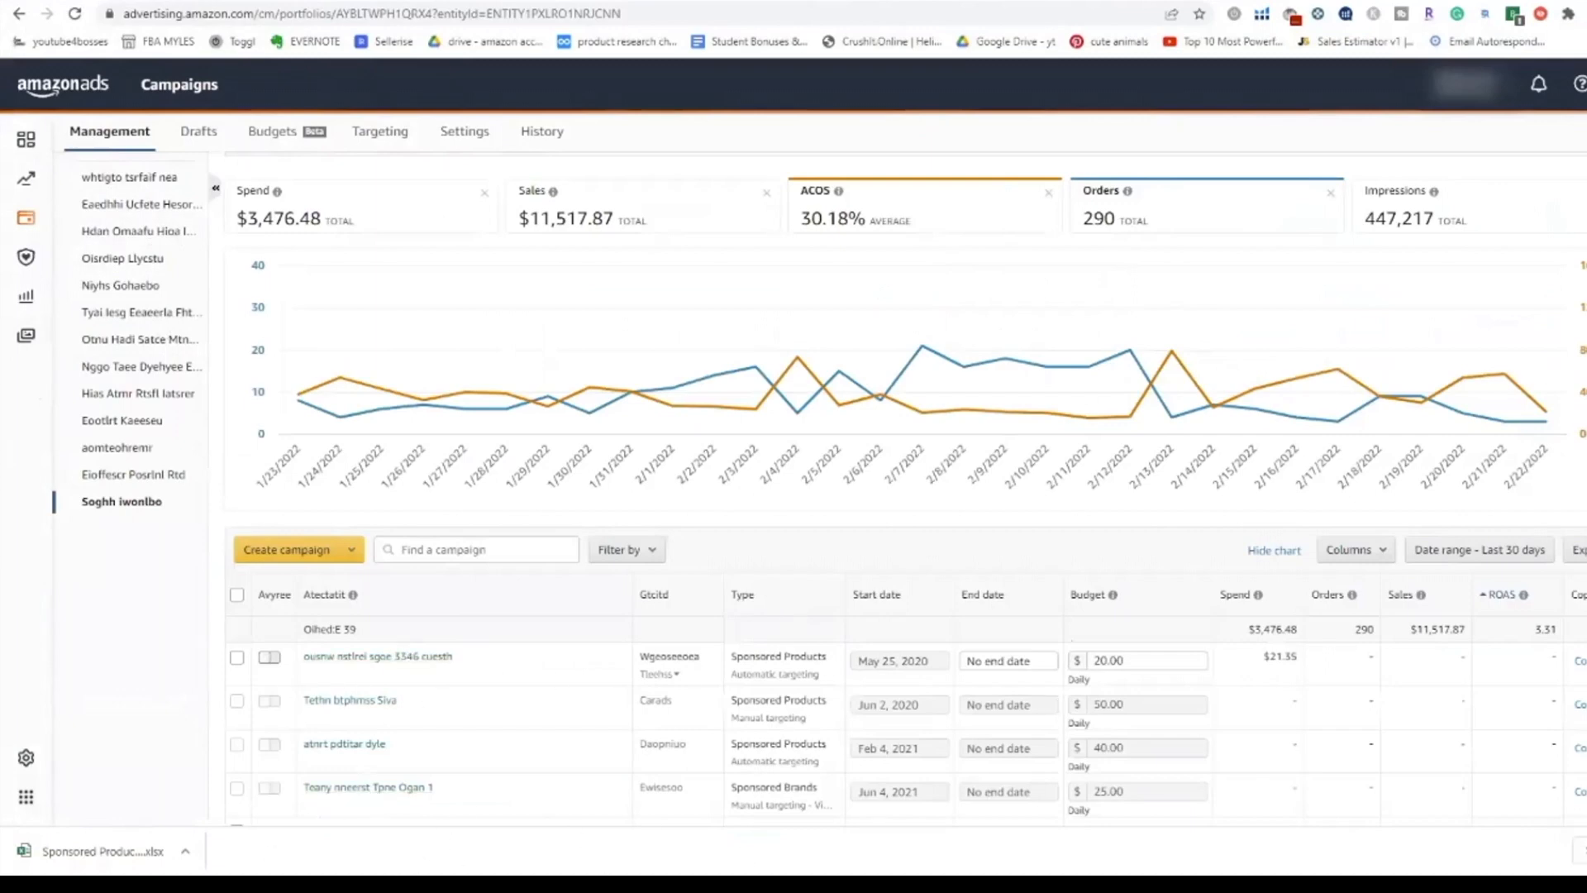
Start adding keywords to the ad group's targeting, restrict the match type to Exact and choose to enter a list
{"action": "mouse_move", "coordinate": [533, 885]}
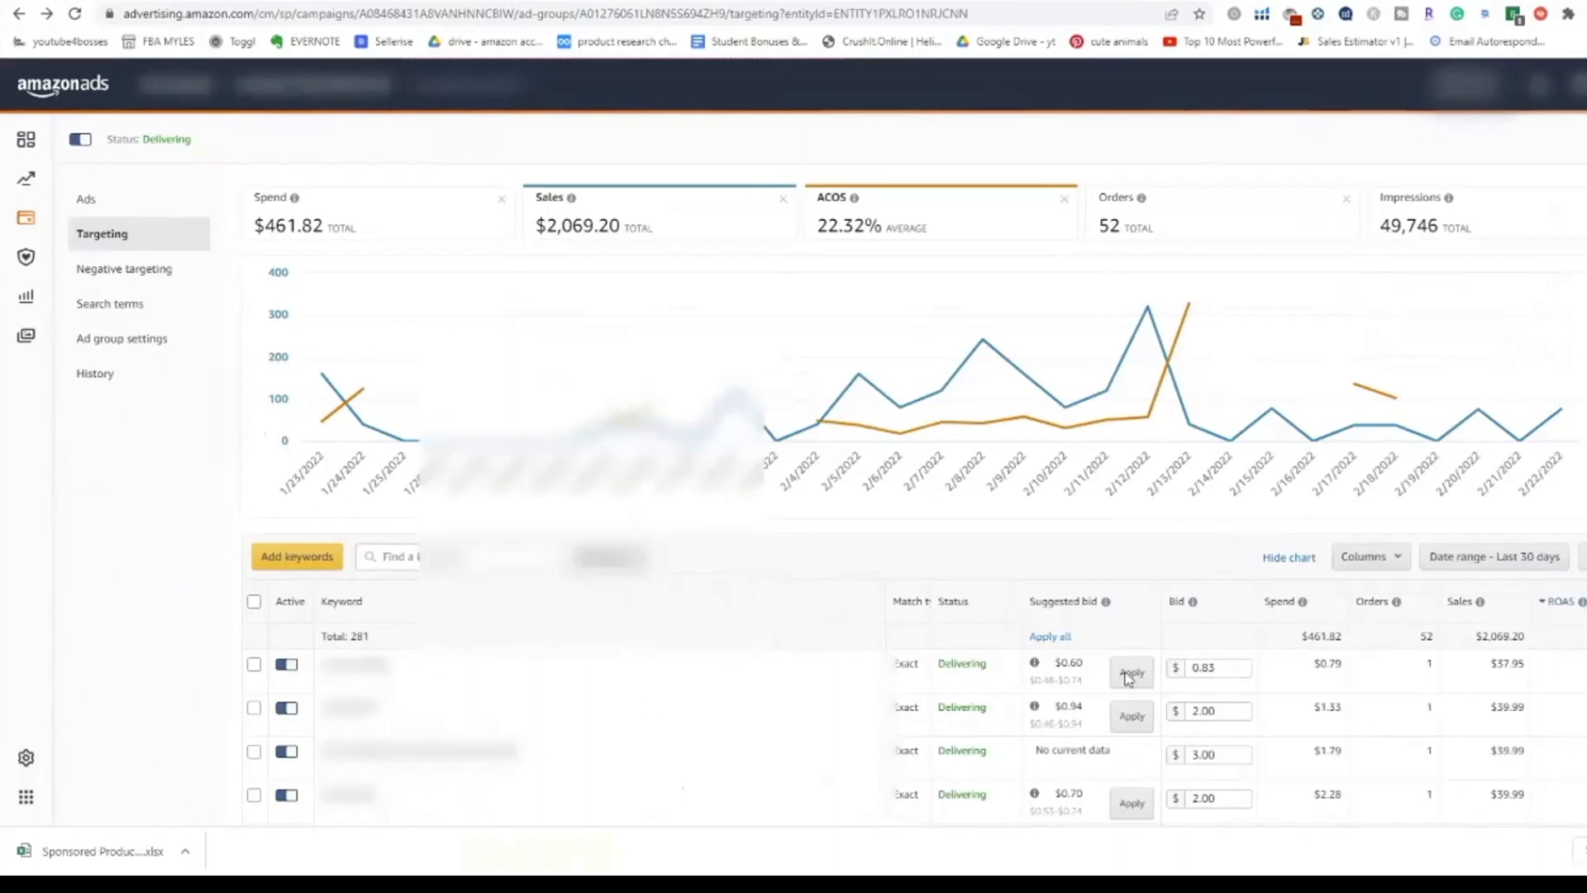
{"action": "left_click", "coordinate": [1513, 559]}
{"action": "left_click", "coordinate": [302, 559]}
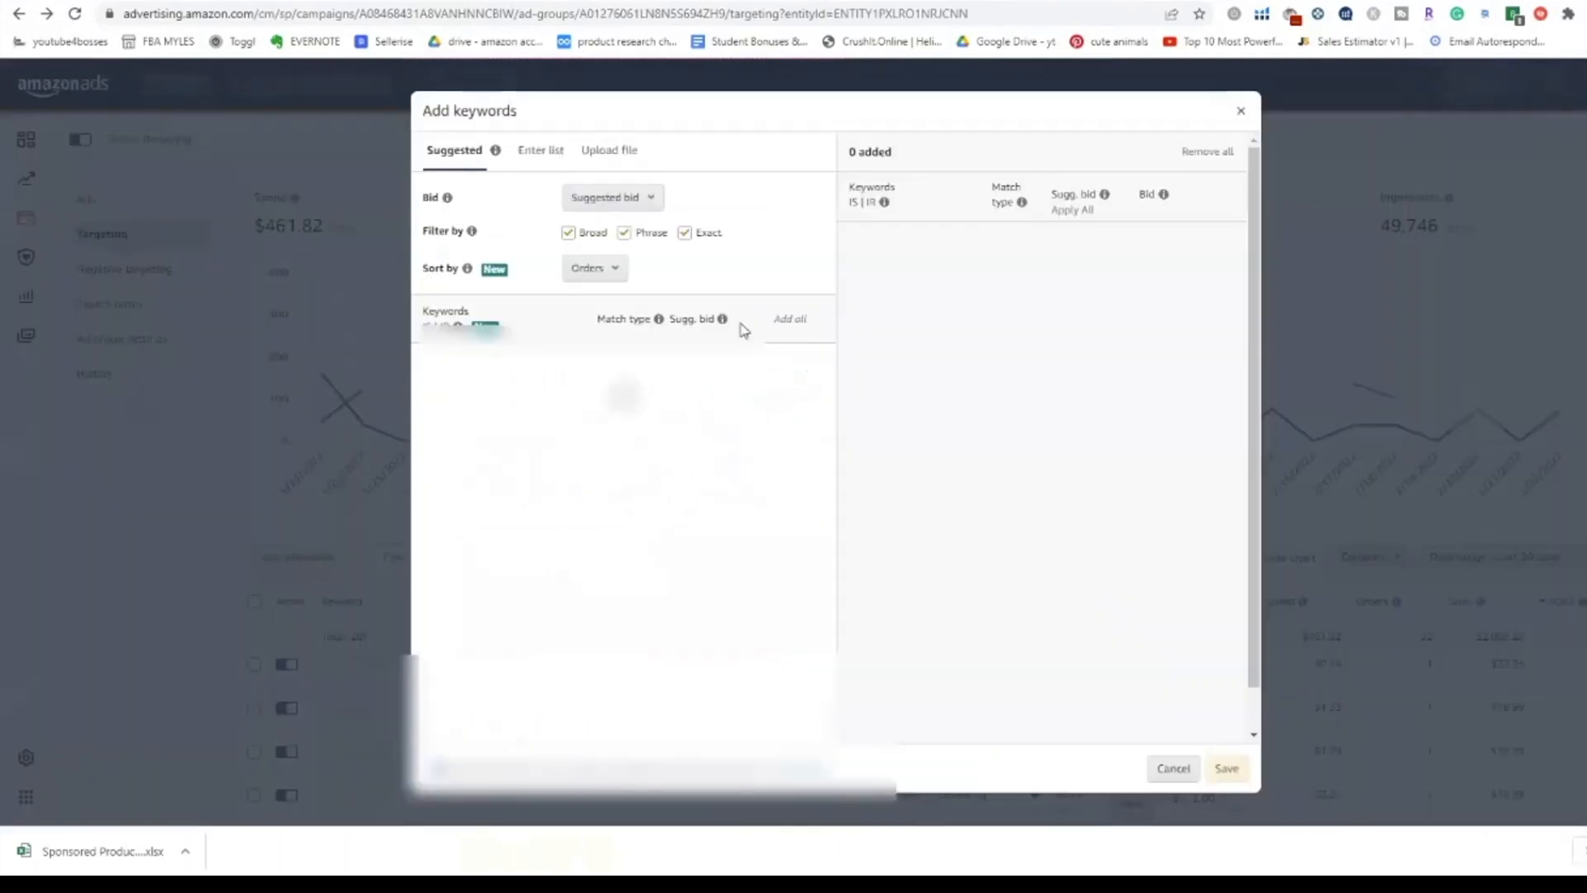
{"action": "left_click", "coordinate": [621, 234]}
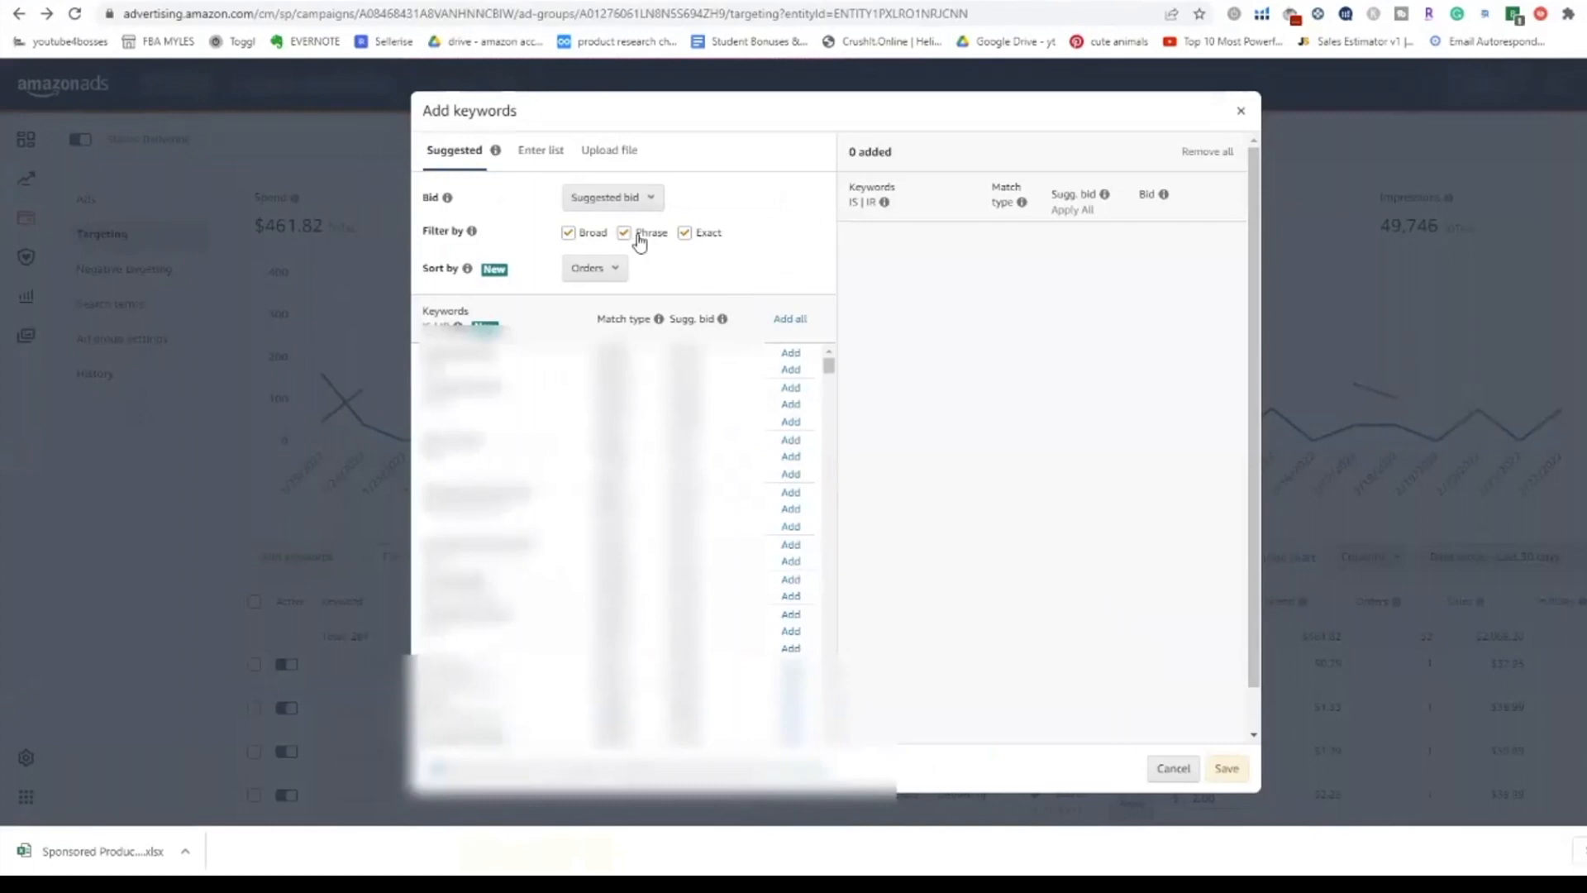
{"action": "left_click", "coordinate": [569, 234]}
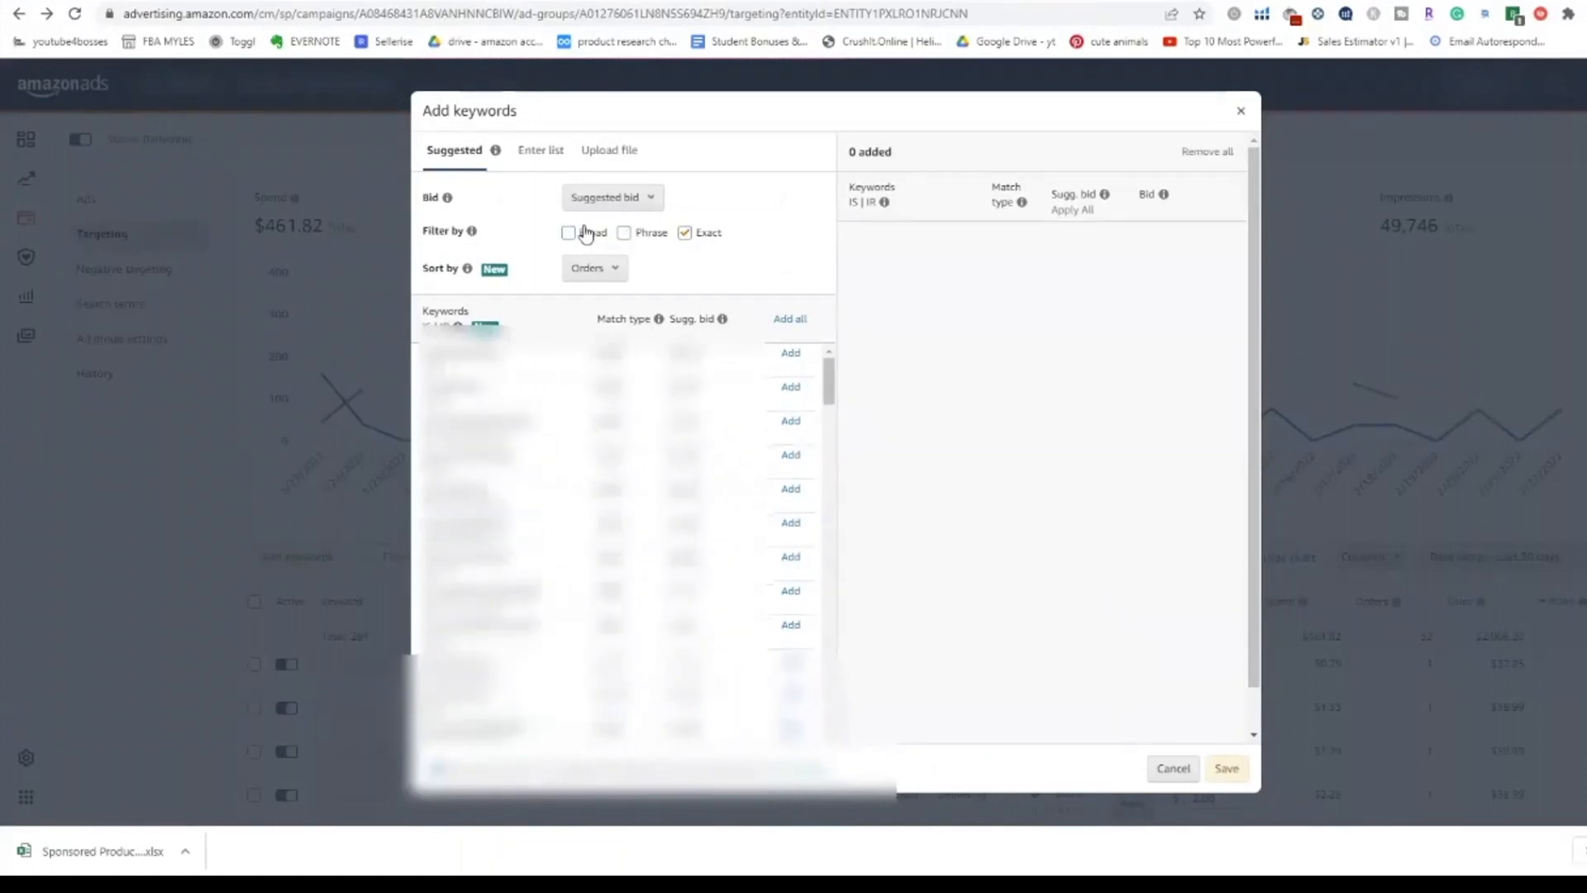
{"action": "left_click", "coordinate": [533, 157]}
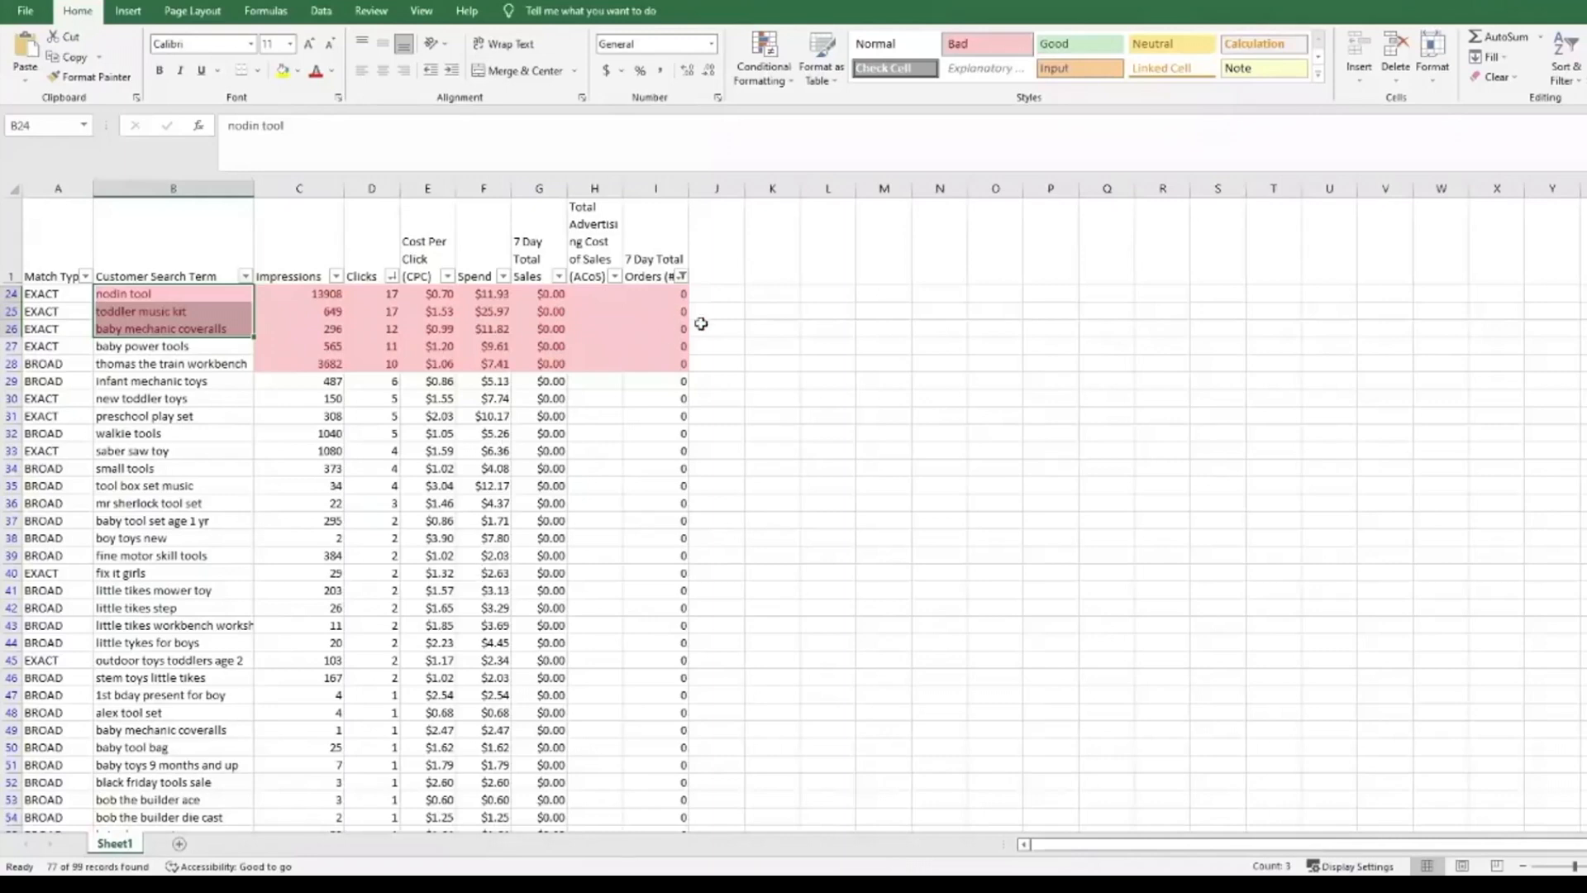
Switch to the Excel report, show all 7 Day Total Orders values and sort that column from largest to smallest
{"action": "left_click", "coordinate": [702, 326]}
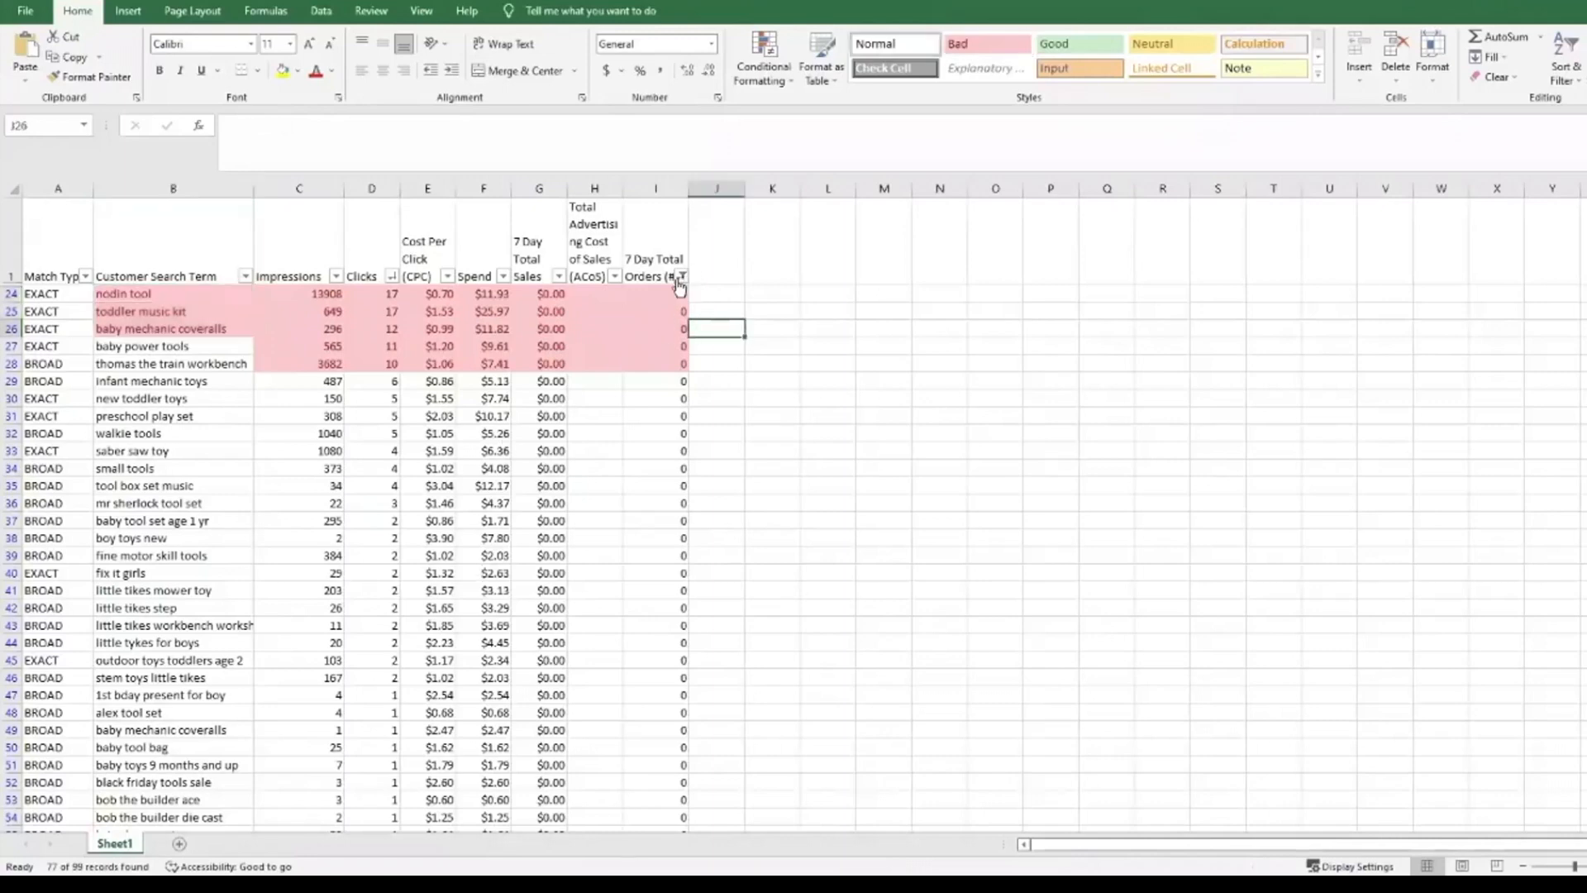
{"action": "left_click", "coordinate": [680, 281]}
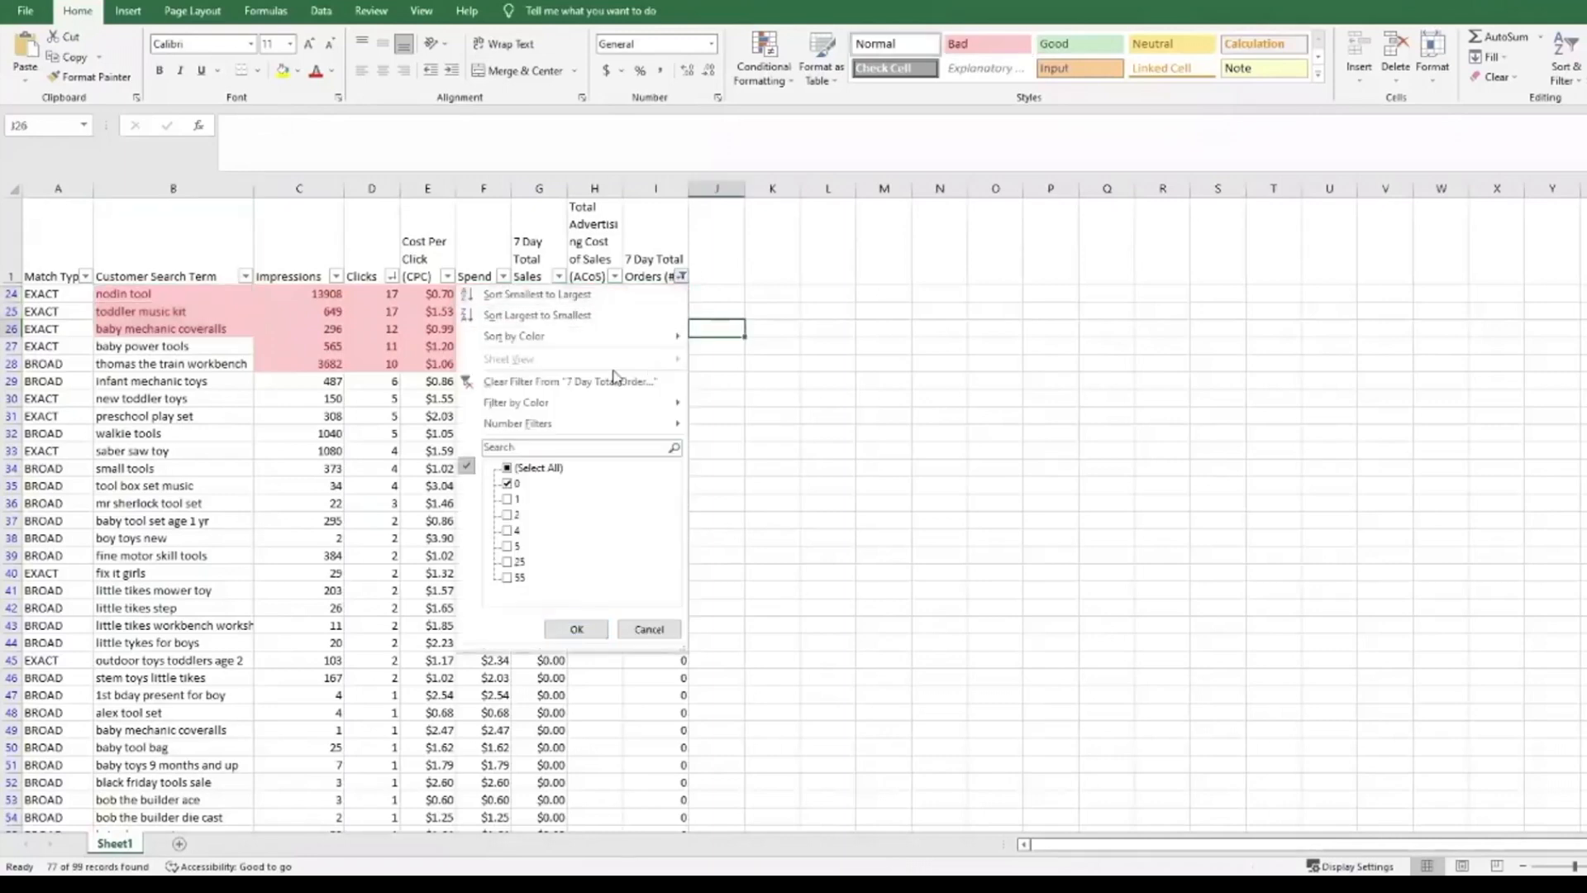
{"action": "left_click", "coordinate": [576, 628]}
{"action": "left_click", "coordinate": [680, 276]}
{"action": "left_click", "coordinate": [616, 315]}
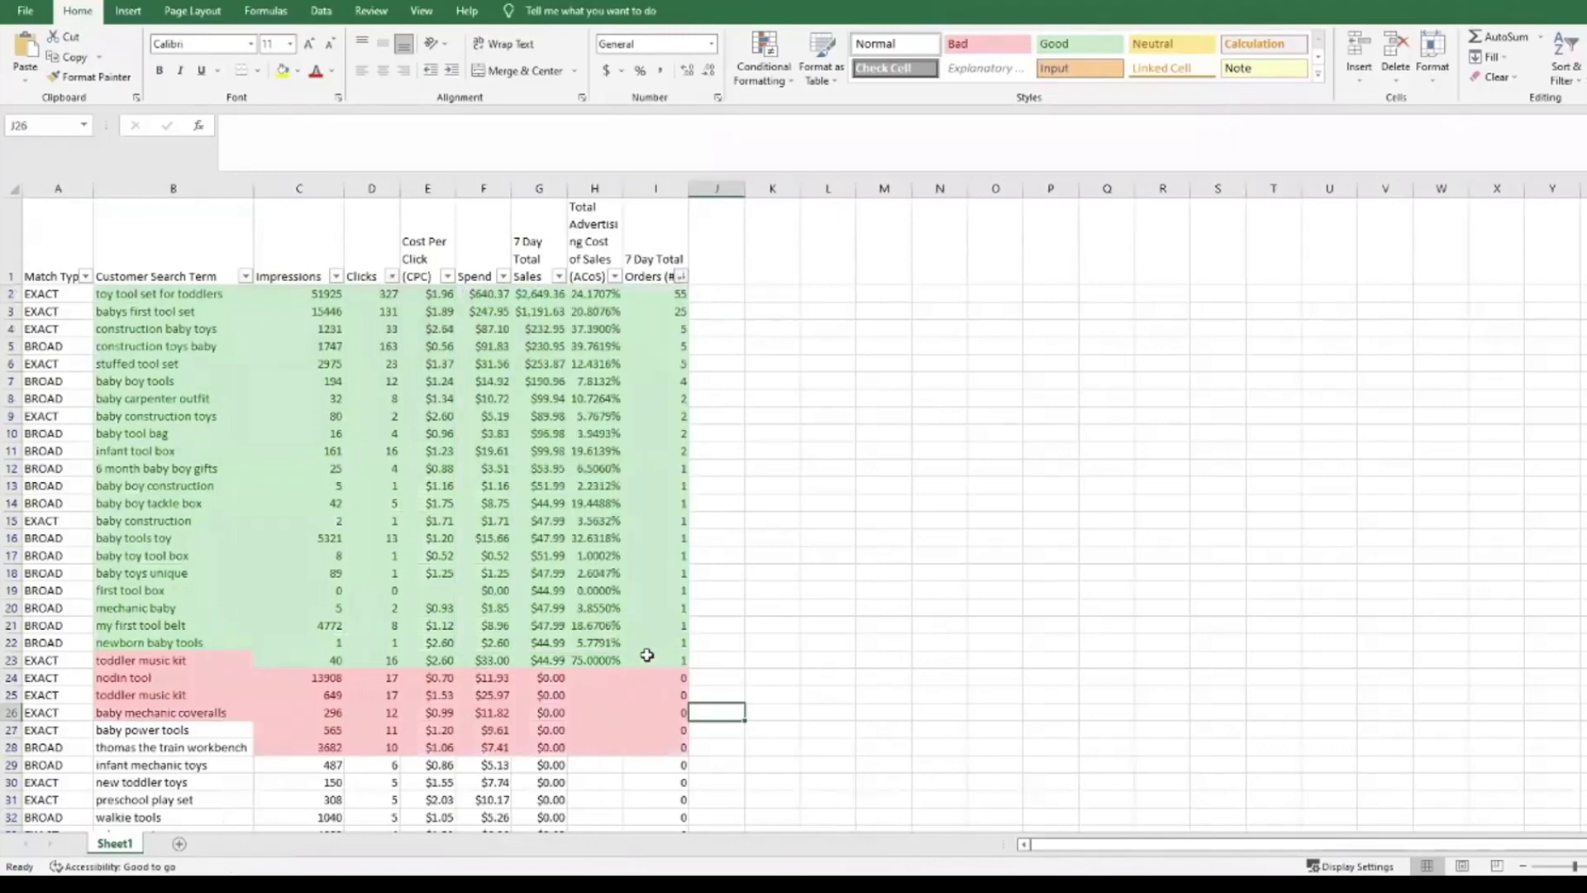
Copy the good search terms in B2:B22 and paste them into the exact-match keyword list in Amazon Ads
{"action": "left_click_drag", "start_coordinate": [168, 649], "coordinate": [165, 295]}
{"action": "key", "text": "ctrl+c"}
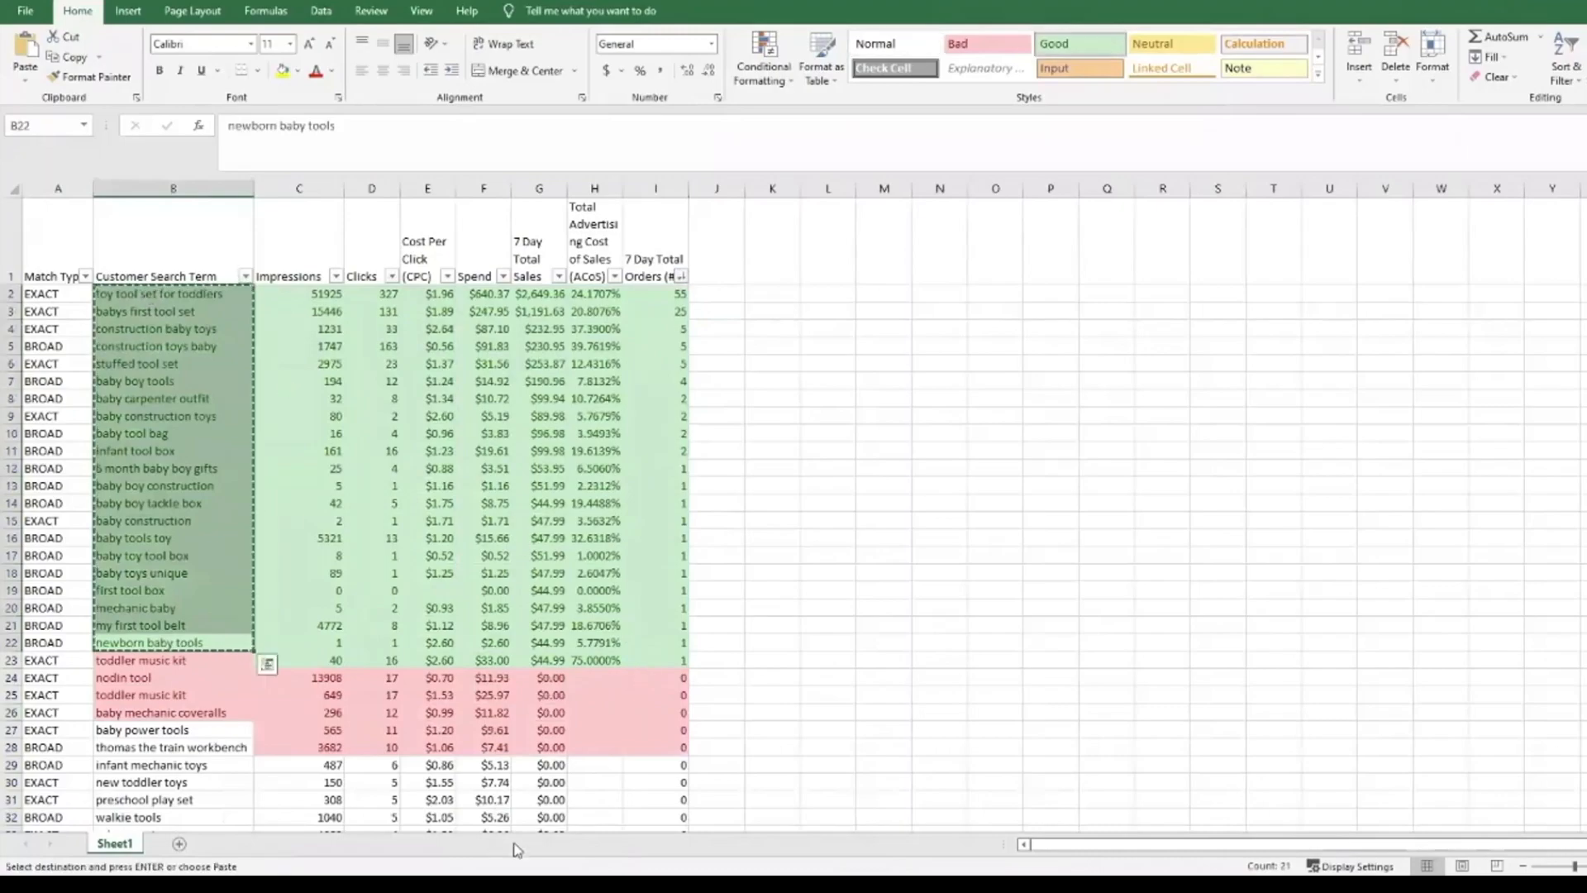
{"action": "key", "text": "alt+Tab"}
{"action": "left_click", "coordinate": [553, 299]}
{"action": "key", "text": "ctrl+v"}
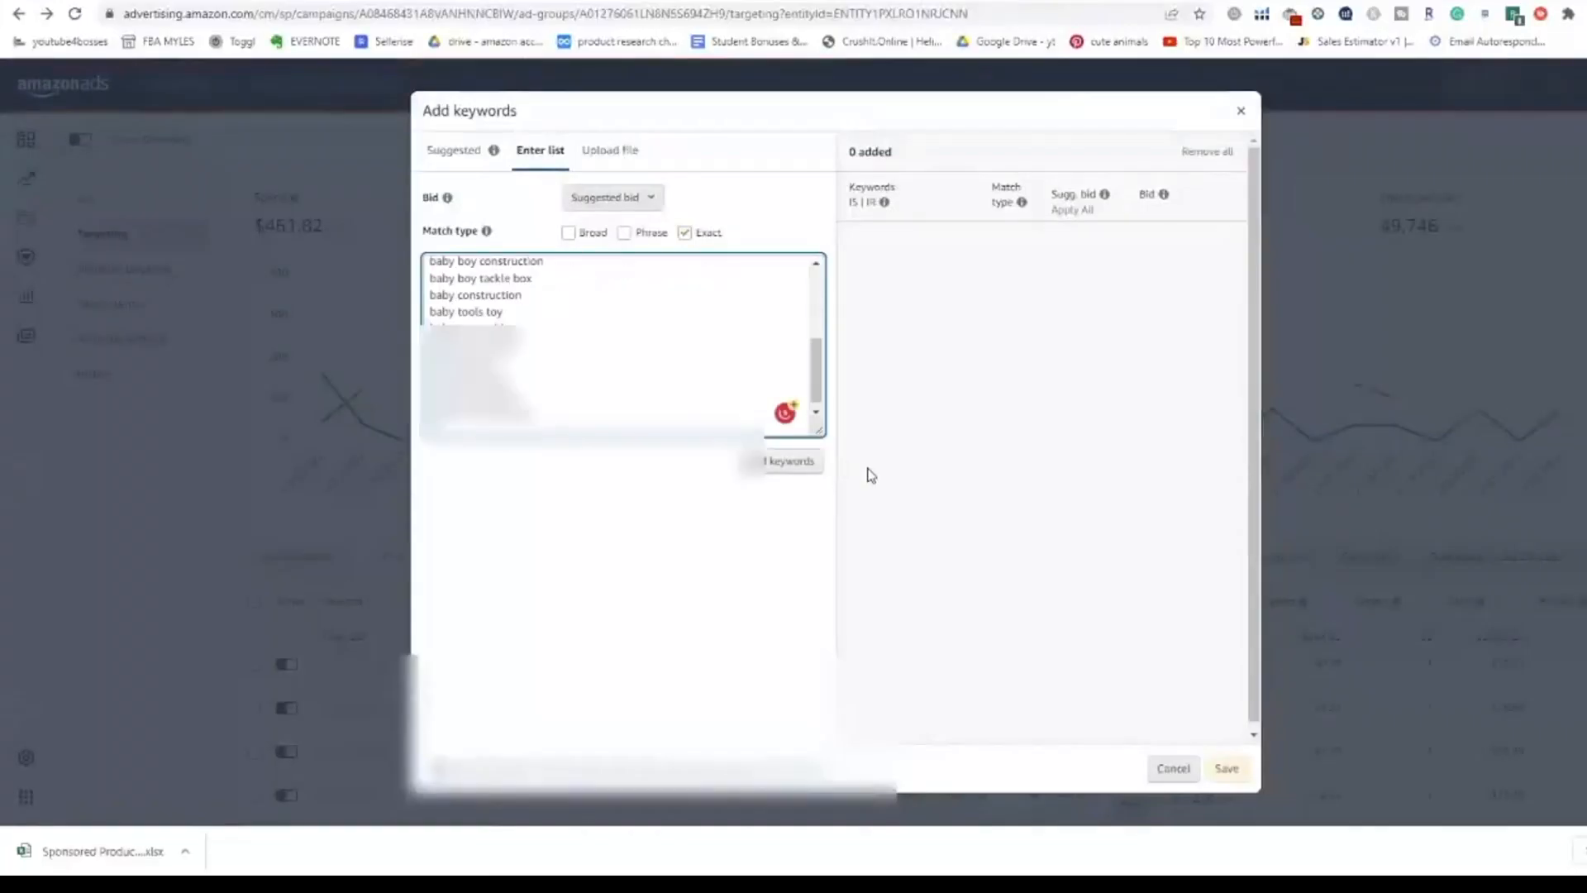
Add the pasted keywords with a bid of $1 for those without a suggested bid
{"action": "left_click", "coordinate": [807, 478]}
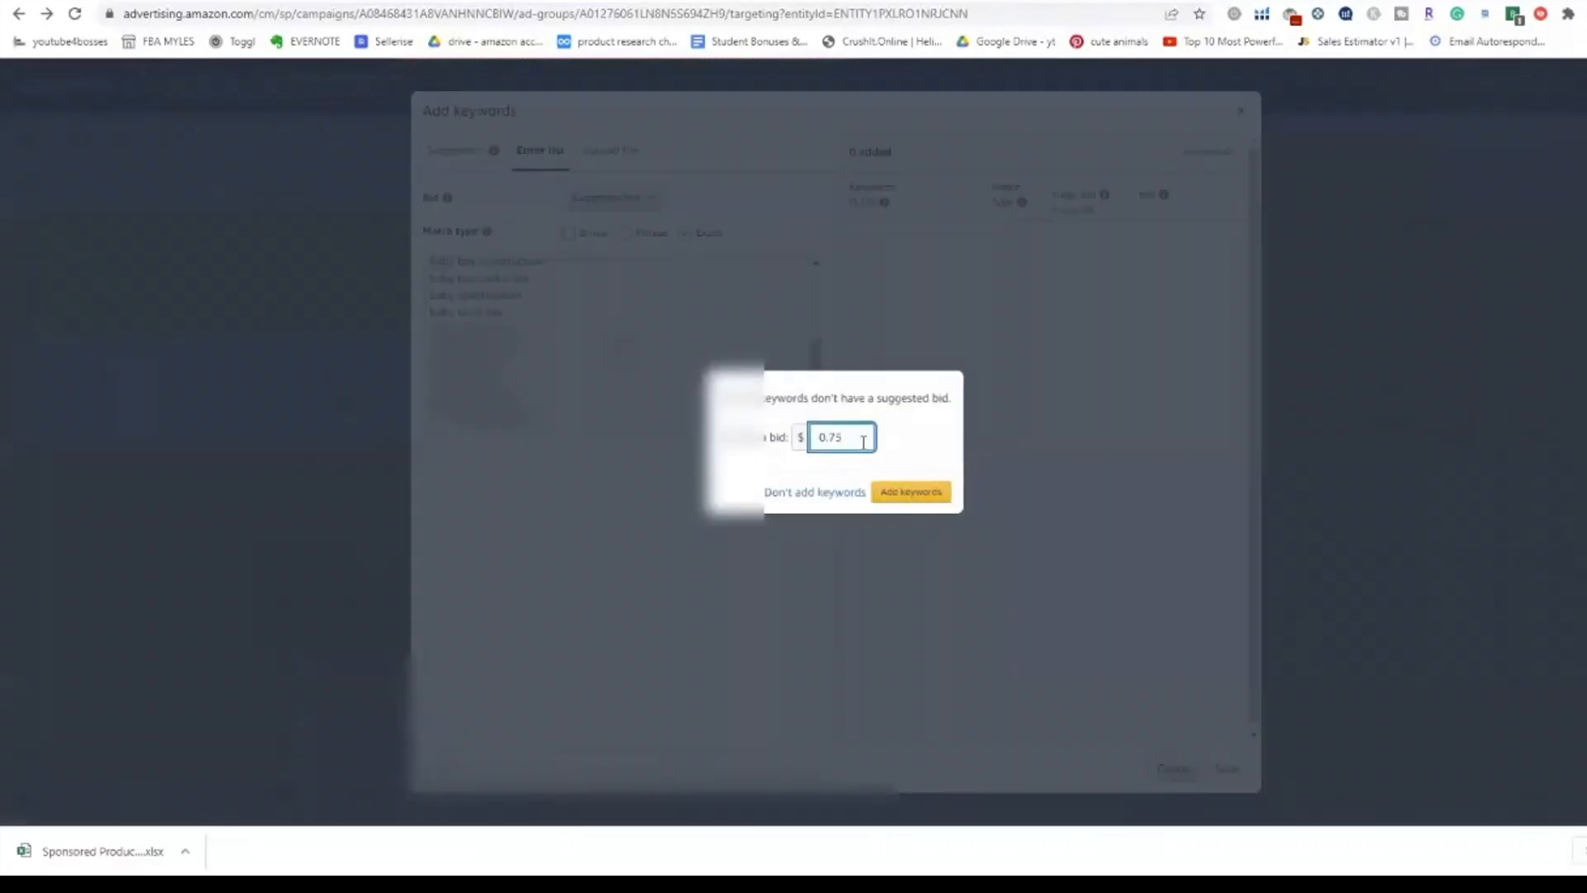
{"action": "left_click_drag", "start_coordinate": [840, 438], "coordinate": [811, 439]}
{"action": "type", "text": "1"}
{"action": "left_click", "coordinate": [899, 493]}
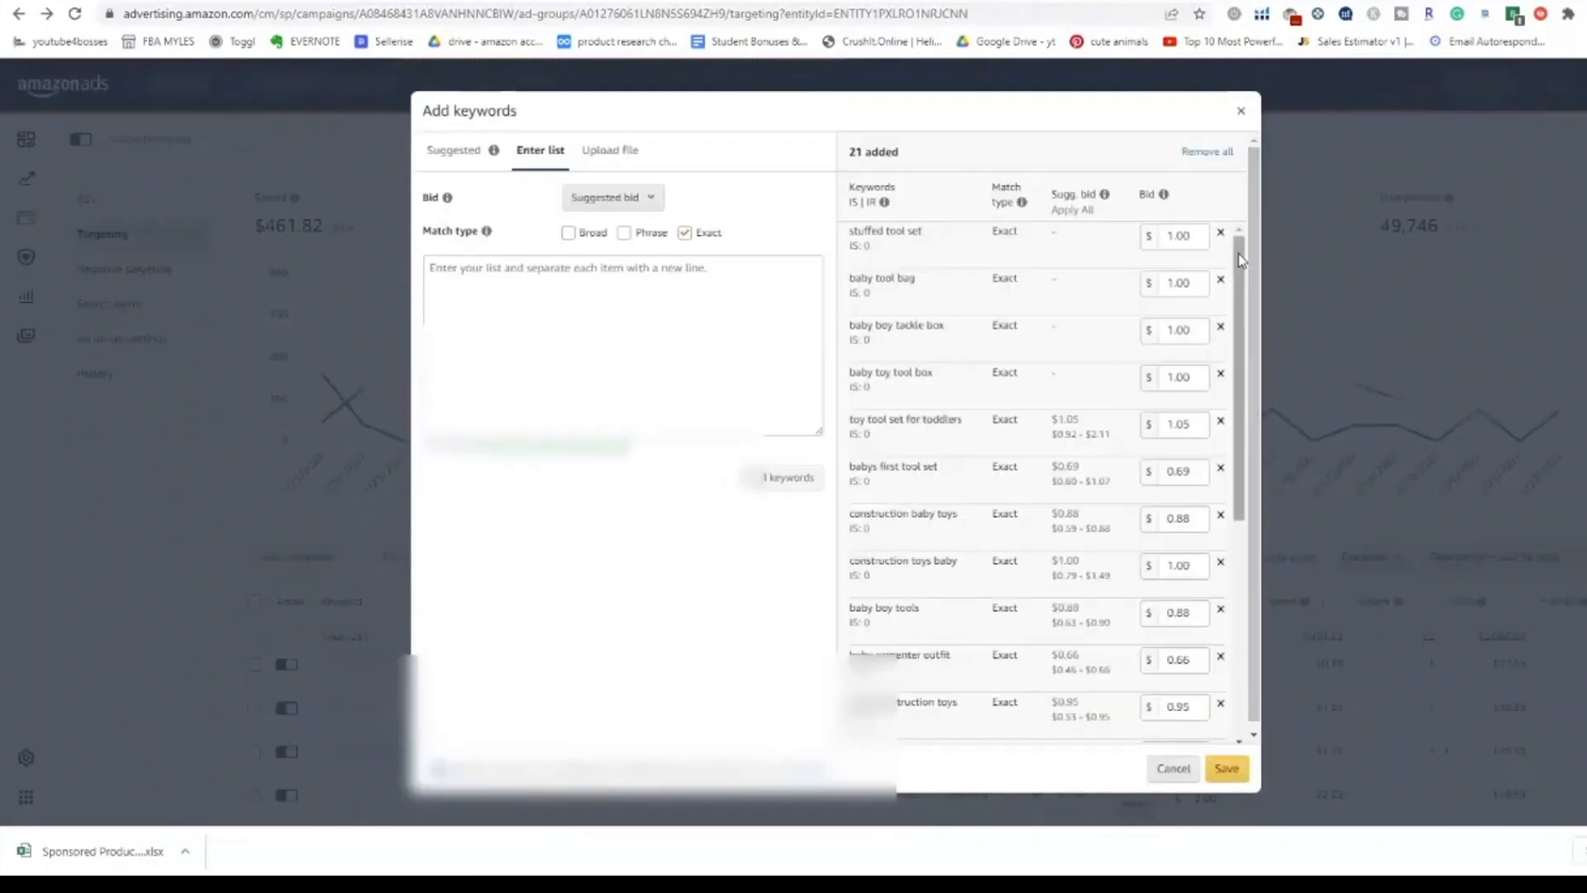
Review the bids of the listed keywords, clear into the "my first tool belt" bid, and cancel adding the keywords
{"action": "left_click_drag", "start_coordinate": [1241, 260], "coordinate": [1220, 604]}
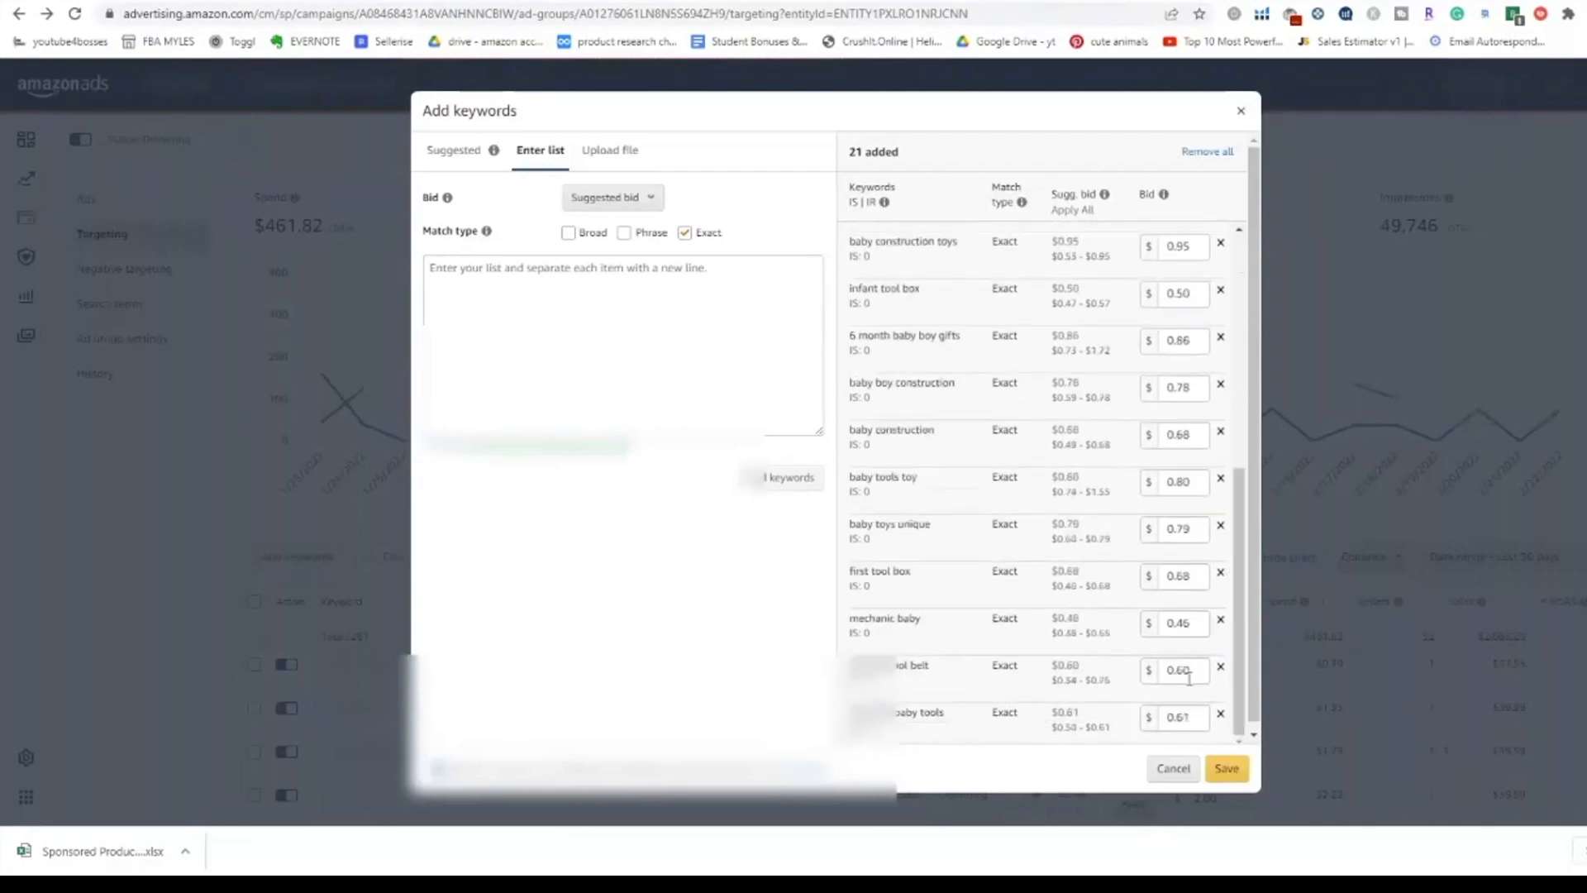
{"action": "left_click", "coordinate": [1154, 676]}
{"action": "key", "text": "BackSpace"}
{"action": "left_click", "coordinate": [1070, 671]}
{"action": "left_click", "coordinate": [1185, 767]}
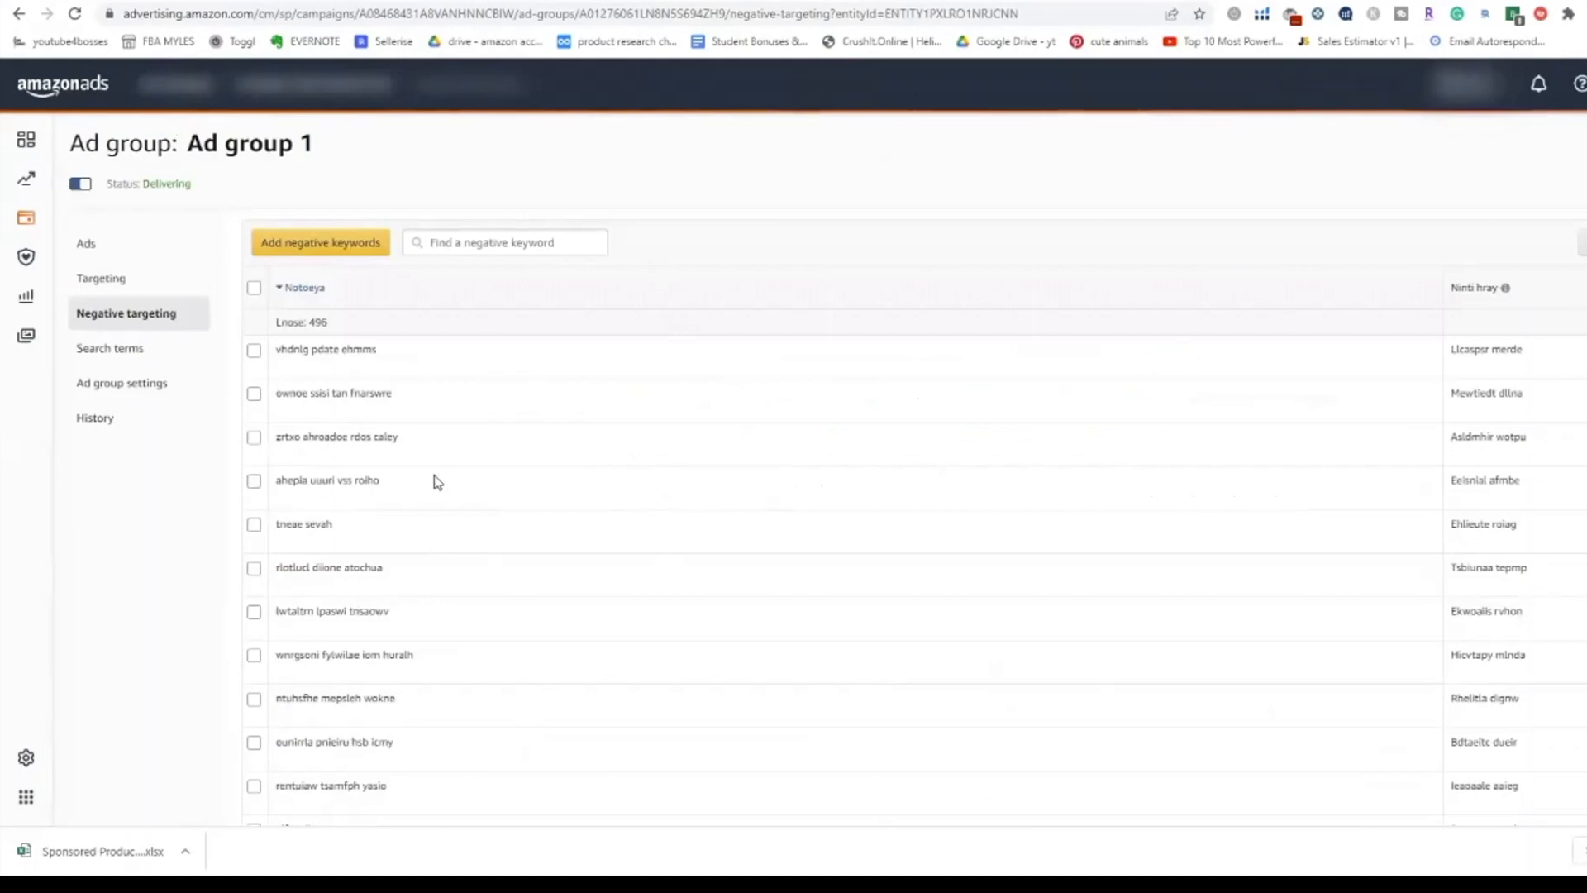
Open the form for adding negative keywords to Ad group 1's negative targeting, with the Negative exact match type
{"action": "left_click", "coordinate": [622, 1]}
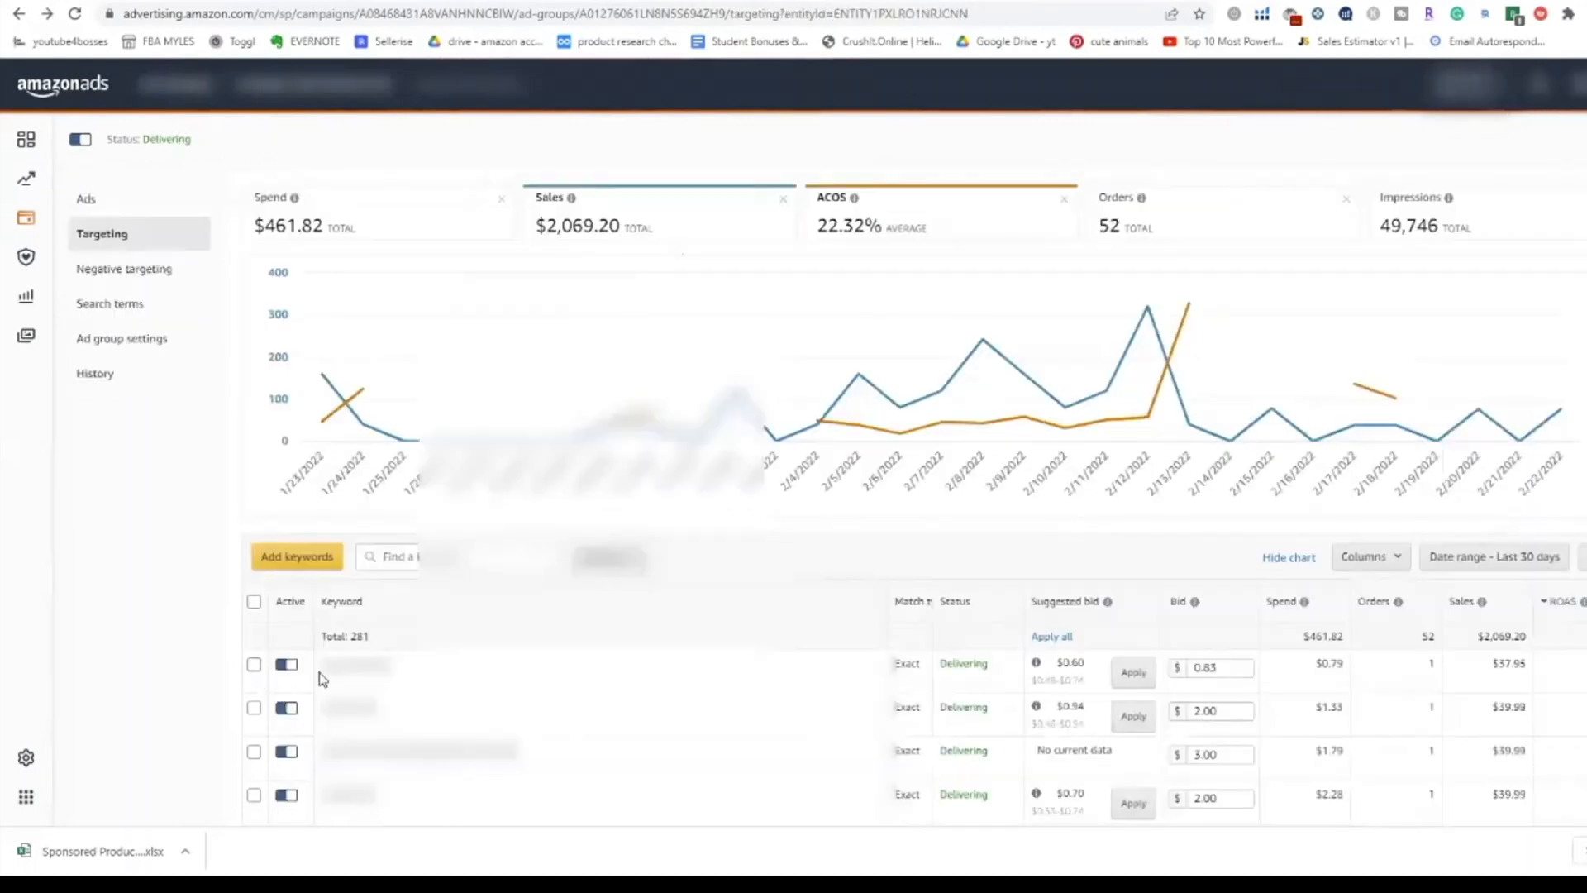
{"action": "left_click", "coordinate": [897, 1]}
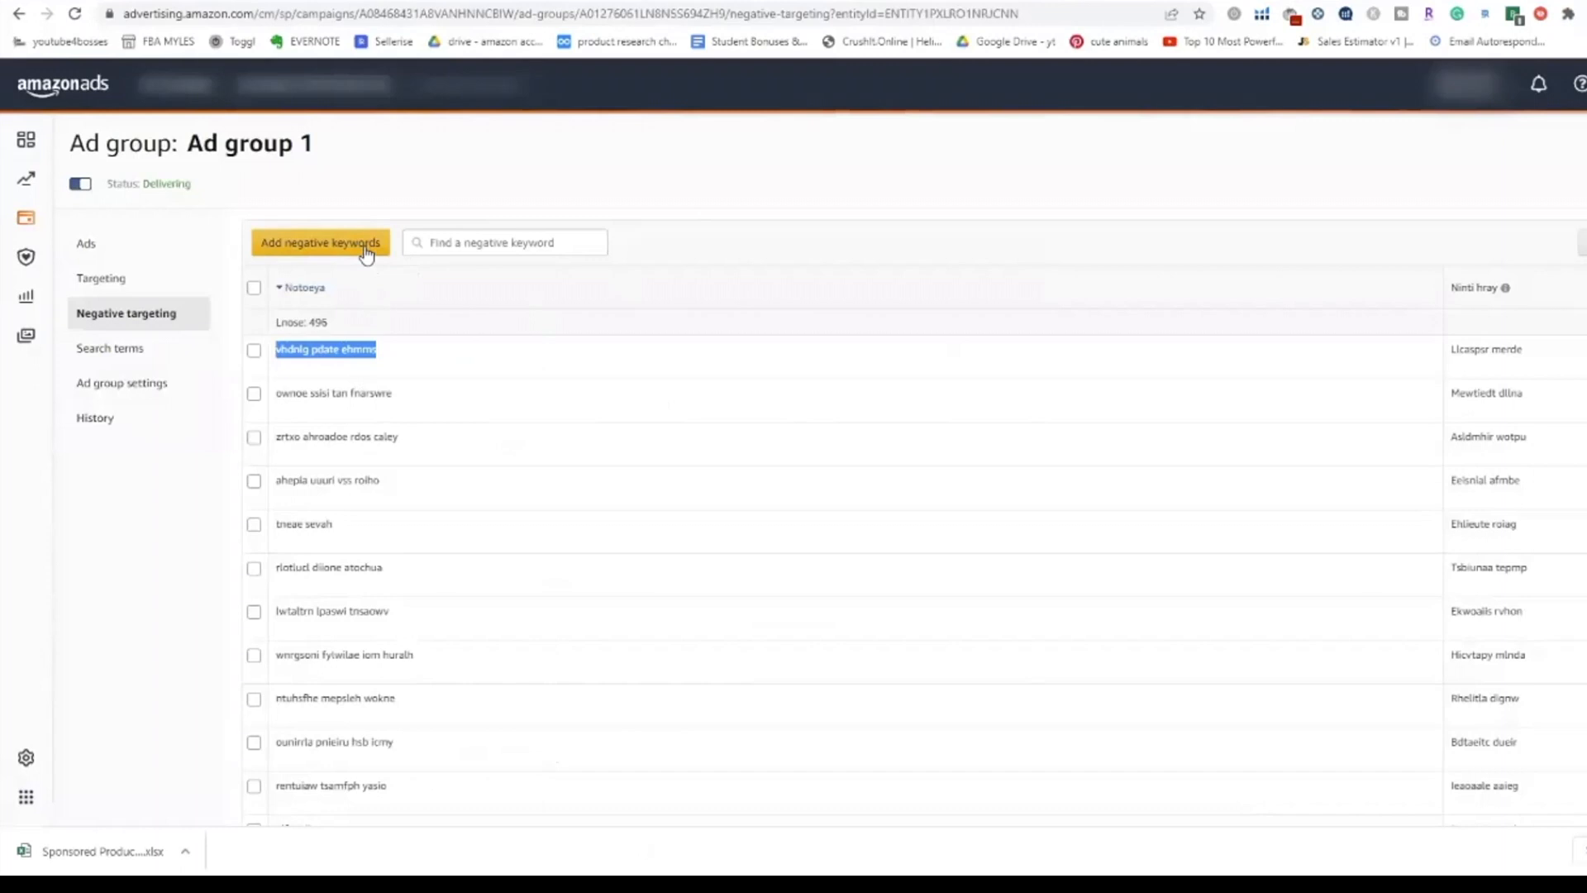
{"action": "left_click", "coordinate": [364, 248]}
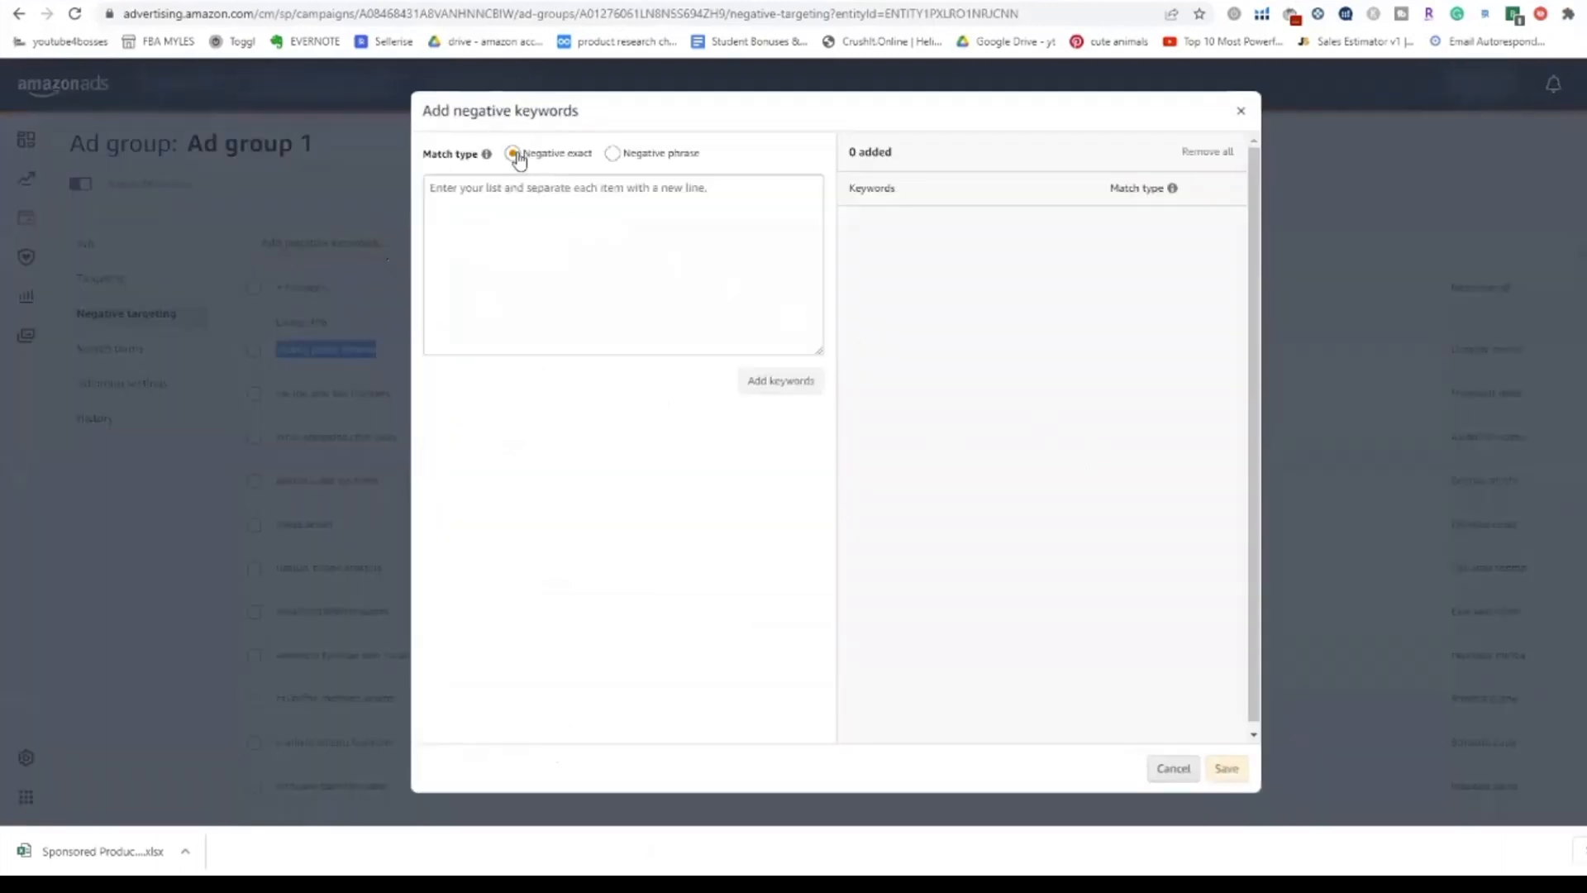
{"action": "left_click", "coordinate": [617, 237]}
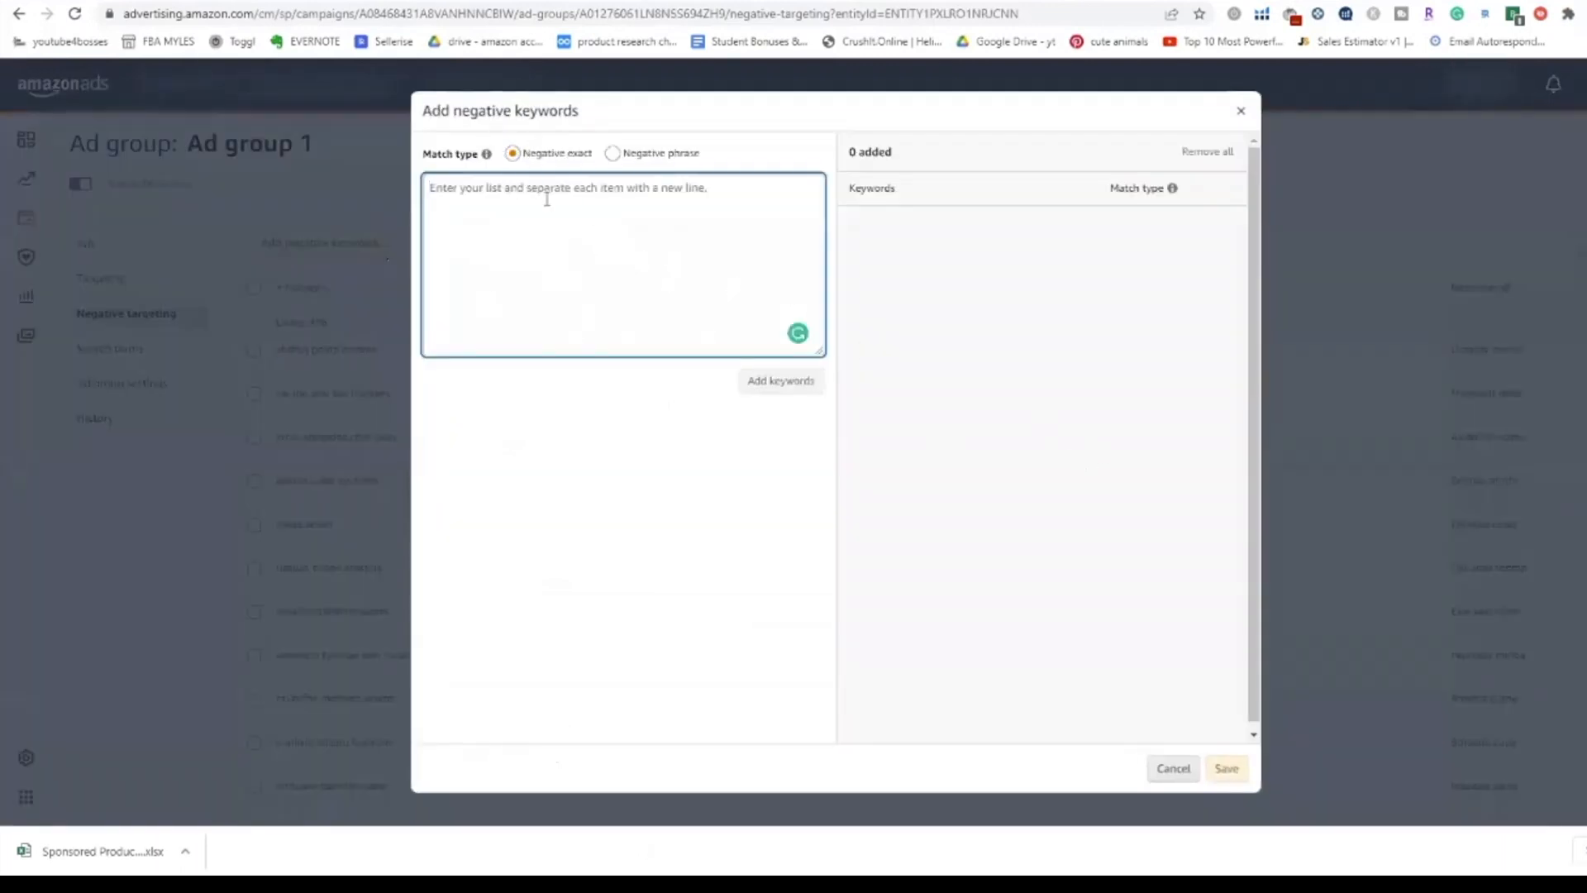
Switch to the Excel report and filter the 7 Day Total Orders column to show only 0
{"action": "left_click", "coordinate": [678, 884]}
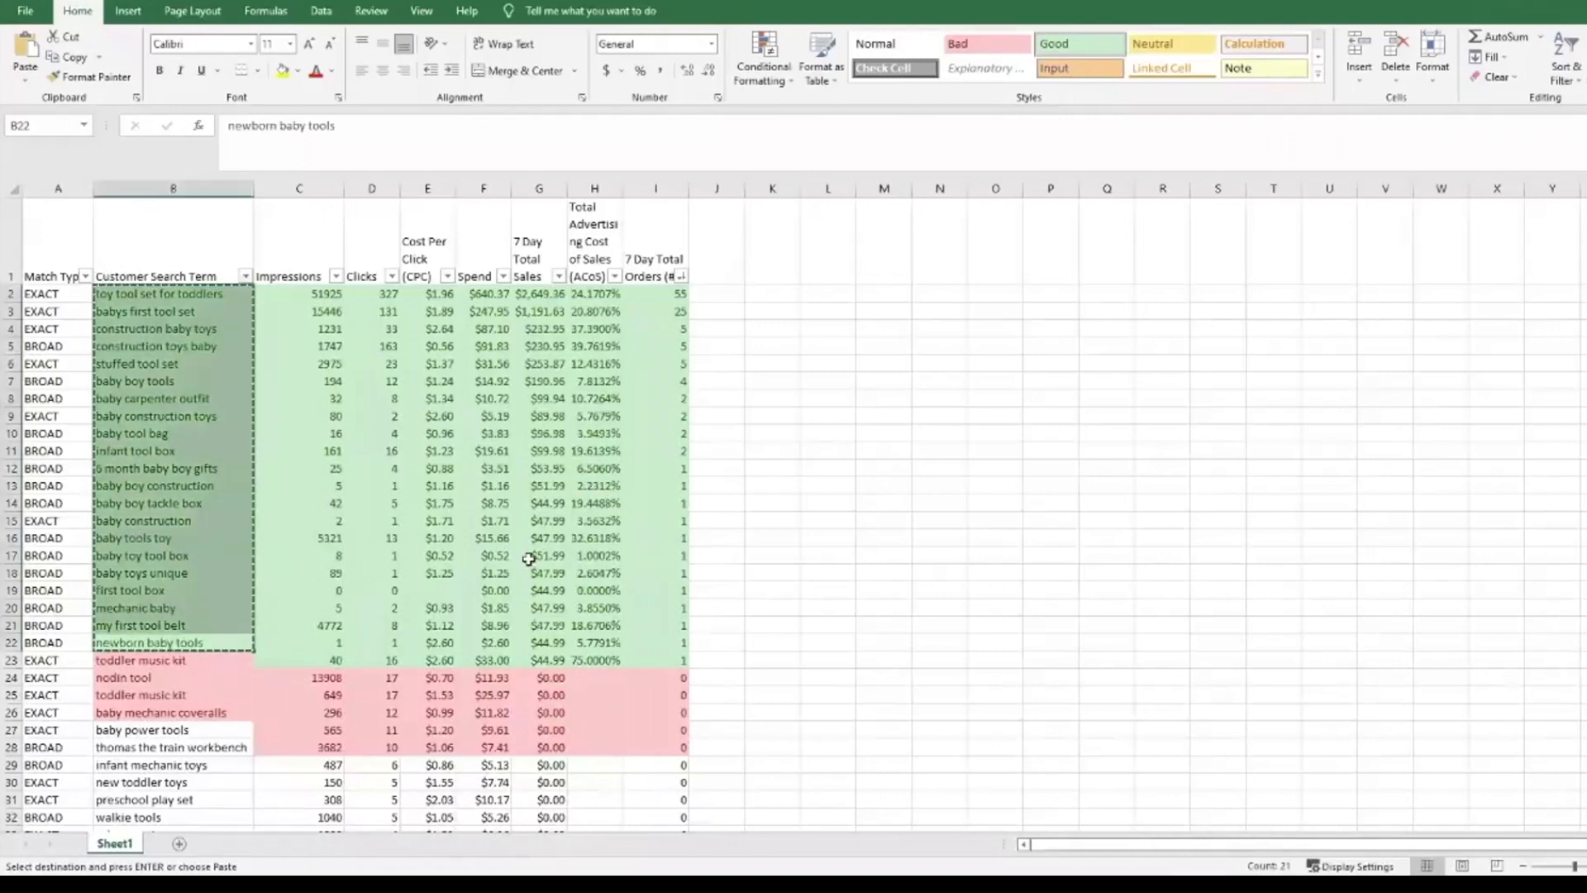
{"action": "left_click", "coordinate": [682, 278]}
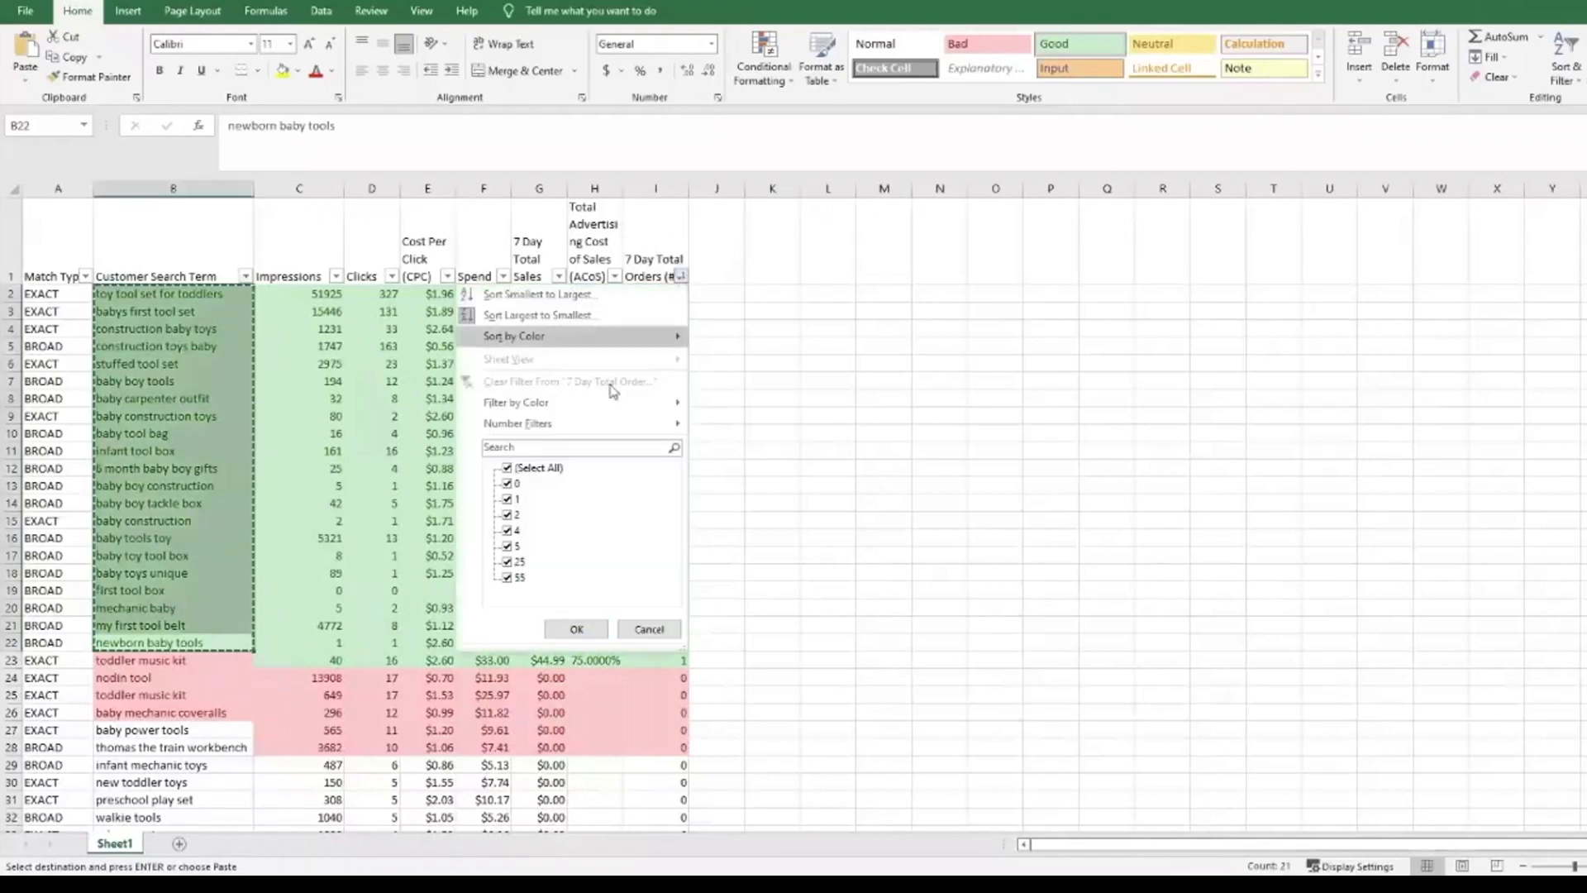
{"action": "left_click", "coordinate": [508, 468]}
{"action": "left_click", "coordinate": [508, 483]}
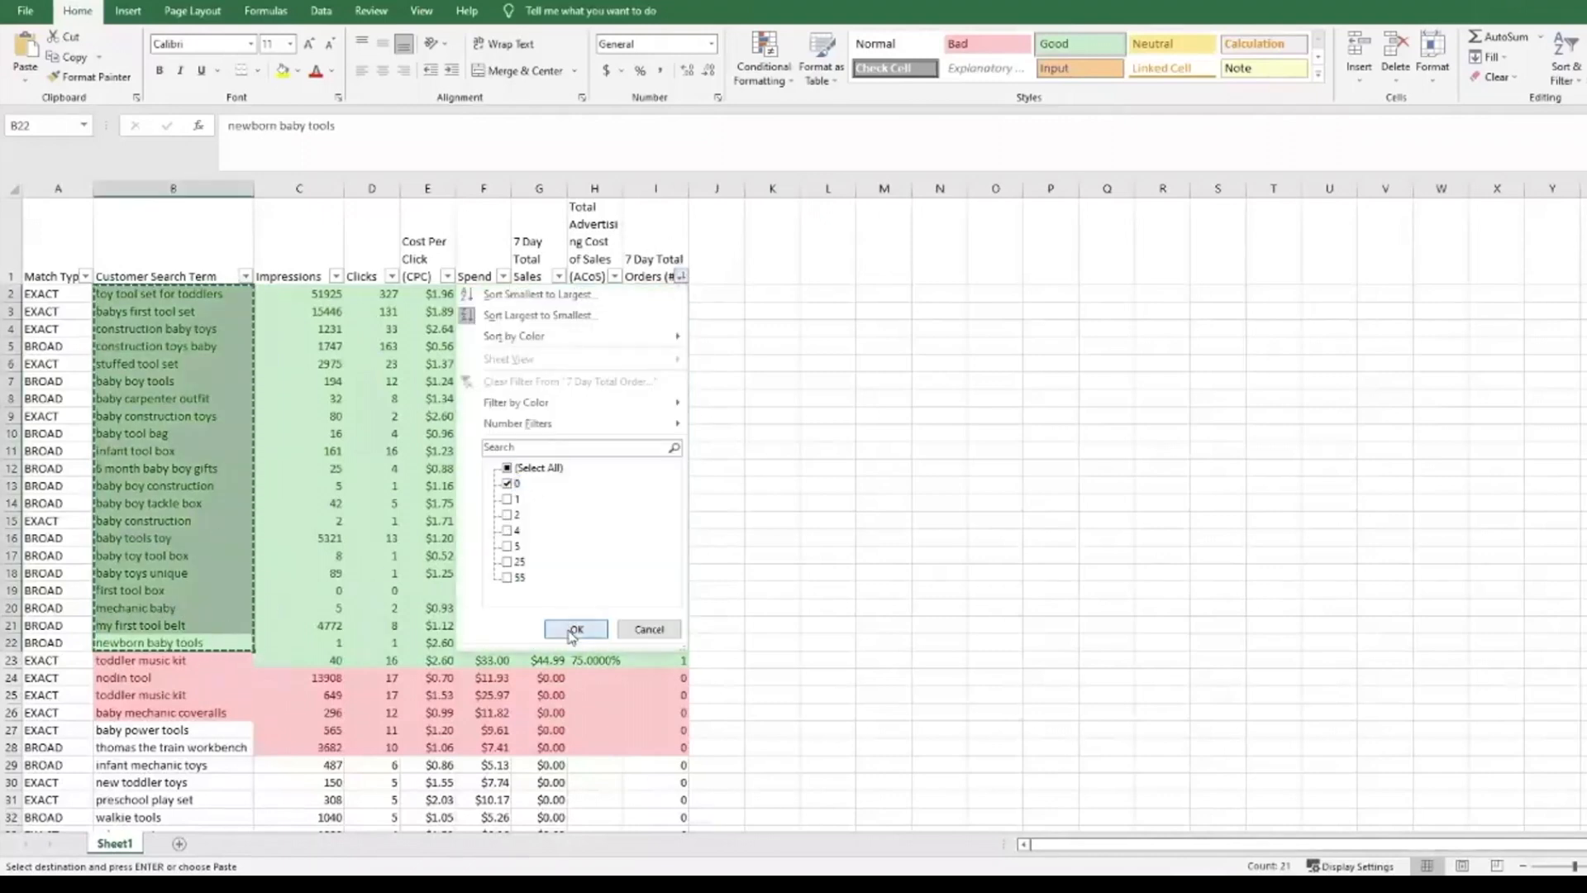
{"action": "left_click", "coordinate": [576, 629]}
List the copied terms nodin tool, toddler music kit and baby mechanic coveralls as negative exact keywords in Amazon Ads, and cancel without saving
{"action": "left_click_drag", "start_coordinate": [162, 331], "coordinate": [157, 296]}
{"action": "key", "text": "ctrl+c"}
{"action": "left_click", "coordinate": [531, 883]}
{"action": "key", "text": "ctrl+v"}
{"action": "left_click", "coordinate": [769, 384]}
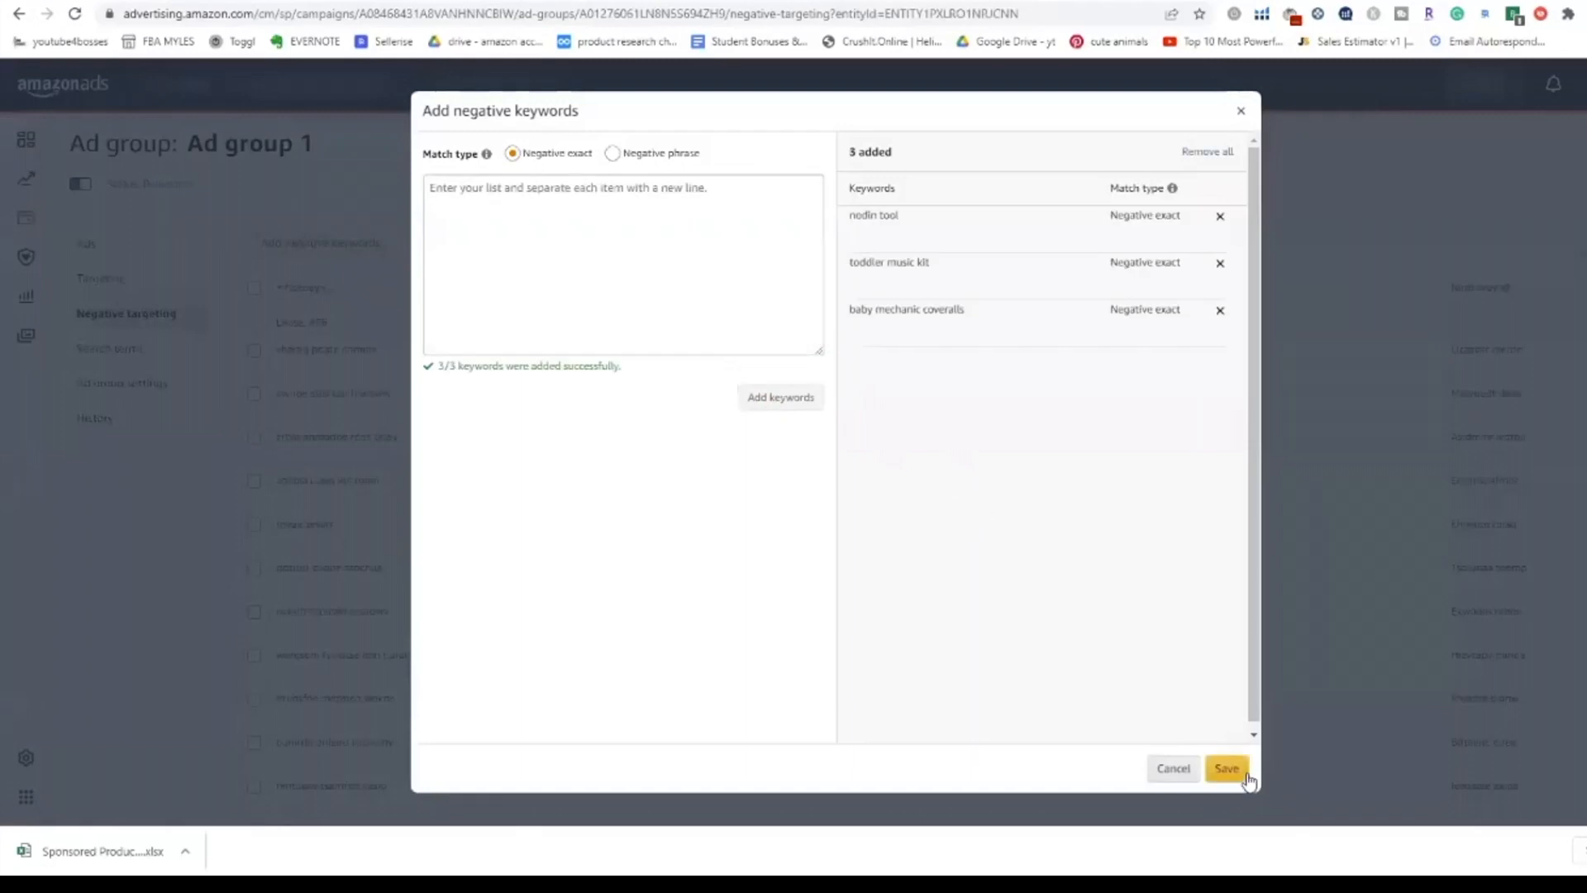
{"action": "left_click", "coordinate": [1175, 770]}
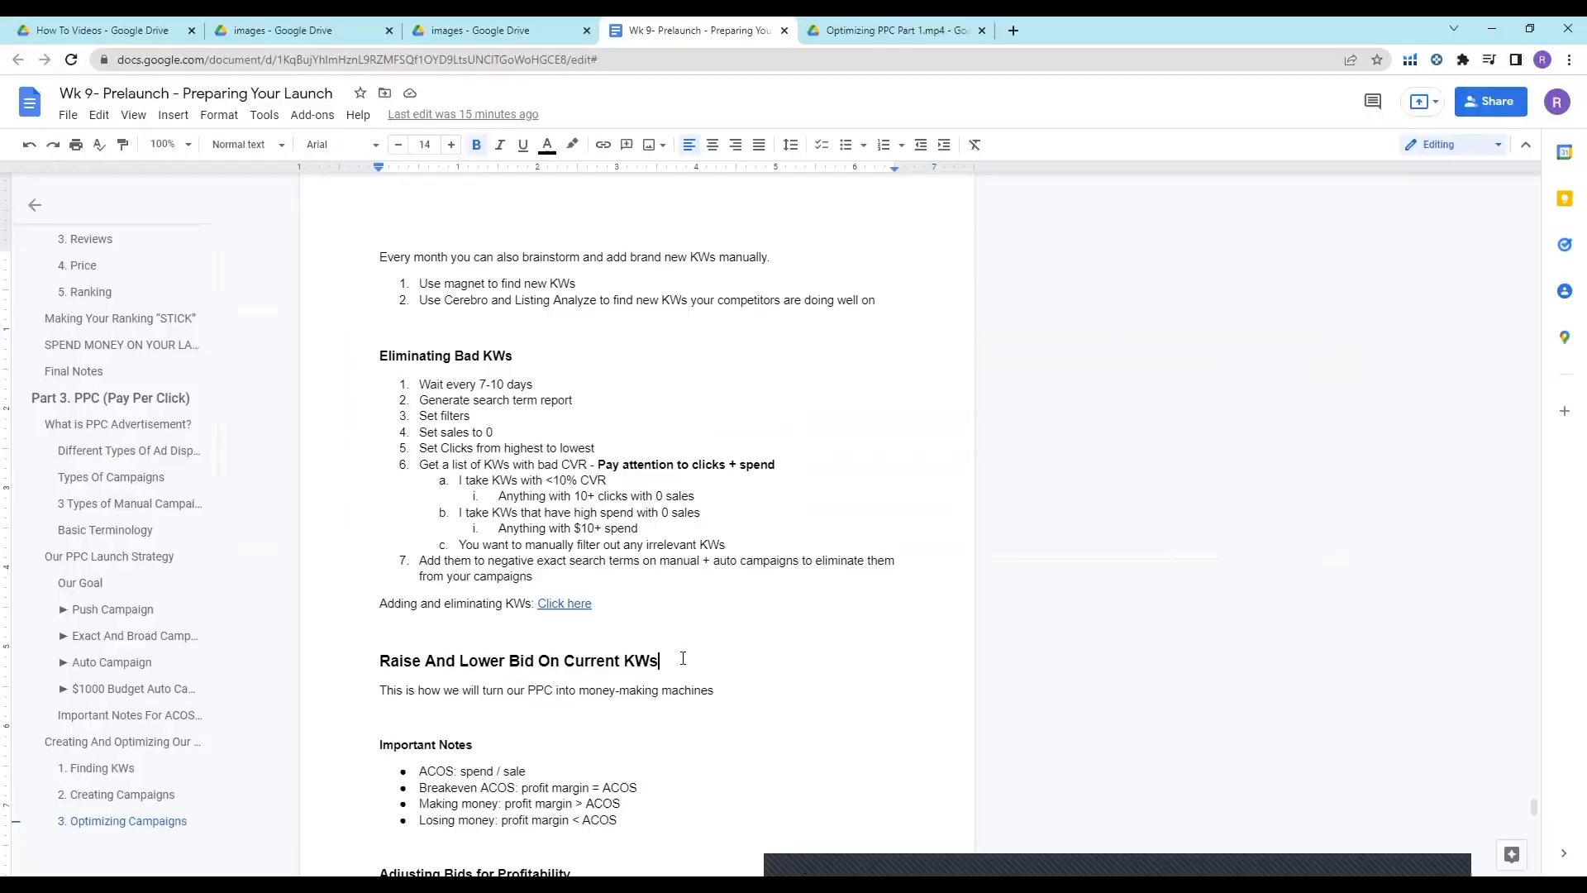
Open the video Optimizing PPC Part 2.mp4 from the document's section on raising and lowering bids, and check its playback settings
{"action": "scroll", "coordinate": [682, 656], "scroll_direction": "down", "scroll_amount": 4}
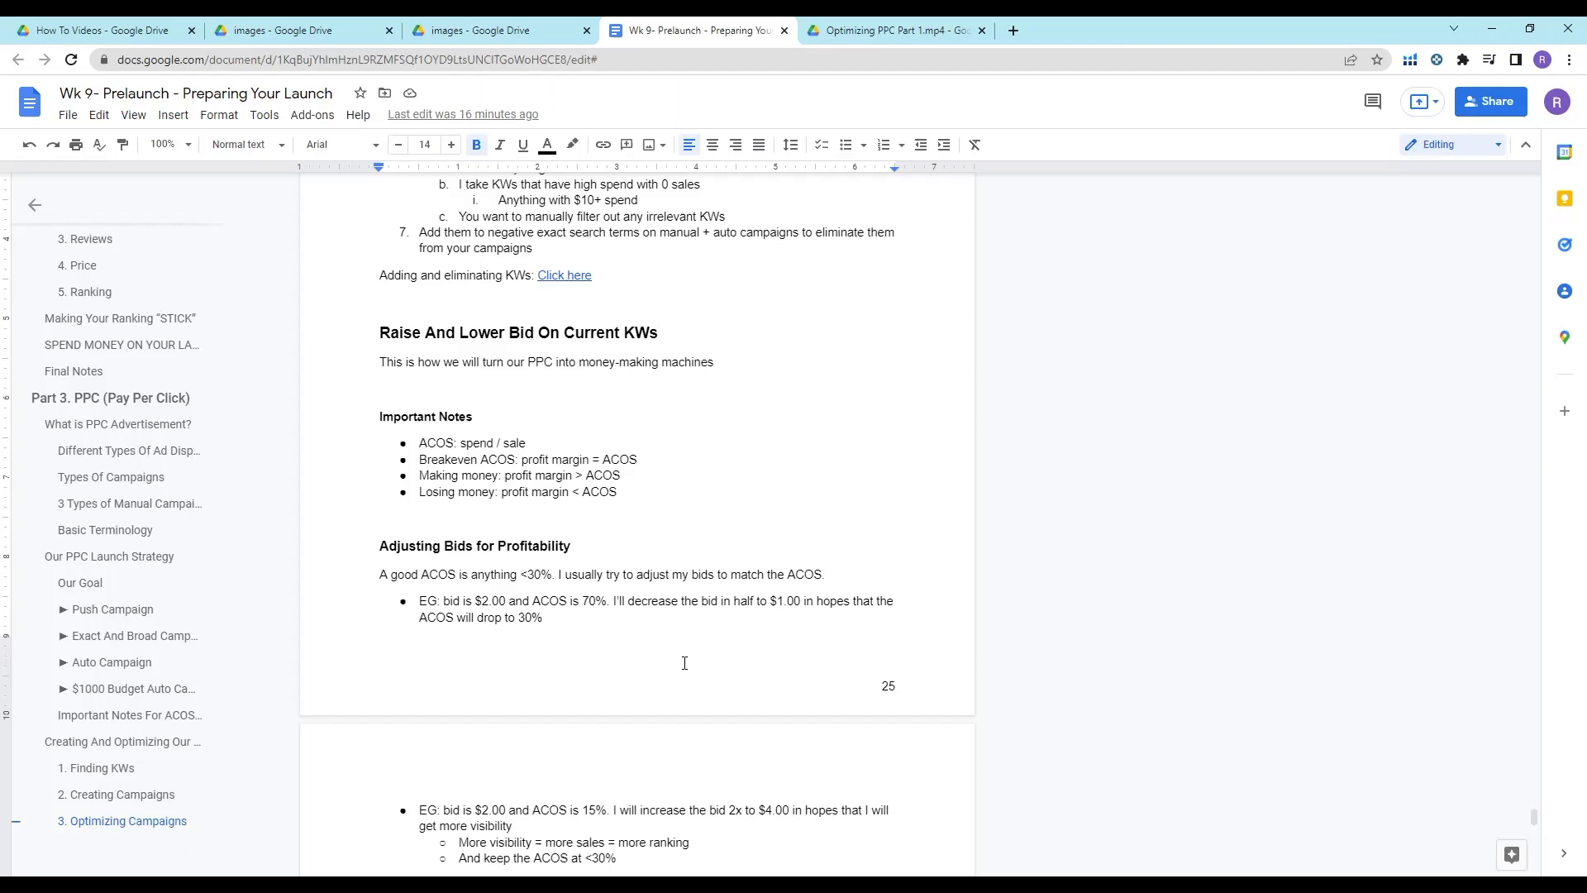
{"action": "scroll", "coordinate": [684, 663], "scroll_direction": "down", "scroll_amount": 8}
{"action": "scroll", "coordinate": [693, 653], "scroll_direction": "down", "scroll_amount": 6}
{"action": "left_click", "coordinate": [562, 646]}
{"action": "left_click", "coordinate": [641, 670]}
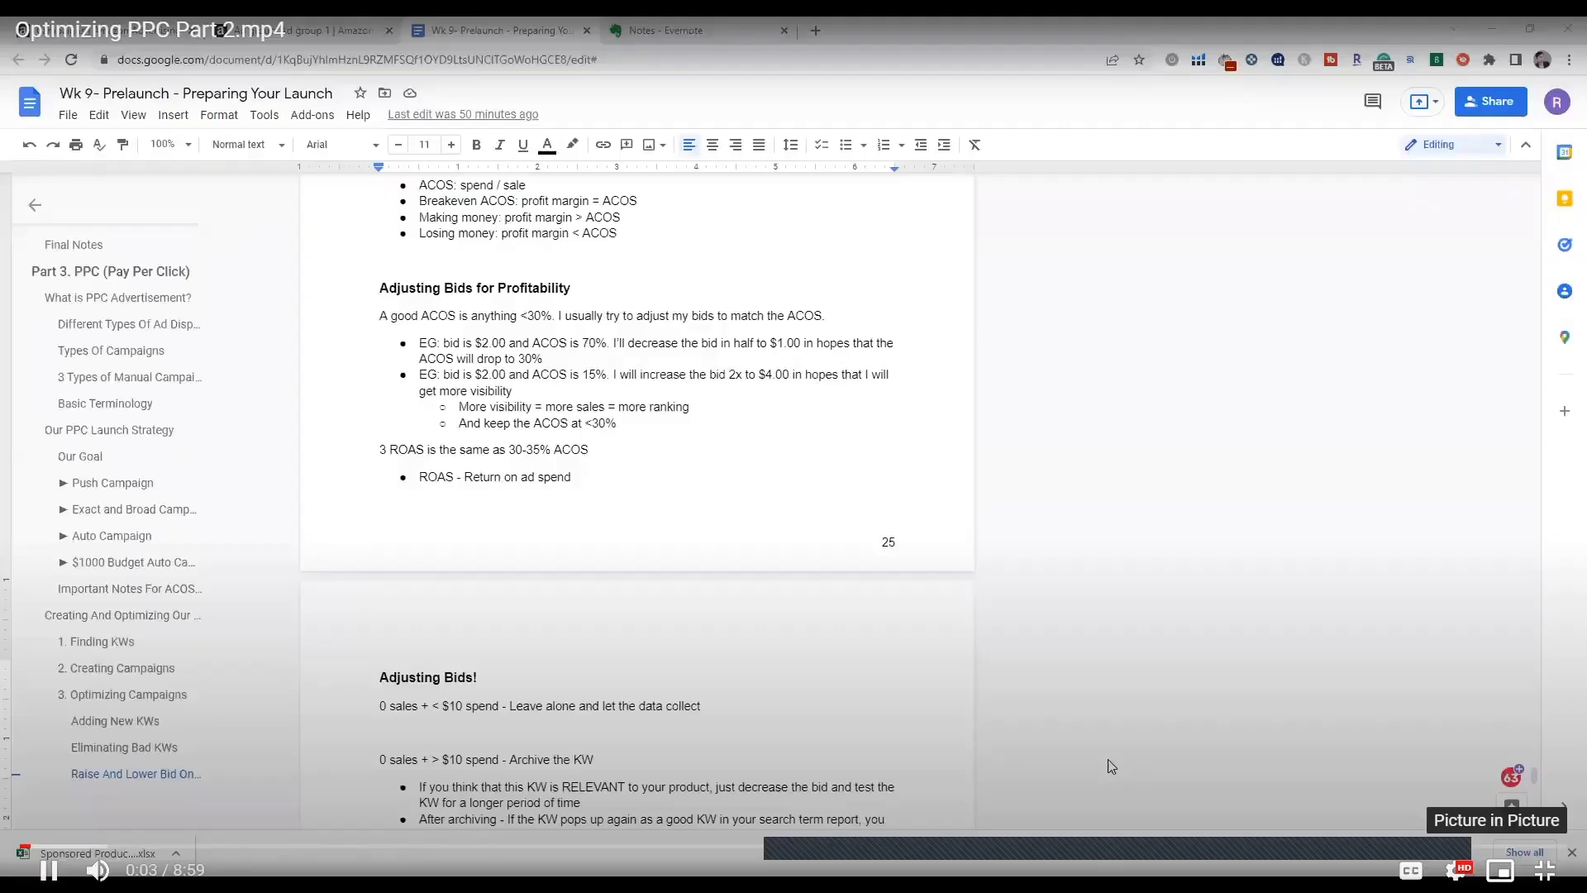
{"action": "left_click", "coordinate": [1453, 870]}
{"action": "left_click", "coordinate": [1454, 870]}
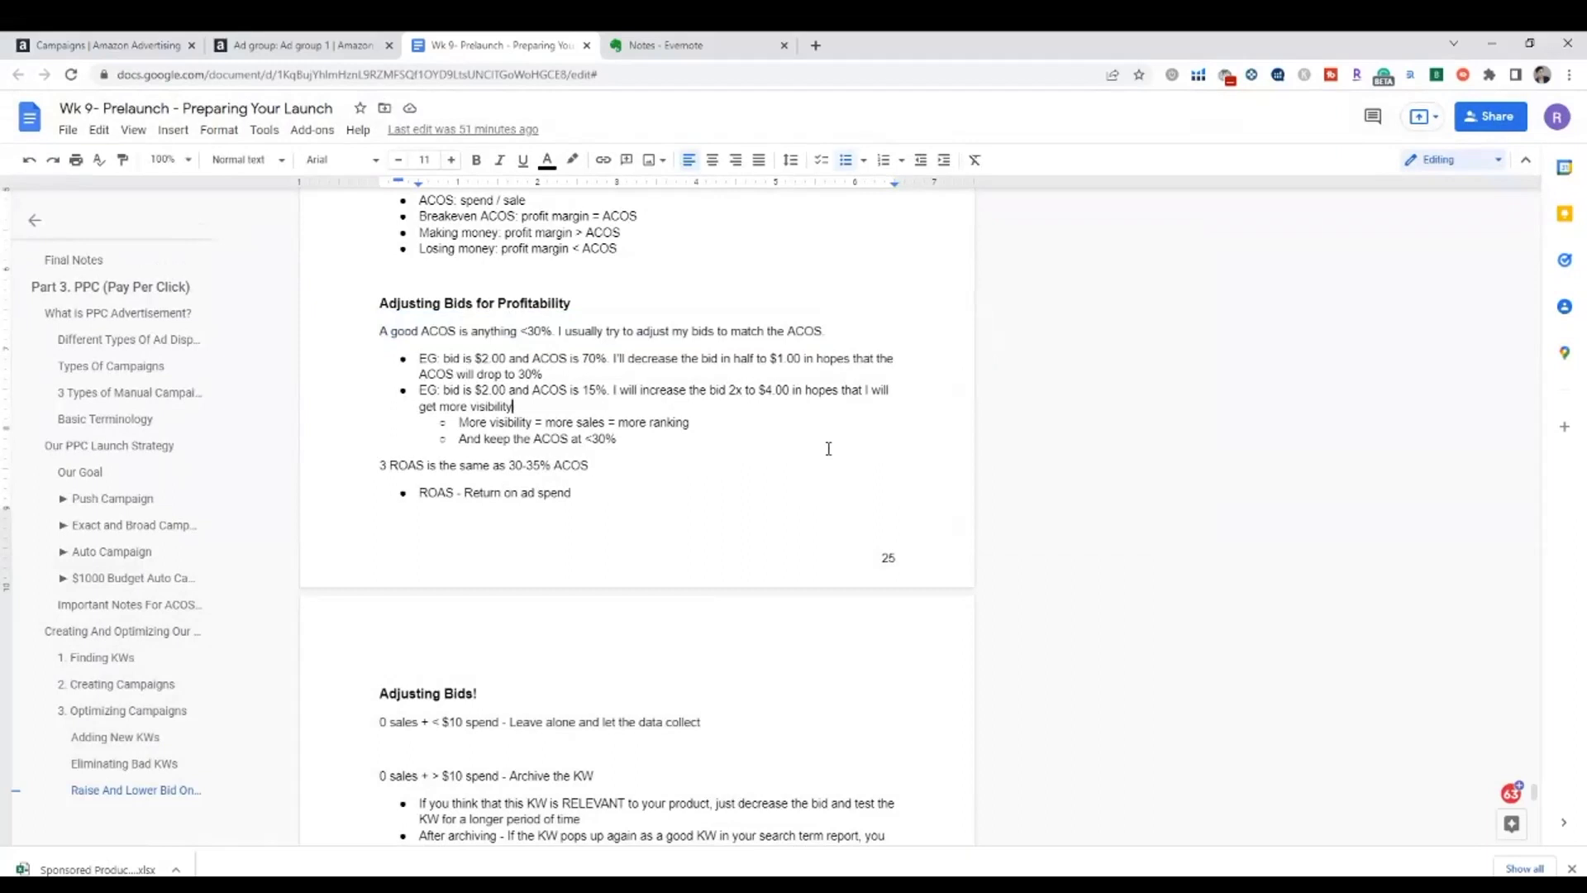
Examine the bid and ACOS figures in the two examples under Adjusting Bids for Profitability
{"action": "double_click", "coordinate": [585, 355]}
{"action": "left_click_drag", "start_coordinate": [475, 357], "coordinate": [513, 356]}
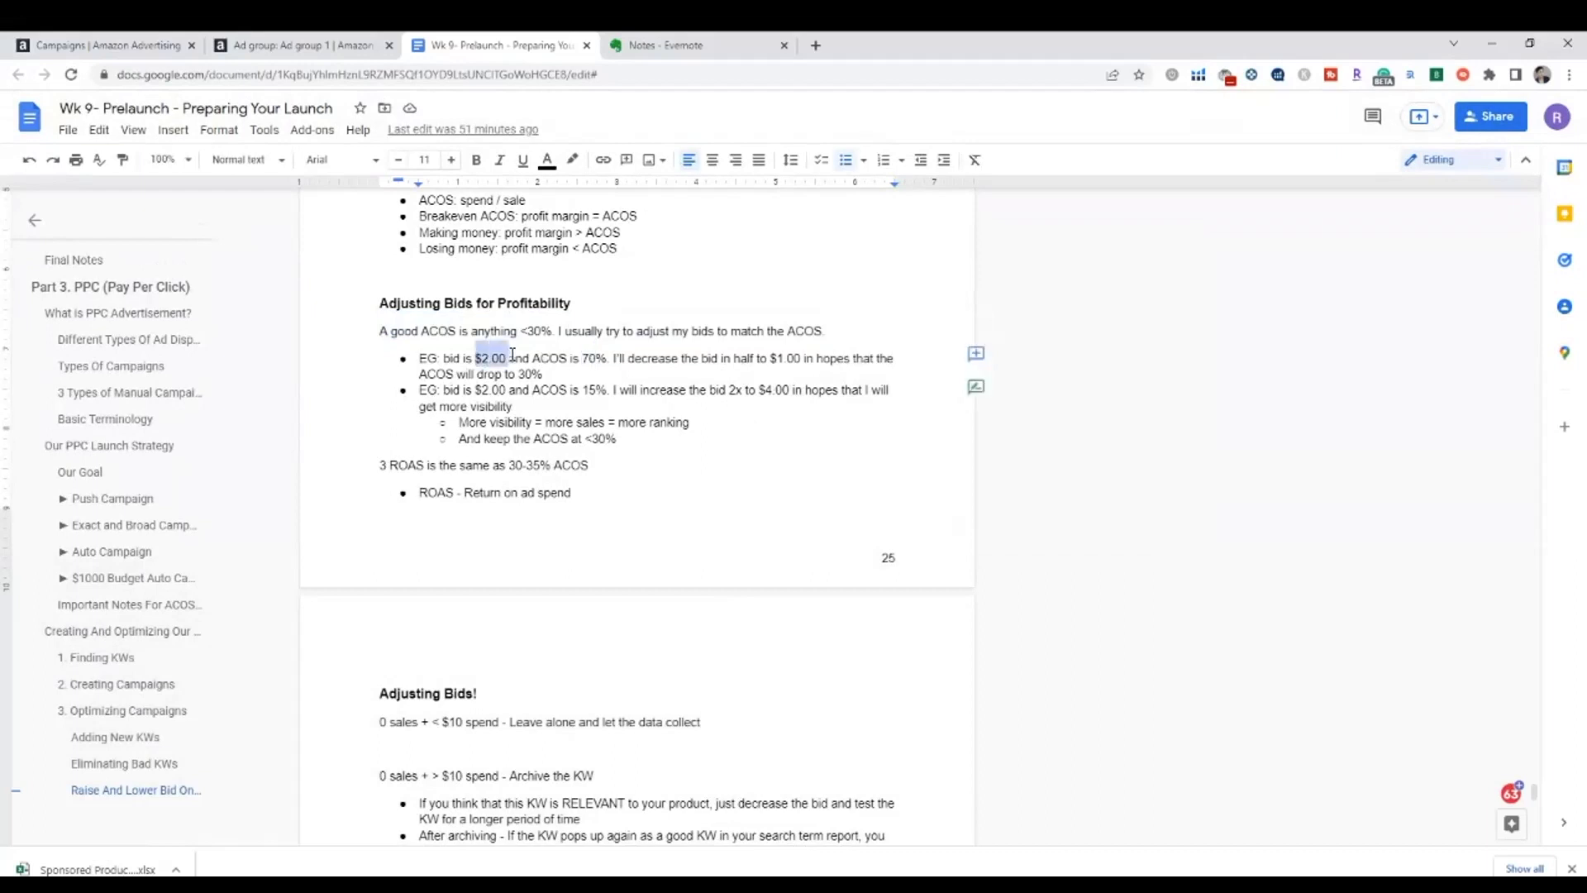
{"action": "left_click_drag", "start_coordinate": [776, 358], "coordinate": [806, 358]}
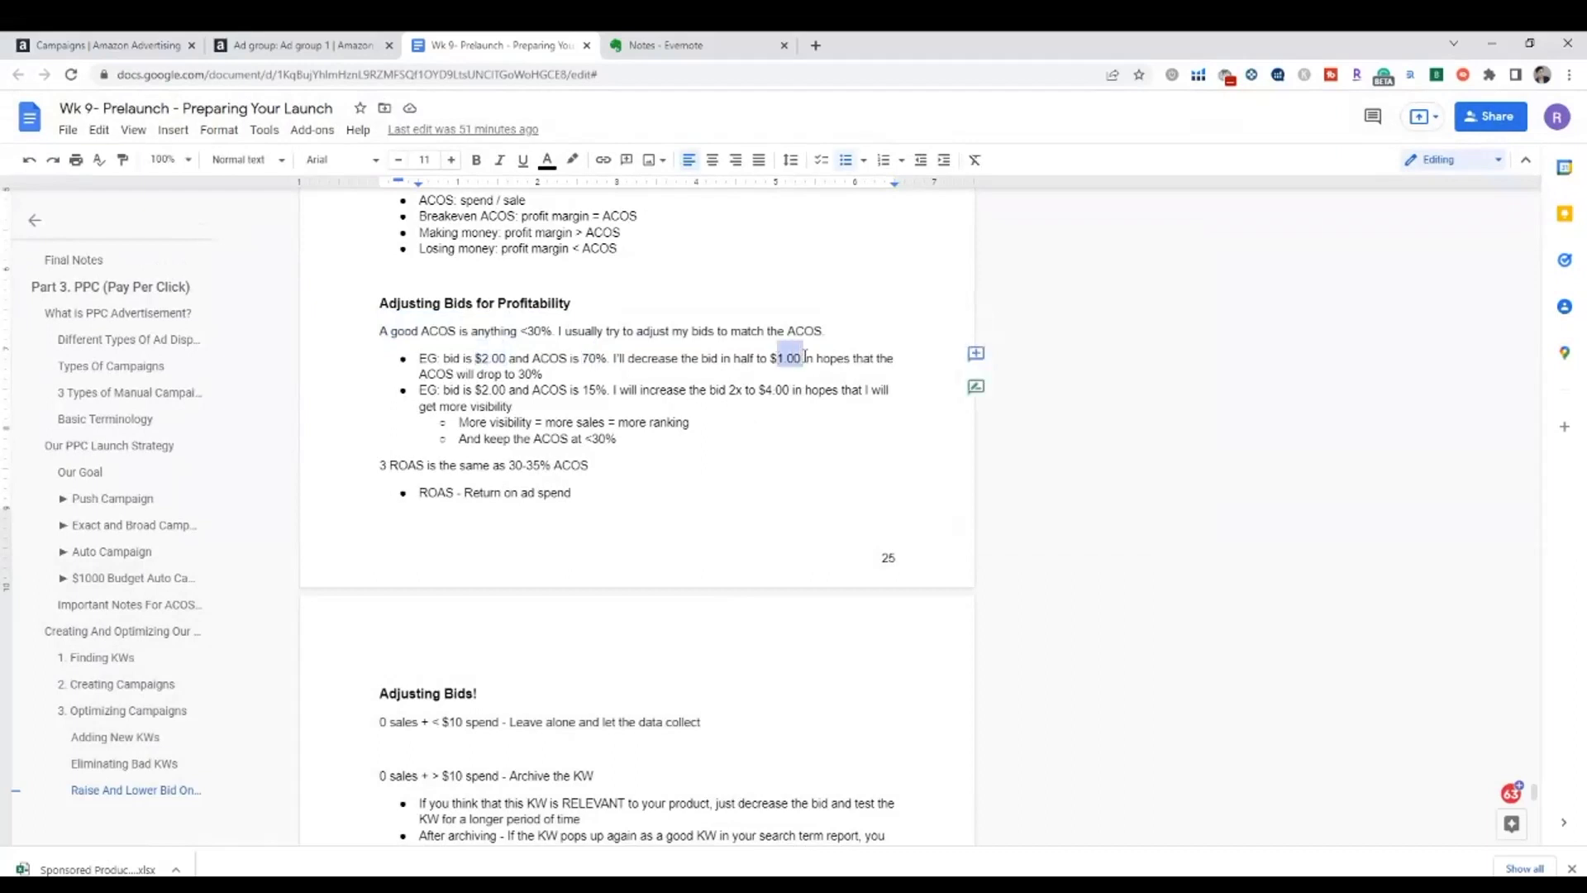
{"action": "left_click", "coordinate": [521, 359]}
{"action": "triple_click", "coordinate": [522, 359]}
{"action": "left_click_drag", "start_coordinate": [544, 374], "coordinate": [521, 373]}
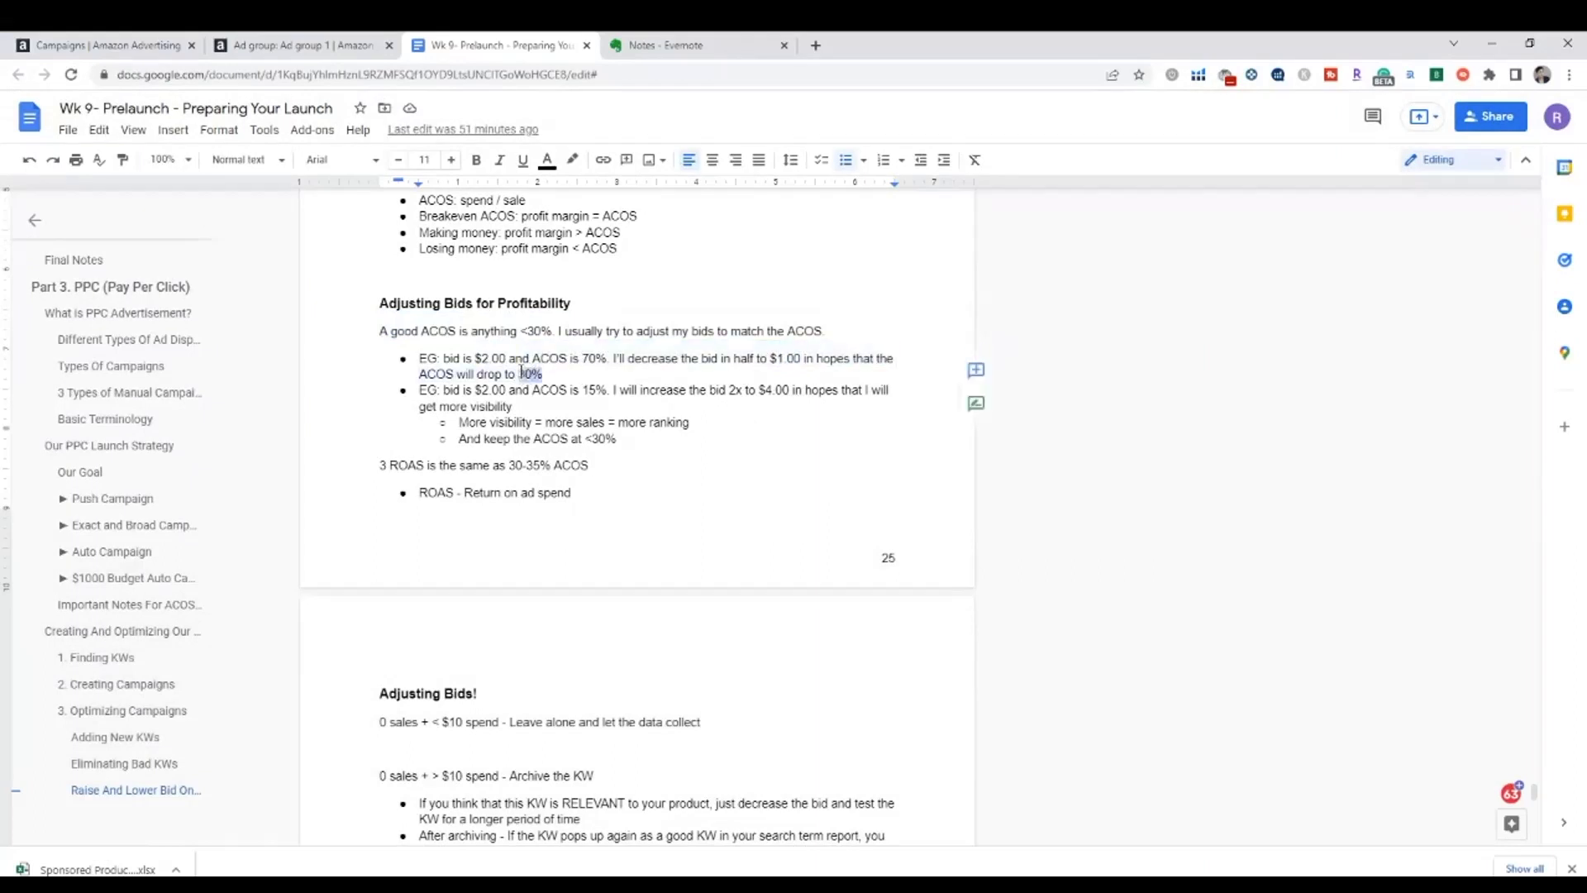
{"action": "left_click", "coordinate": [484, 390]}
{"action": "left_click_drag", "start_coordinate": [609, 390], "coordinate": [590, 390]}
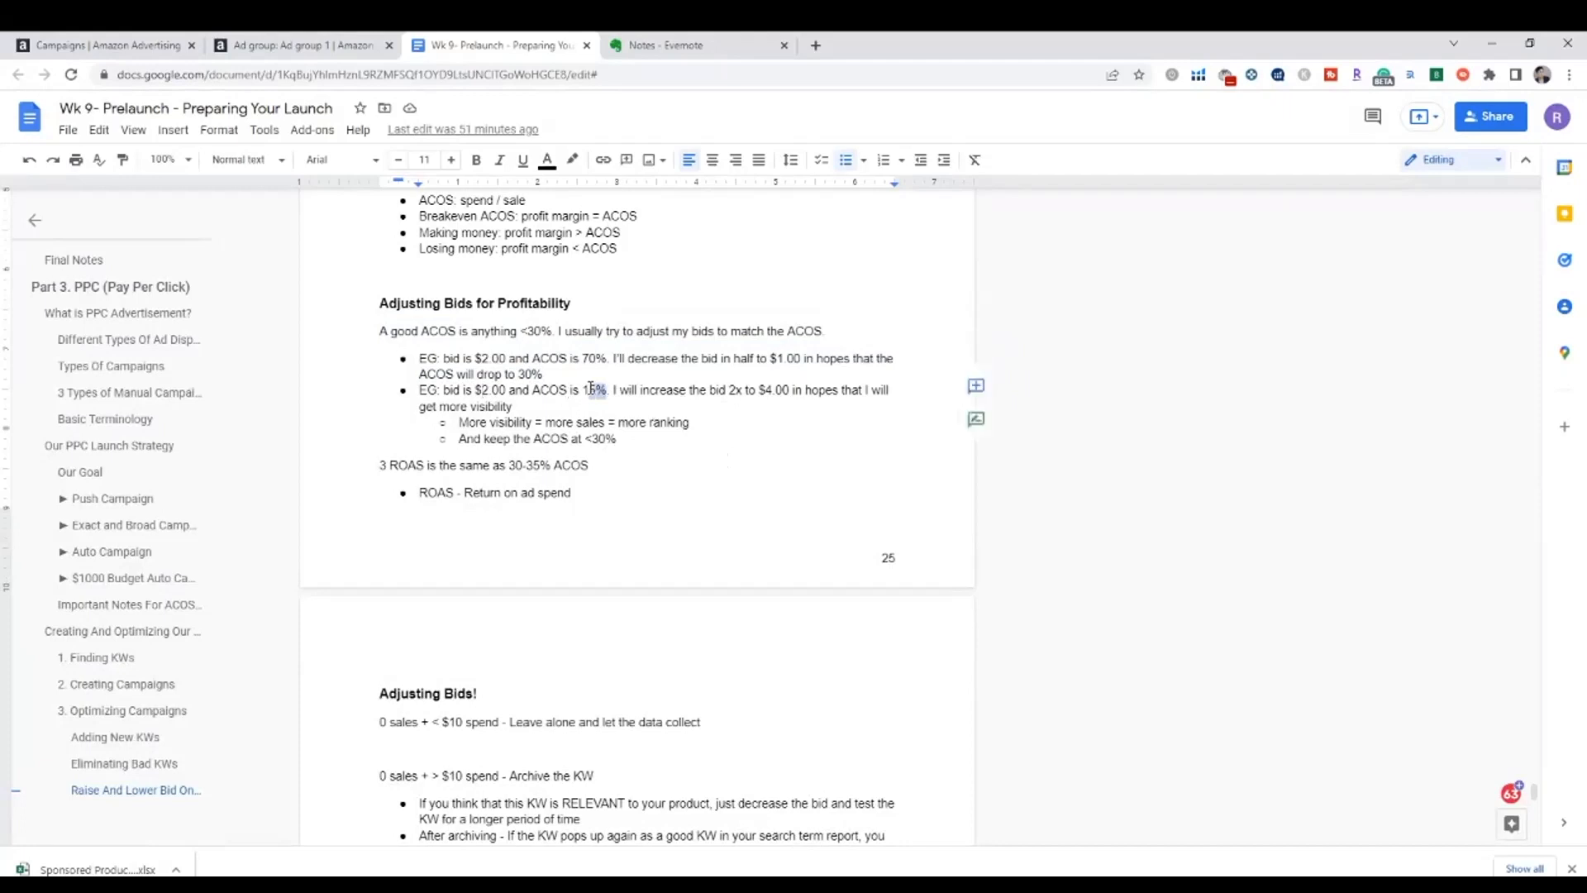
{"action": "double_click", "coordinate": [597, 388]}
{"action": "left_click", "coordinate": [745, 390]}
Examine the note relating ROAS to ACOS and highlight both bid examples above it
{"action": "left_click_drag", "start_coordinate": [590, 466], "coordinate": [377, 465]}
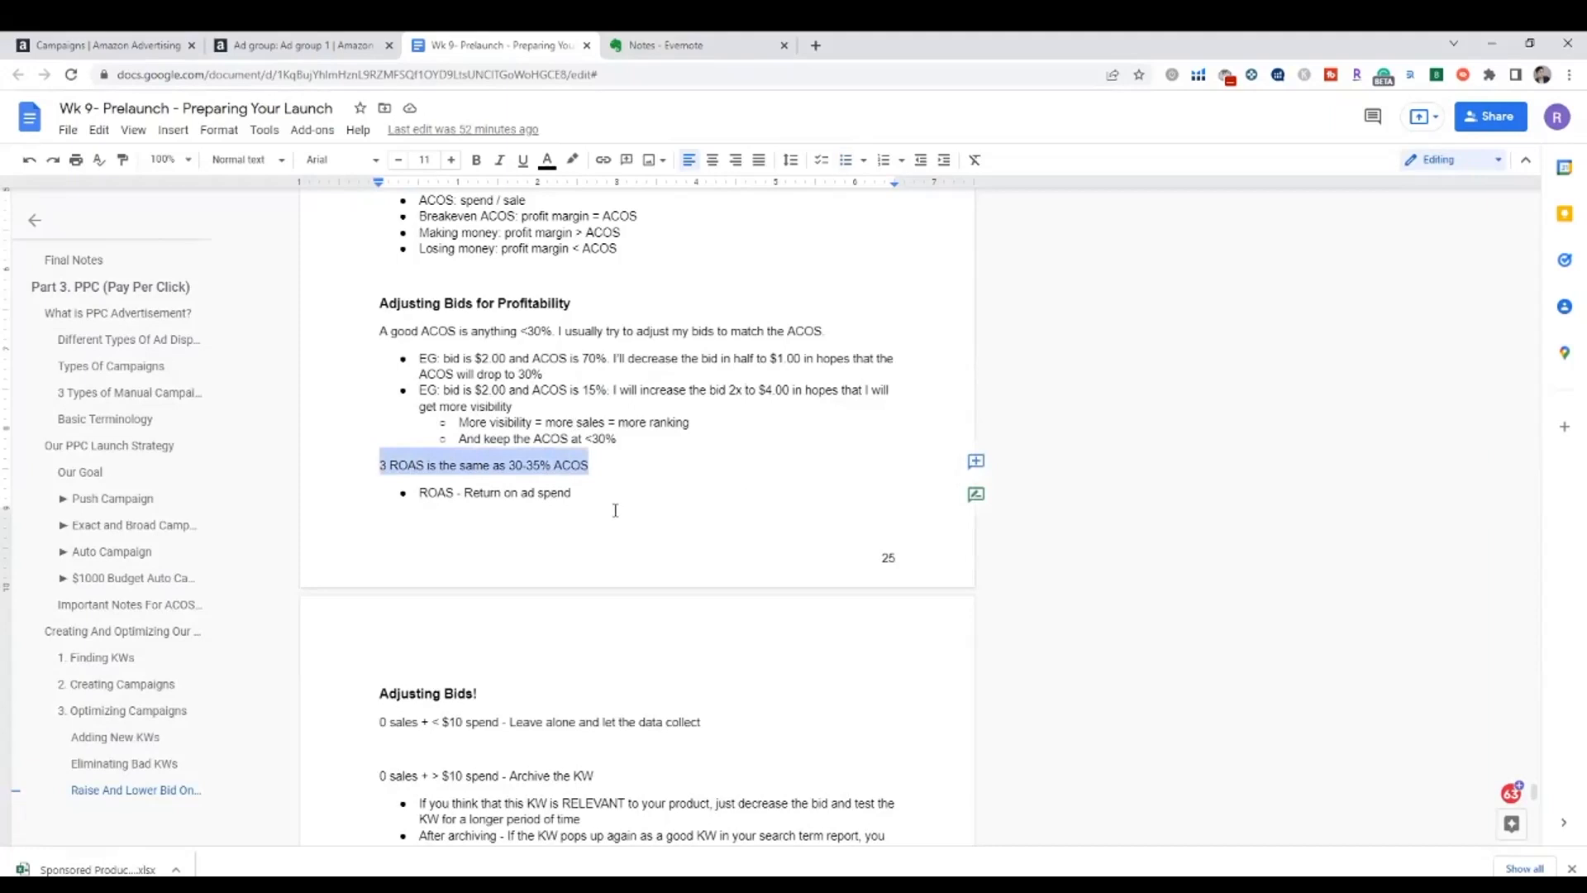
{"action": "left_click", "coordinate": [573, 492]}
{"action": "left_click_drag", "start_coordinate": [573, 492], "coordinate": [415, 493]}
{"action": "left_click", "coordinate": [629, 454]}
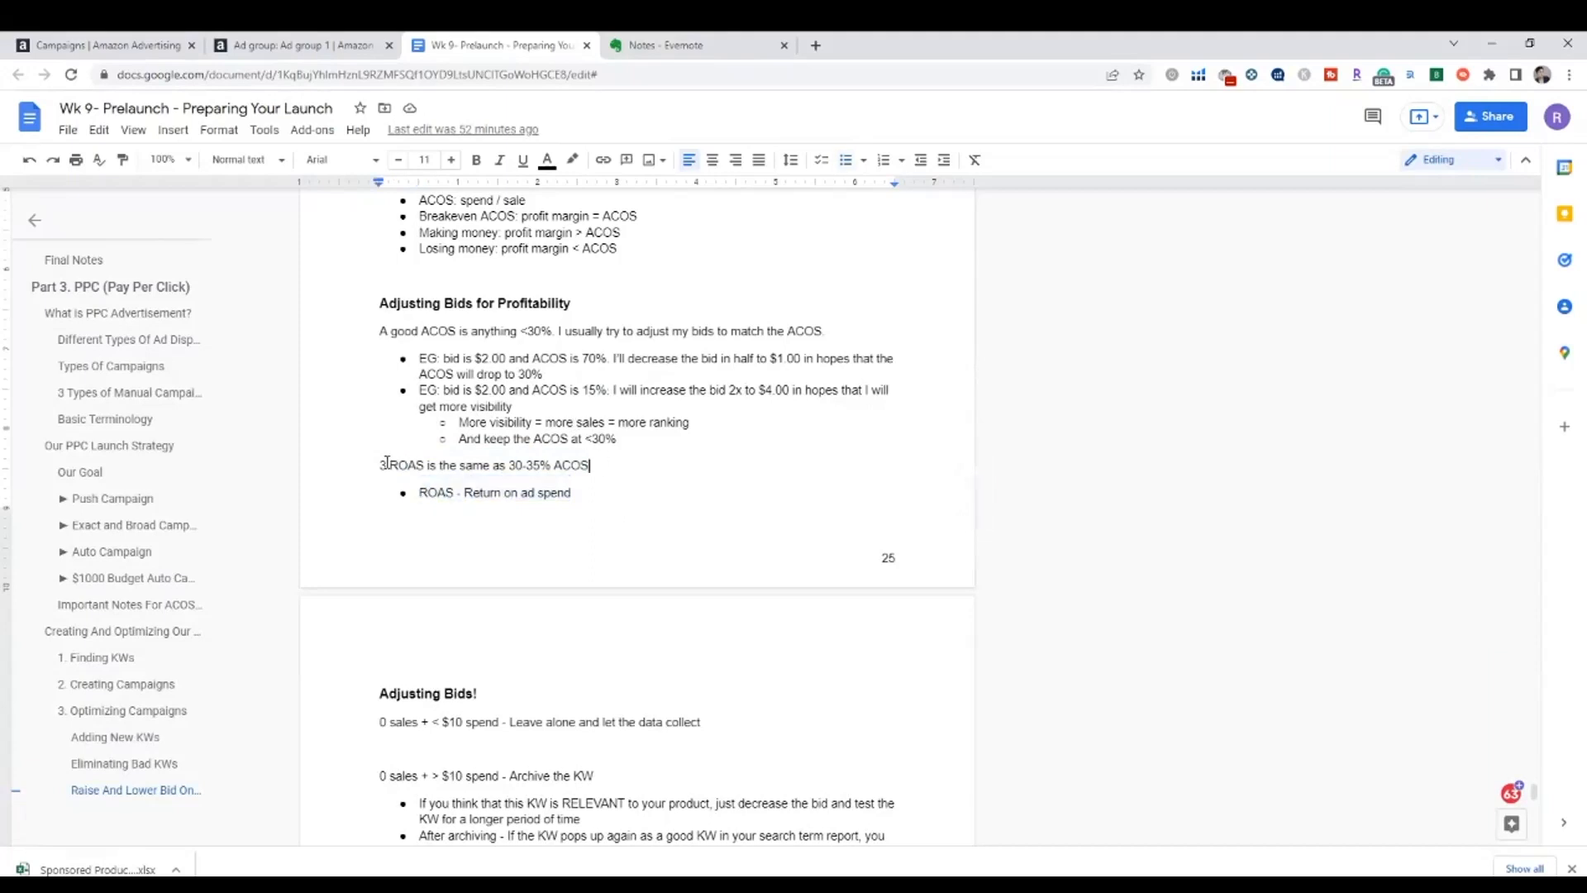
{"action": "left_click_drag", "start_coordinate": [377, 465], "coordinate": [425, 465]}
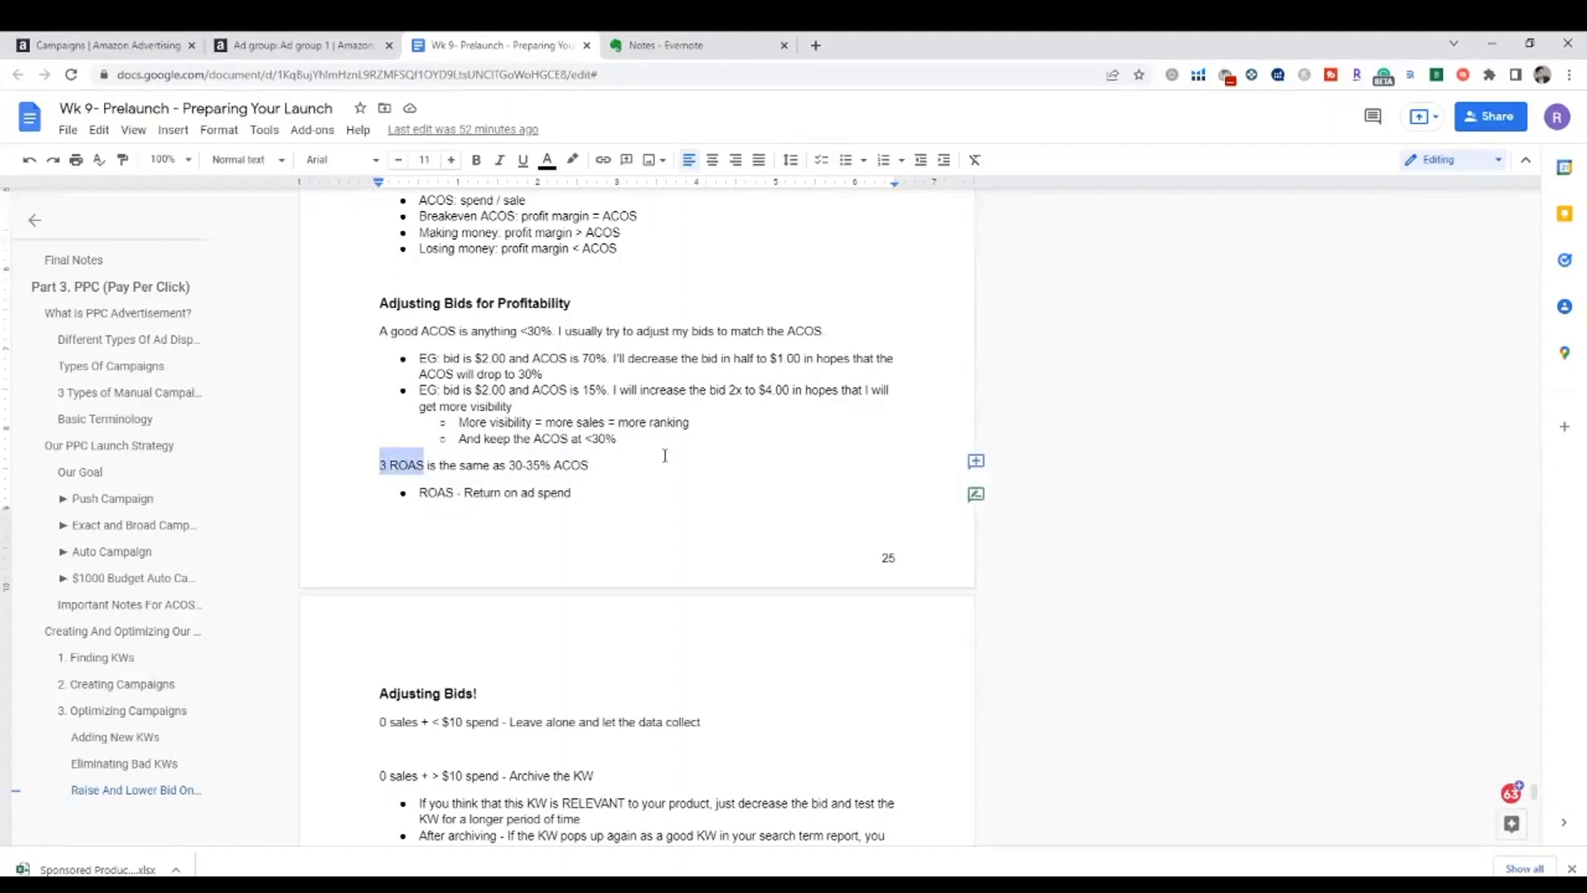
{"action": "left_click", "coordinate": [611, 464]}
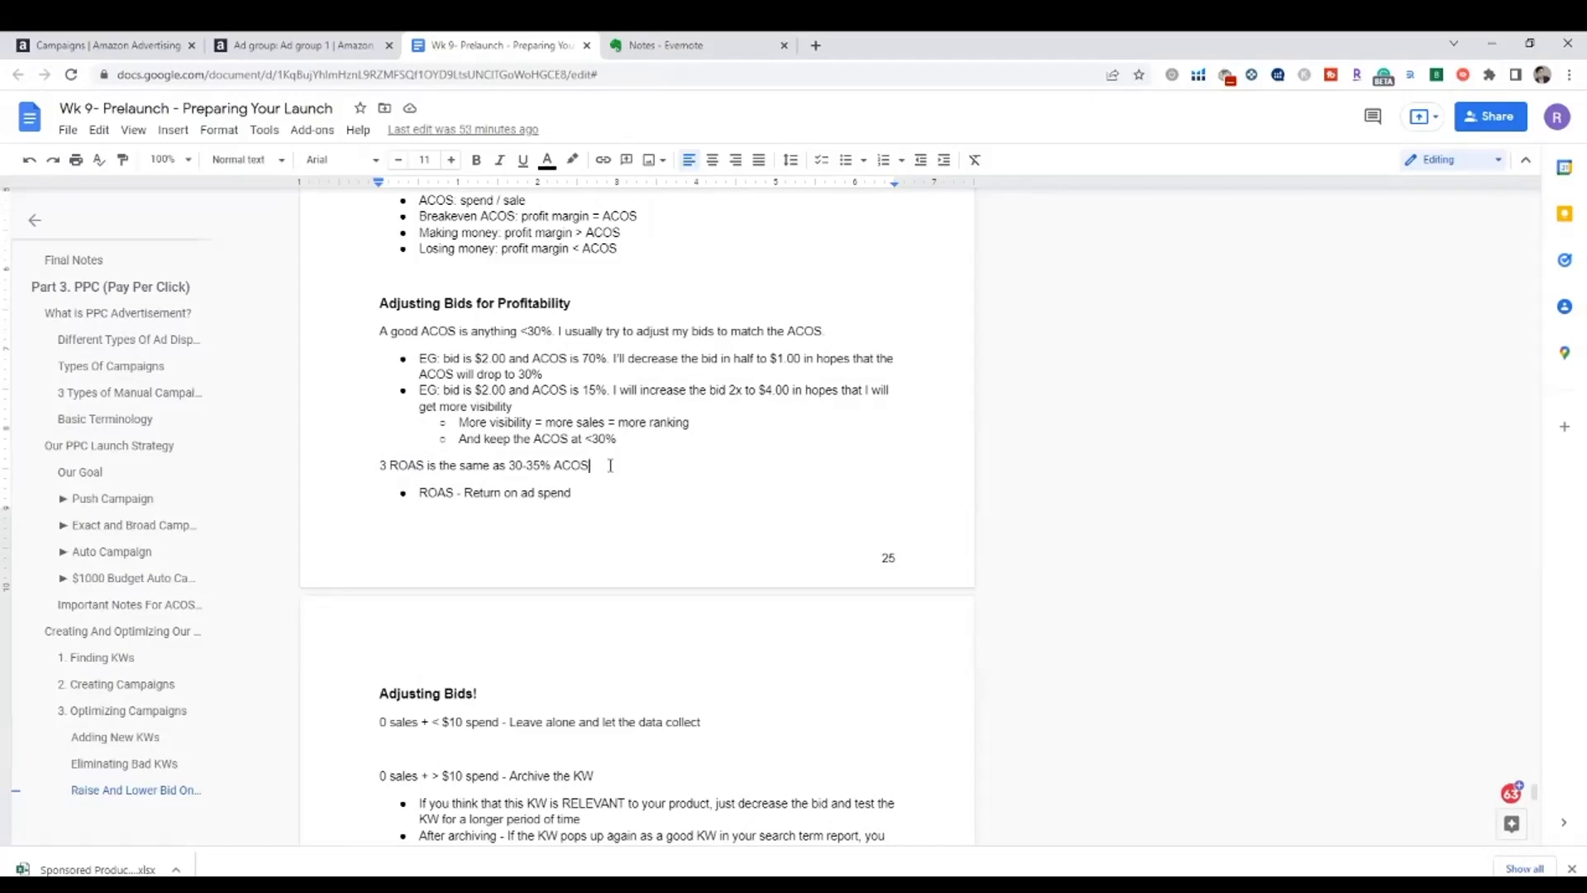
{"action": "left_click_drag", "start_coordinate": [404, 357], "coordinate": [665, 471]}
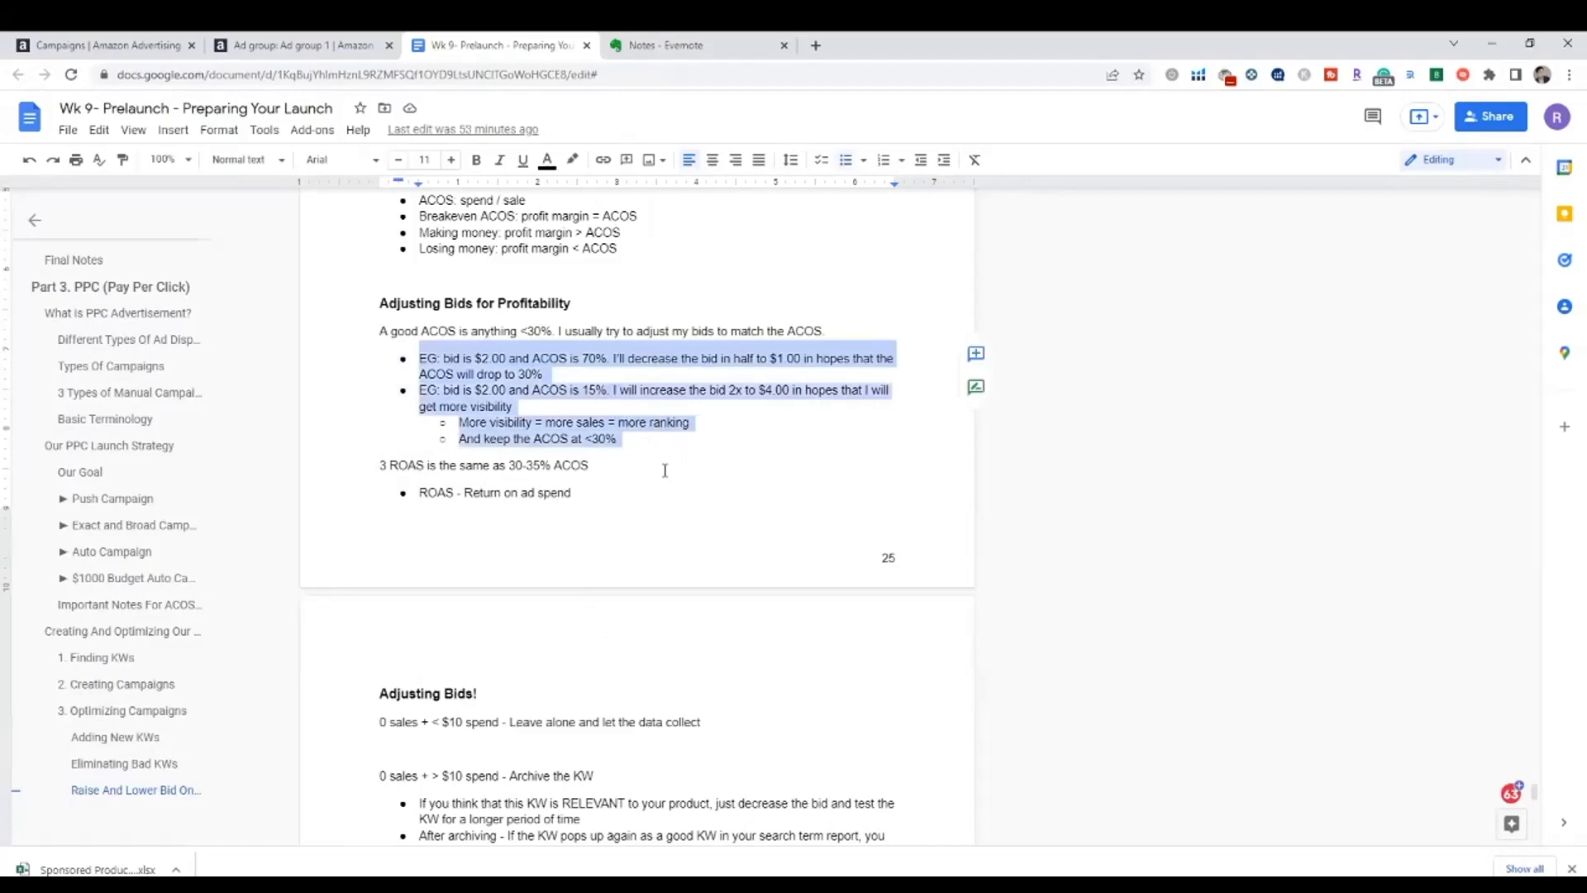
{"action": "left_click", "coordinate": [665, 470]}
Examine the rule for keywords with 0 sales and under $10 spend in the Adjusting Bids! section
{"action": "scroll", "coordinate": [666, 475], "scroll_direction": "down", "scroll_amount": 4}
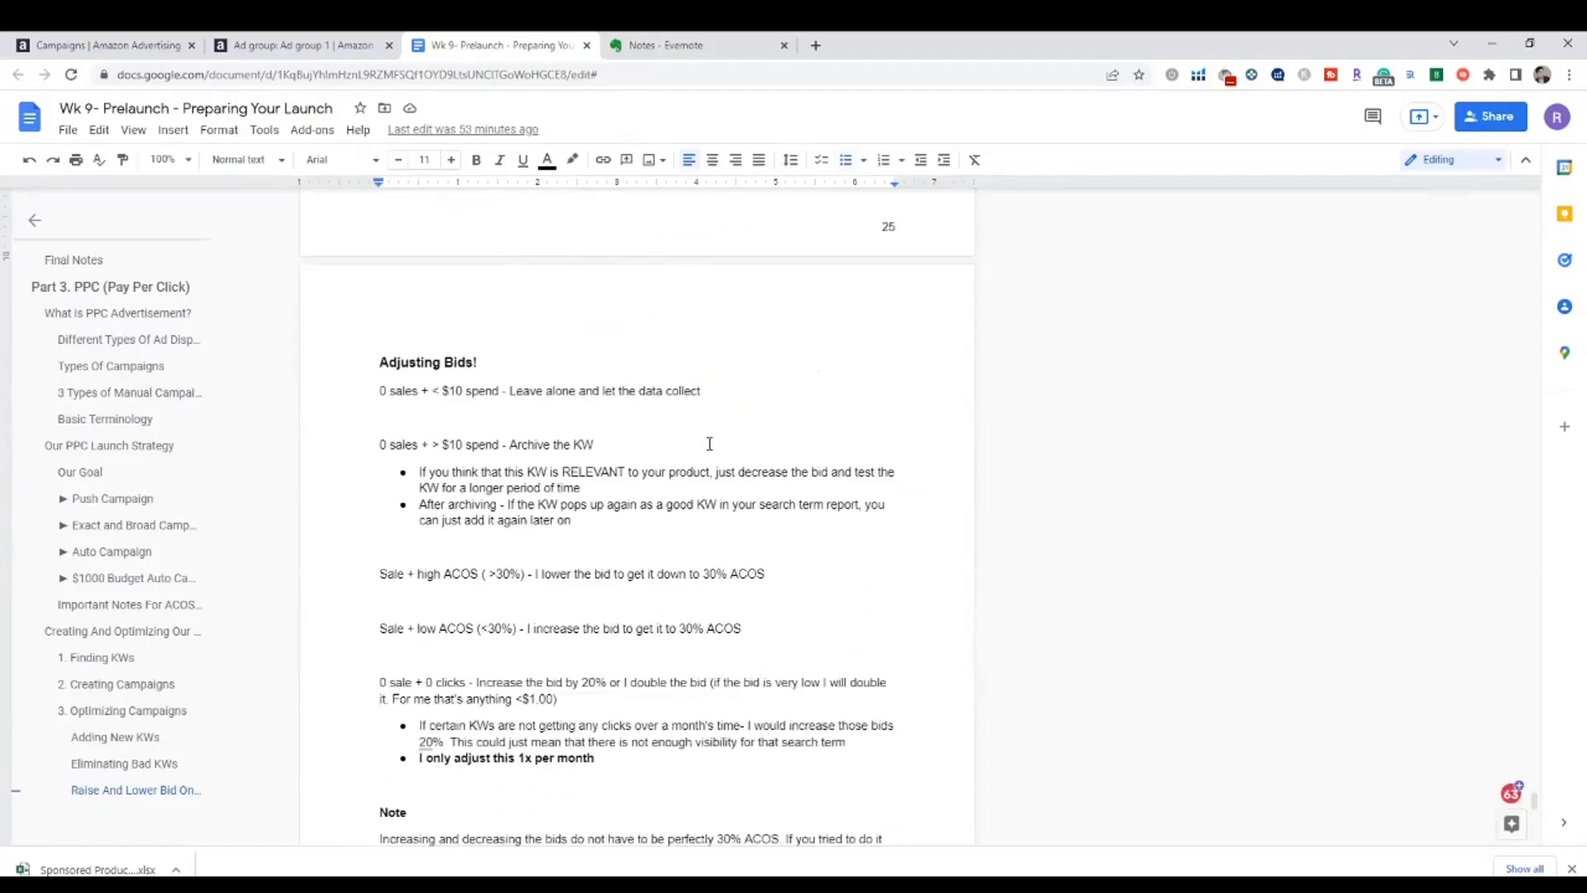
{"action": "left_click_drag", "start_coordinate": [706, 389], "coordinate": [380, 390]}
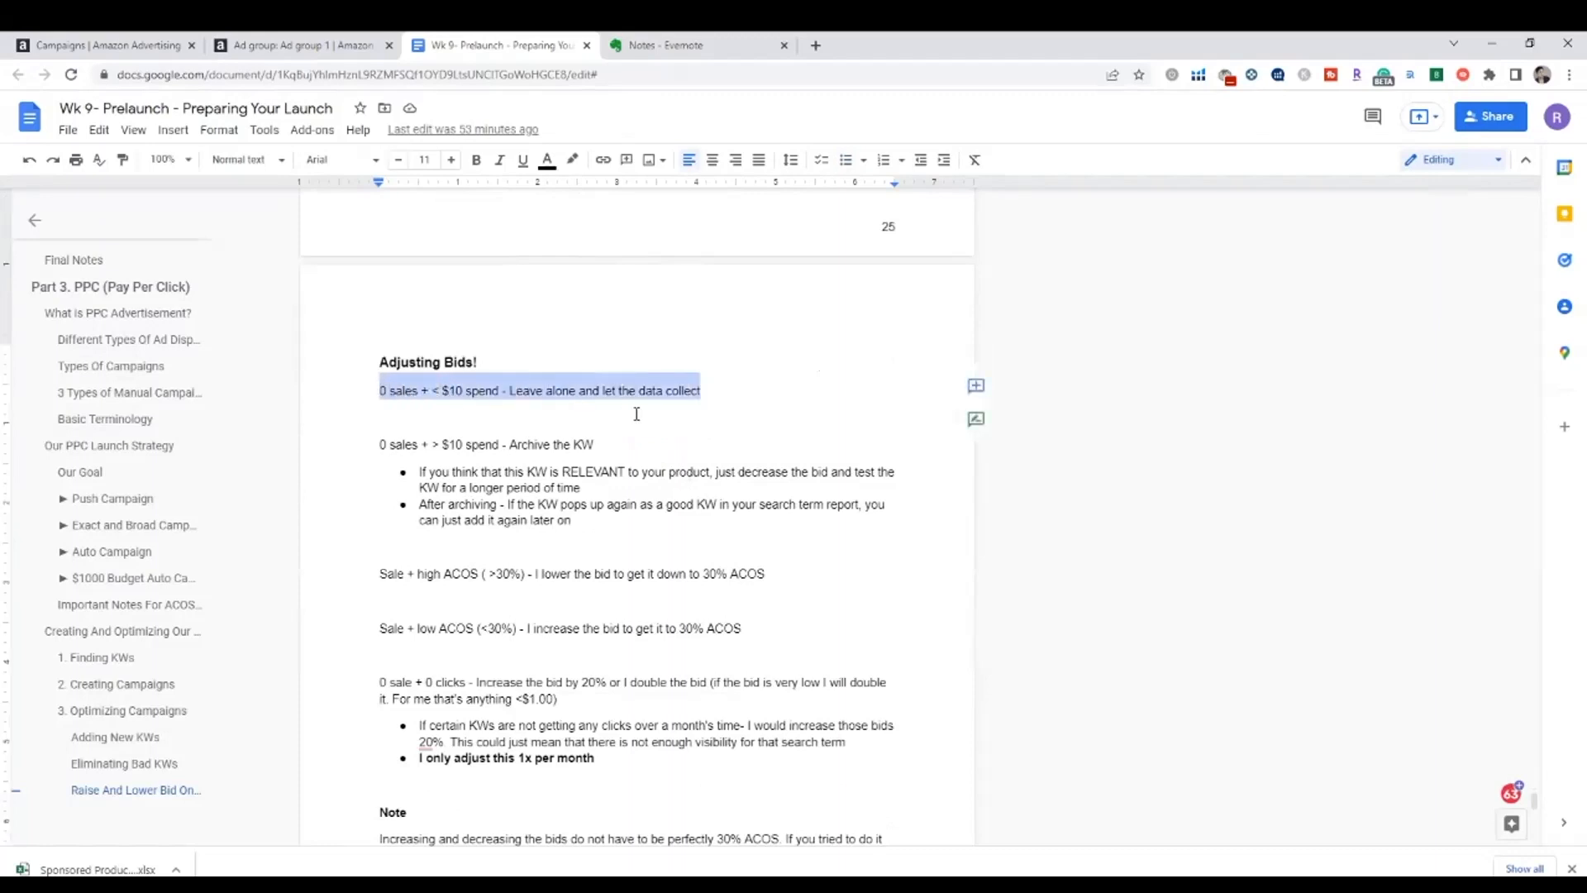
{"action": "left_click", "coordinate": [457, 398]}
{"action": "left_click_drag", "start_coordinate": [498, 389], "coordinate": [440, 383]}
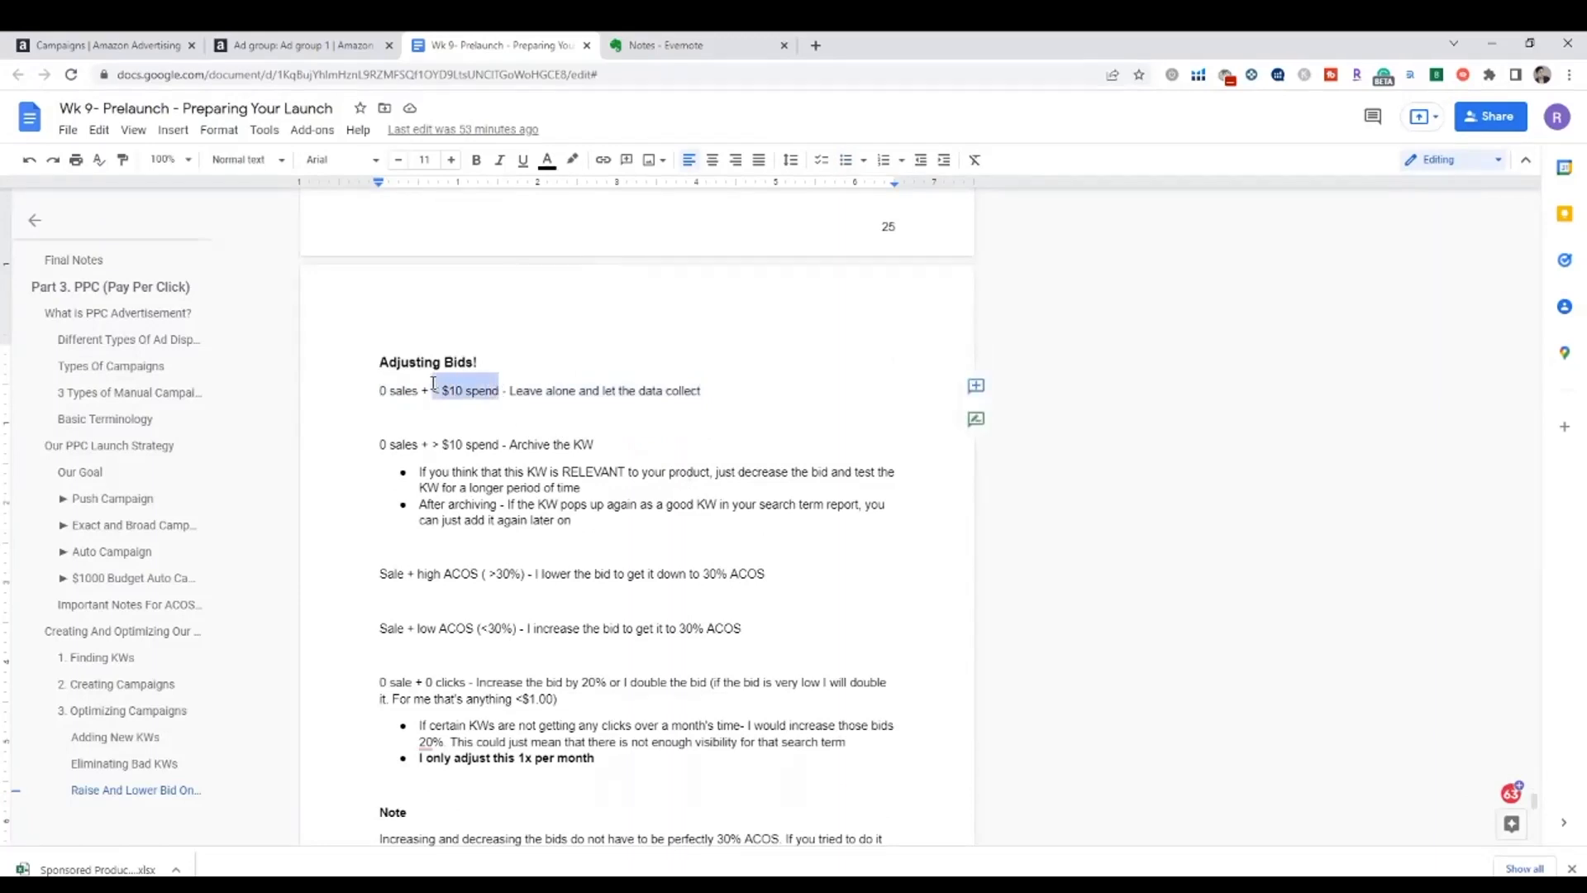
{"action": "left_click", "coordinate": [674, 389]}
{"action": "left_click_drag", "start_coordinate": [708, 389], "coordinate": [511, 379]}
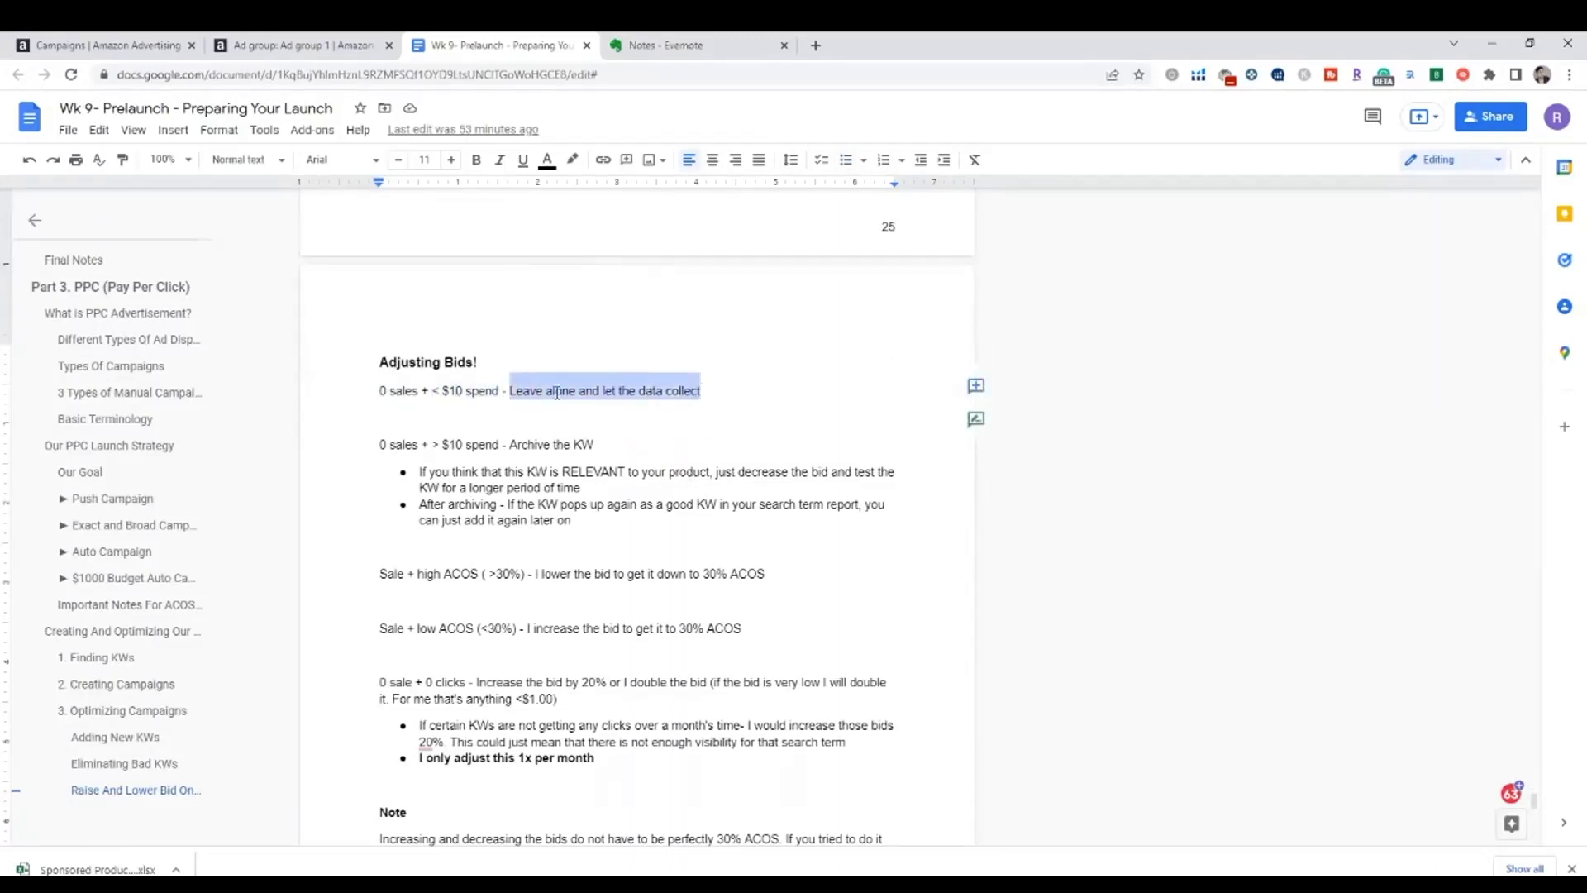
{"action": "left_click", "coordinate": [689, 410]}
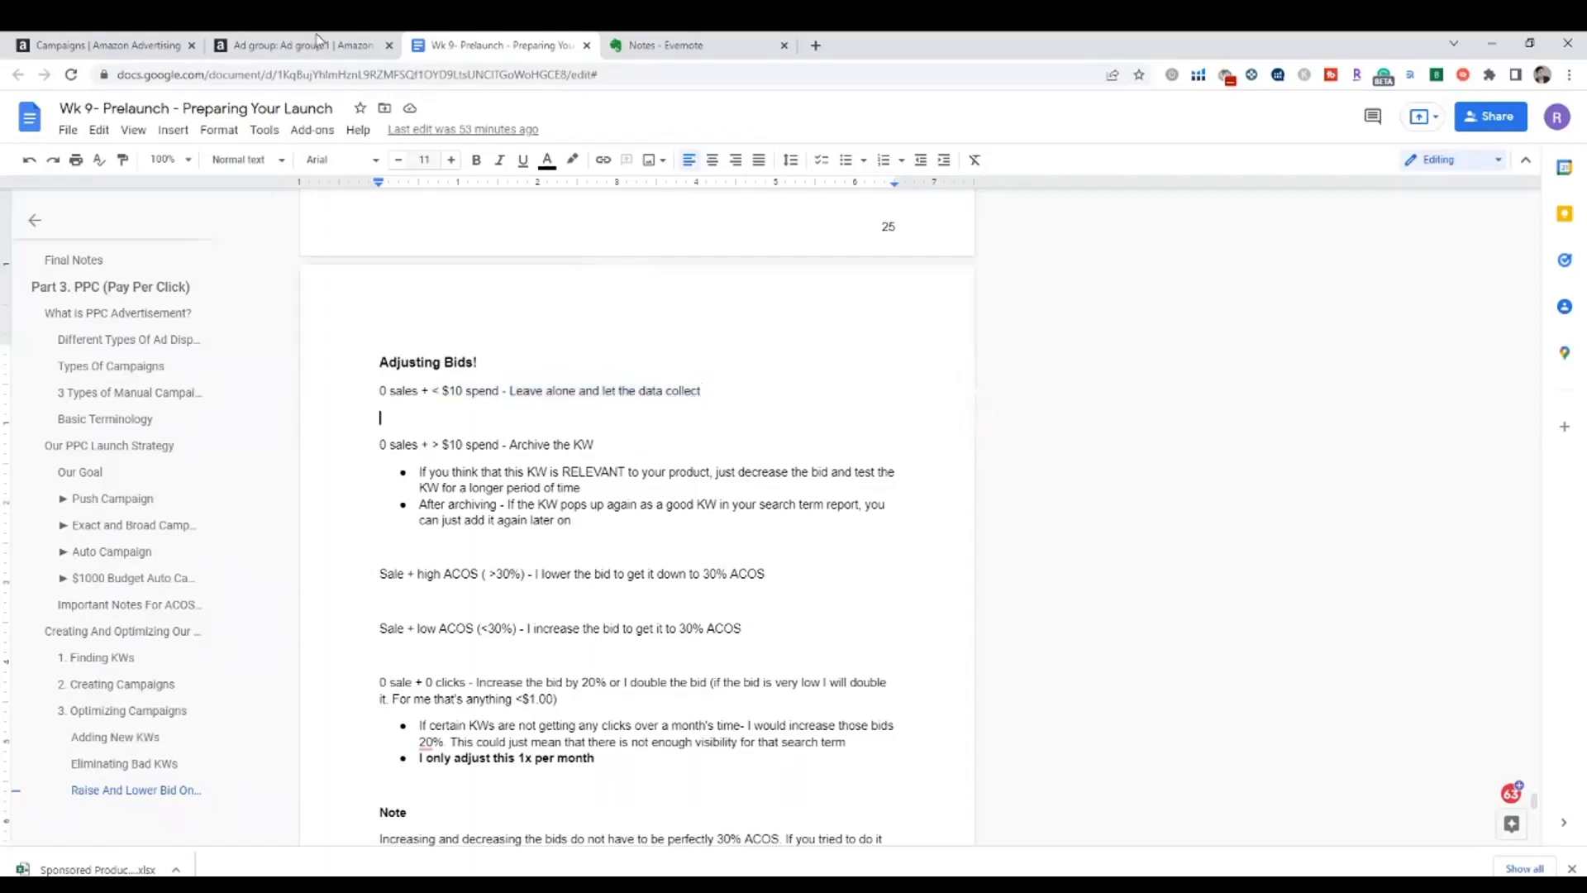
Switch to the Amazon Ads ad group and check the spend of the highest-spending keyword without orders
{"action": "left_click", "coordinate": [310, 39]}
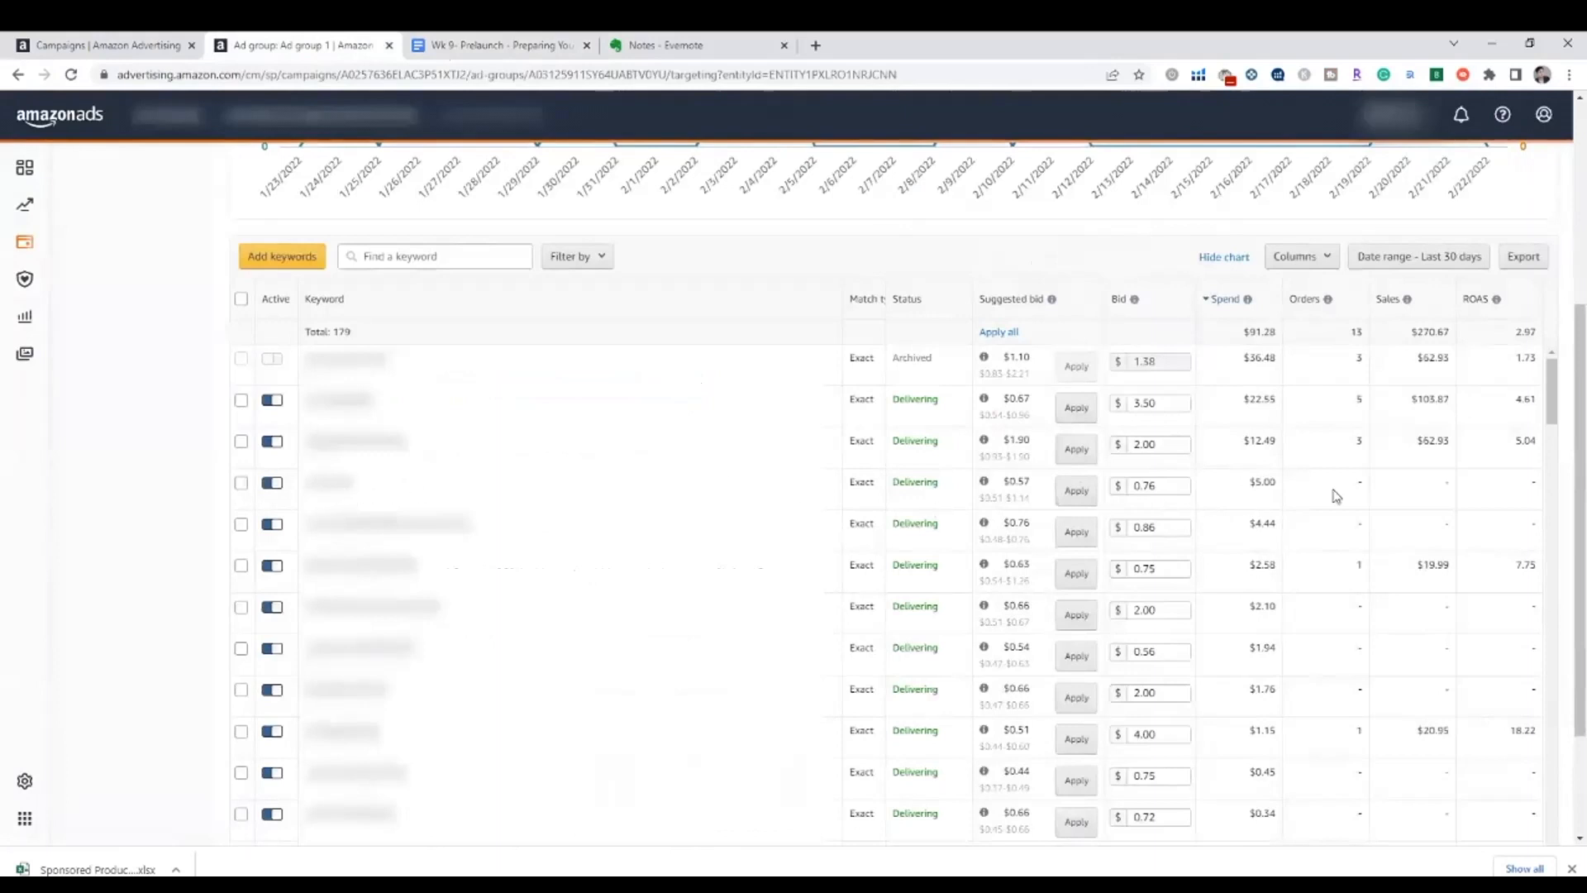
{"action": "left_click_drag", "start_coordinate": [1250, 482], "coordinate": [1283, 484]}
{"action": "left_click", "coordinate": [1280, 485]}
{"action": "left_click_drag", "start_coordinate": [1283, 488], "coordinate": [1250, 486]}
{"action": "left_click", "coordinate": [1250, 486]}
Highlight the document's rule for 0 sales and over $10 spend, and sort the ad group's keywords by spend from highest to lowest
{"action": "left_click", "coordinate": [436, 37]}
{"action": "triple_click", "coordinate": [364, 446]}
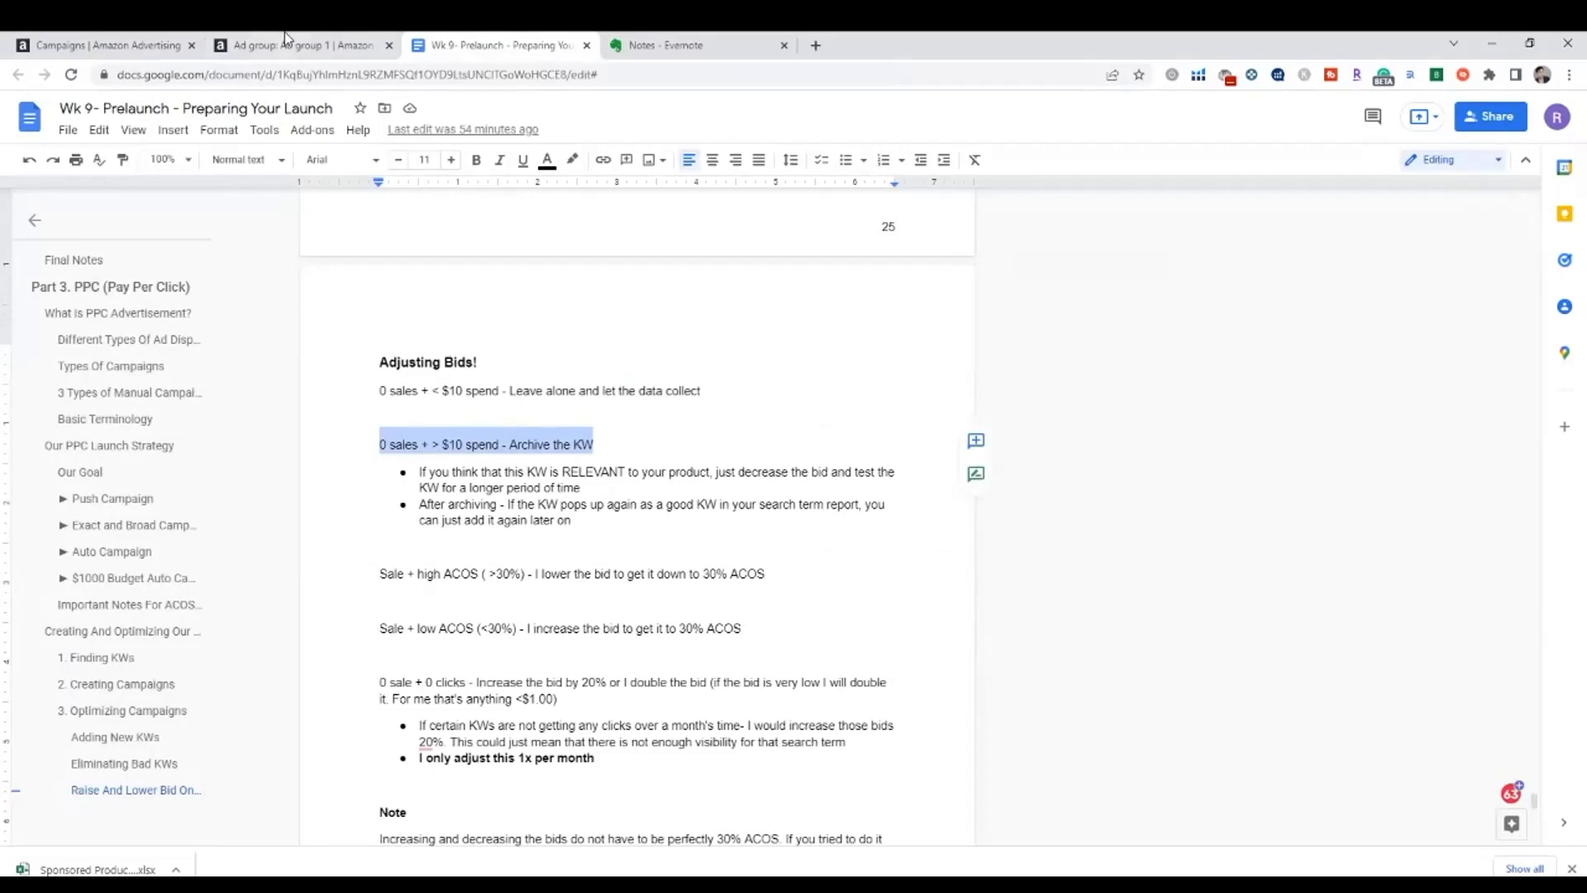
{"action": "left_click", "coordinate": [339, 50]}
{"action": "scroll", "coordinate": [1565, 369], "scroll_direction": "up", "scroll_amount": 1}
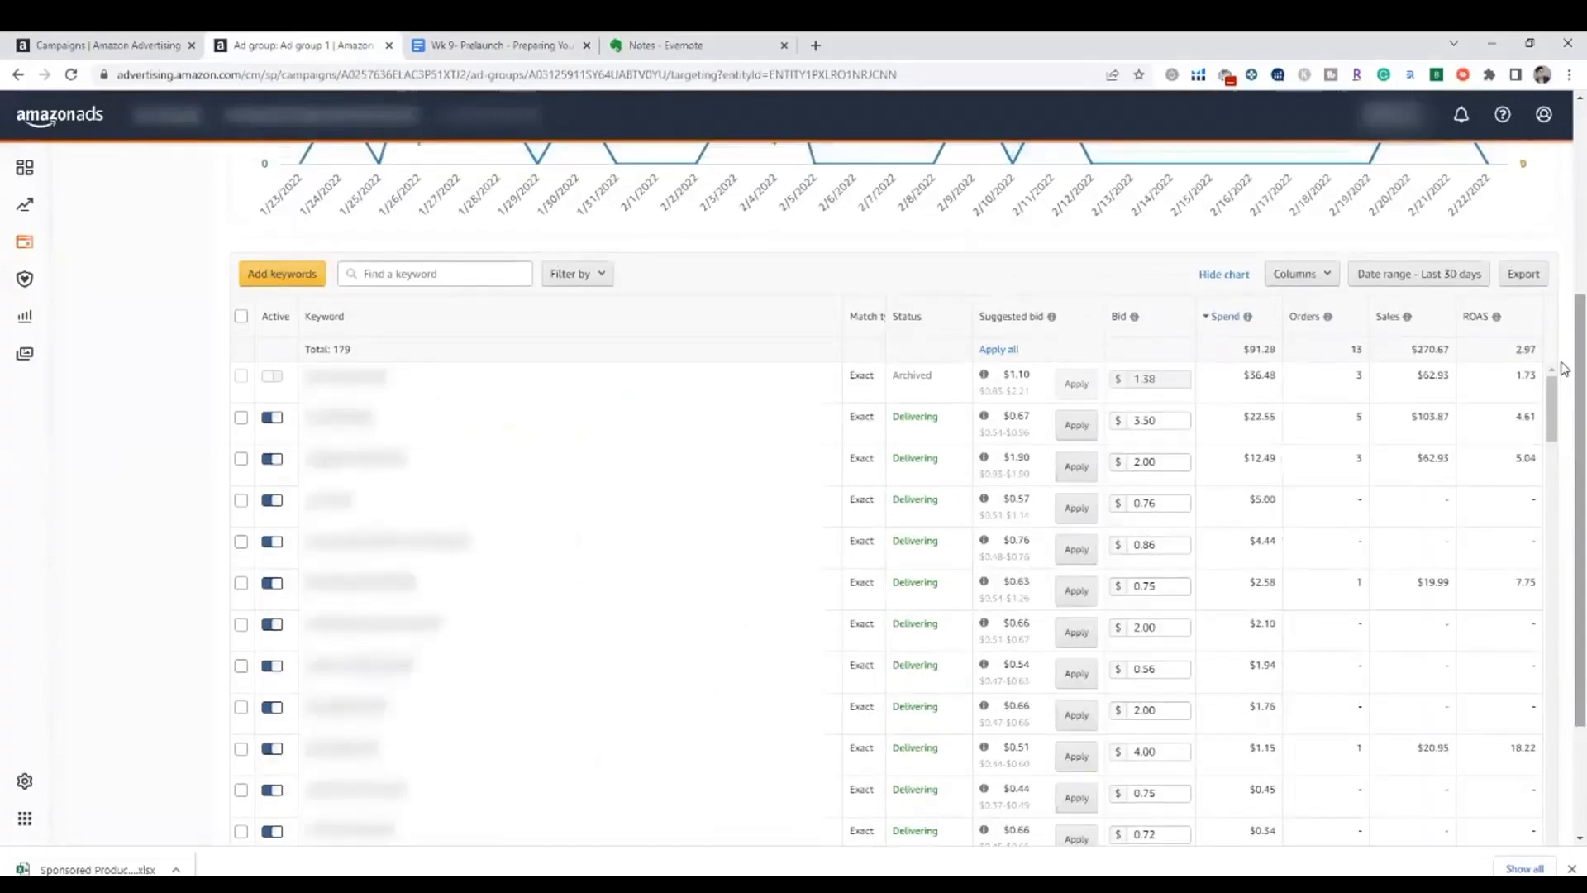
{"action": "scroll", "coordinate": [1565, 463], "scroll_direction": "up", "scroll_amount": 4}
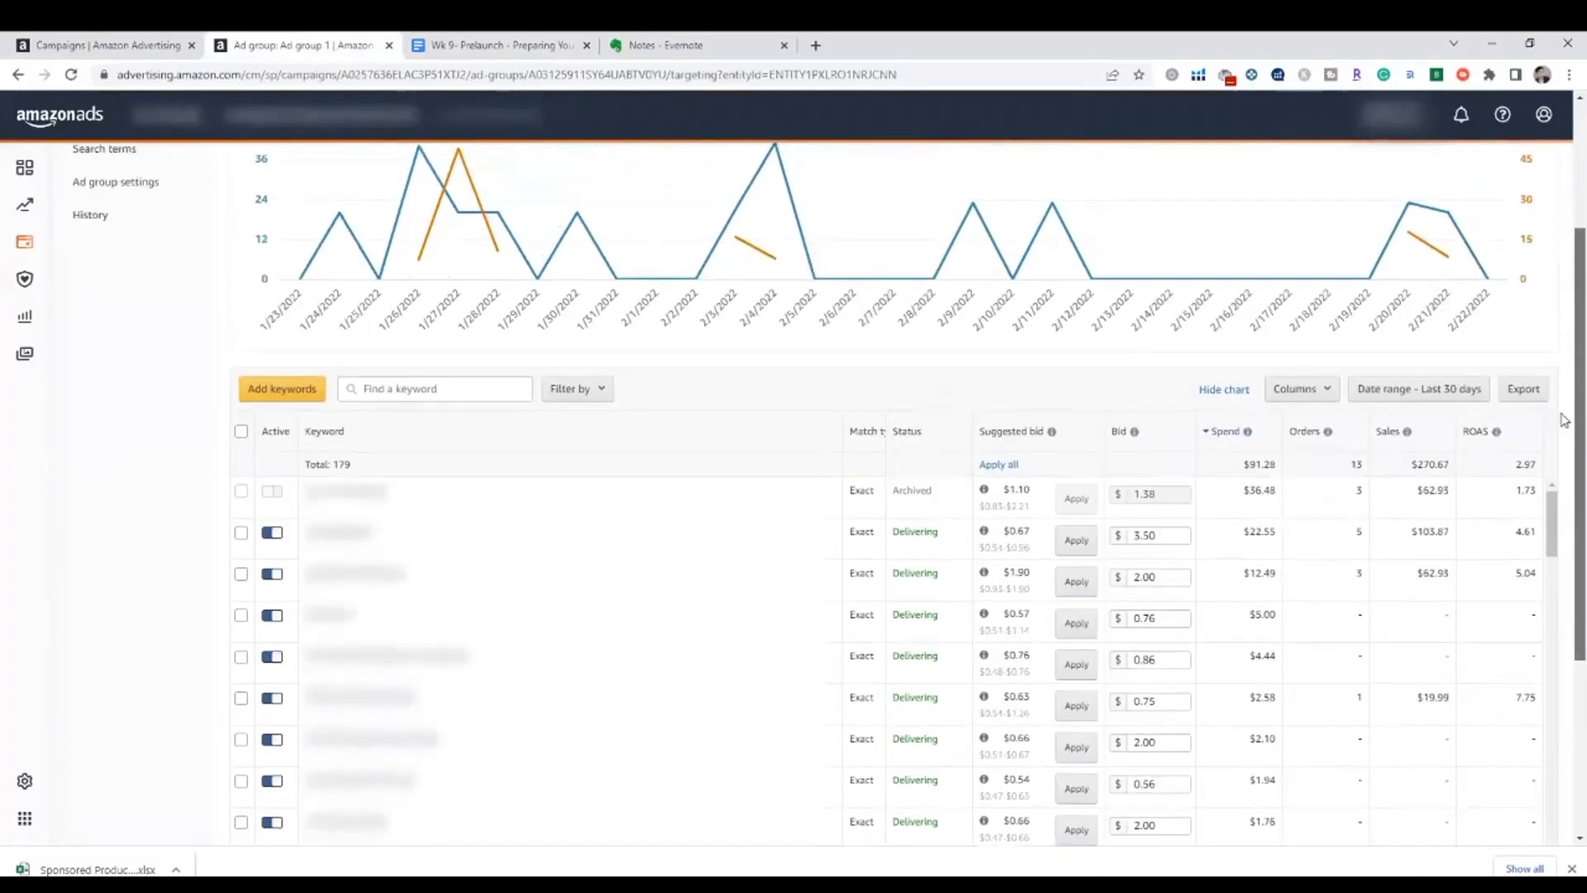
{"action": "scroll", "coordinate": [1565, 394], "scroll_direction": "down", "scroll_amount": 4}
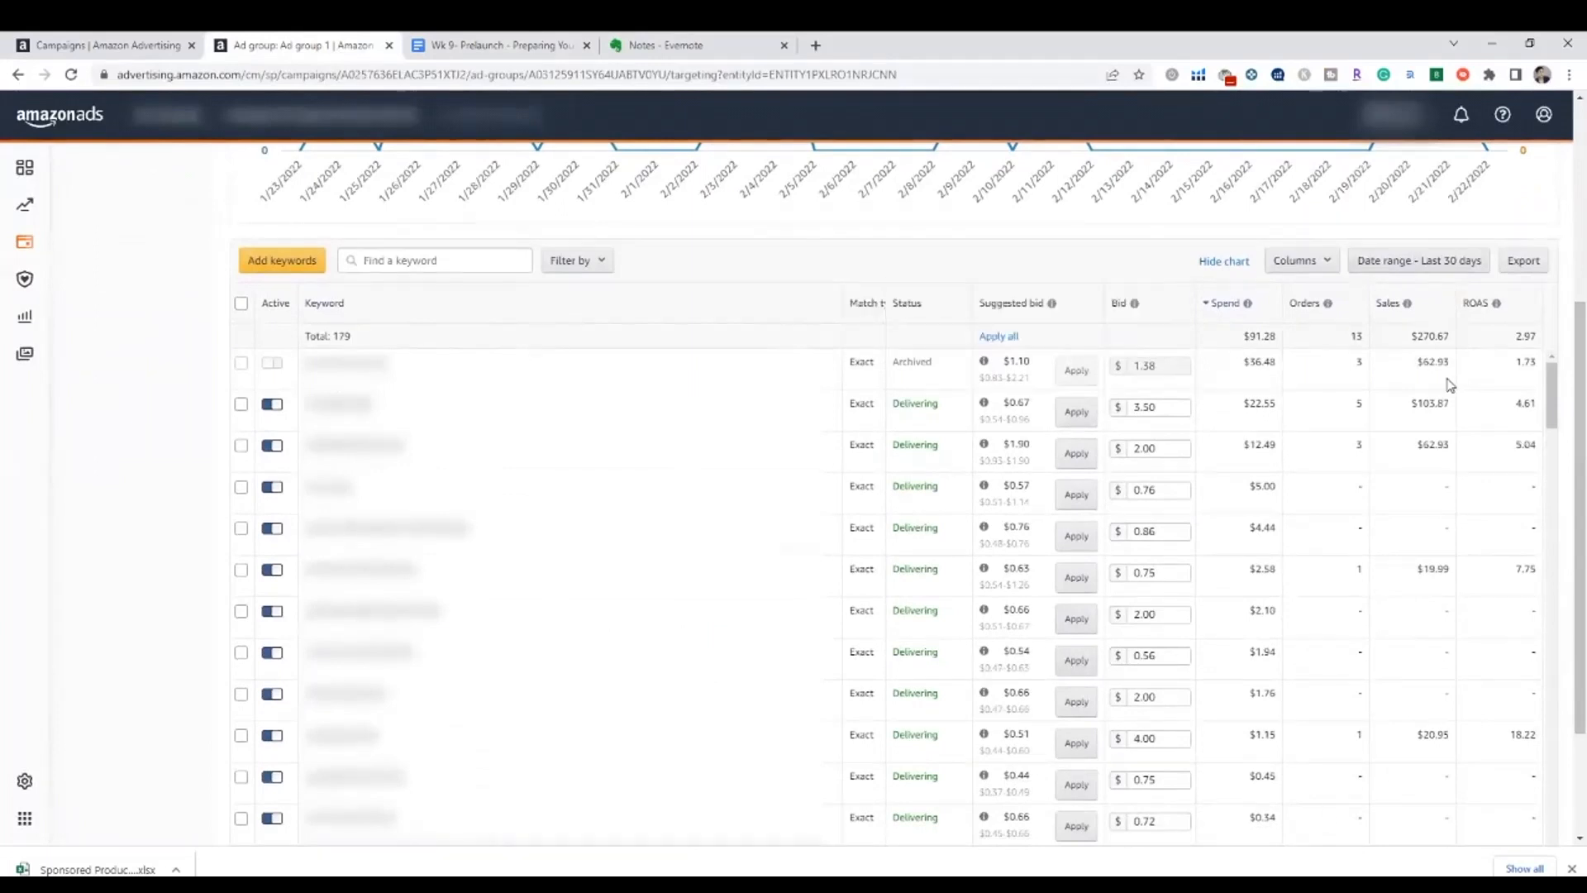
{"action": "left_click", "coordinate": [1212, 314]}
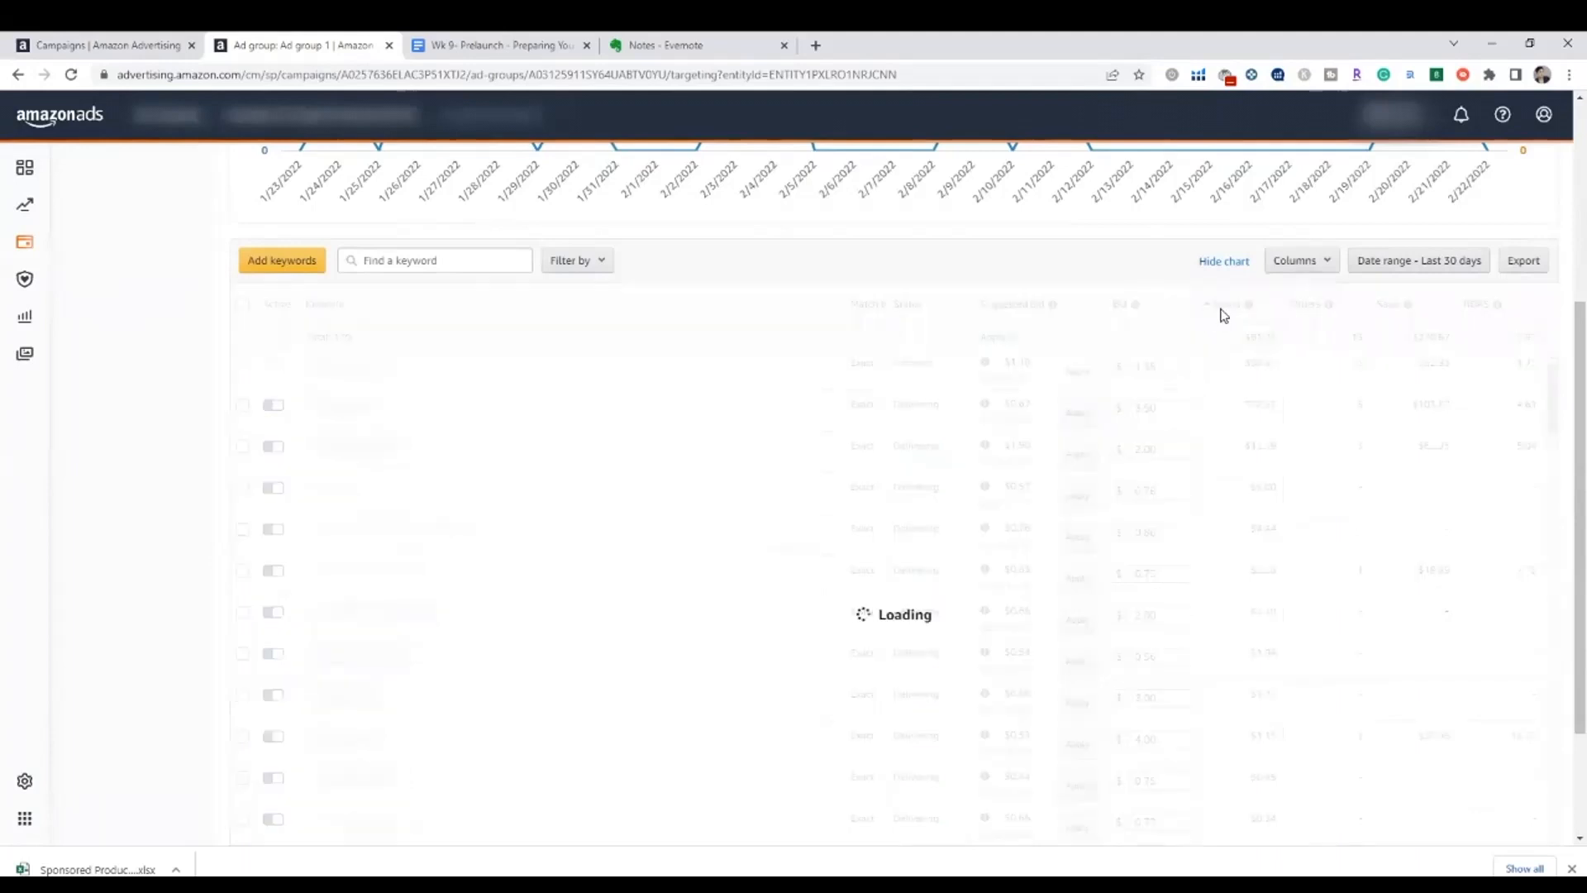
{"action": "left_click", "coordinate": [1215, 319]}
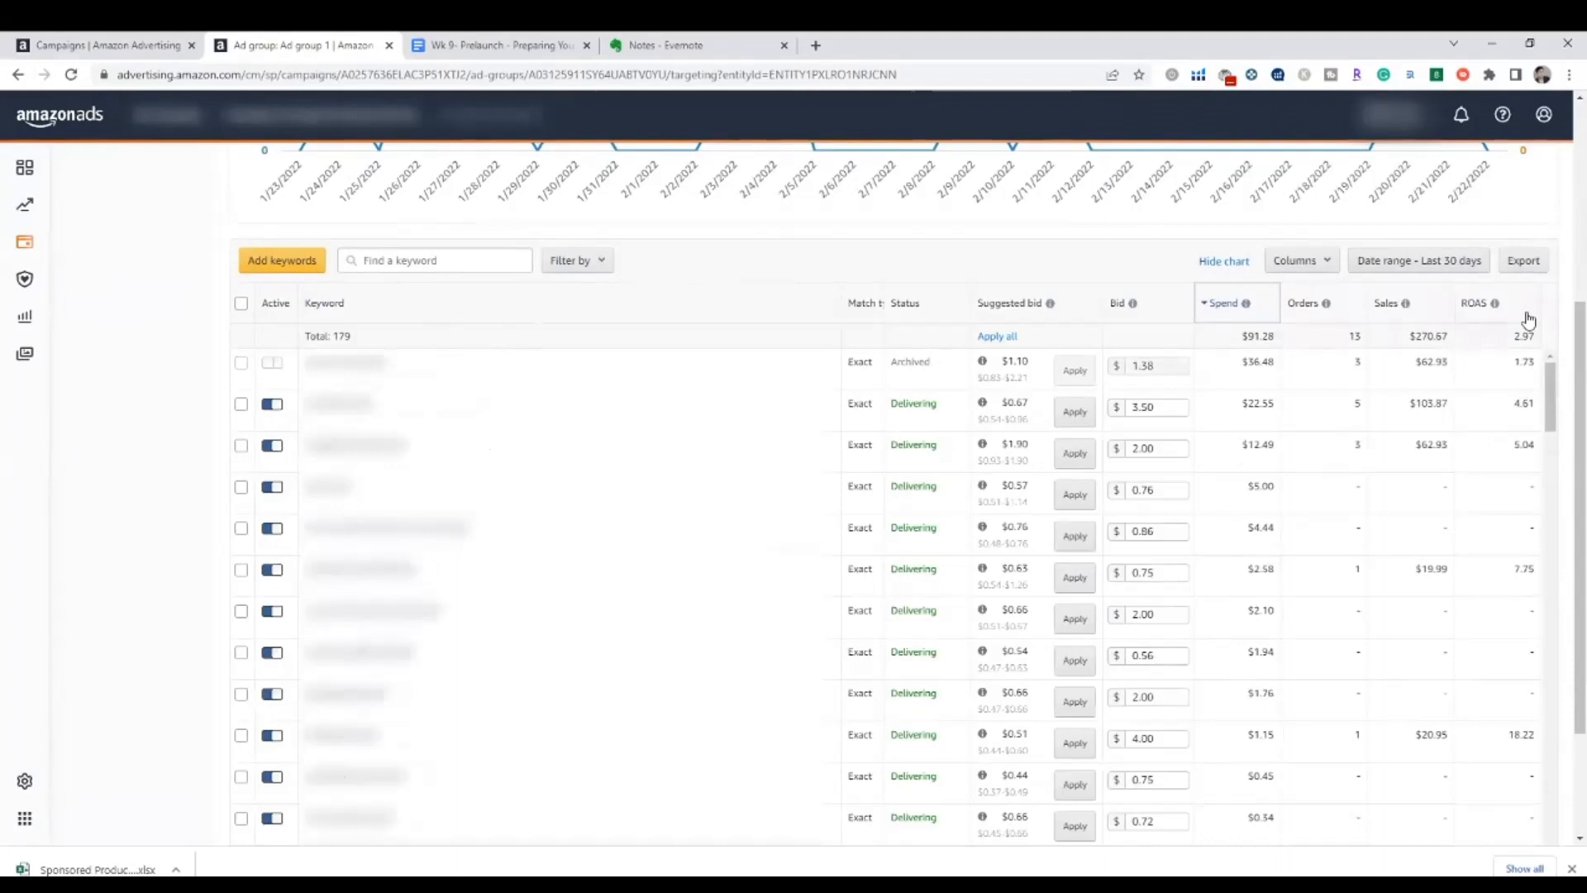
Switch to the Week 9 document and highlight the rule "0 sales + > $10 spend - Archive the KW" again
{"action": "left_click", "coordinate": [475, 45]}
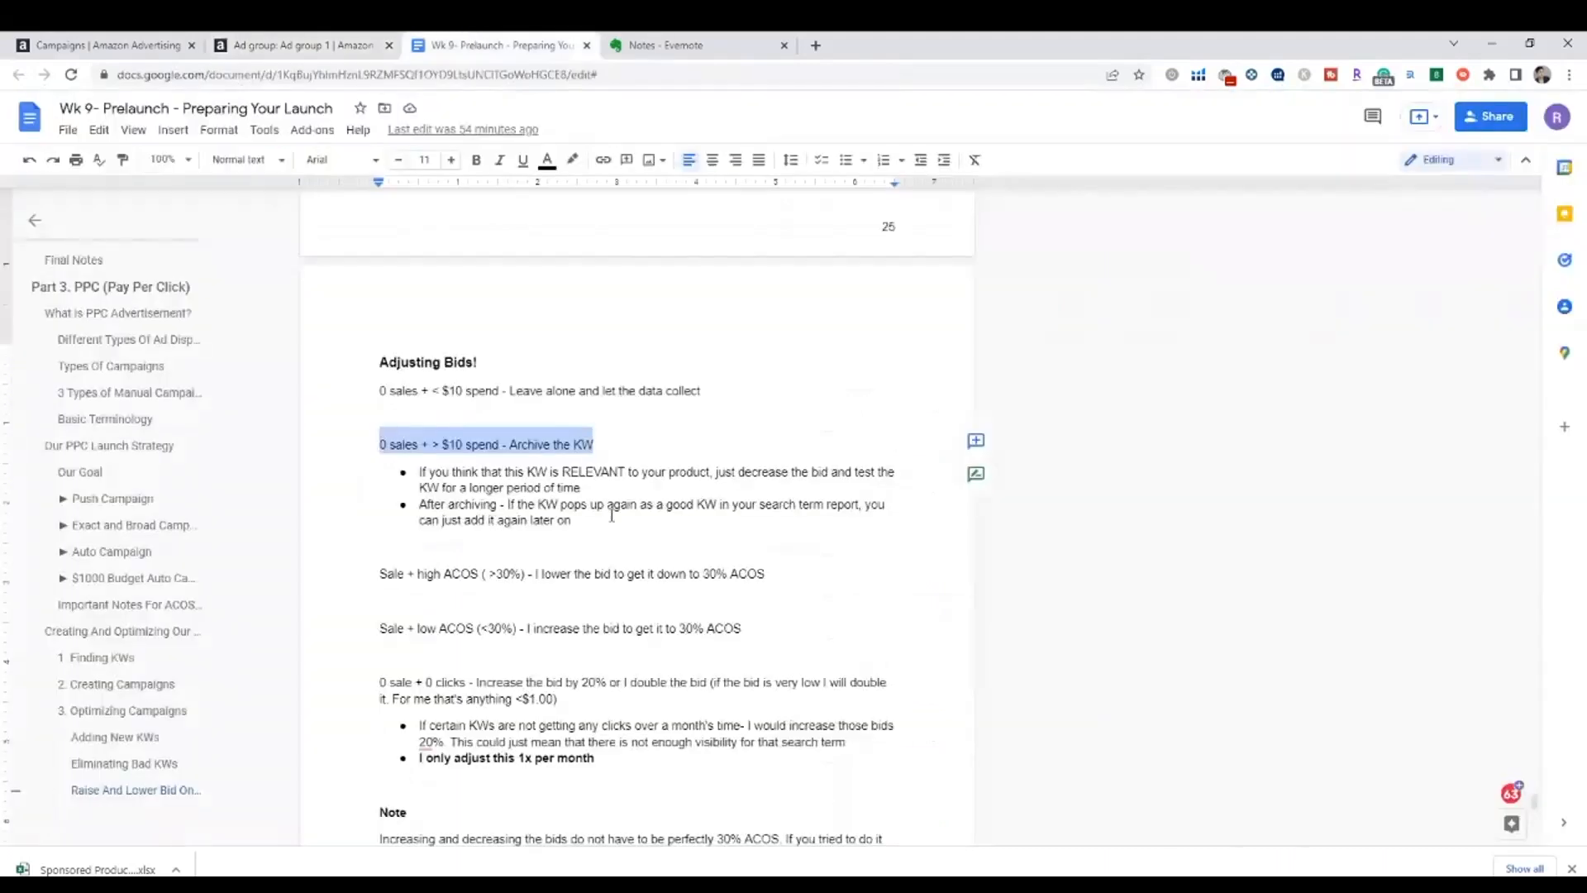
{"action": "left_click", "coordinate": [586, 471]}
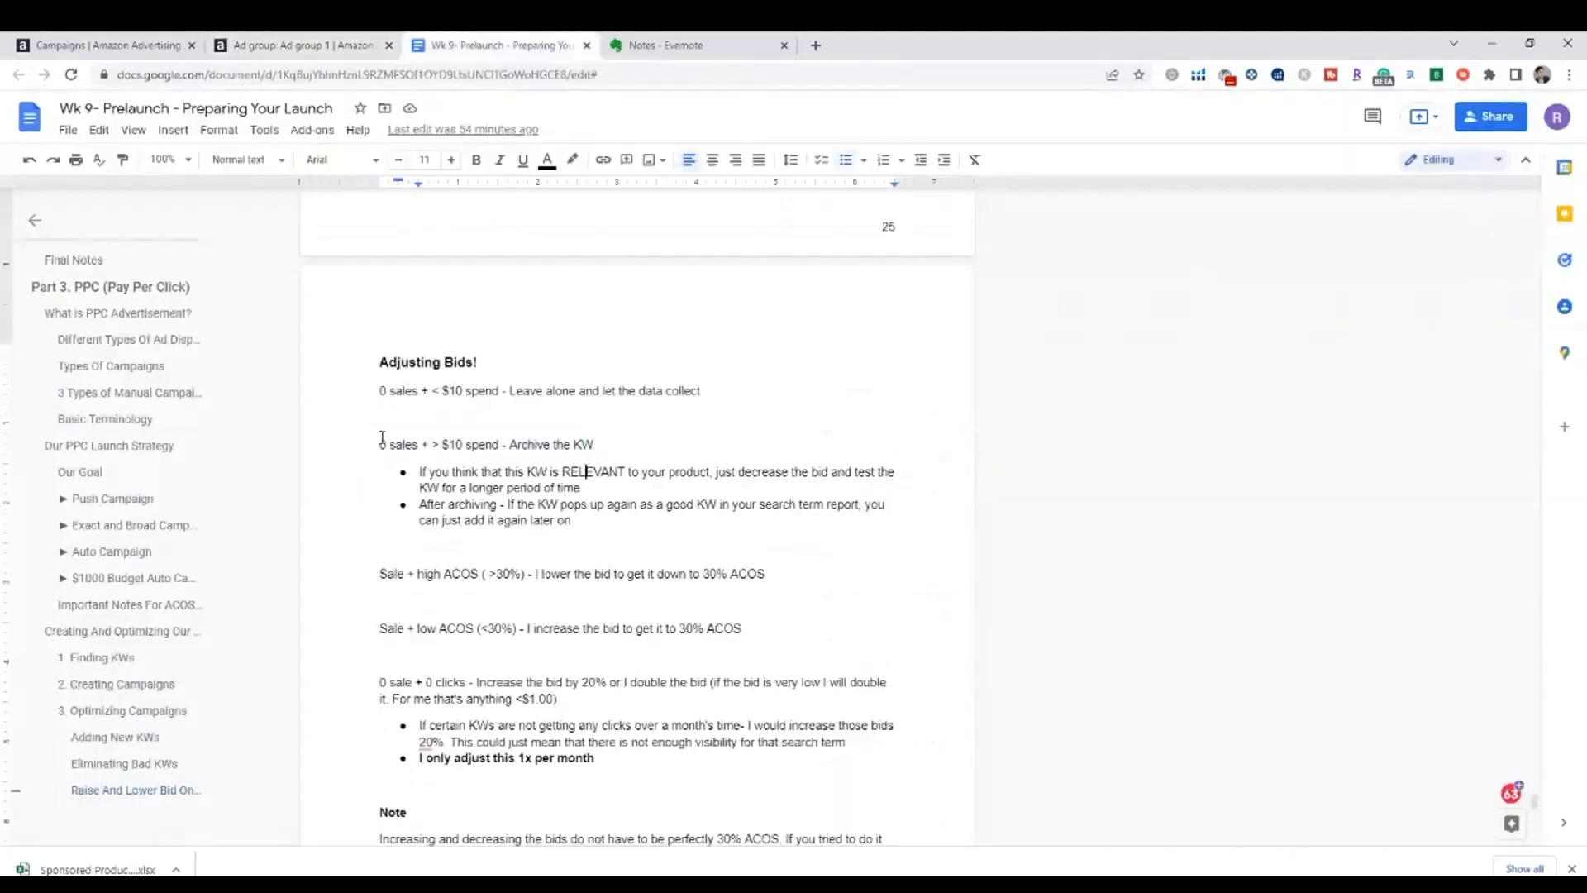
{"action": "left_click_drag", "start_coordinate": [382, 438], "coordinate": [822, 429]}
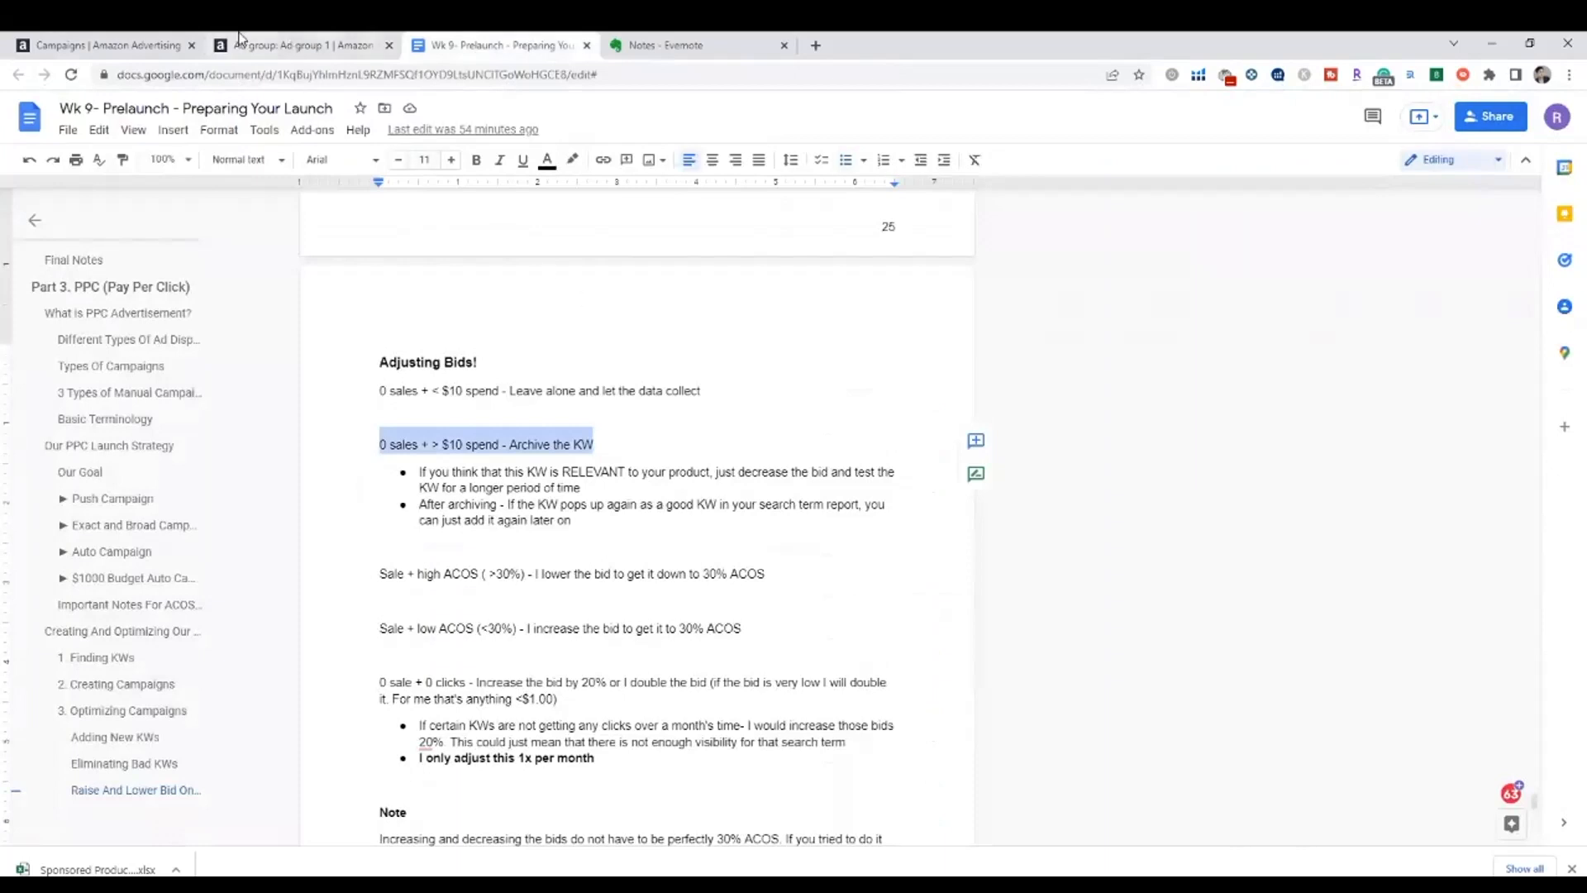
Switch back to the Amazon Ads ad group and examine the metrics of the delivering keyword with $12.49 spend
{"action": "left_click", "coordinate": [264, 45]}
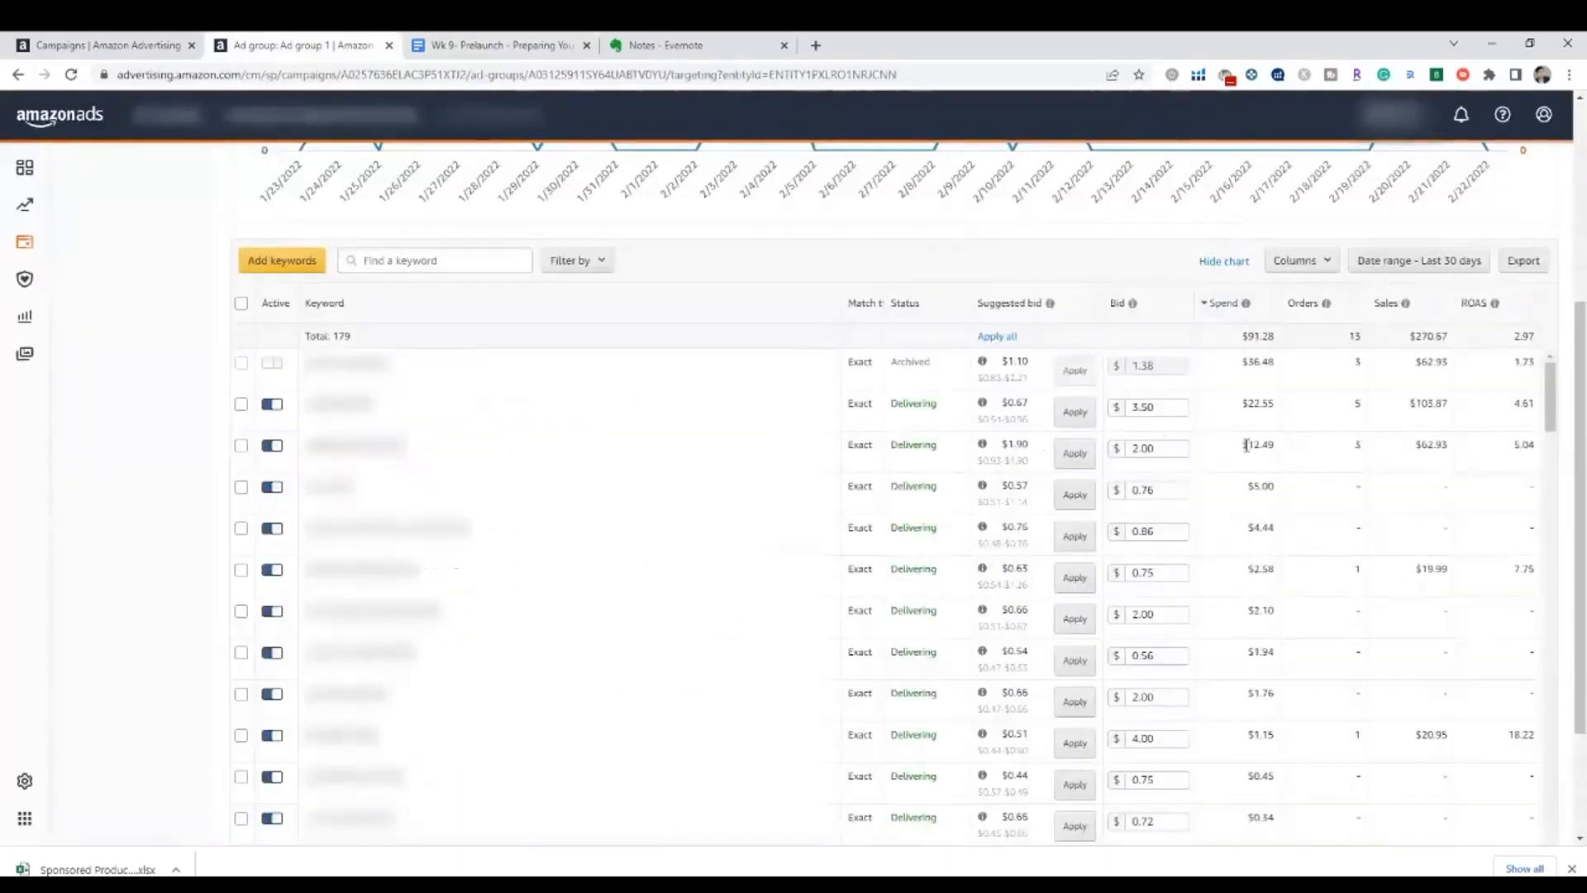
{"action": "left_click_drag", "start_coordinate": [1522, 447], "coordinate": [893, 457]}
{"action": "left_click", "coordinate": [1339, 457]}
{"action": "left_click_drag", "start_coordinate": [1241, 445], "coordinate": [1287, 450]}
{"action": "left_click", "coordinate": [1269, 461]}
{"action": "left_click", "coordinate": [241, 445]}
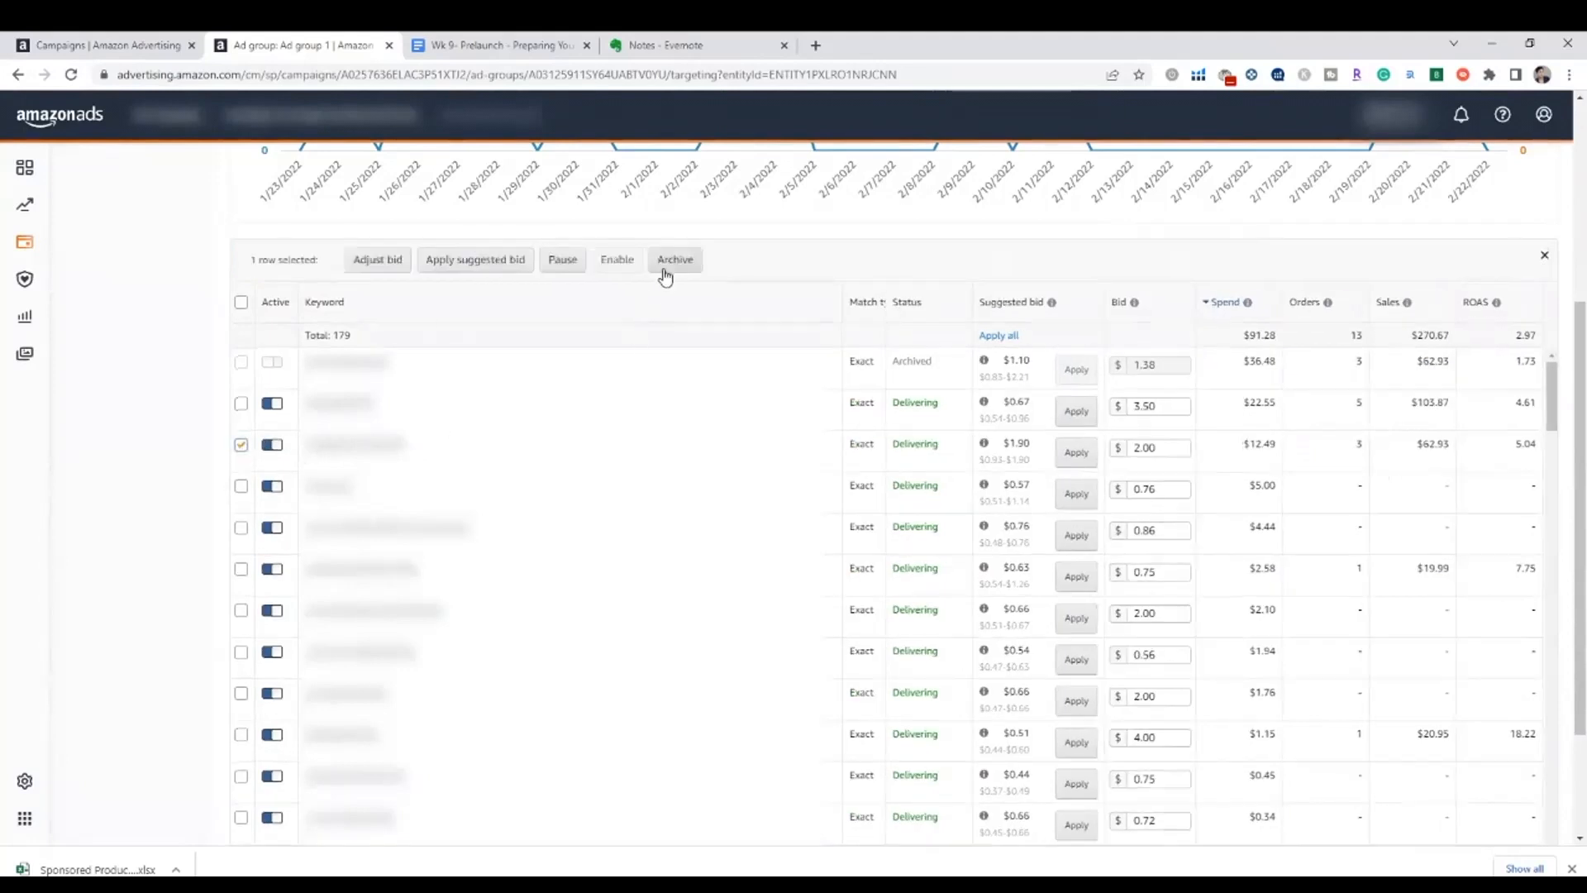
{"action": "left_click", "coordinate": [240, 446]}
{"action": "left_click", "coordinate": [240, 446]}
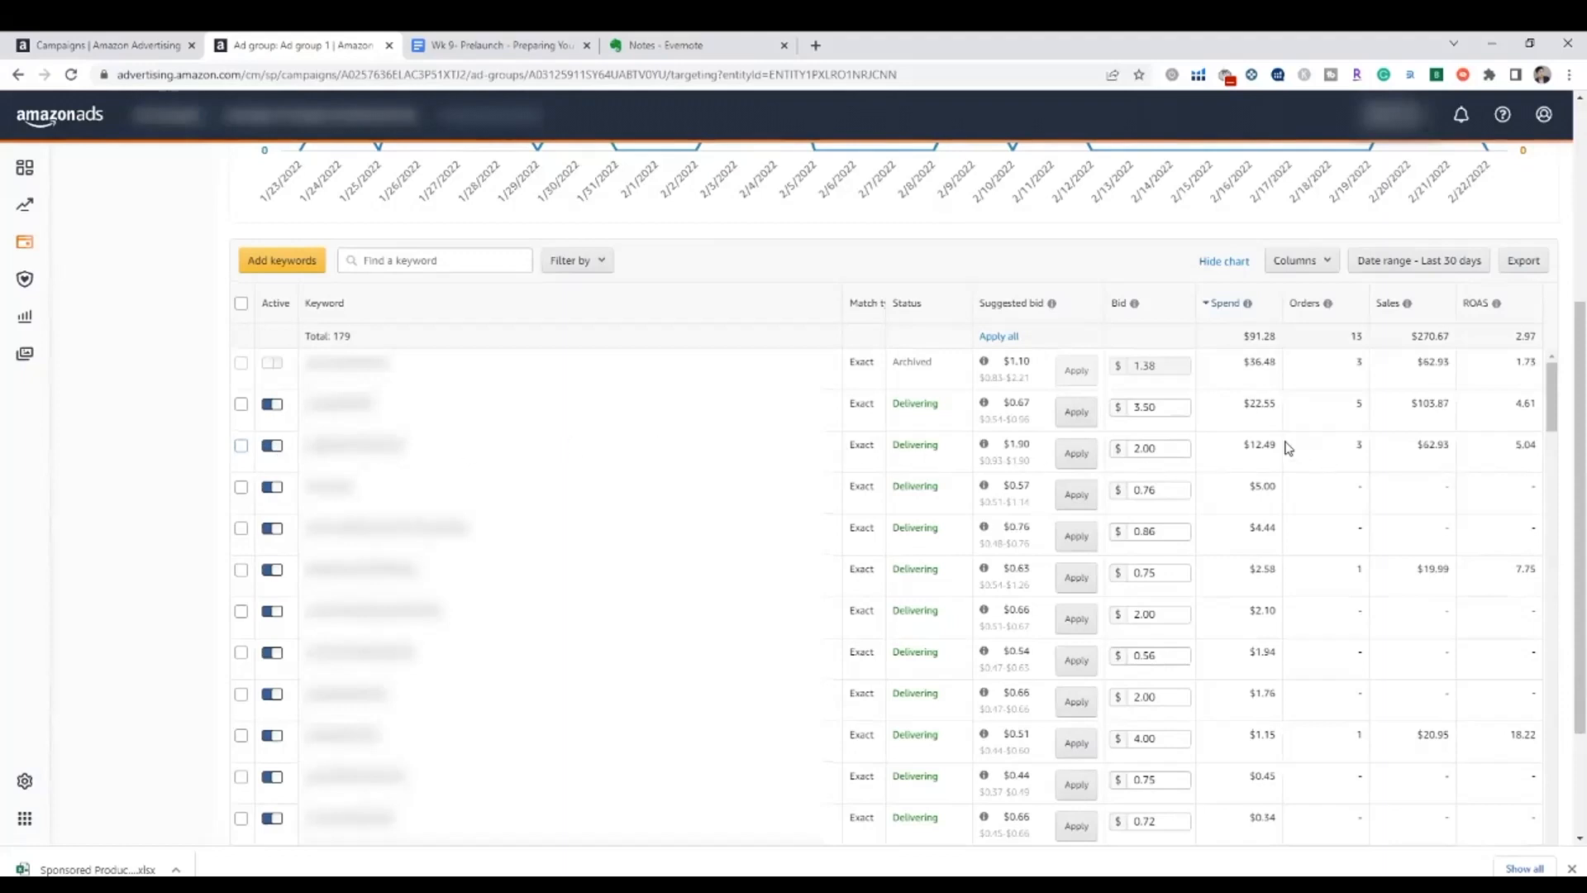
Highlight the $12.49 spend of the third keyword and open its bid for editing, leaving without a change
{"action": "left_click_drag", "start_coordinate": [1284, 446], "coordinate": [1253, 444]}
{"action": "scroll", "coordinate": [1282, 430], "scroll_direction": "up", "scroll_amount": 4}
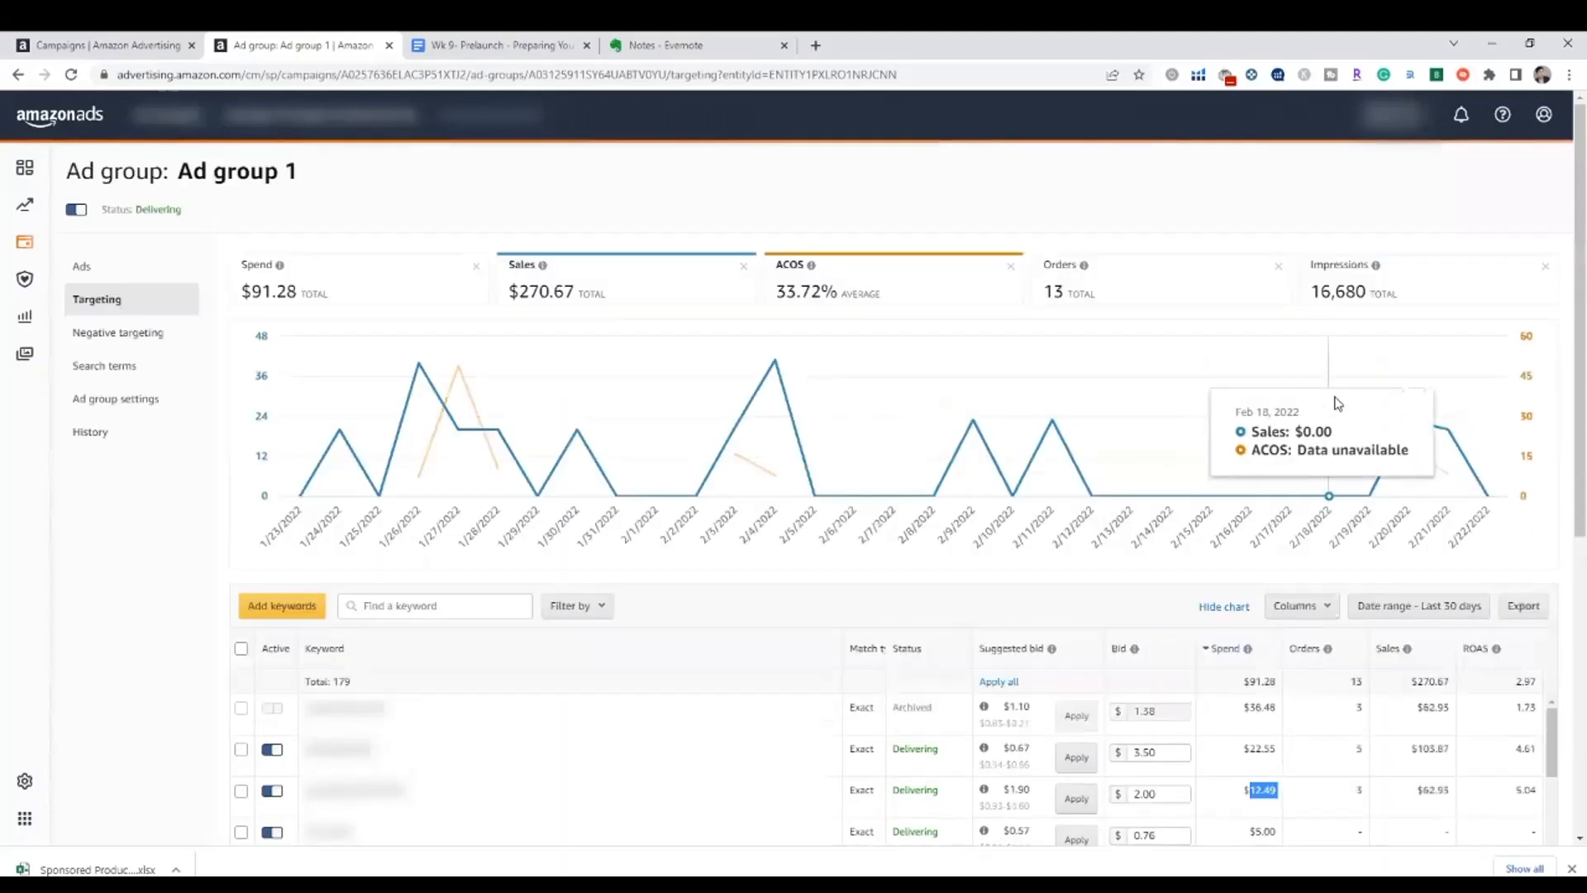
{"action": "scroll", "coordinate": [1336, 400], "scroll_direction": "down", "scroll_amount": 2}
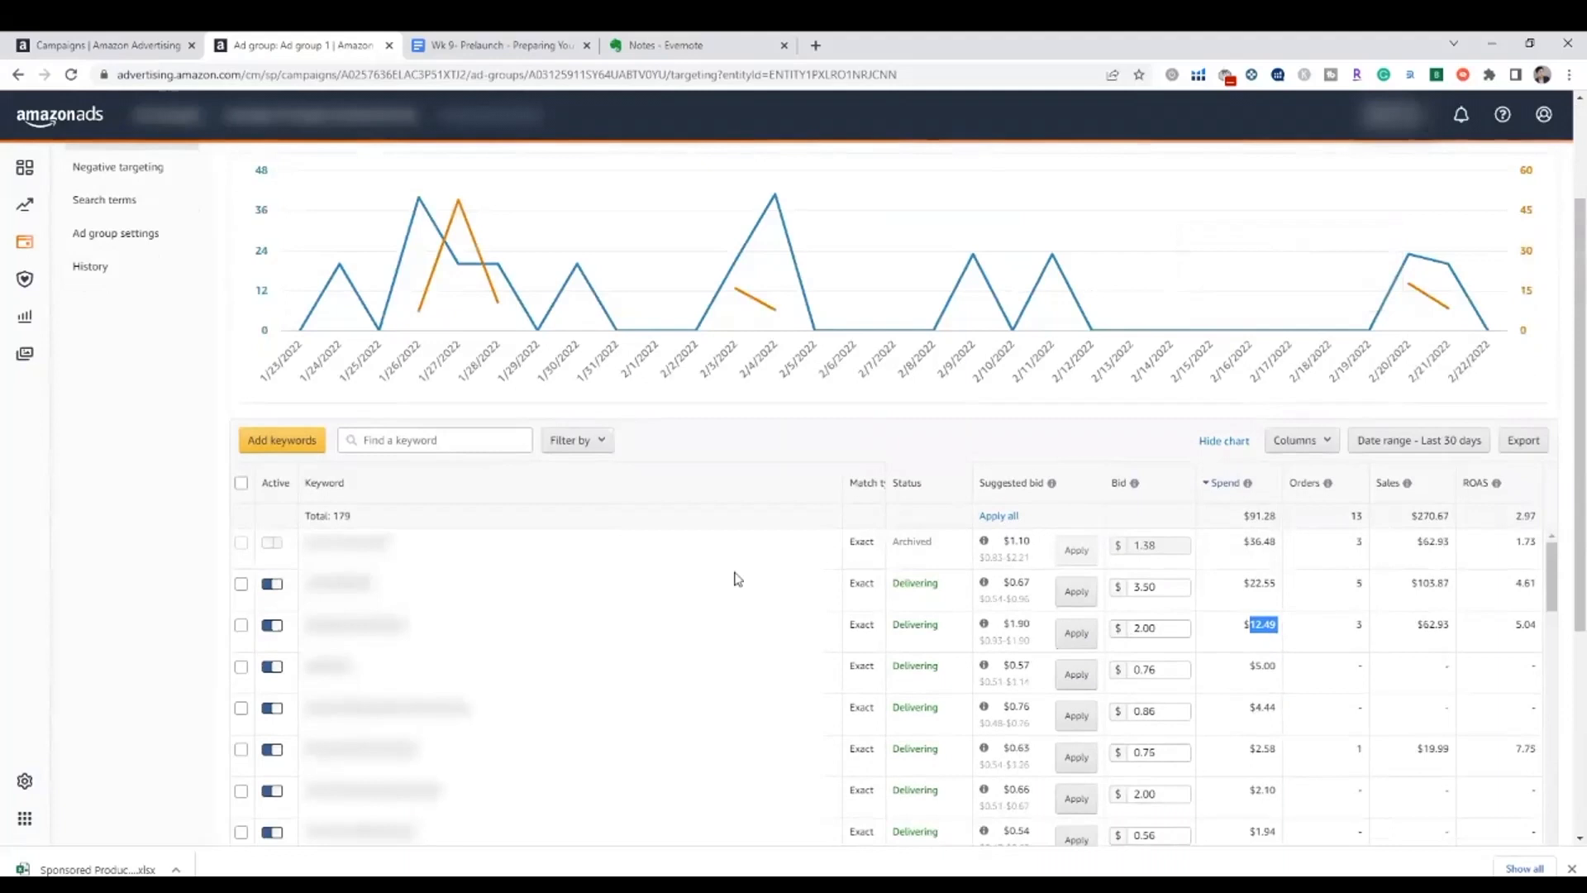
{"action": "scroll", "coordinate": [1387, 508], "scroll_direction": "down", "scroll_amount": 2}
{"action": "left_click", "coordinate": [1154, 467]}
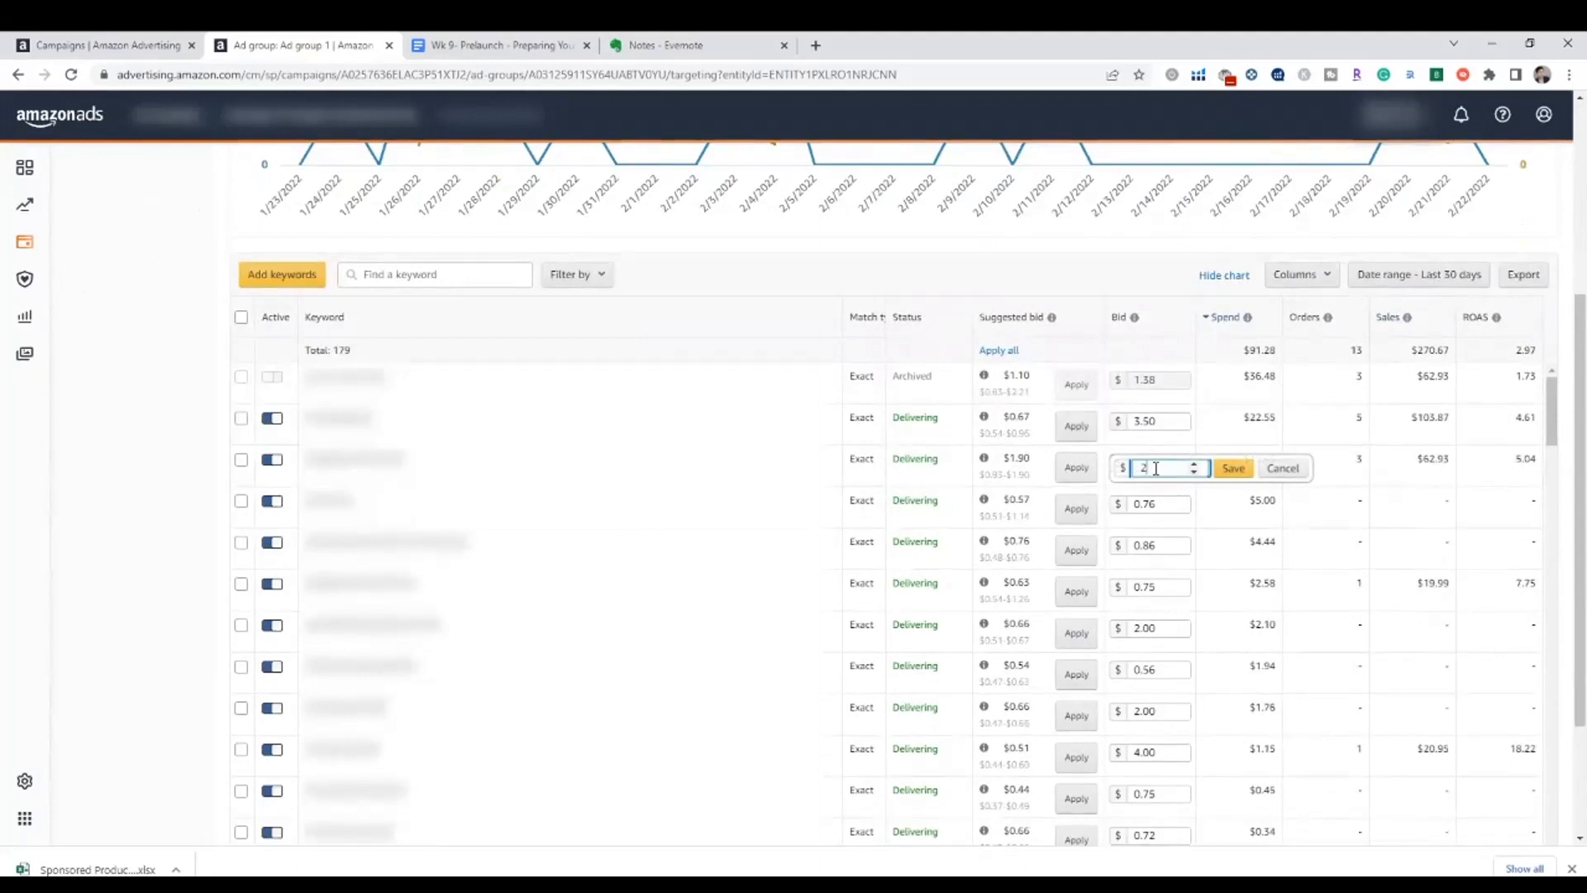
{"action": "left_click", "coordinate": [1299, 527]}
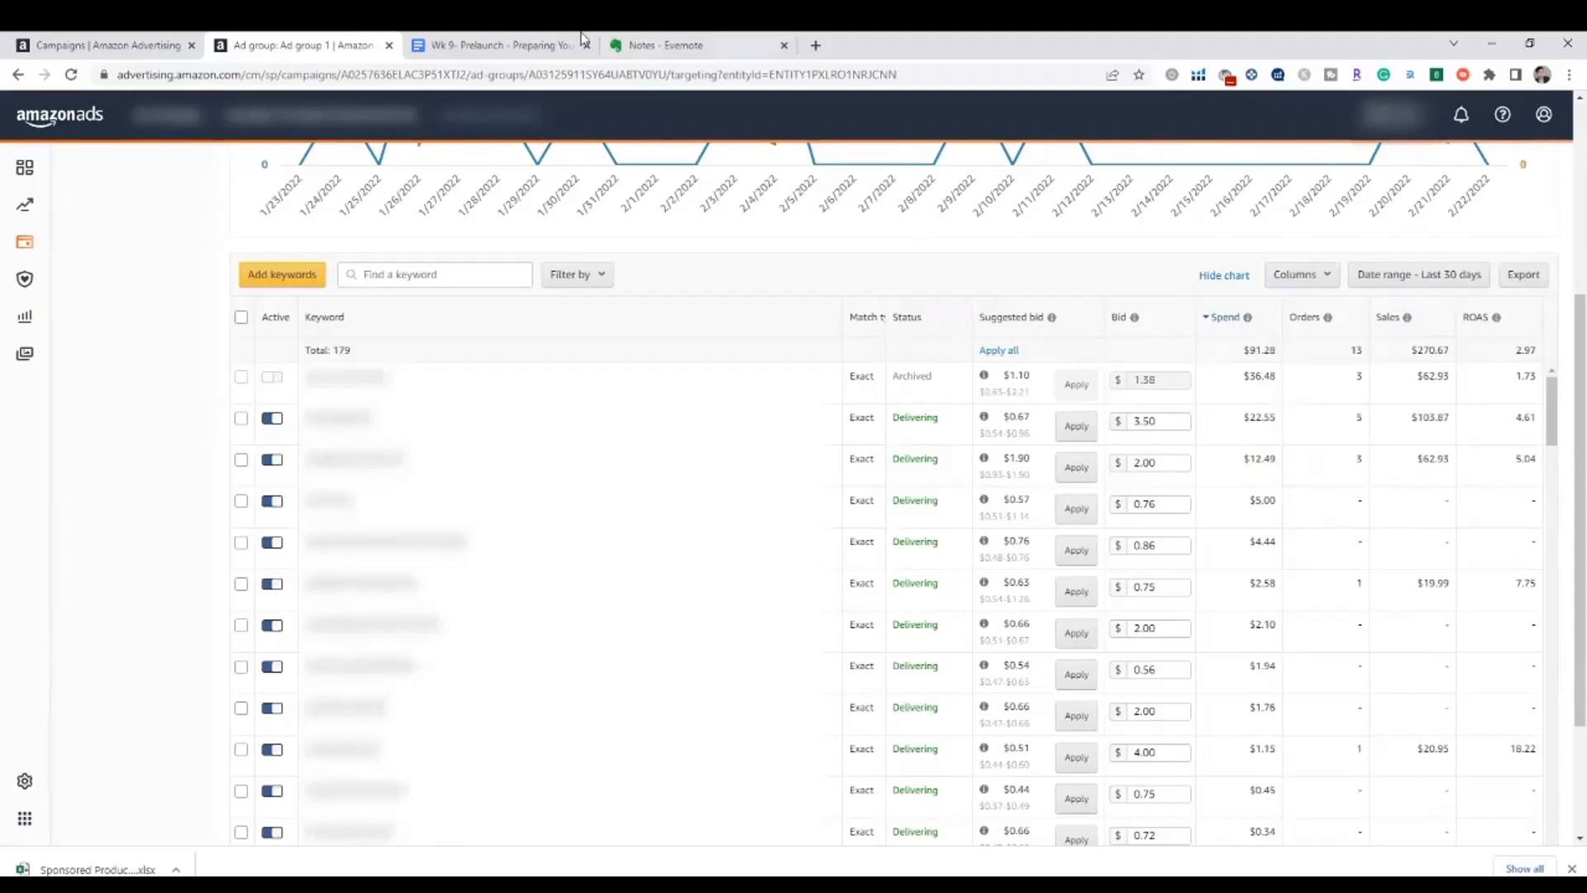
Switch to the document and highlight the rule for keywords with a sale and high ACOS above 30%
{"action": "left_click", "coordinate": [537, 45]}
{"action": "left_click", "coordinate": [558, 504]}
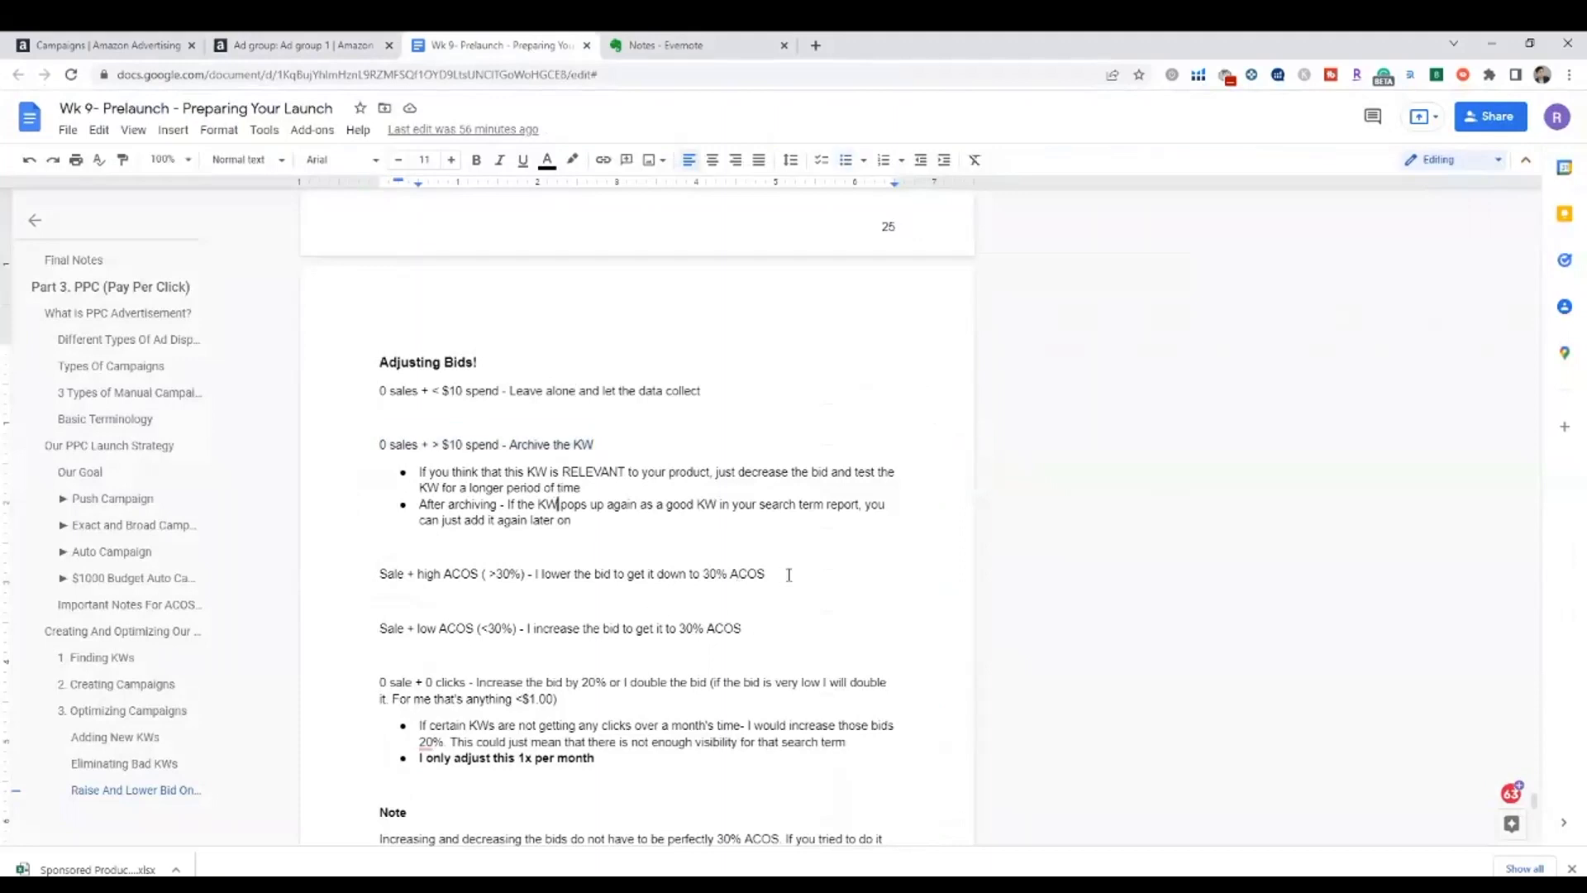
{"action": "left_click_drag", "start_coordinate": [786, 574], "coordinate": [380, 572]}
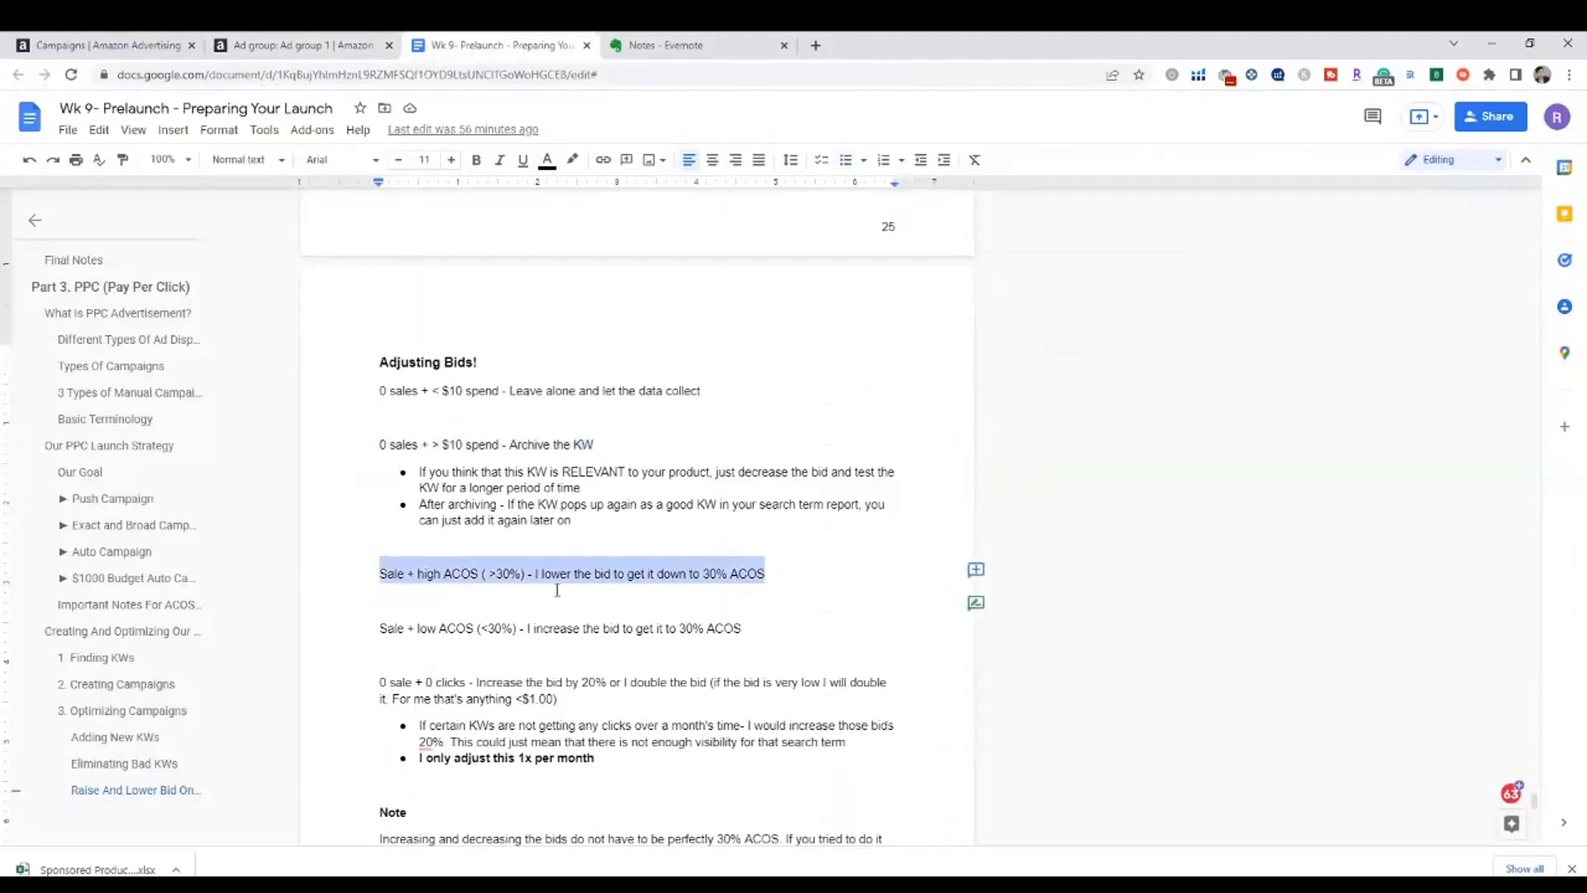
{"action": "left_click", "coordinate": [732, 574]}
{"action": "left_click_drag", "start_coordinate": [766, 574], "coordinate": [552, 573]}
{"action": "key", "text": "ctrl+shift+Tab"}
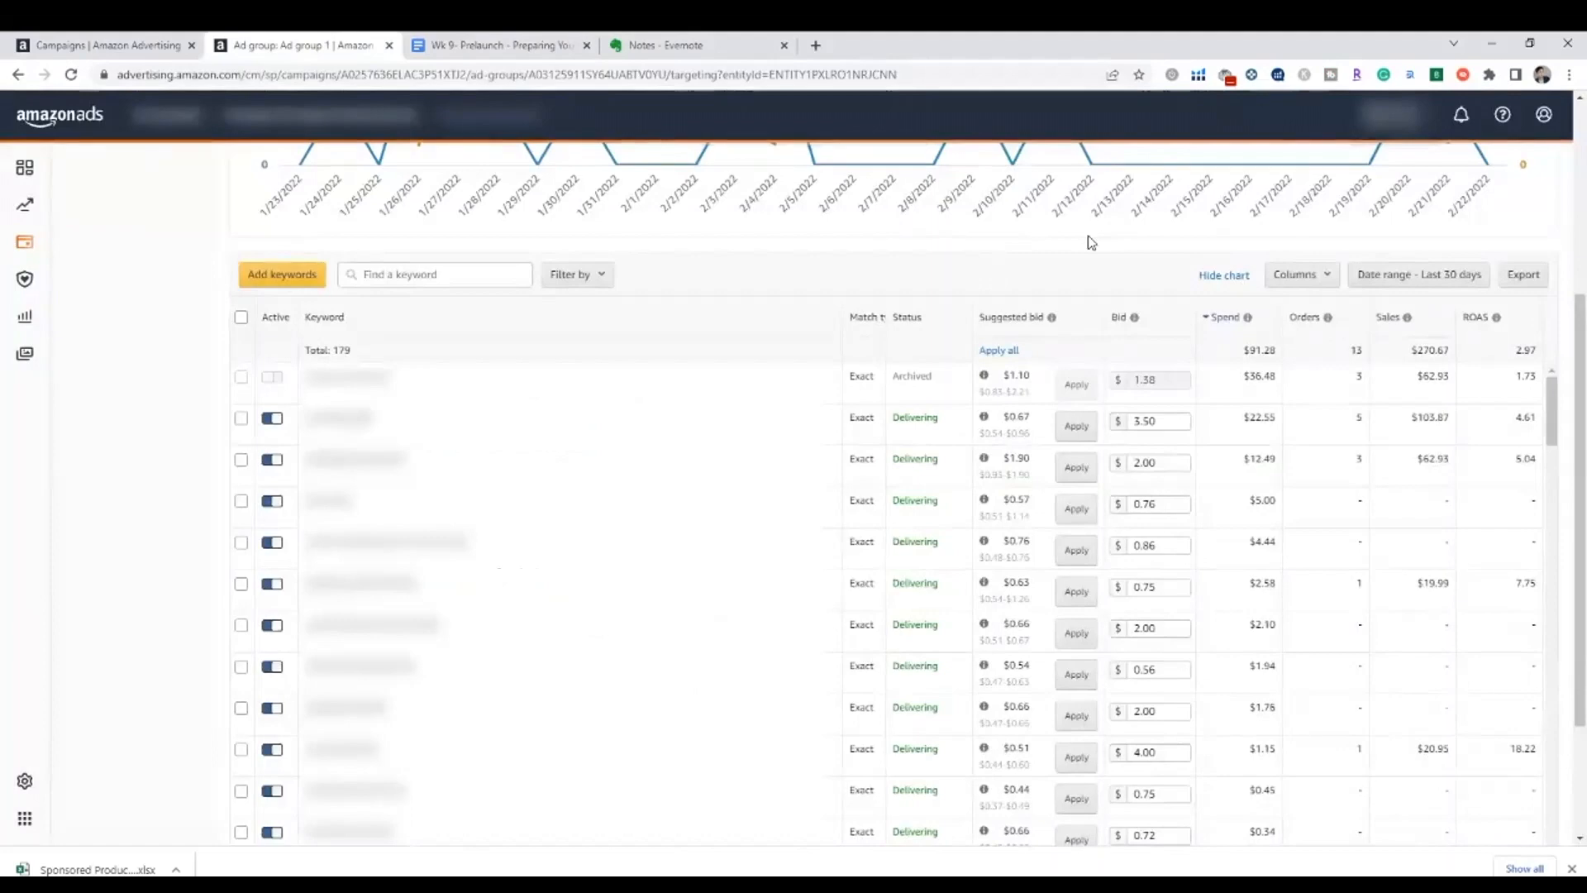
{"action": "left_click", "coordinate": [471, 41]}
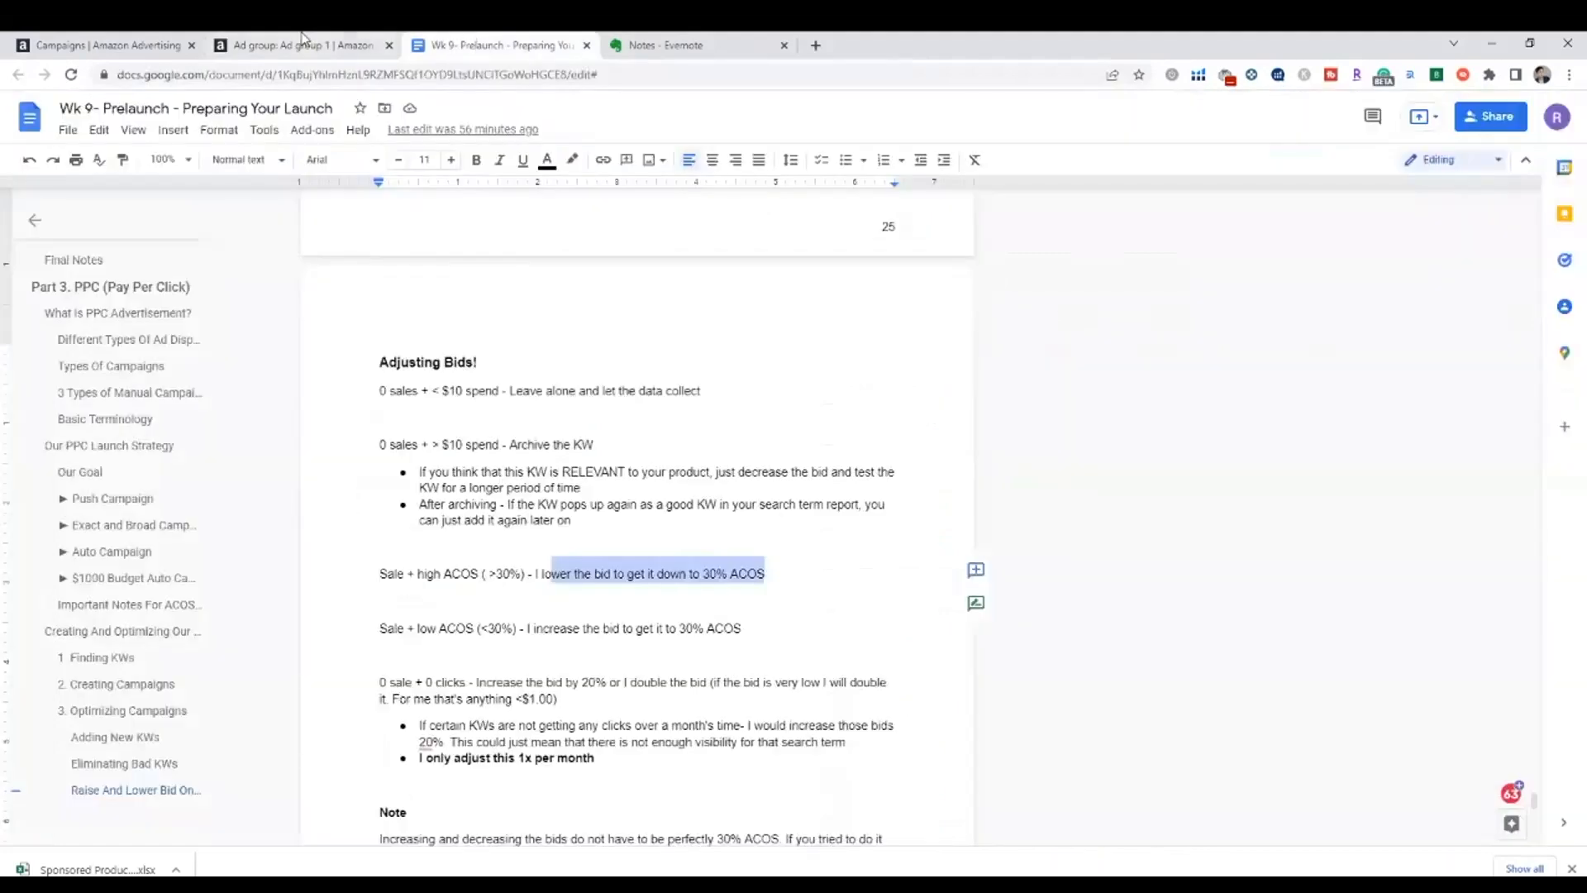
Return to the ad group and examine the ROAS and suggested bid of the archived keyword heading the list
{"action": "left_click", "coordinate": [282, 39]}
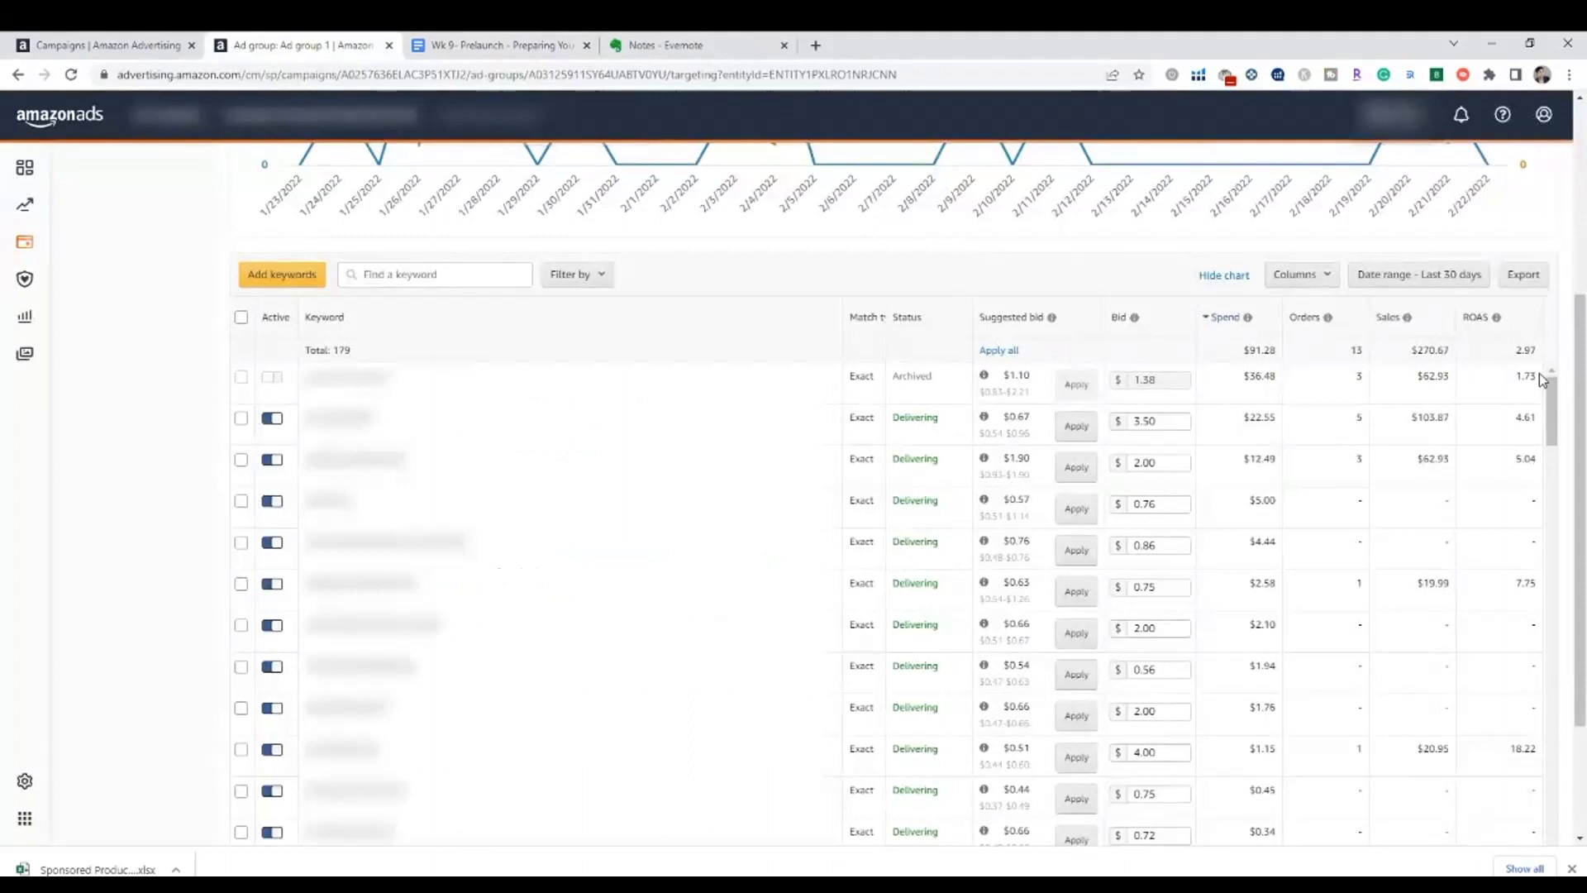
{"action": "left_click_drag", "start_coordinate": [1536, 376], "coordinate": [1515, 377]}
{"action": "left_click", "coordinate": [1179, 392]}
{"action": "mouse_move", "coordinate": [1032, 378]}
{"action": "left_mouse_down"}
{"action": "mouse_move", "coordinate": [1004, 378]}
{"action": "mouse_move", "coordinate": [1031, 377]}
{"action": "left_mouse_up"}
{"action": "left_click", "coordinate": [1031, 377]}
{"action": "double_click", "coordinate": [1029, 375]}
{"action": "left_click_drag", "start_coordinate": [1004, 392], "coordinate": [979, 392]}
{"action": "left_click", "coordinate": [1263, 432]}
{"action": "left_click", "coordinate": [1490, 380]}
Switch to the document and highlight the rule for keywords with a sale and low ACOS below 30%
{"action": "left_click", "coordinate": [509, 44]}
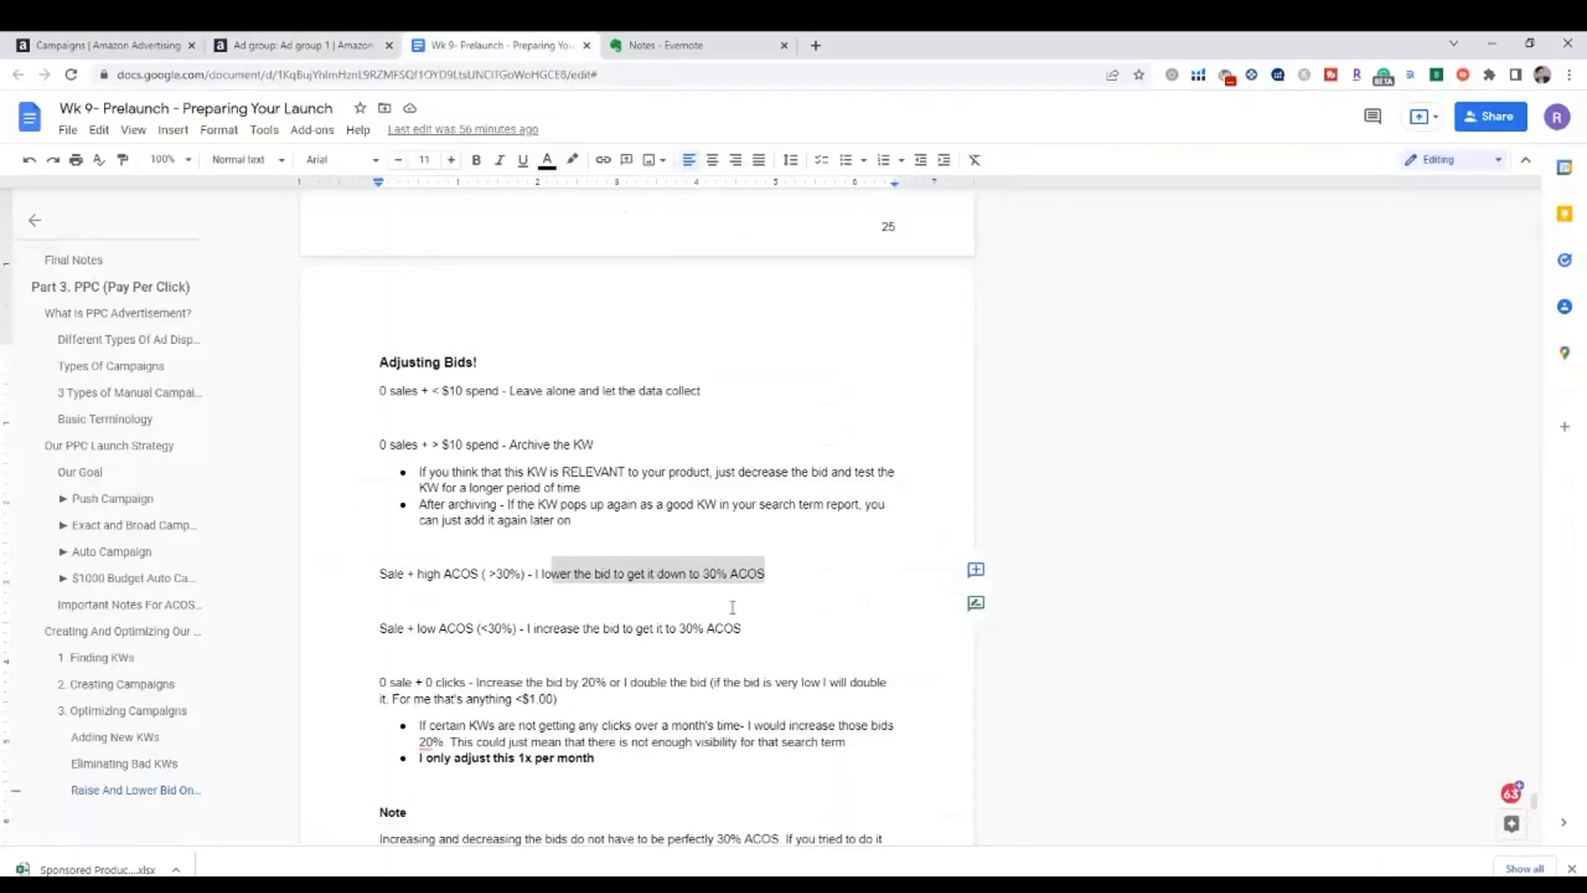
{"action": "left_click_drag", "start_coordinate": [758, 630], "coordinate": [380, 630]}
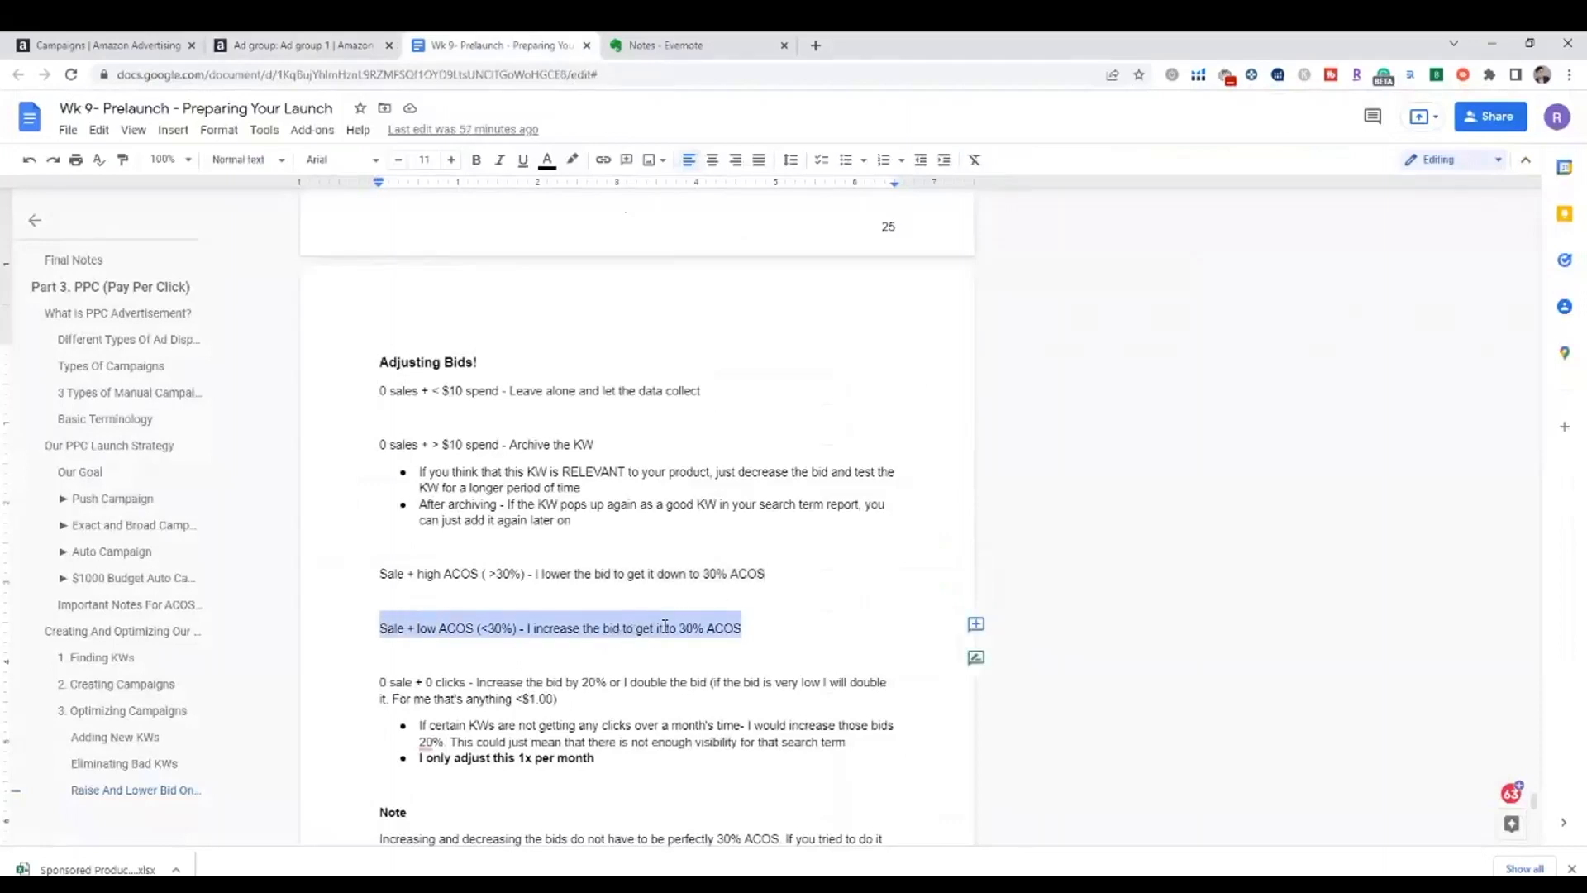
{"action": "left_click", "coordinate": [729, 630]}
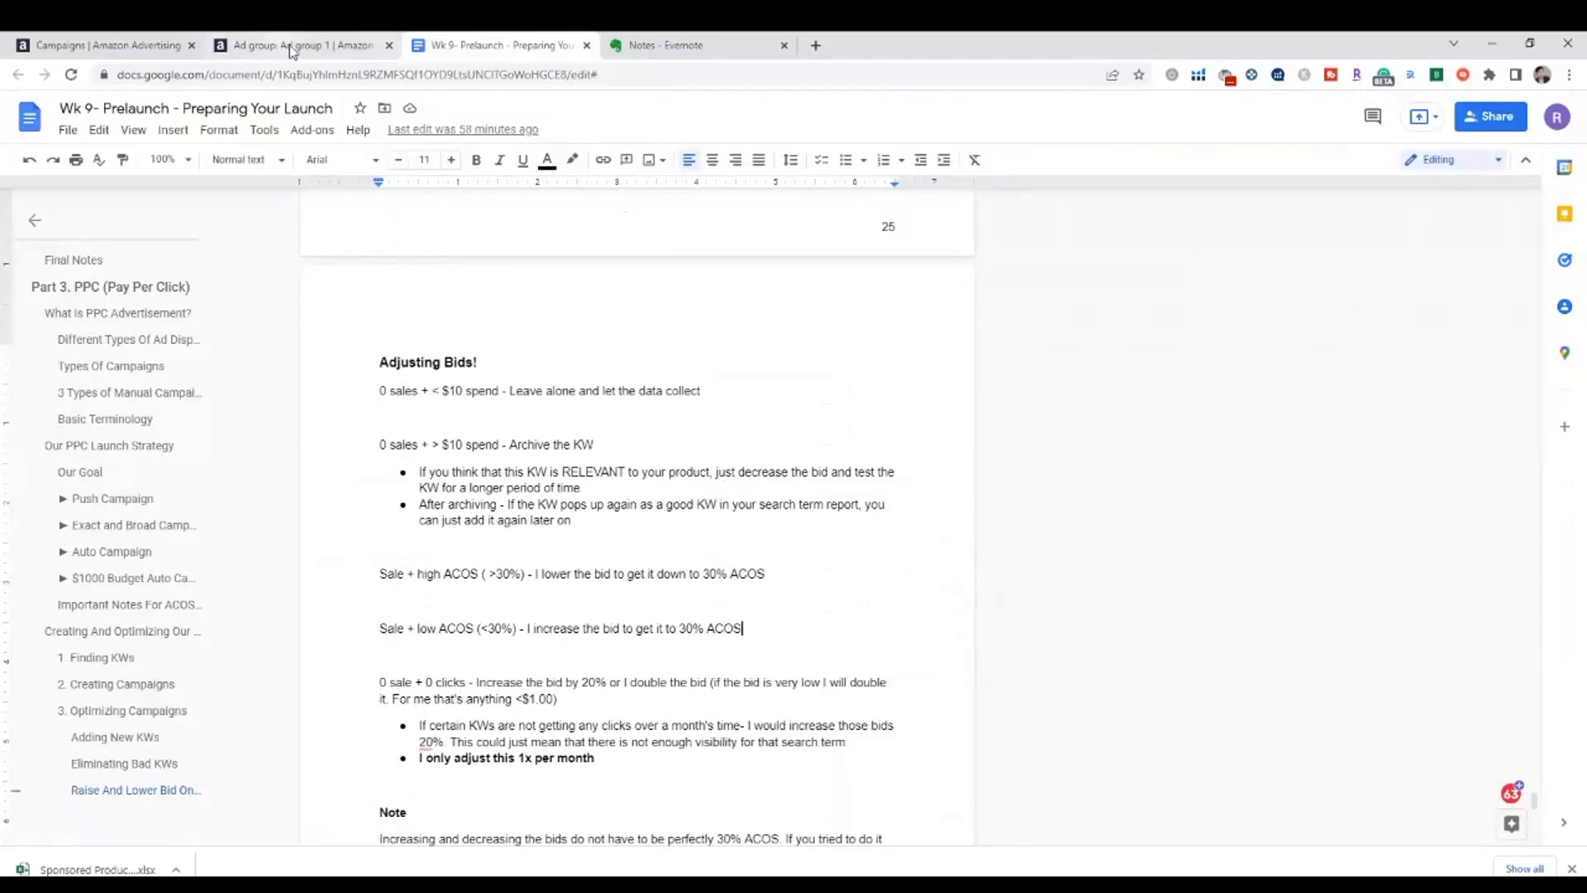
{"action": "left_click_drag", "start_coordinate": [420, 629], "coordinate": [514, 629]}
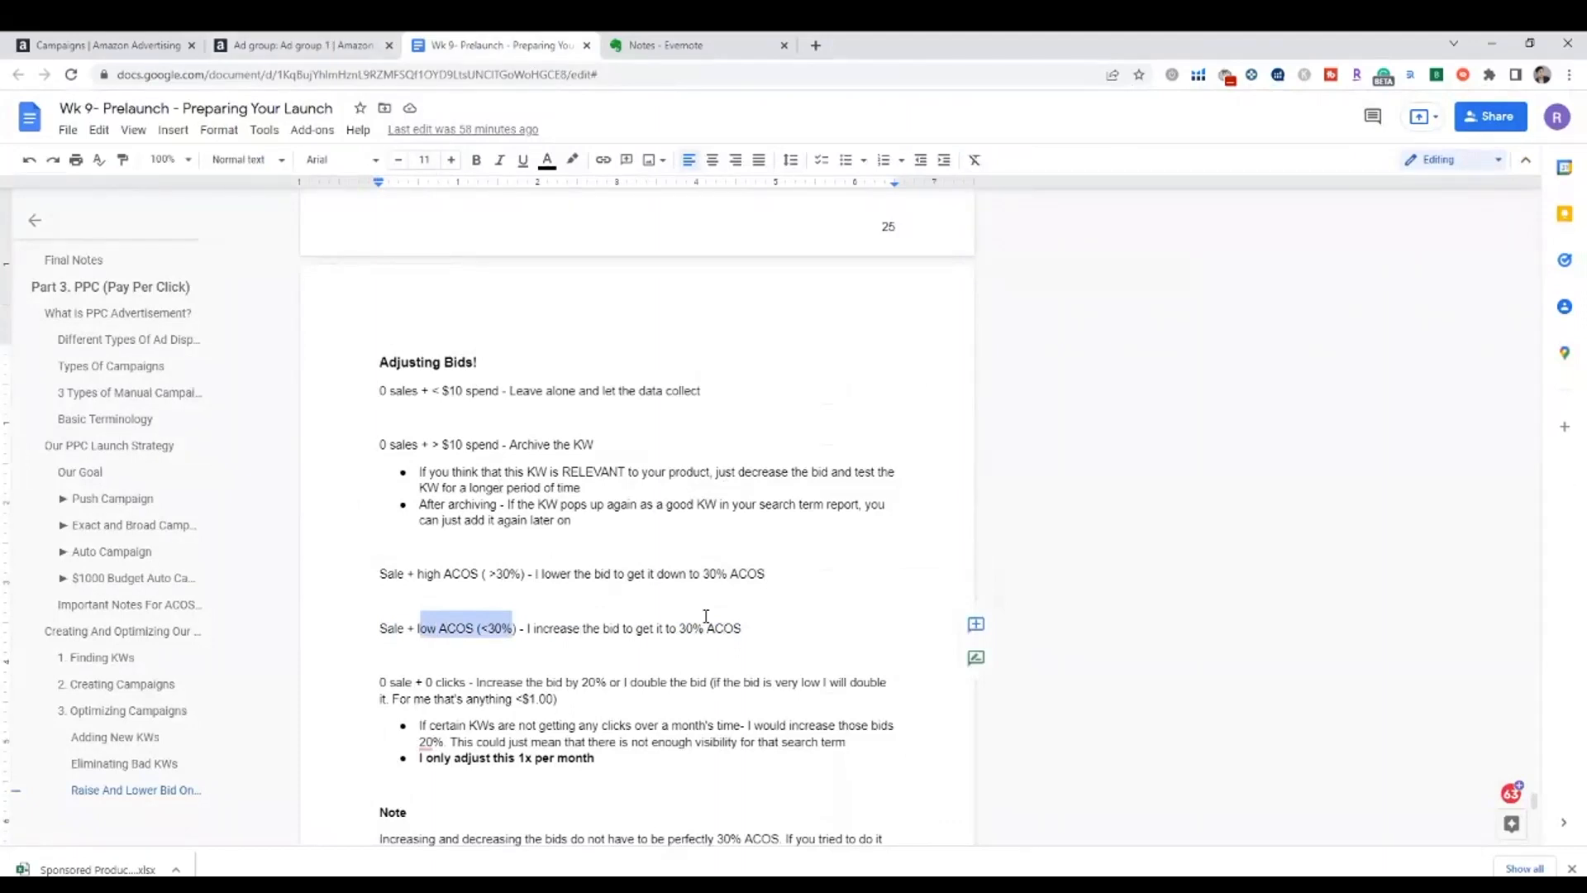
Return to the ad group and examine the ROAS of the keyword with one order and $2.58 spend
{"action": "left_click", "coordinate": [326, 43]}
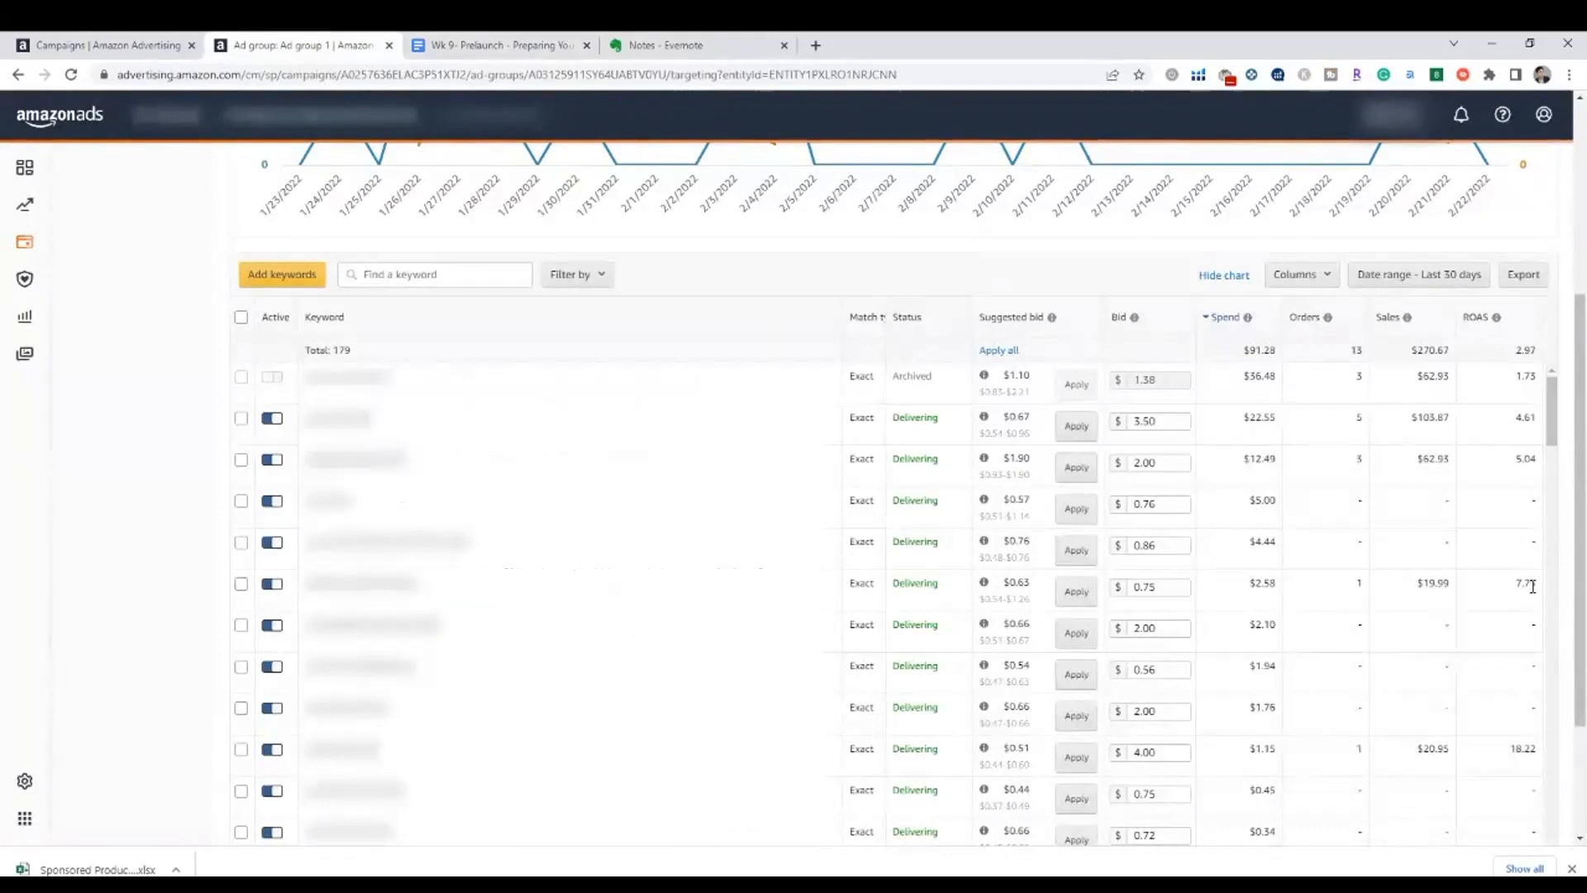
{"action": "left_click_drag", "start_coordinate": [1543, 589], "coordinate": [1503, 585]}
{"action": "left_click", "coordinate": [1411, 605]}
{"action": "left_click_drag", "start_coordinate": [1534, 584], "coordinate": [1515, 586]}
{"action": "left_click", "coordinate": [1526, 585]}
Try a bid of $1.5 for the keyword with $2.58 spend, then discard the entry
{"action": "left_click", "coordinate": [1169, 591]}
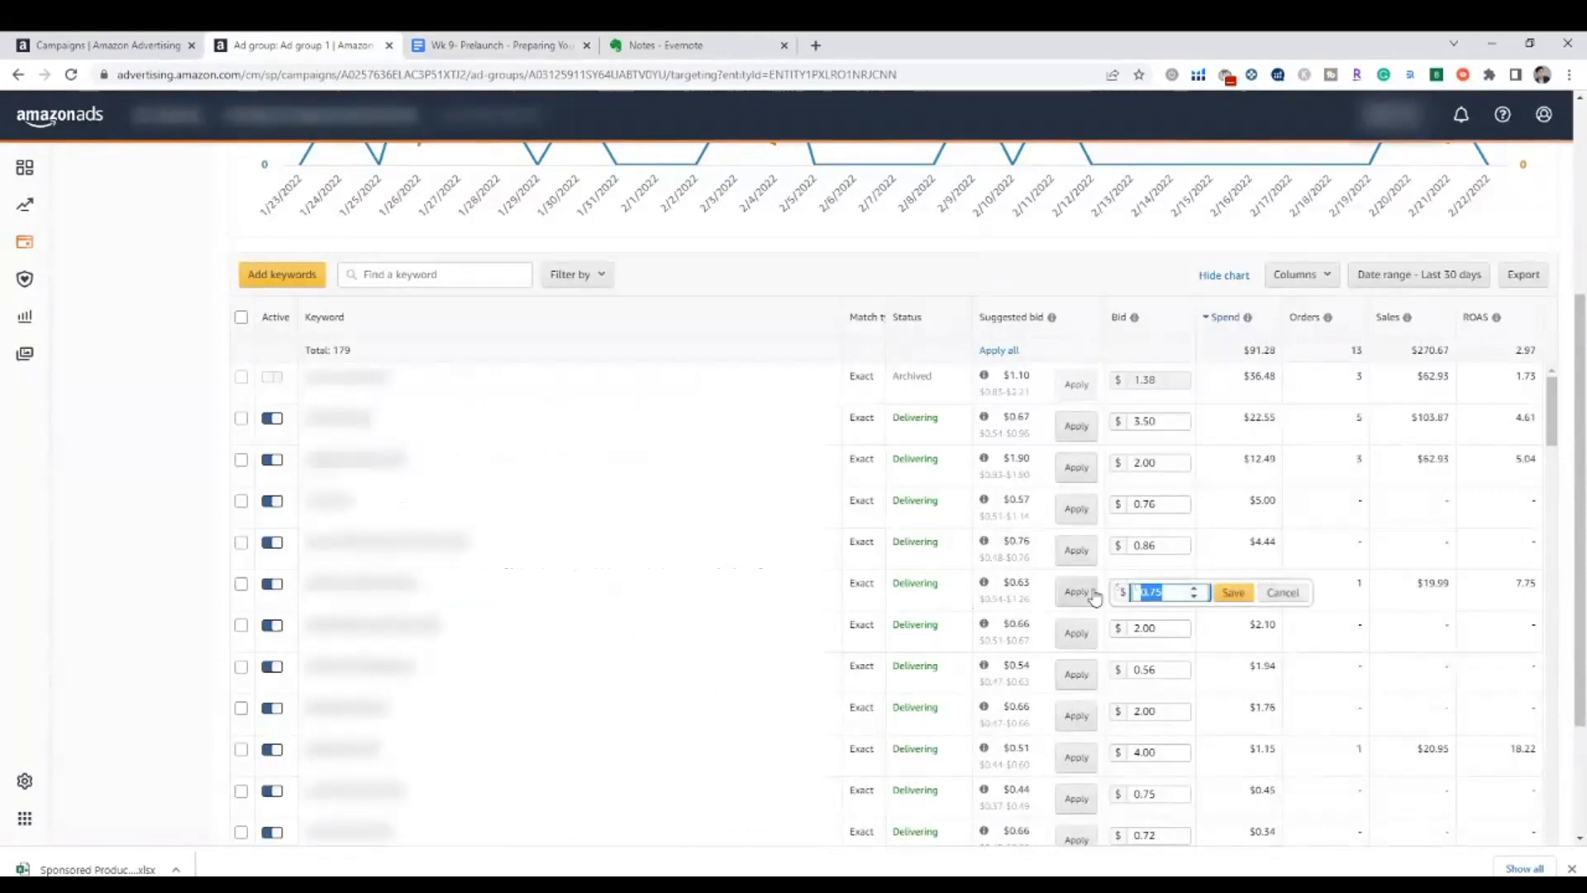
{"action": "type", "text": "1.5"}
{"action": "left_click", "coordinate": [1280, 593]}
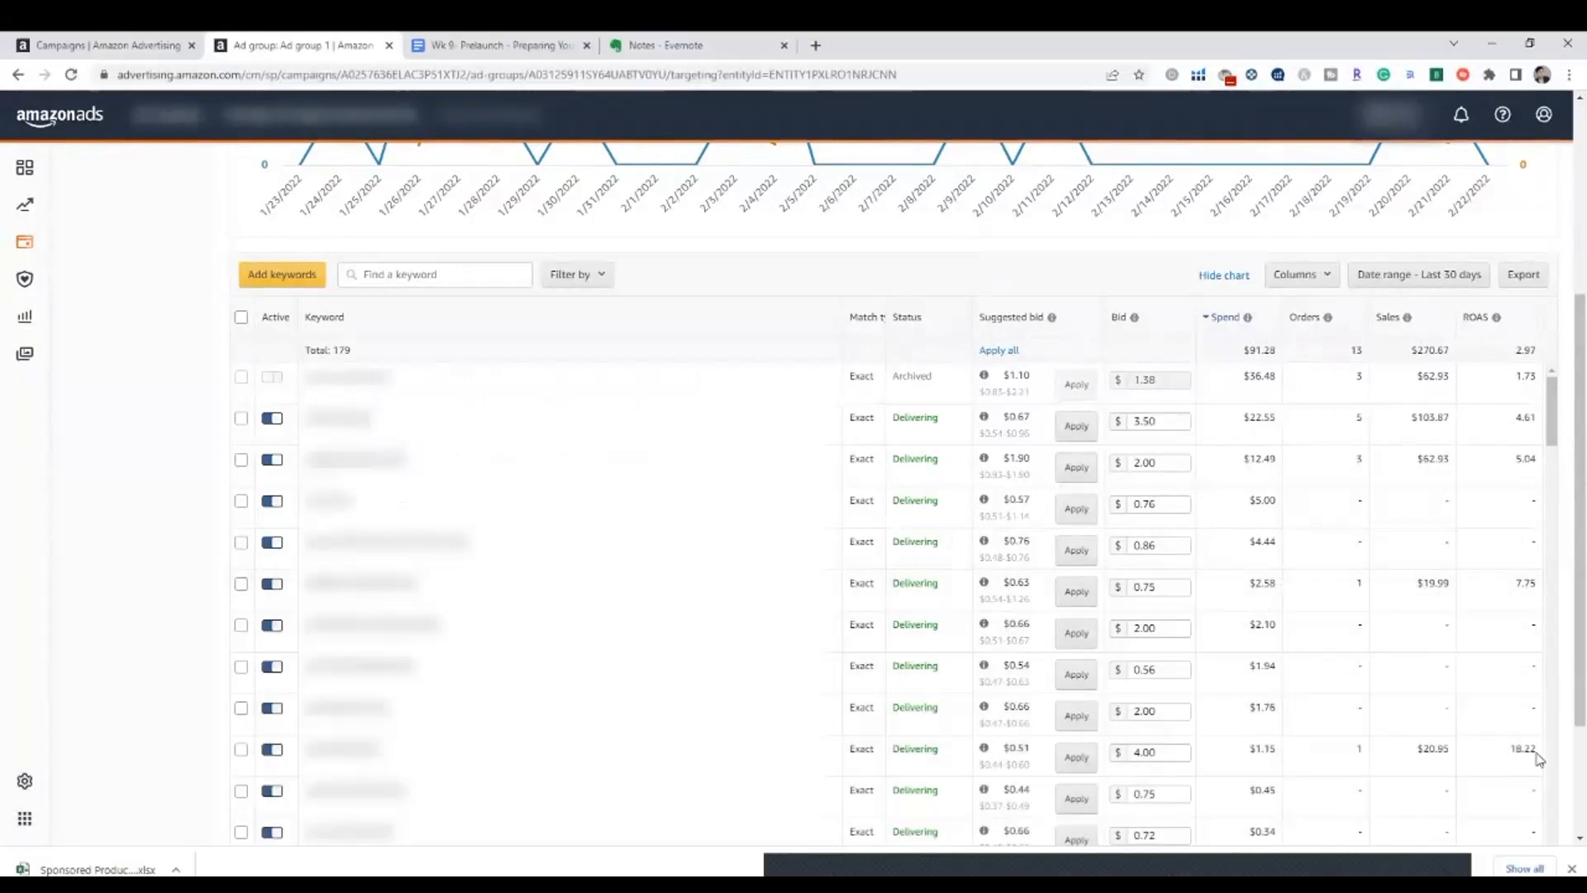
Examine the spend, orders, sales, ROAS and suggested bid of the keyword with the $4.00 bid, leaving its bid as is
{"action": "left_click_drag", "start_coordinate": [1542, 756], "coordinate": [1359, 746]}
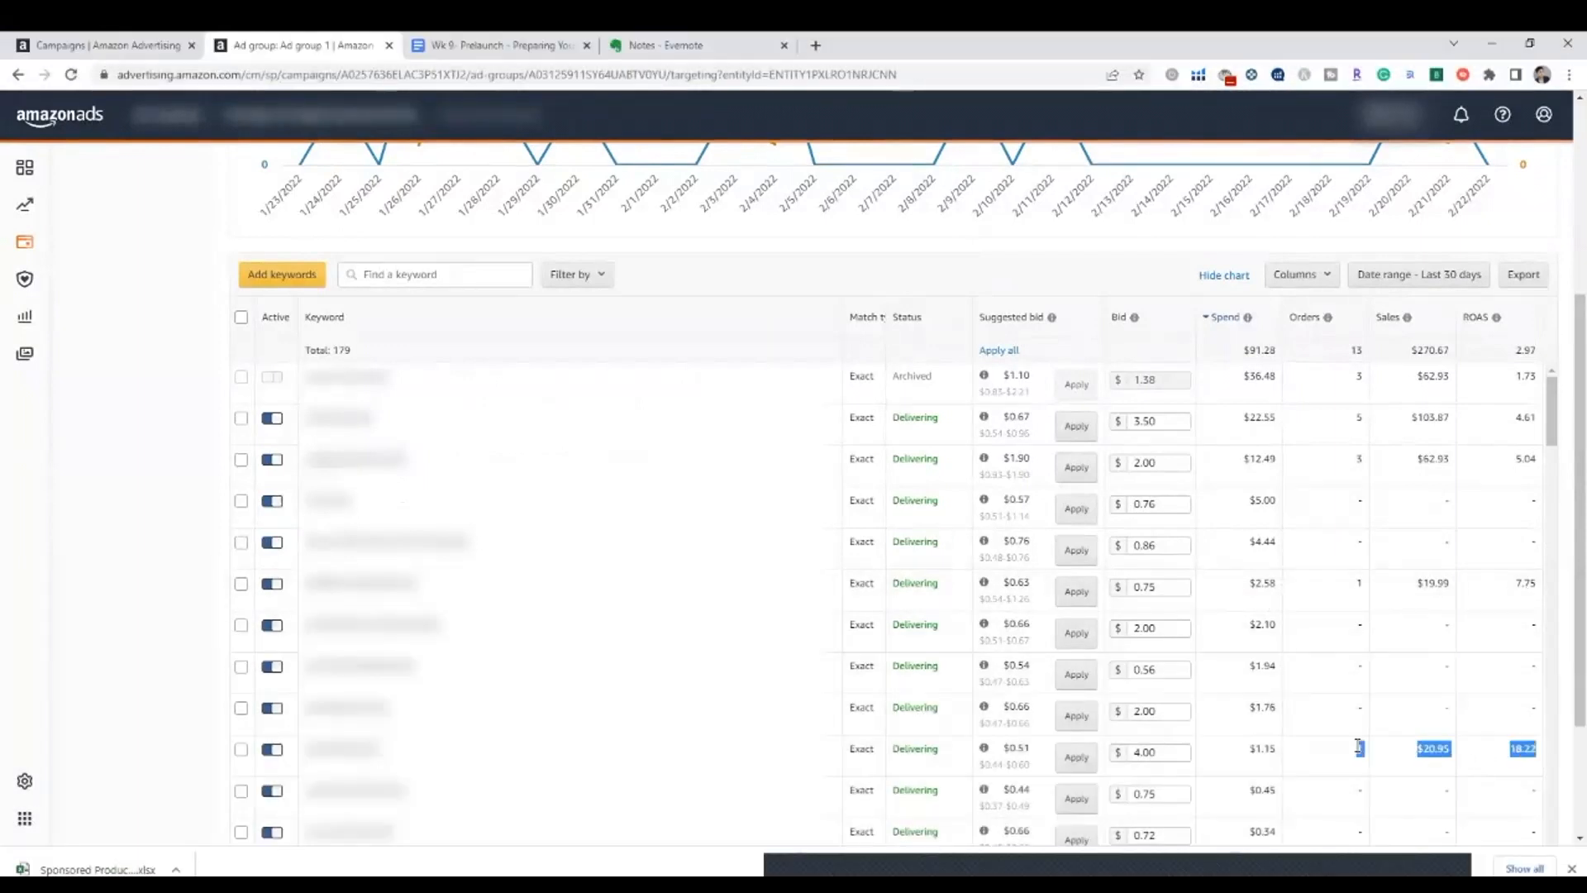
{"action": "left_click", "coordinate": [1526, 776]}
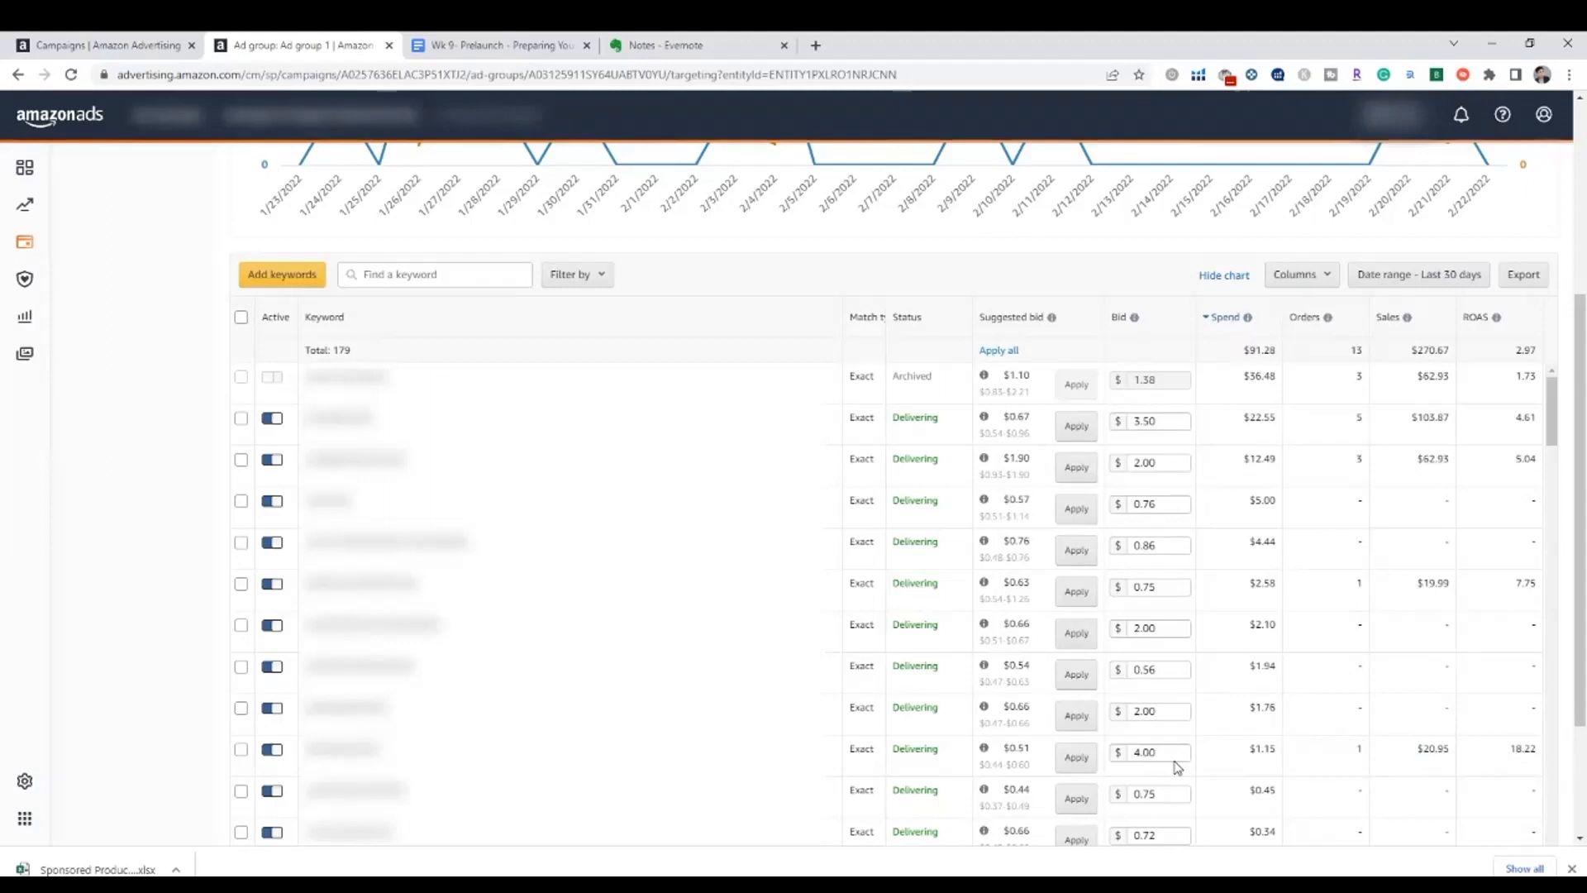
{"action": "left_click", "coordinate": [1174, 756]}
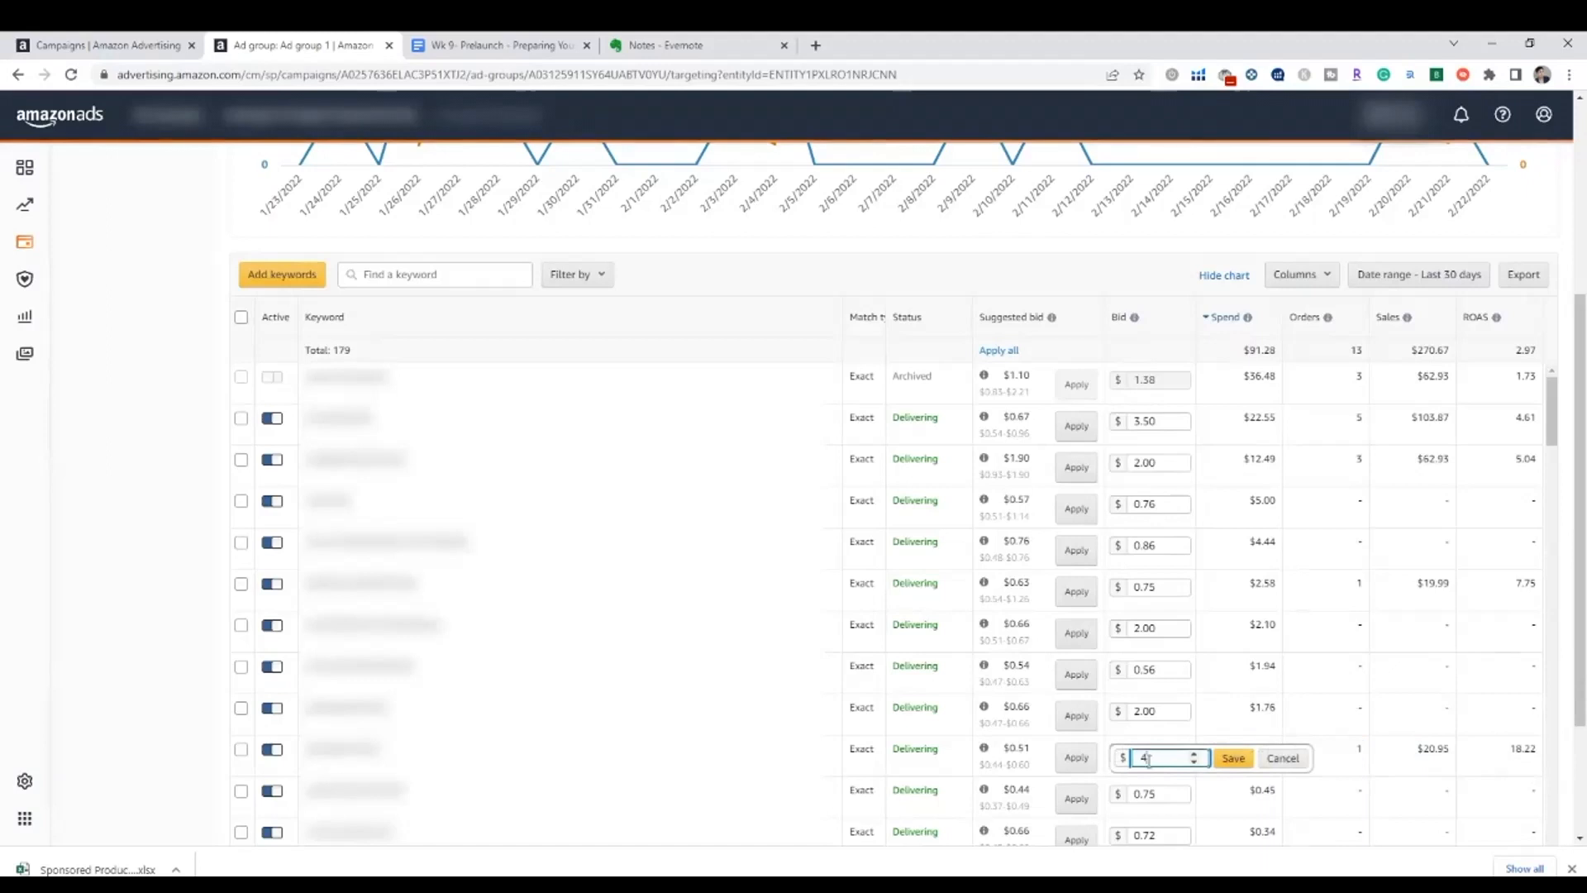
{"action": "left_click", "coordinate": [1247, 814]}
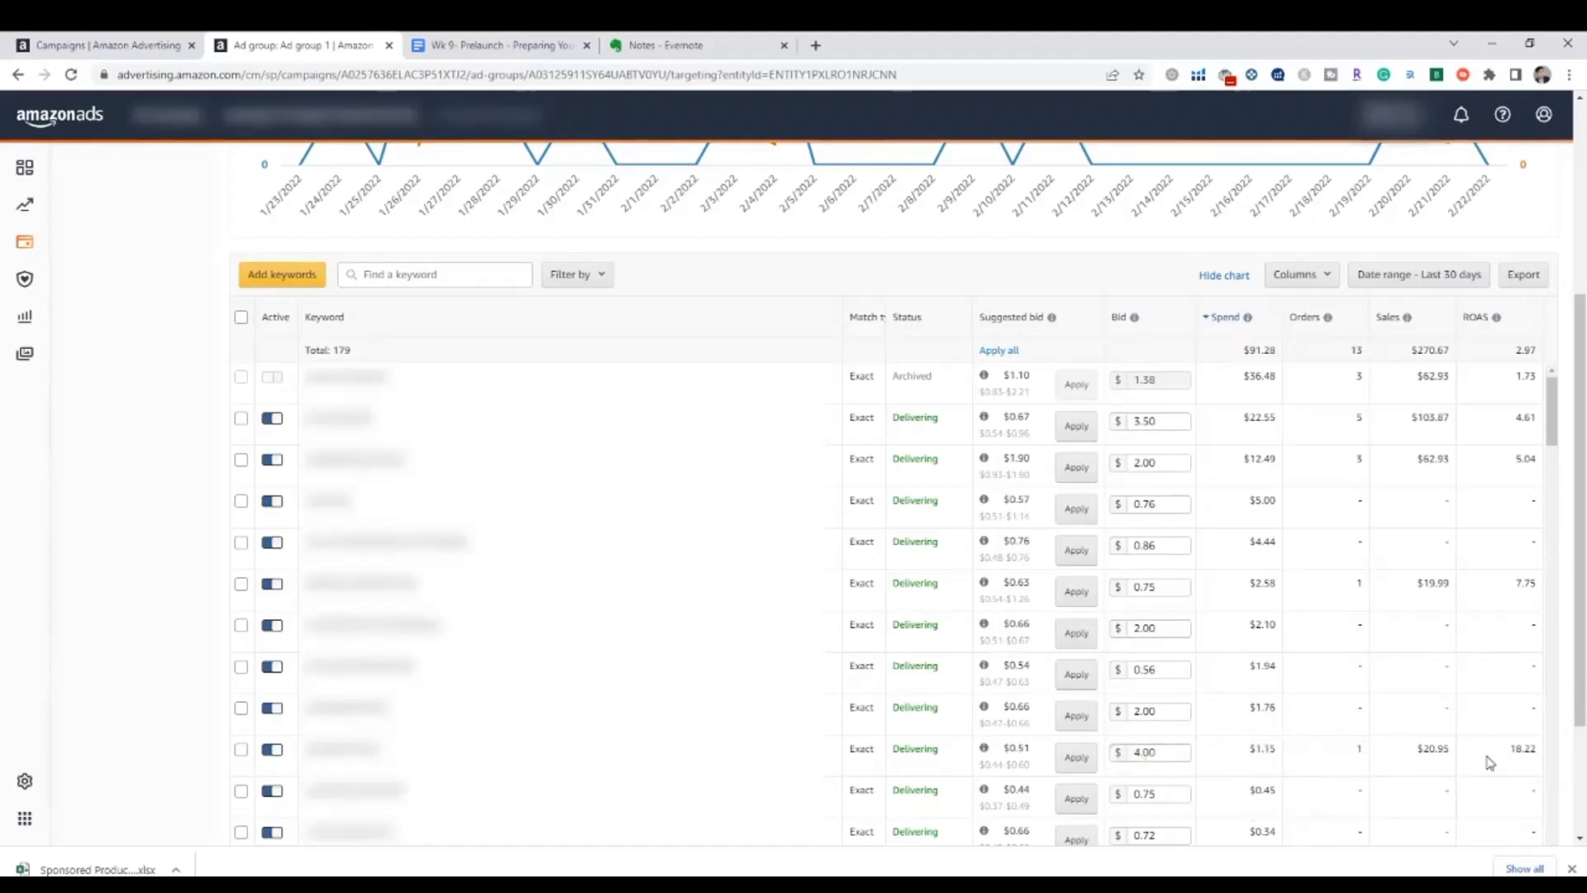
{"action": "left_click_drag", "start_coordinate": [1534, 750], "coordinate": [1263, 752]}
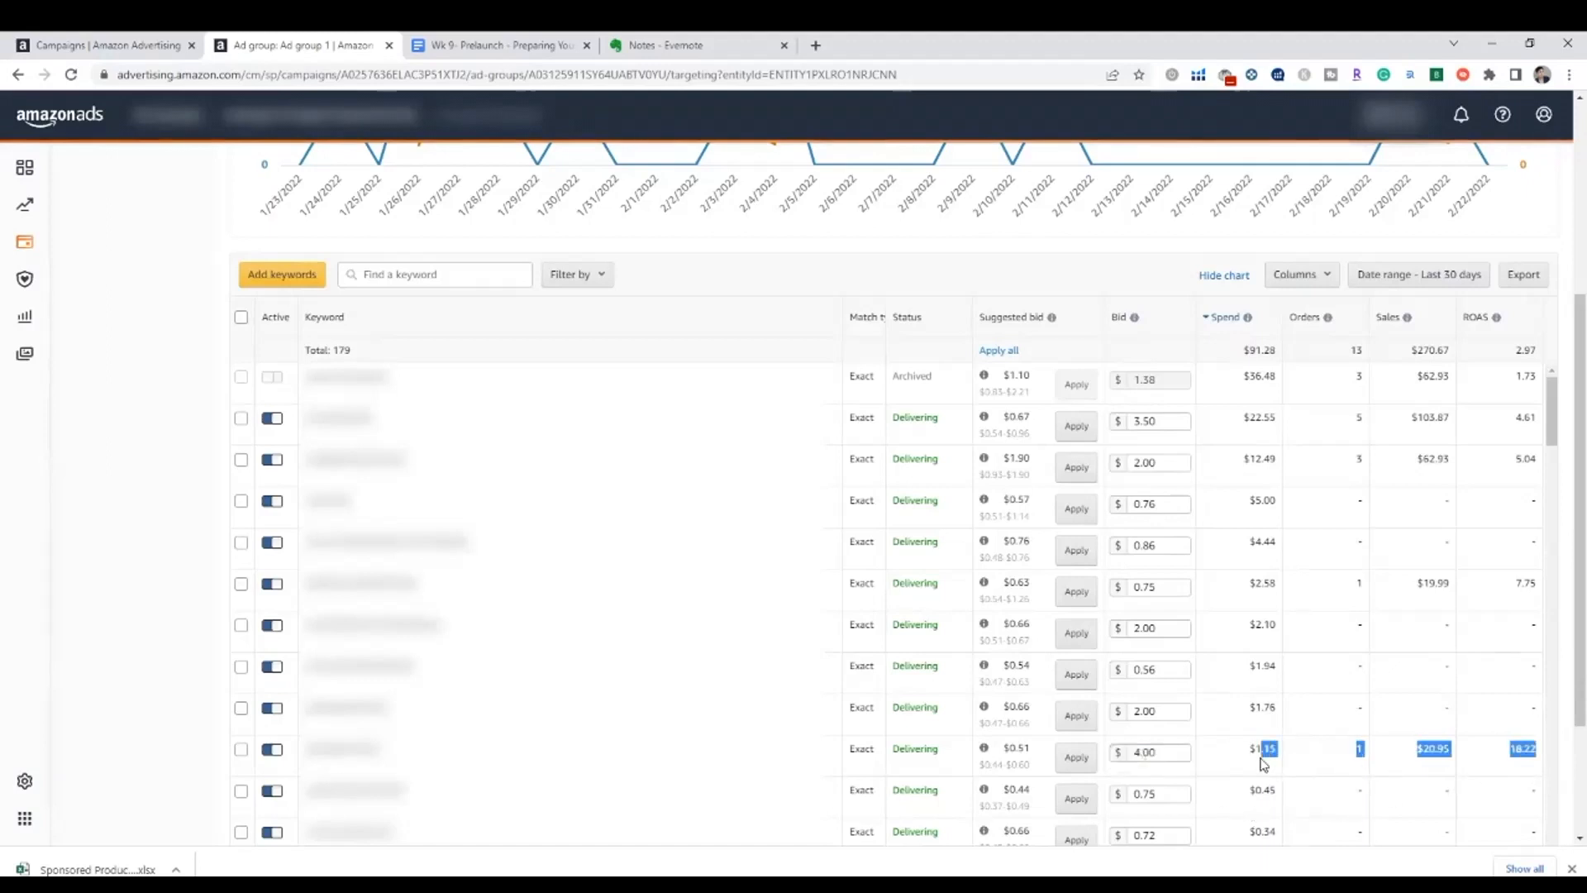
{"action": "left_click_drag", "start_coordinate": [1032, 749], "coordinate": [1002, 749]}
{"action": "left_click", "coordinate": [1212, 756]}
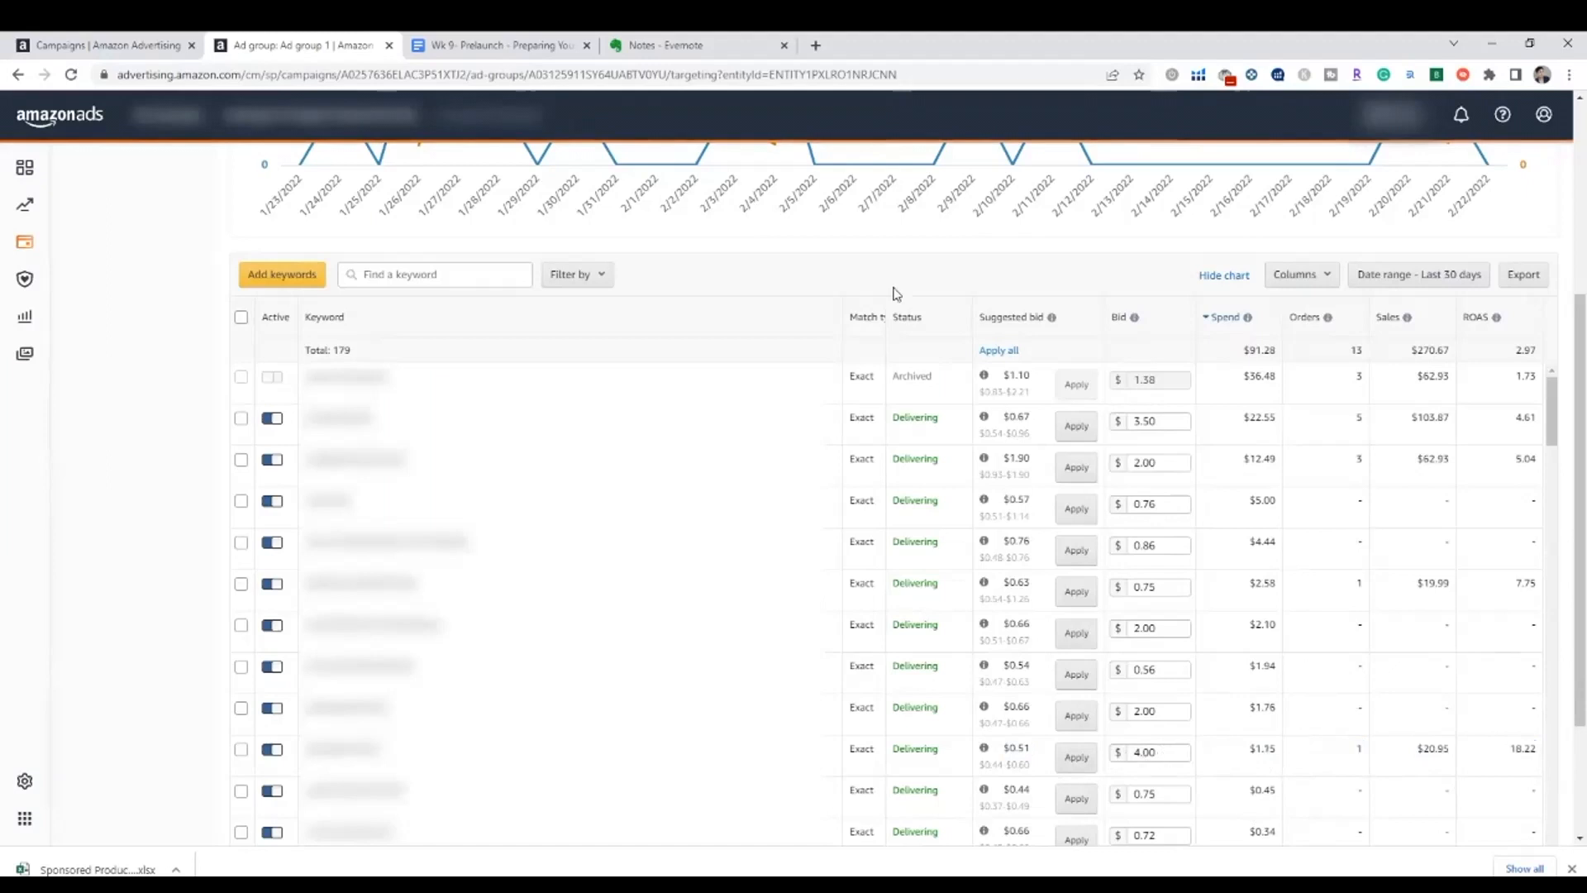
Examine the keywords without spend and open the bid of the first one lacking suggested-bid data, discarding the edit
{"action": "scroll", "coordinate": [1378, 549], "scroll_direction": "down", "scroll_amount": 2}
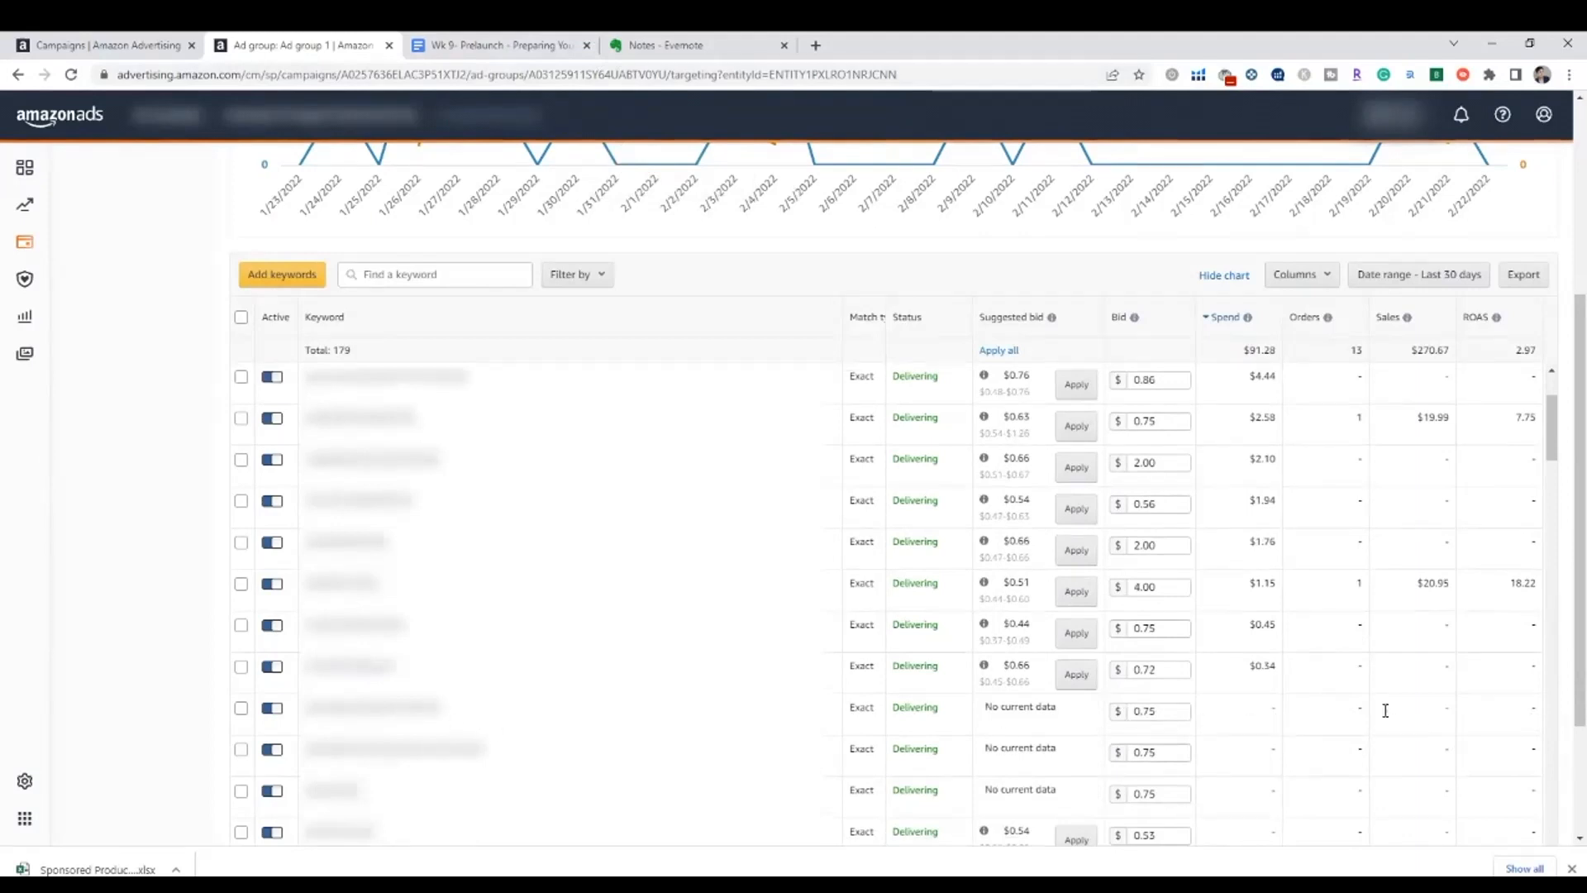
{"action": "left_click", "coordinate": [1164, 716]}
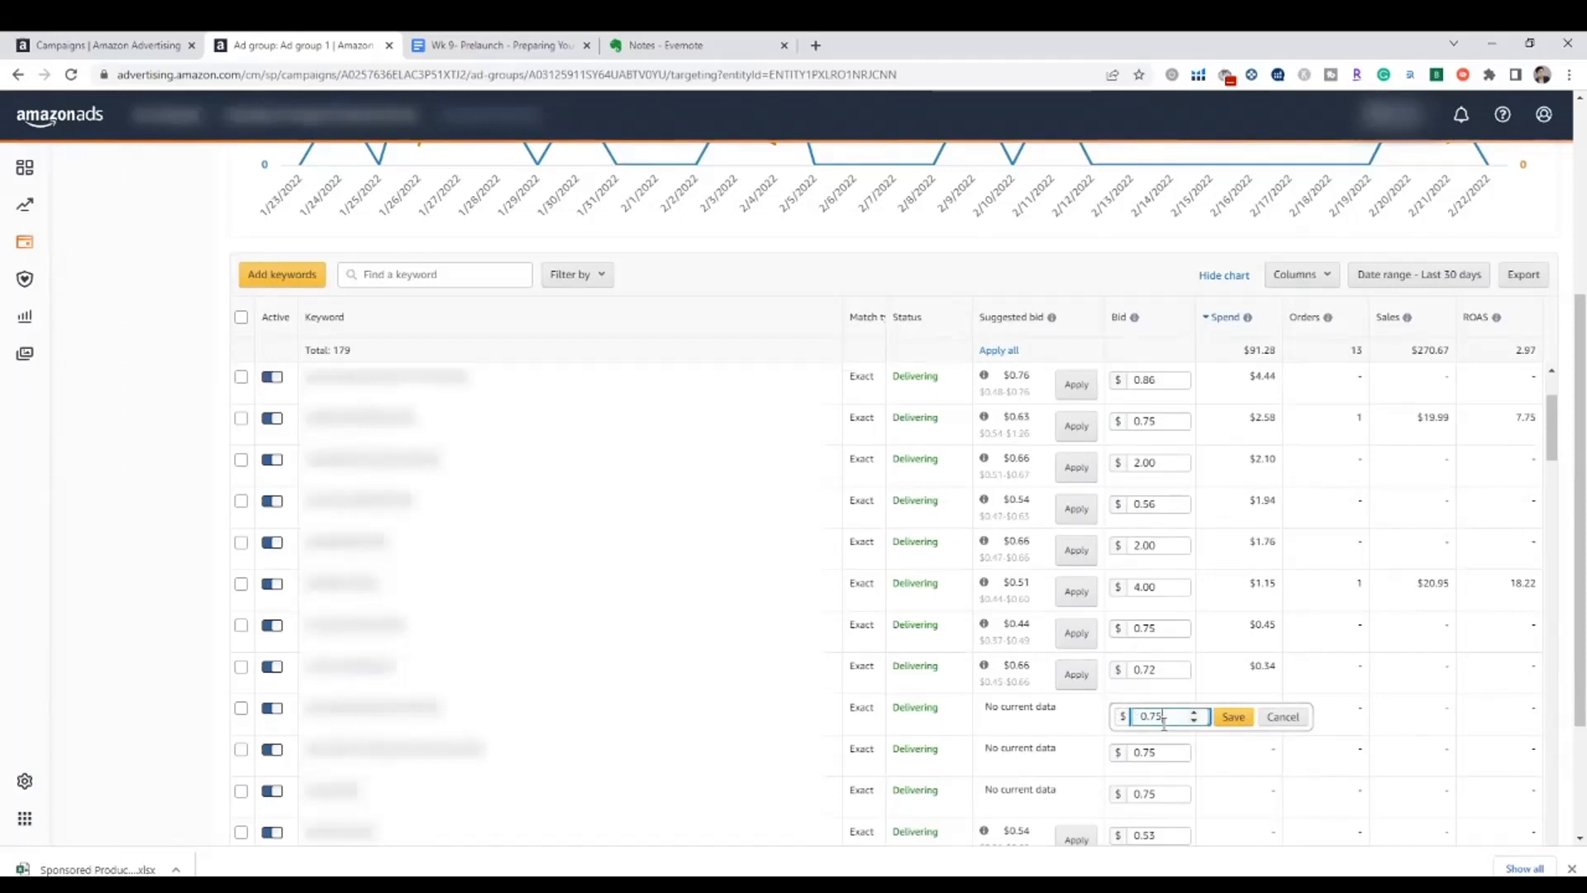
{"action": "double_click", "coordinate": [1164, 719]}
{"action": "left_click", "coordinate": [1283, 716]}
{"action": "mouse_move", "coordinate": [1248, 318]}
{"action": "left_click_drag", "start_coordinate": [1577, 557], "coordinate": [1564, 545]}
{"action": "left_click_drag", "start_coordinate": [1549, 429], "coordinate": [1546, 403]}
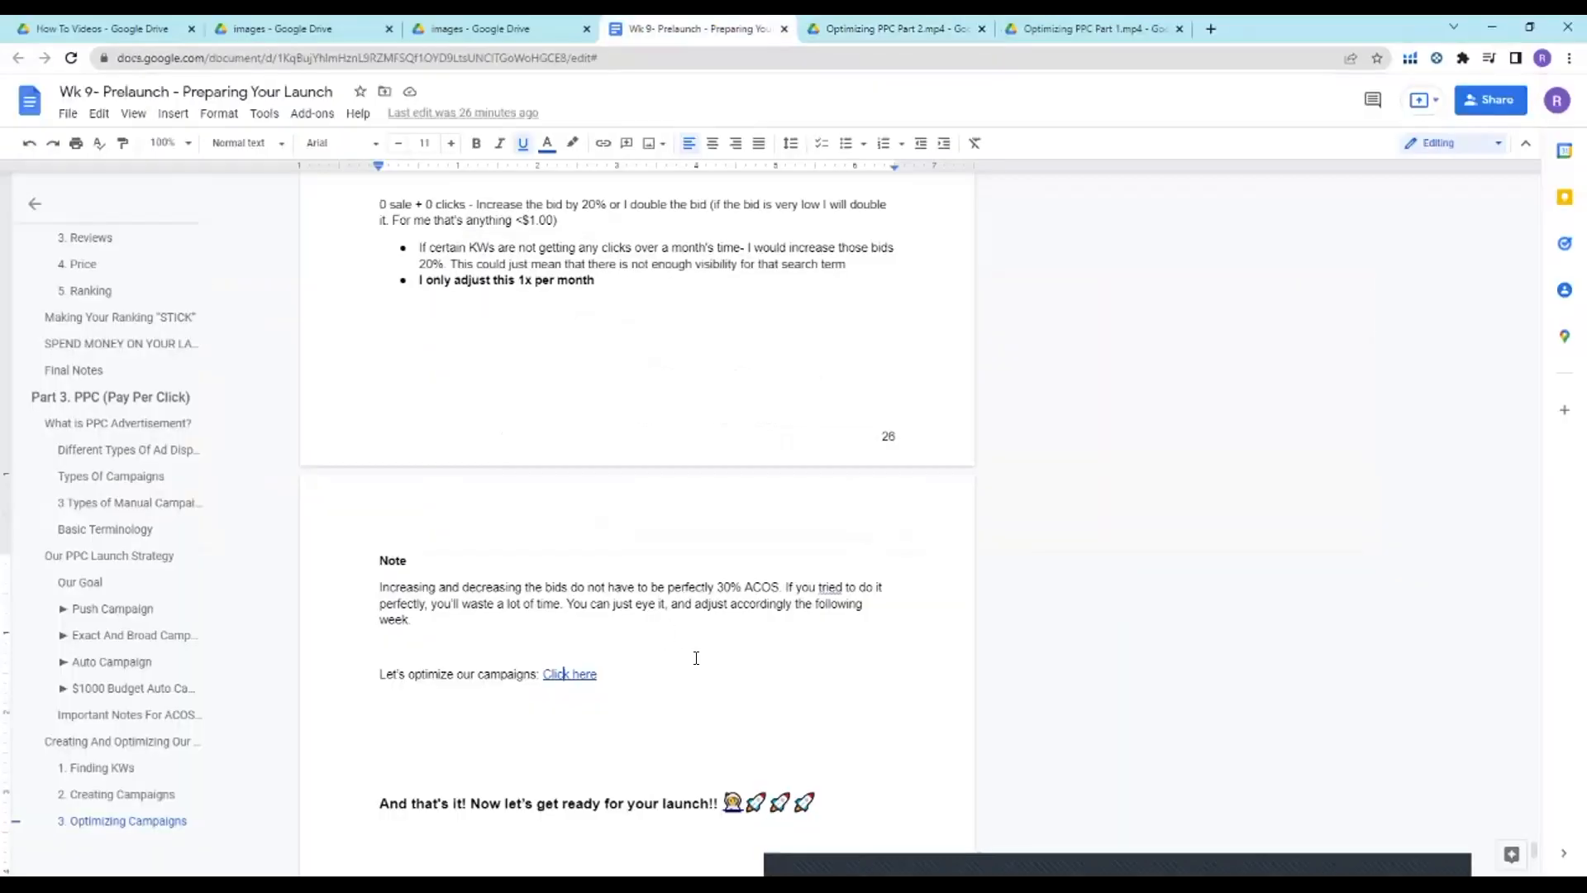
Review the end of the document's bid rules and highlight the note about not needing a perfect 30% ACOS
{"action": "scroll", "coordinate": [696, 658], "scroll_direction": "up", "scroll_amount": 2}
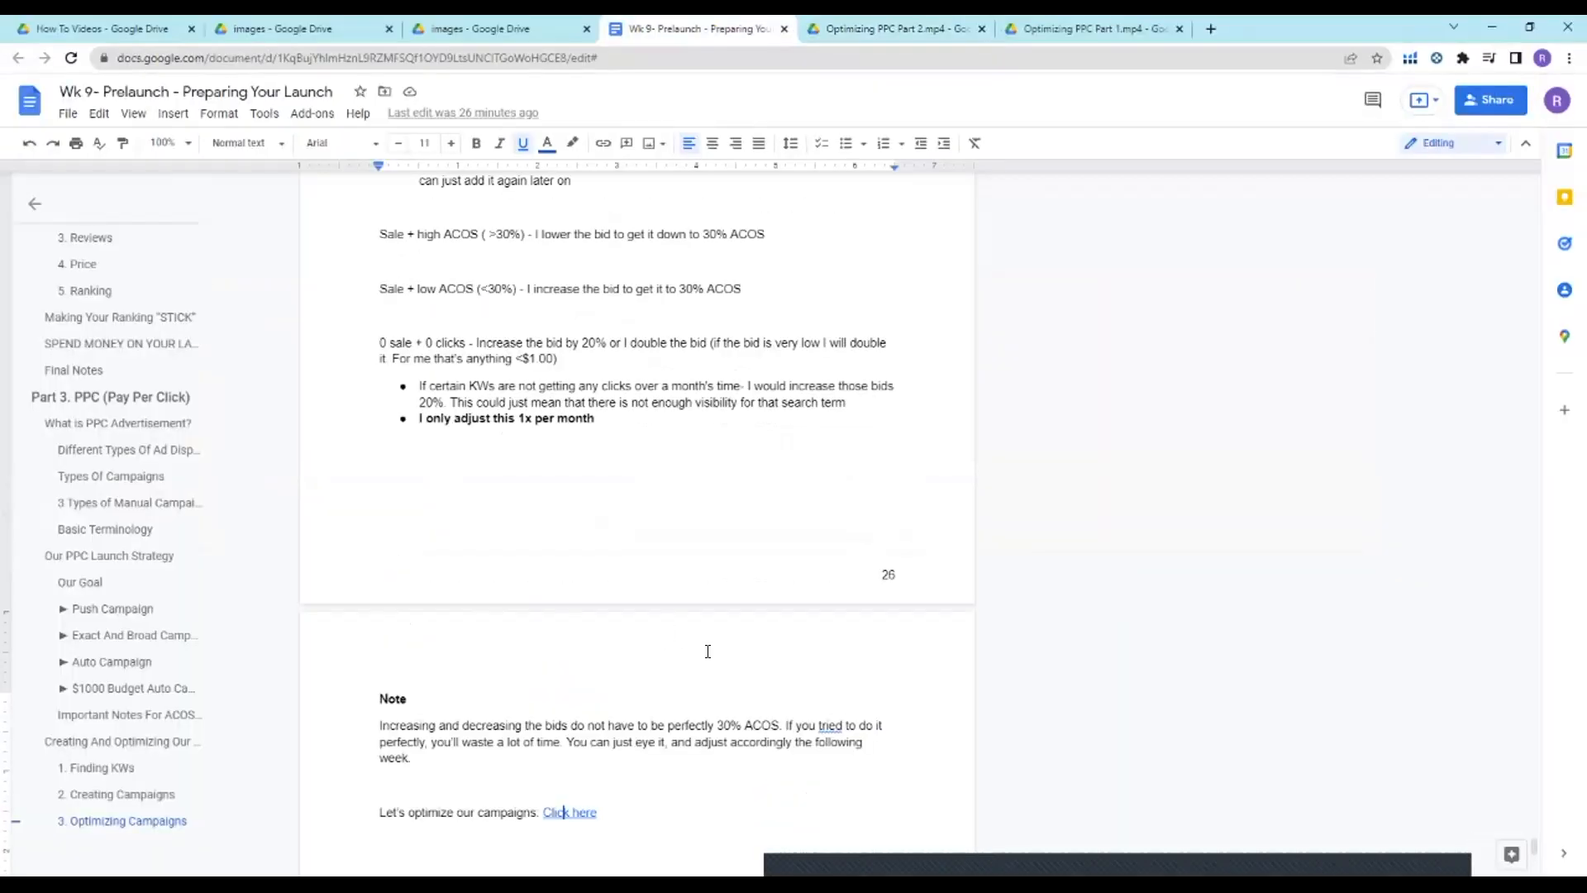
{"action": "scroll", "coordinate": [703, 653], "scroll_direction": "down", "scroll_amount": 2}
{"action": "left_click_drag", "start_coordinate": [390, 562], "coordinate": [585, 591]}
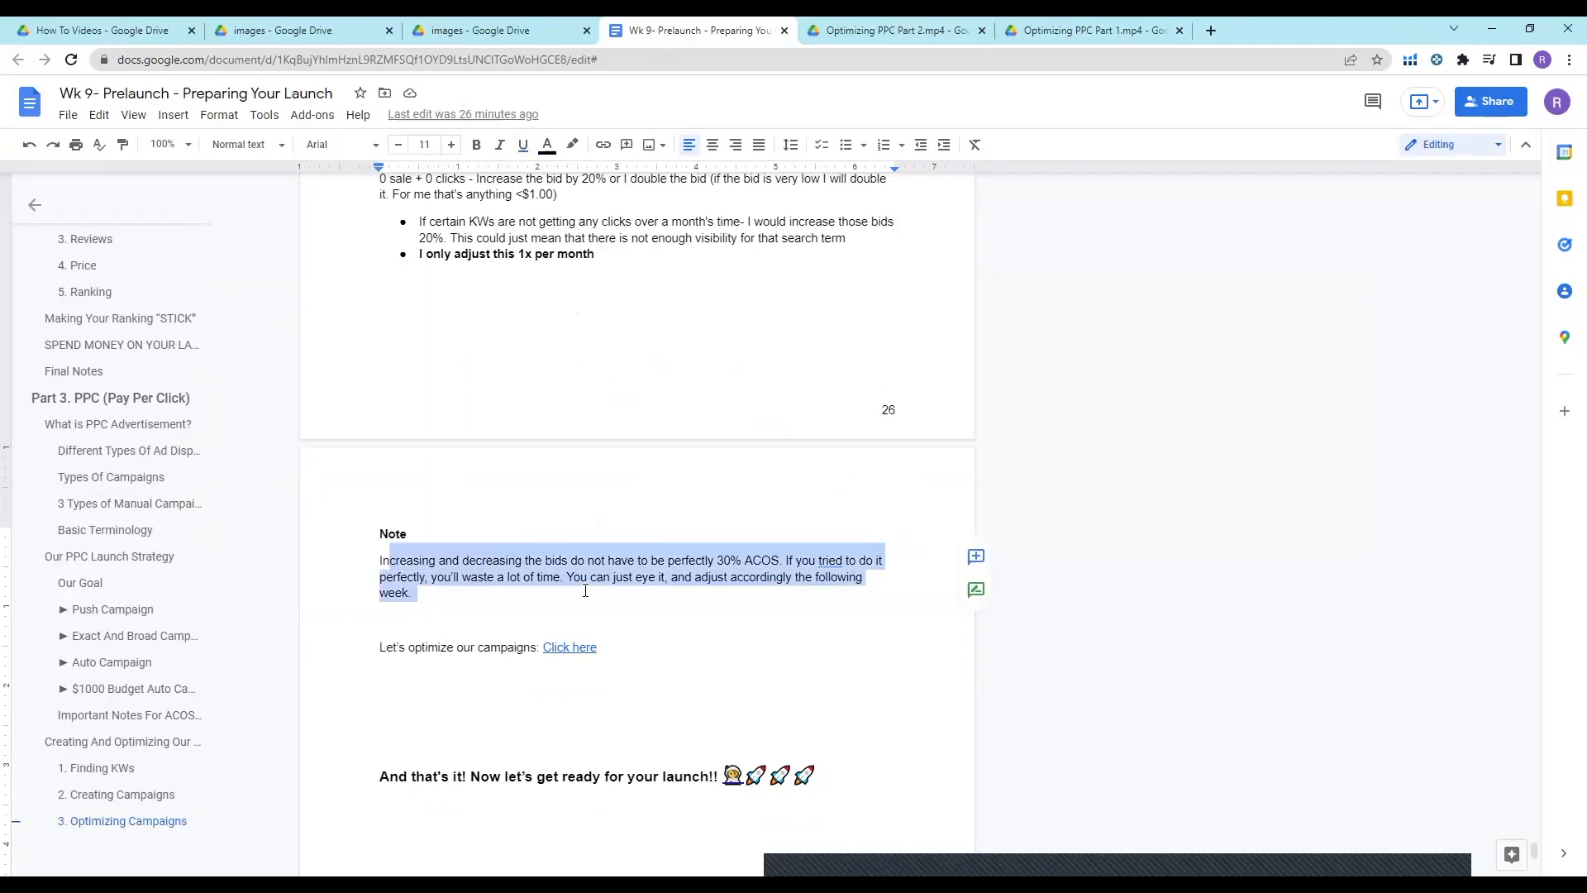